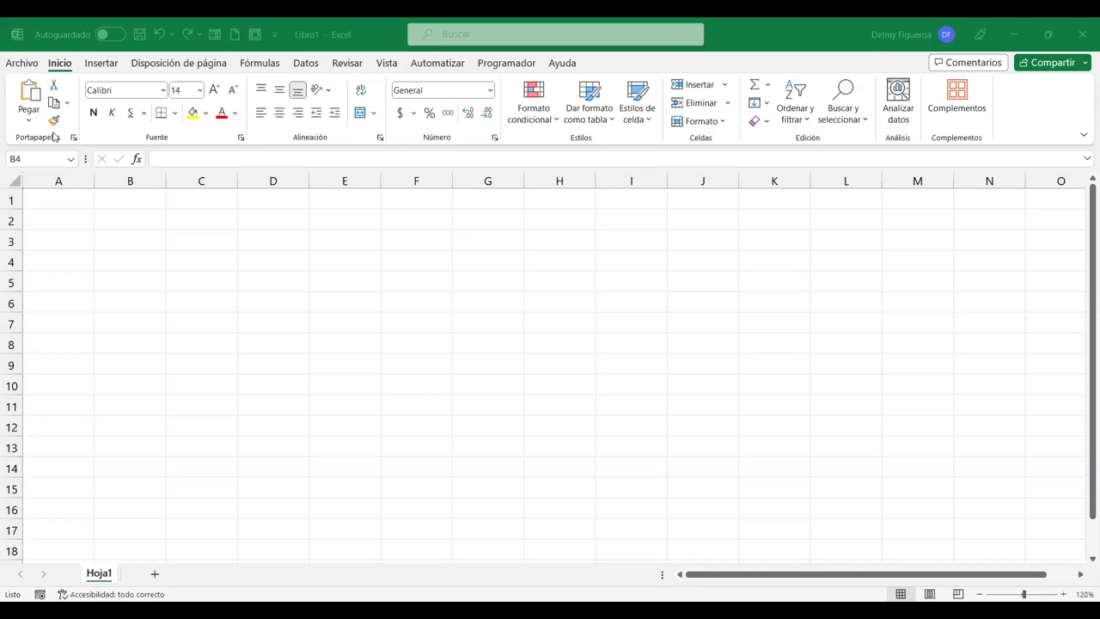
Enter the heading VENDEDORES in B4, list VENDEDOR 1 through VENDEDOR 5 below it in B5:B9, and autofit column B.
left_click(132, 264)
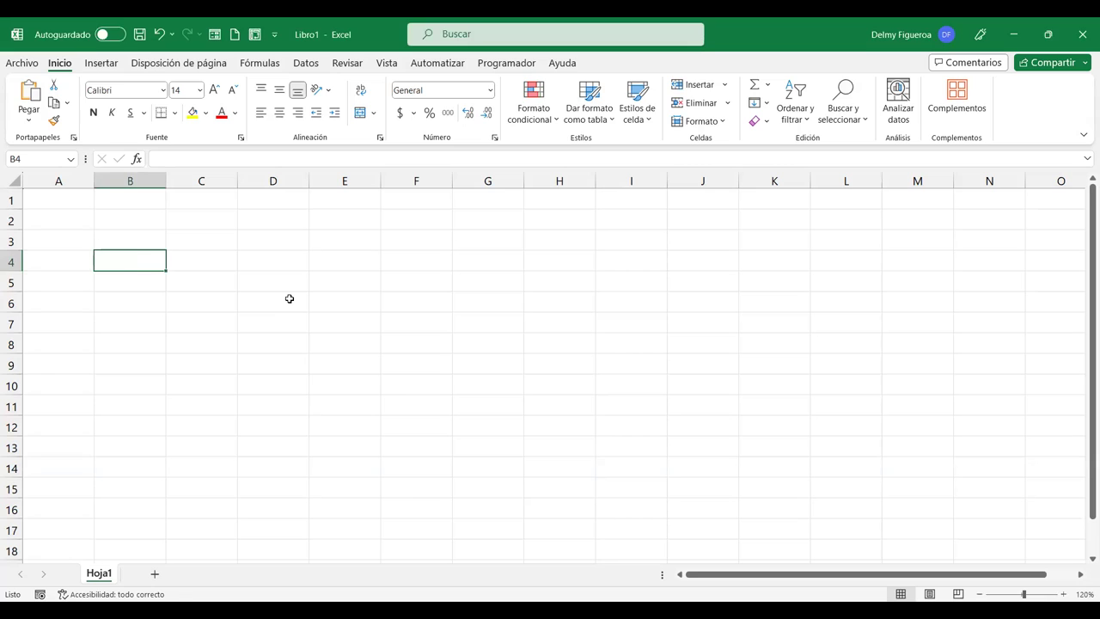
type("VENDEDORES")
key("Return")
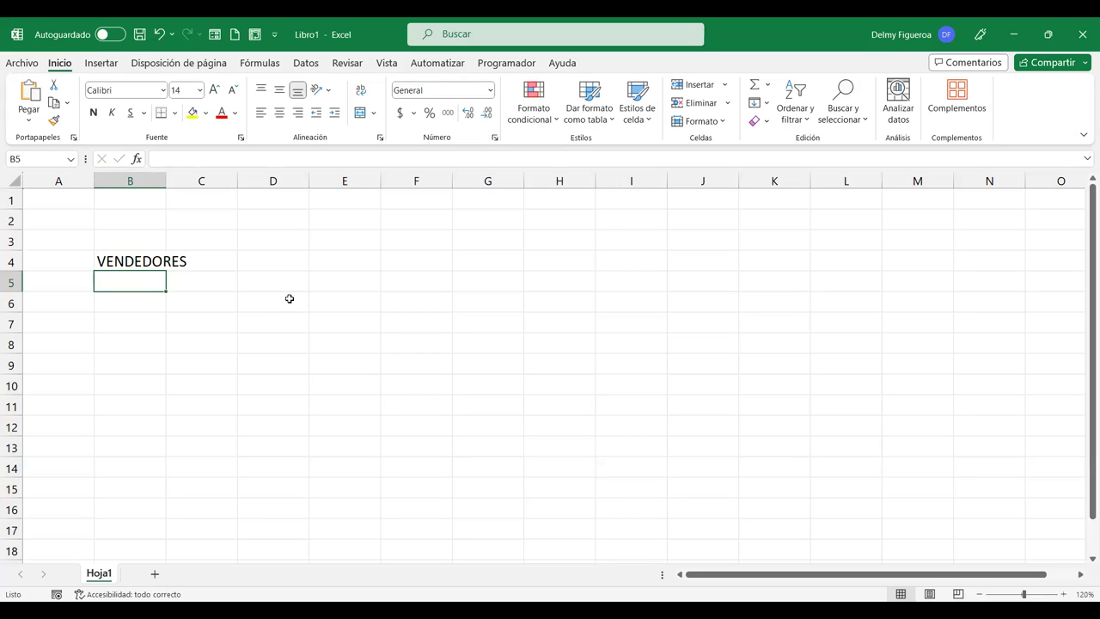
type("VENDEDOR 1")
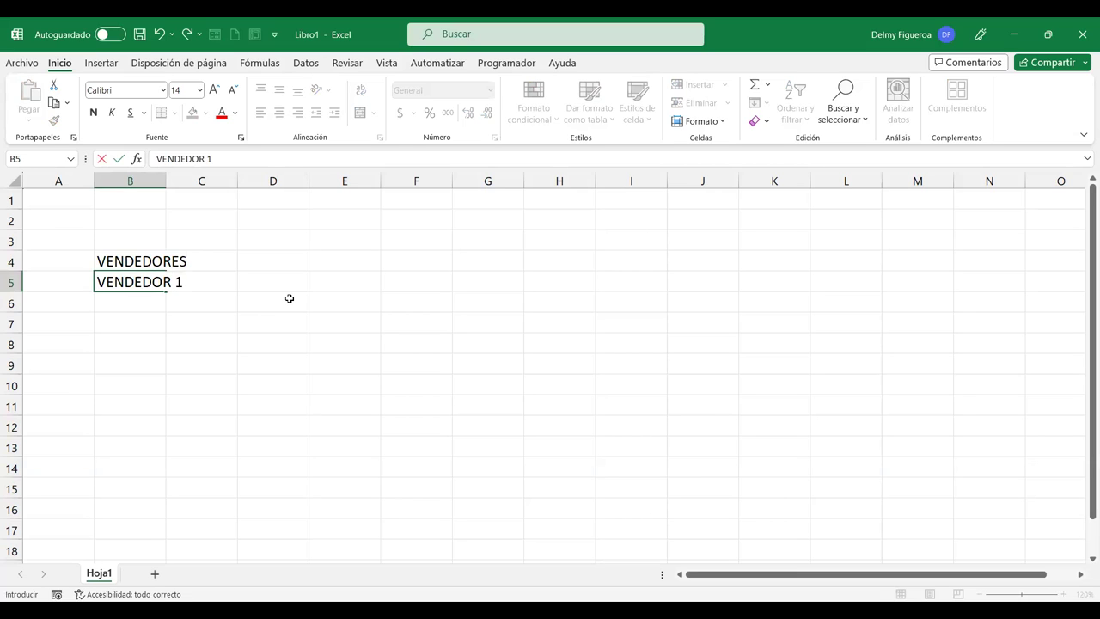
key("Return")
left_click(141, 283)
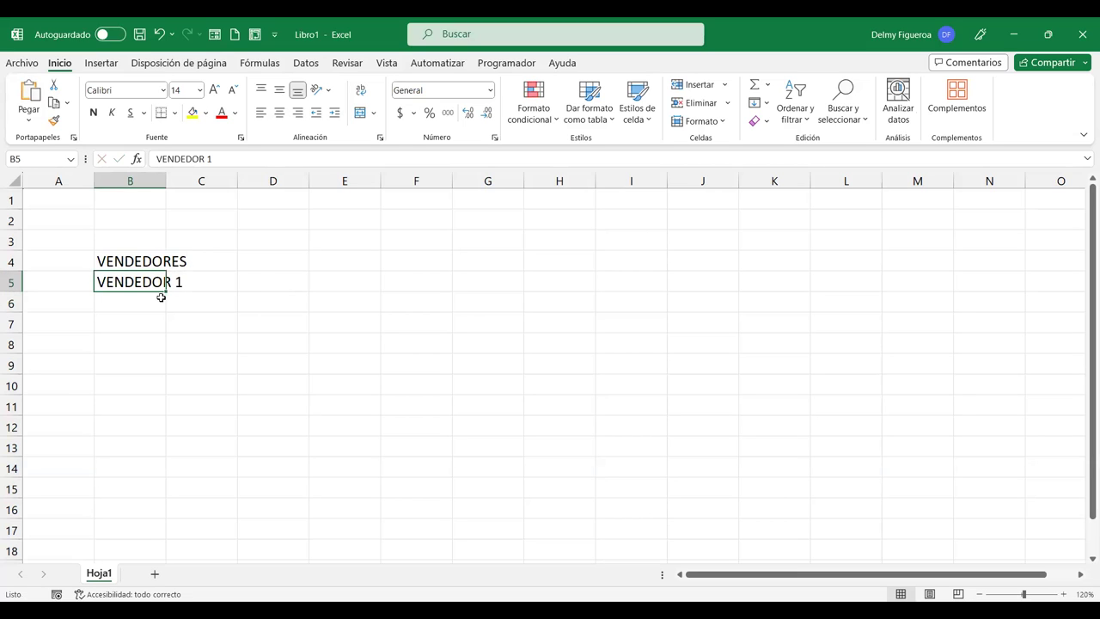
left_click_drag(164, 295, 161, 371)
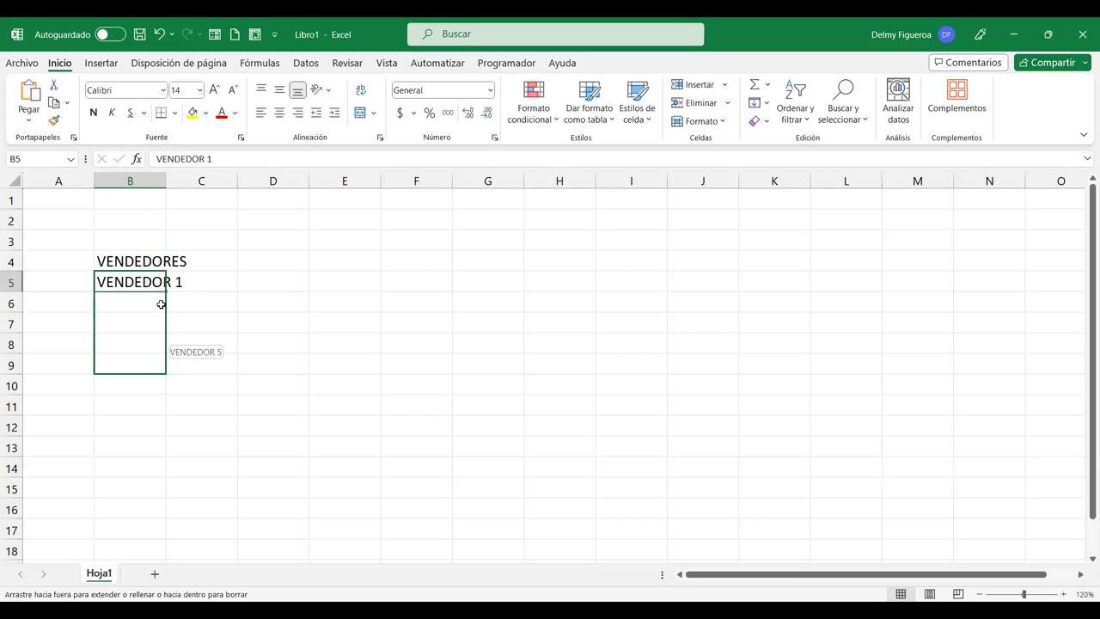
double_click(165, 184)
Add the month headings MES 1 through MES 5 across C4:G4 as a filled series.
left_click(217, 262)
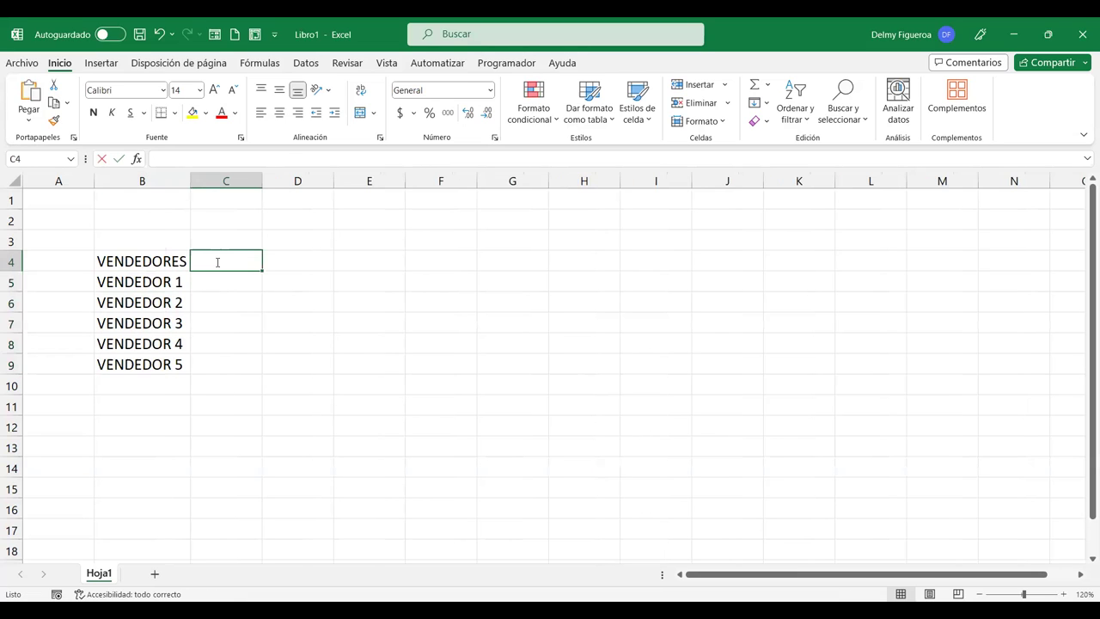
type("MES 1")
key("Tab")
left_click(225, 262)
left_click_drag(263, 272, 333, 273)
left_click_drag(425, 264, 526, 261)
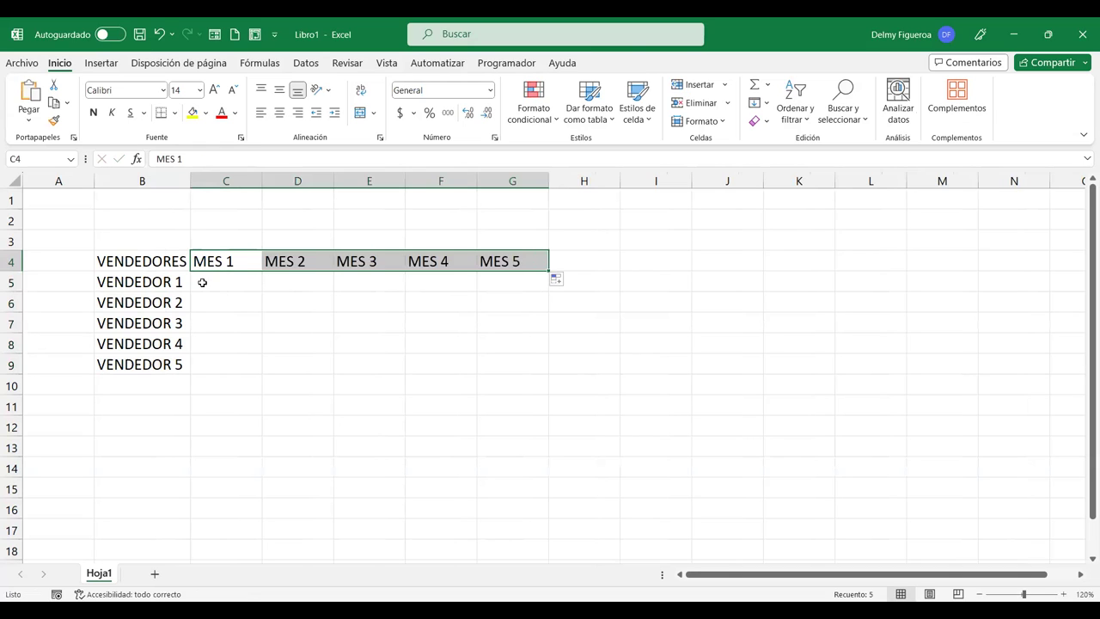
Try filling C5:G9 in one entry with the formula +ALEATORIO.ENTRE(100;999), and clear the range again.
left_click_drag(242, 281, 516, 364)
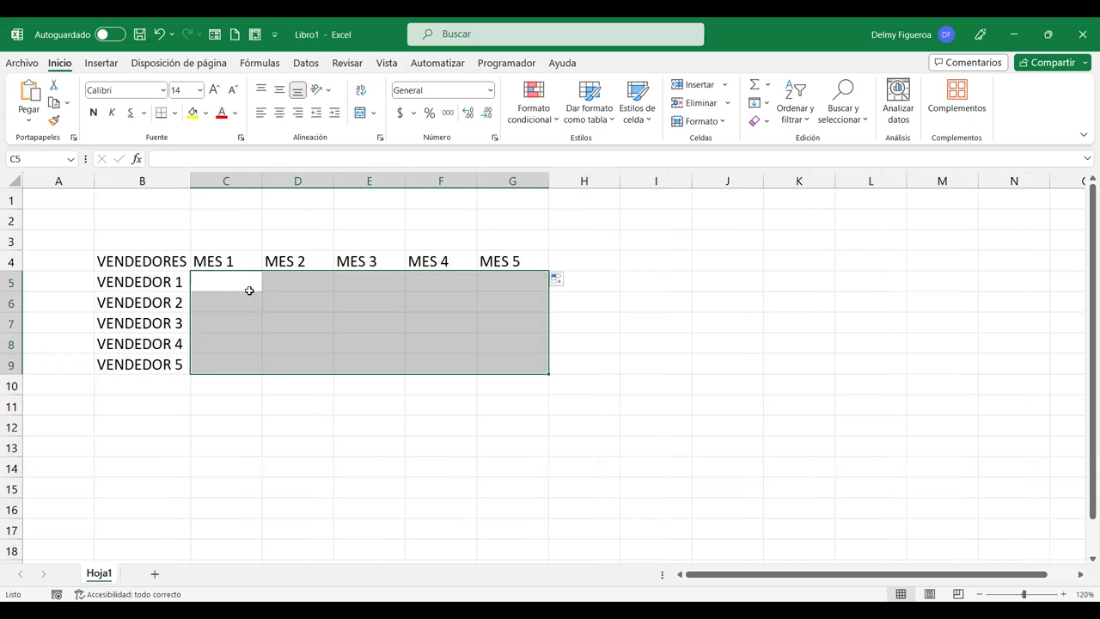
type("+ALEA")
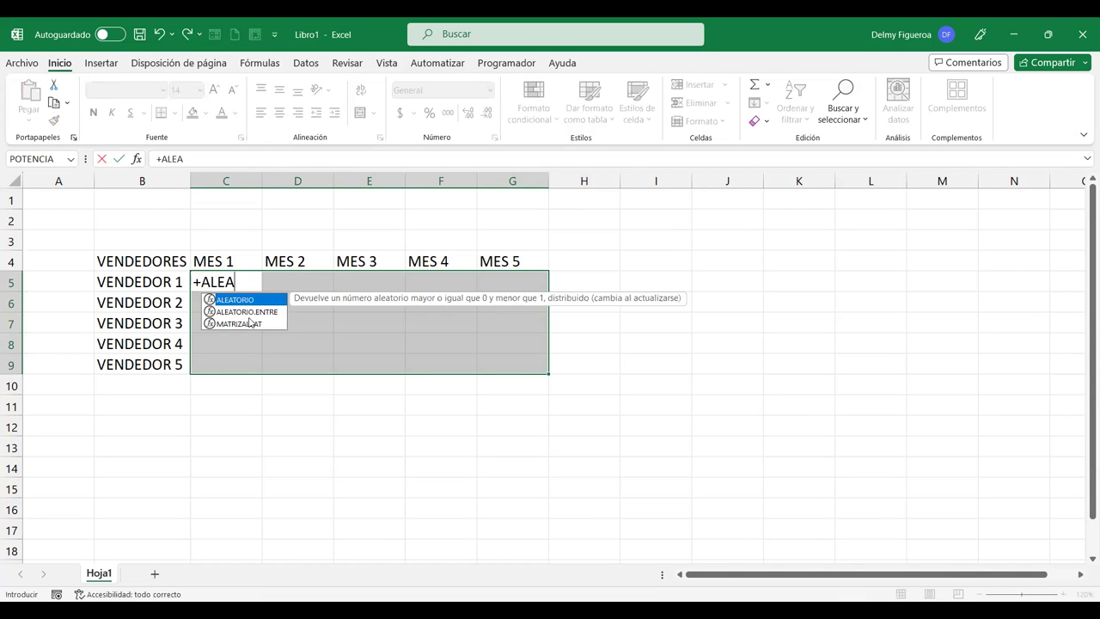
double_click(250, 312)
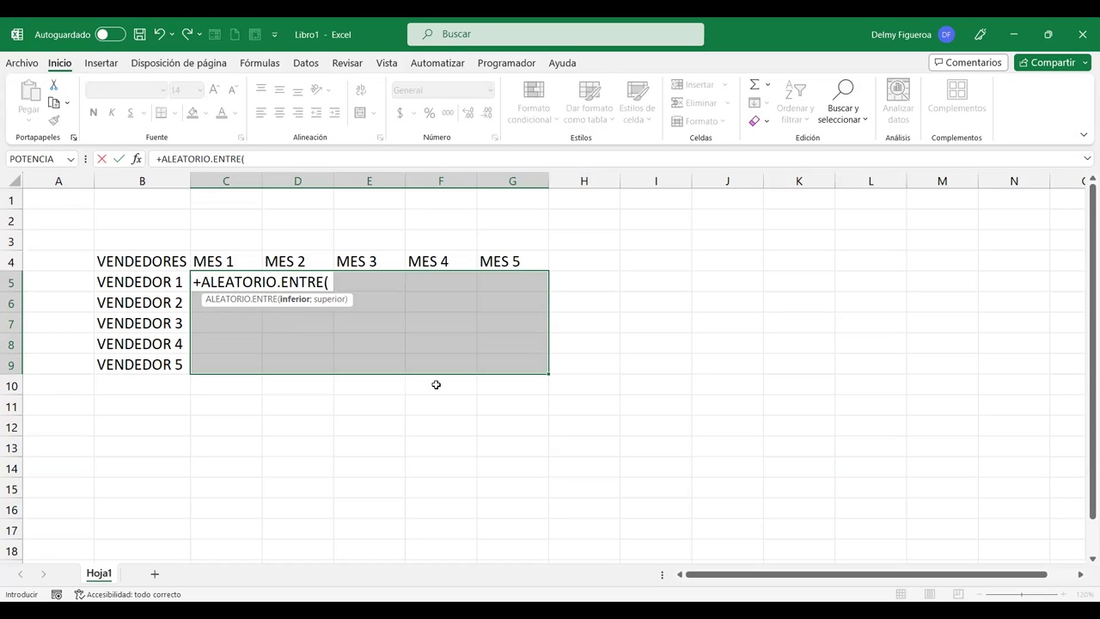
type("100")
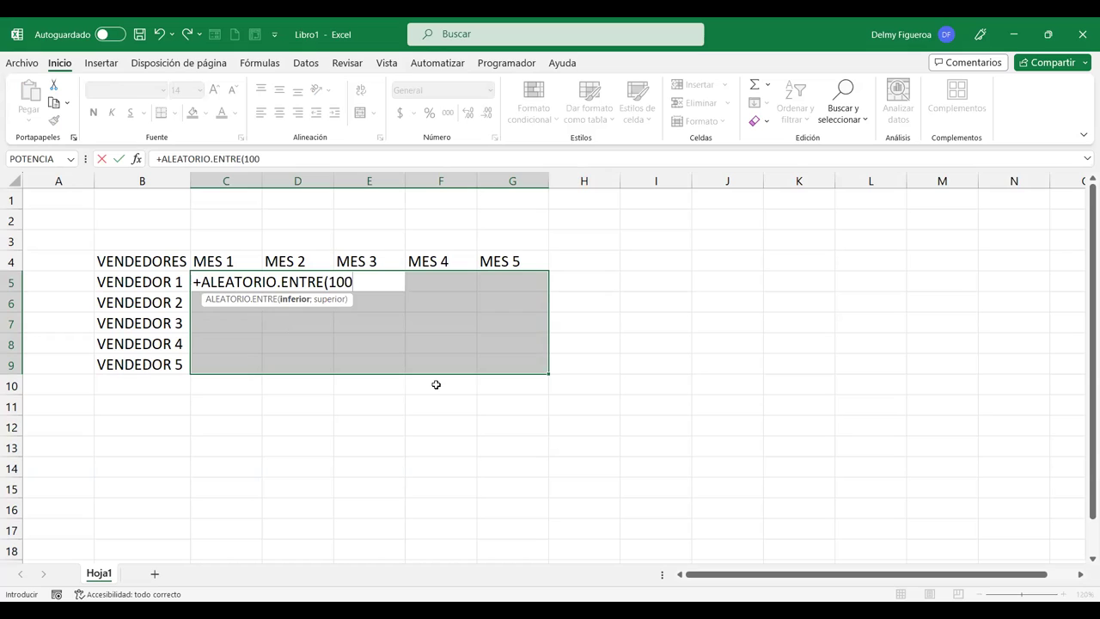
type(";999")
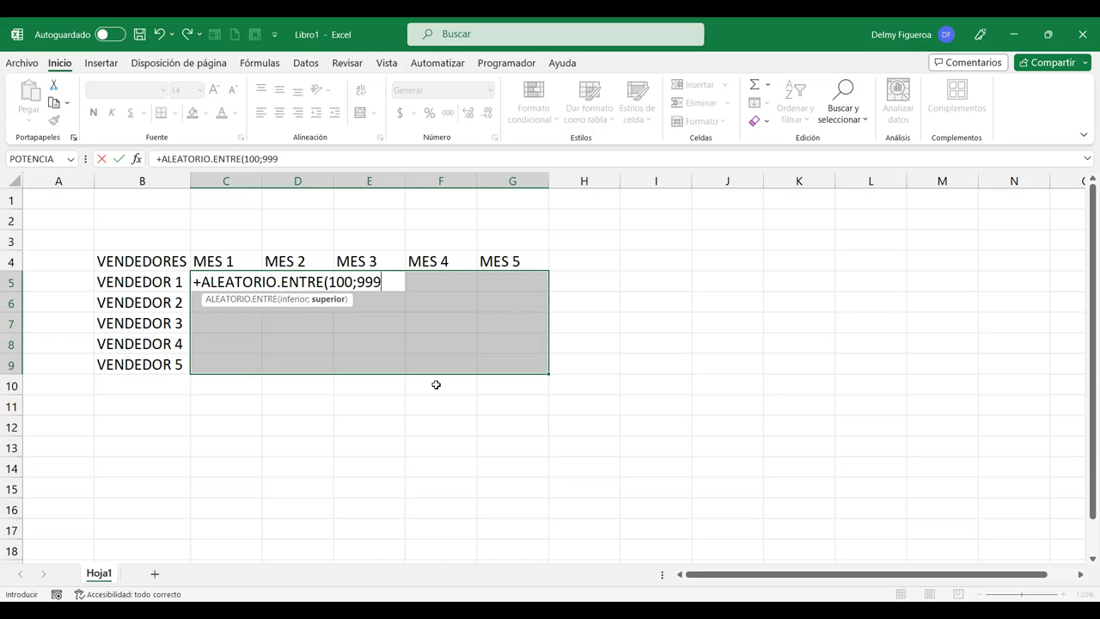
type(")")
key("ctrl+Return")
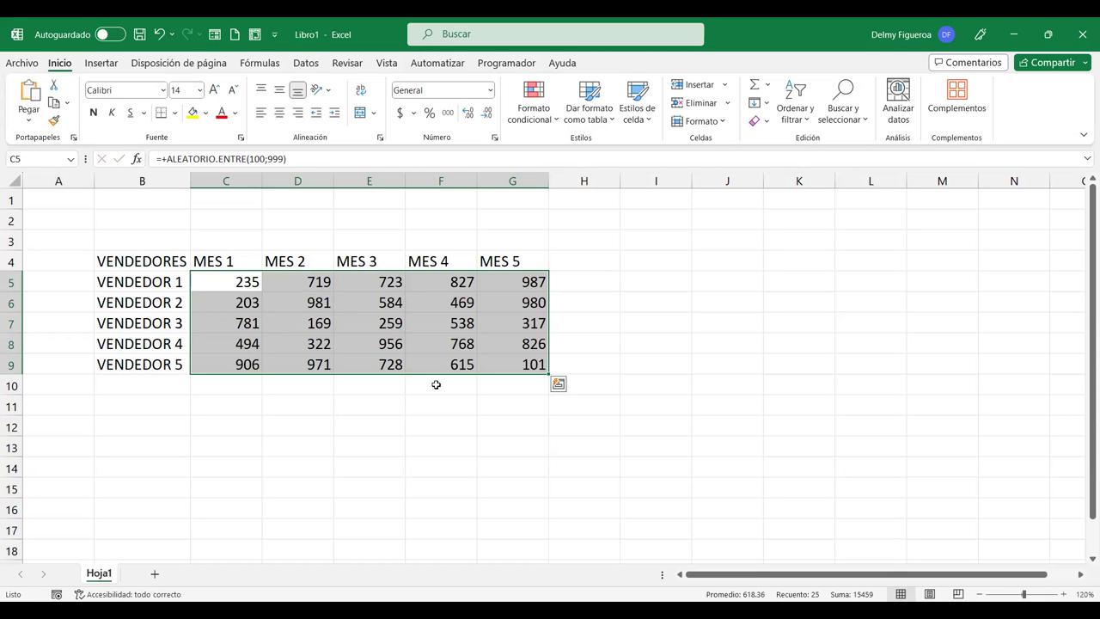
key("Delete")
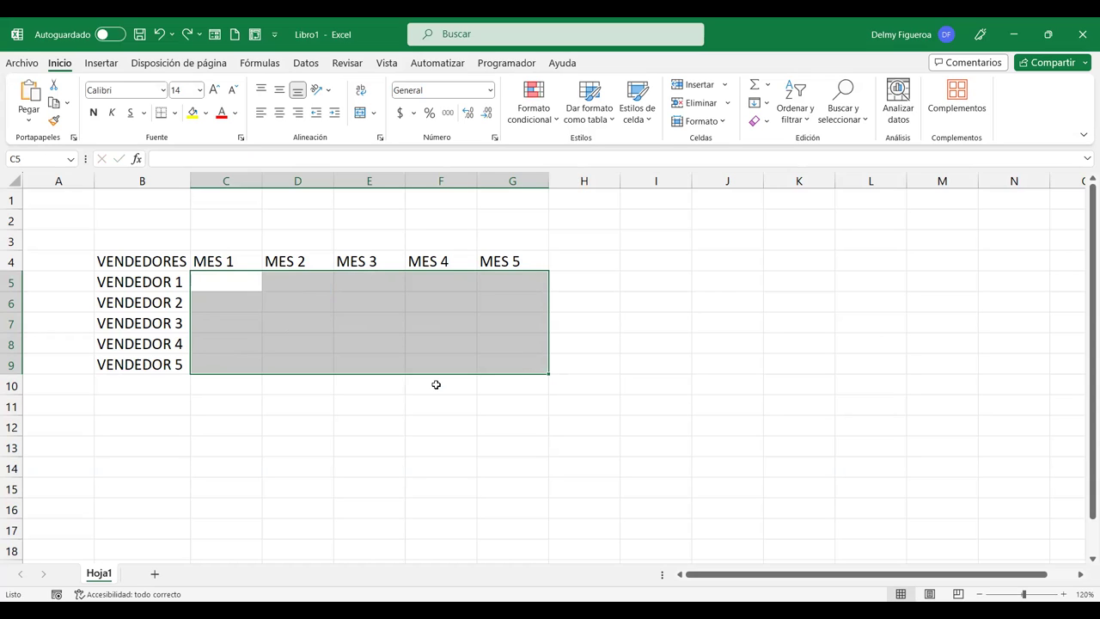
Fill the whole range C5:G9 at once with random sales figures using +ALEATORIO.ENTRE(100;999).
key("Left")
key("Right")
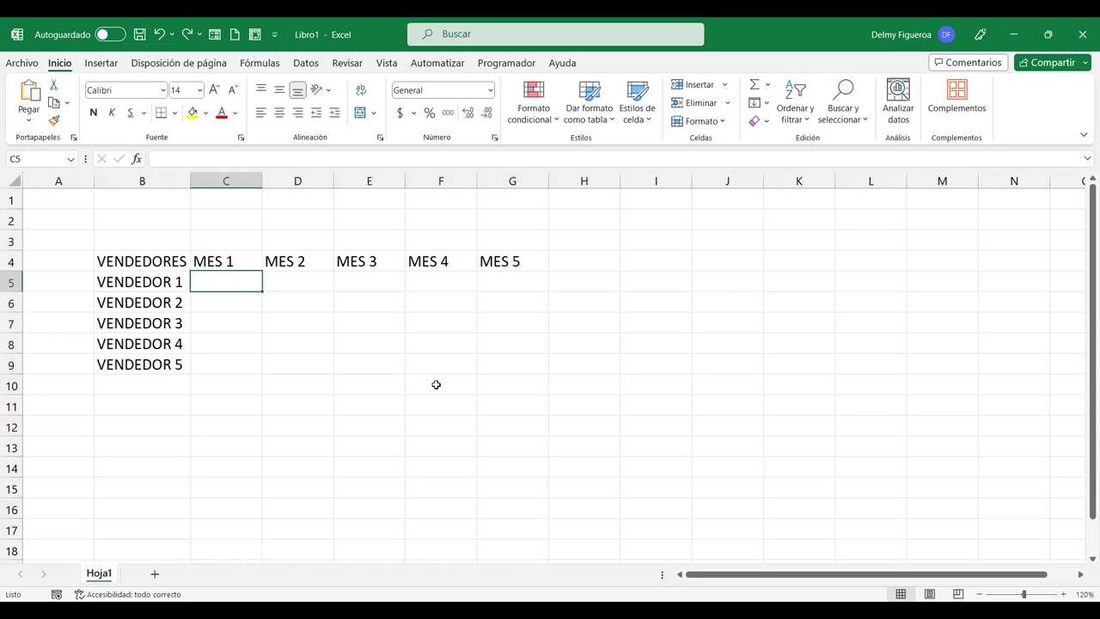
key("shift+Right")
key("shift+Right")
key("shift+Right")
key("shift+Right")
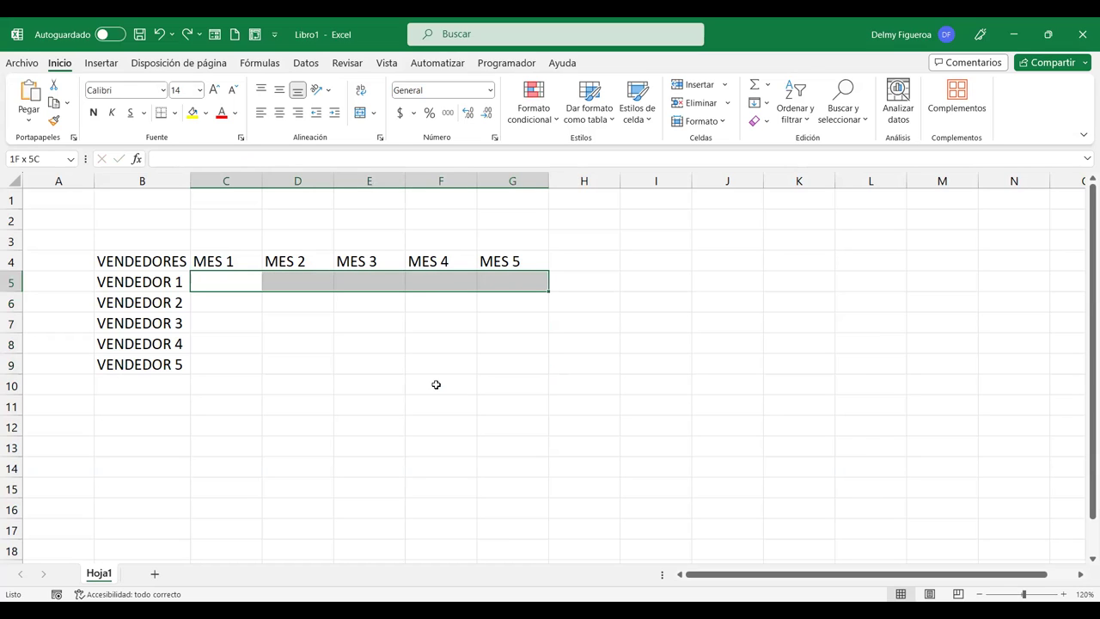
key("shift+Down")
key("shift+Down")
key("shift+Down")
key("shift+Down")
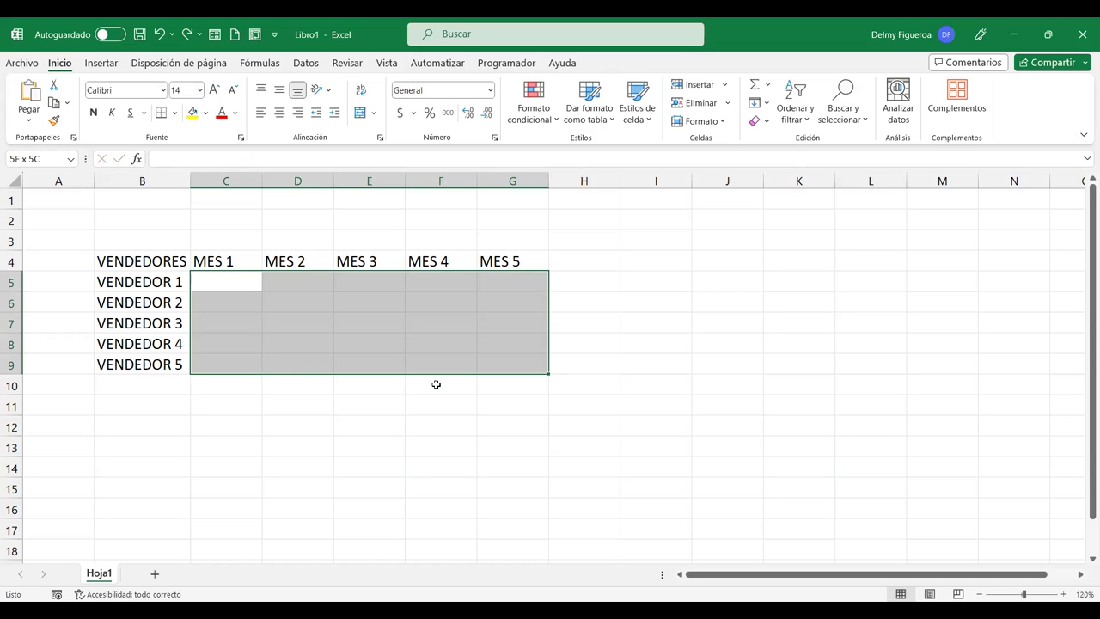
type("+")
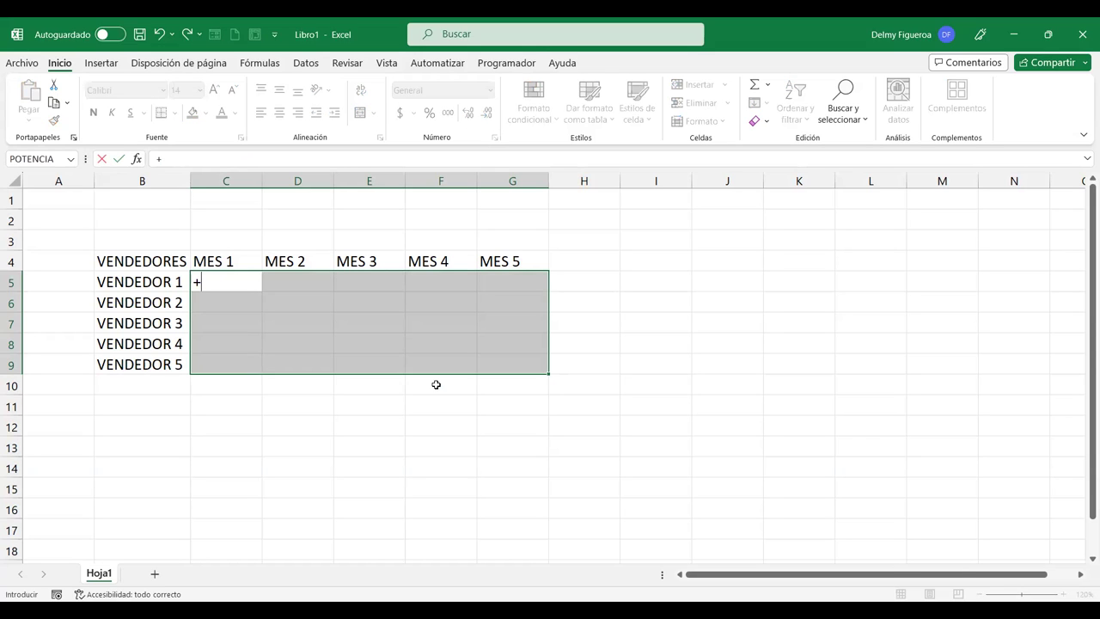
type("ALE")
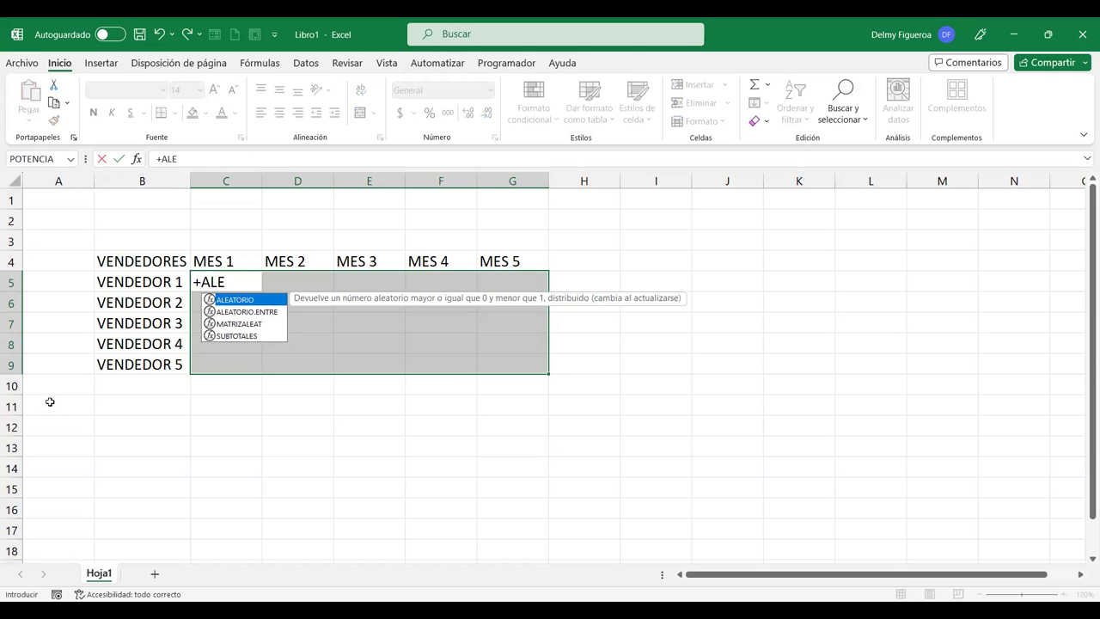
double_click(254, 312)
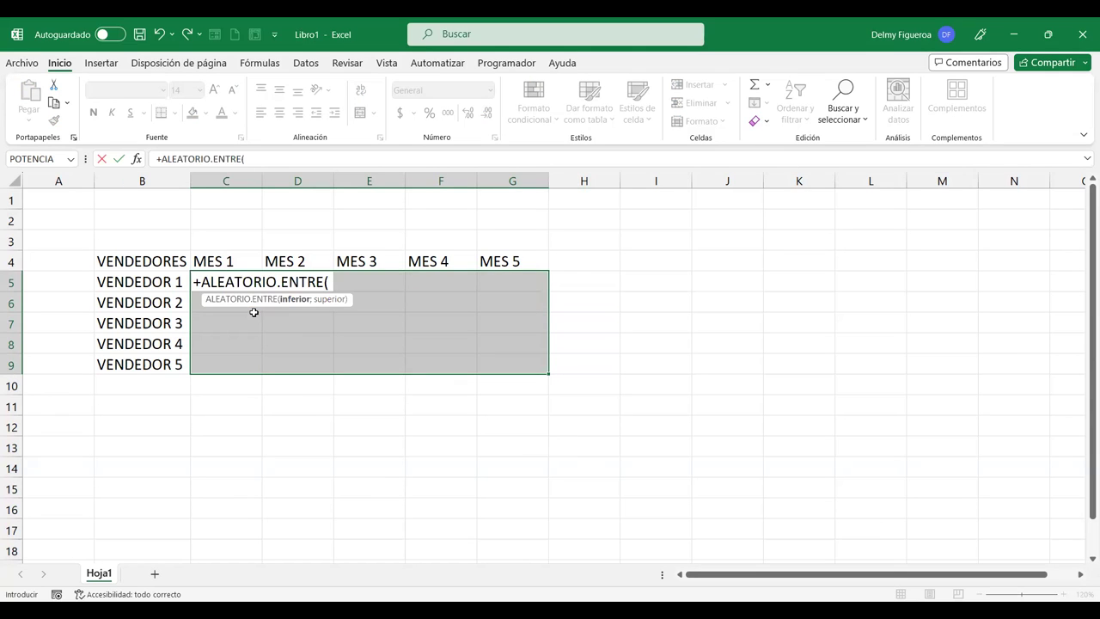
type("100")
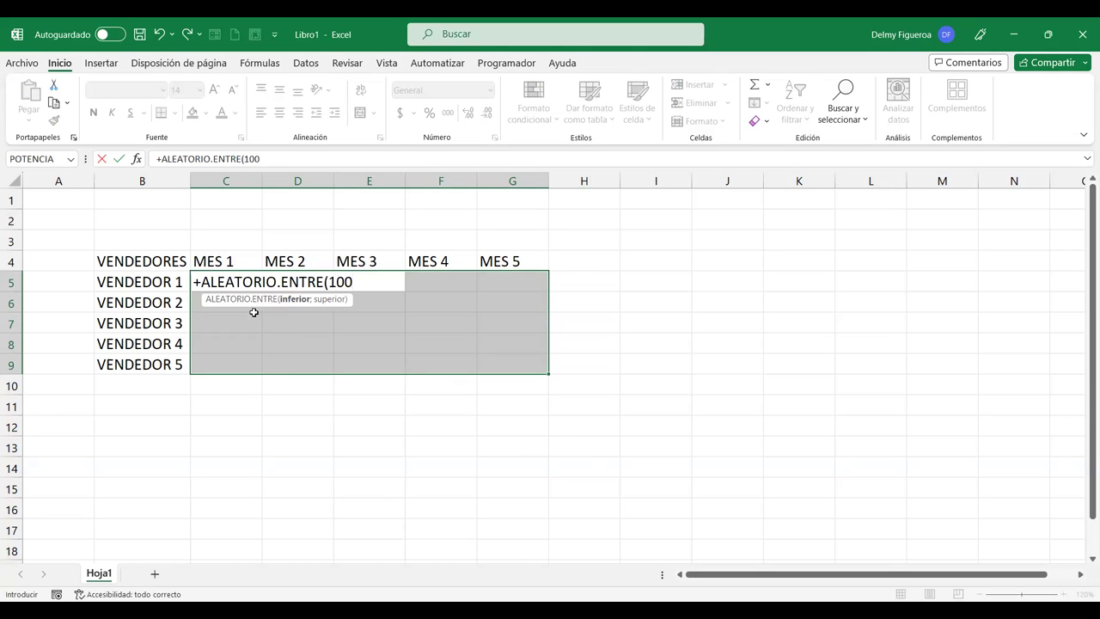
type("; 999)")
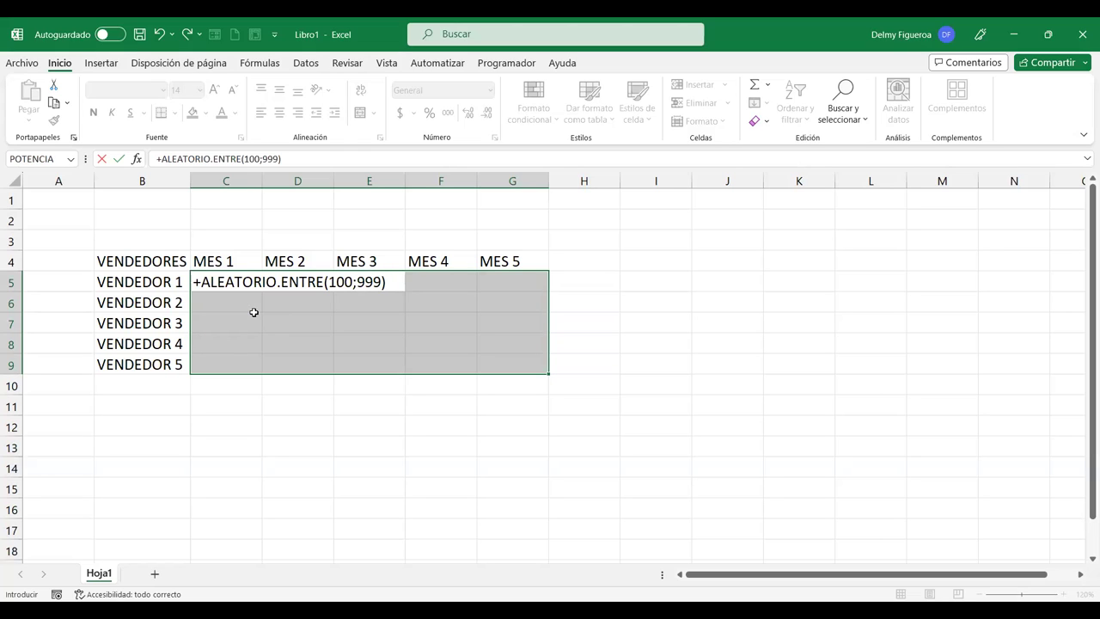
key("ctrl+Return")
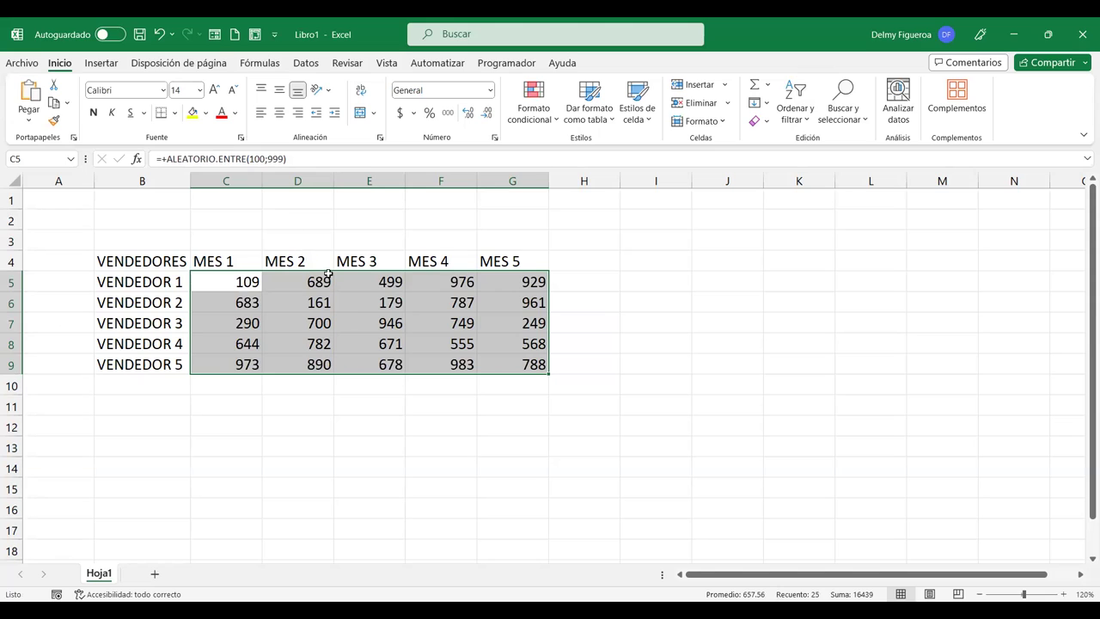
Replace the random-number formulas in C5:G9 with fixed values by copying the range and pasting it over itself as values only.
key("ctrl+c")
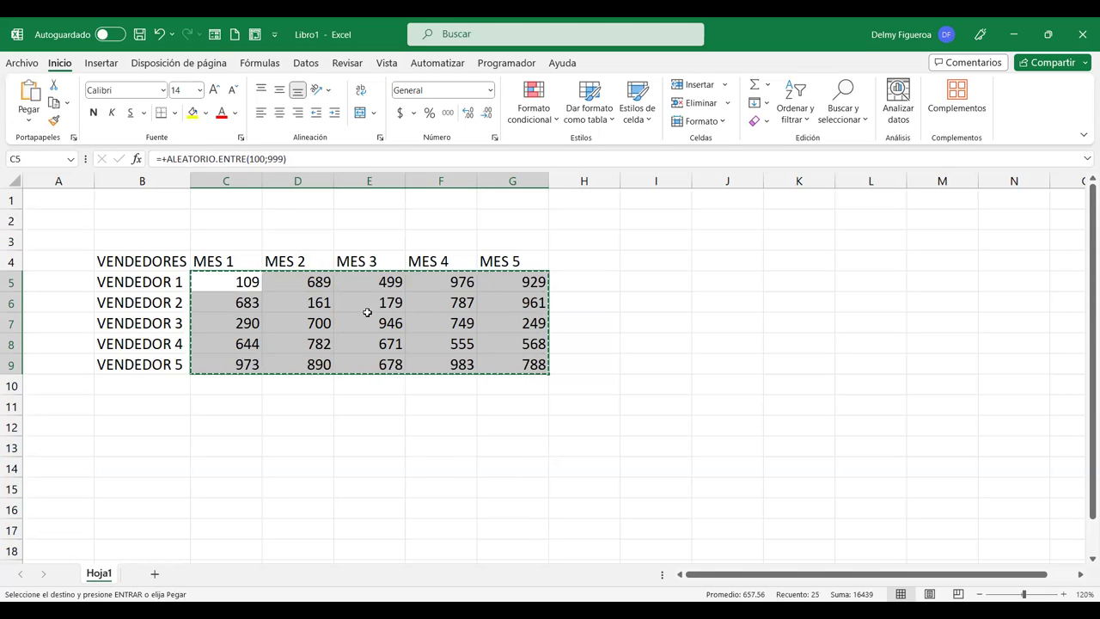
right_click(367, 312)
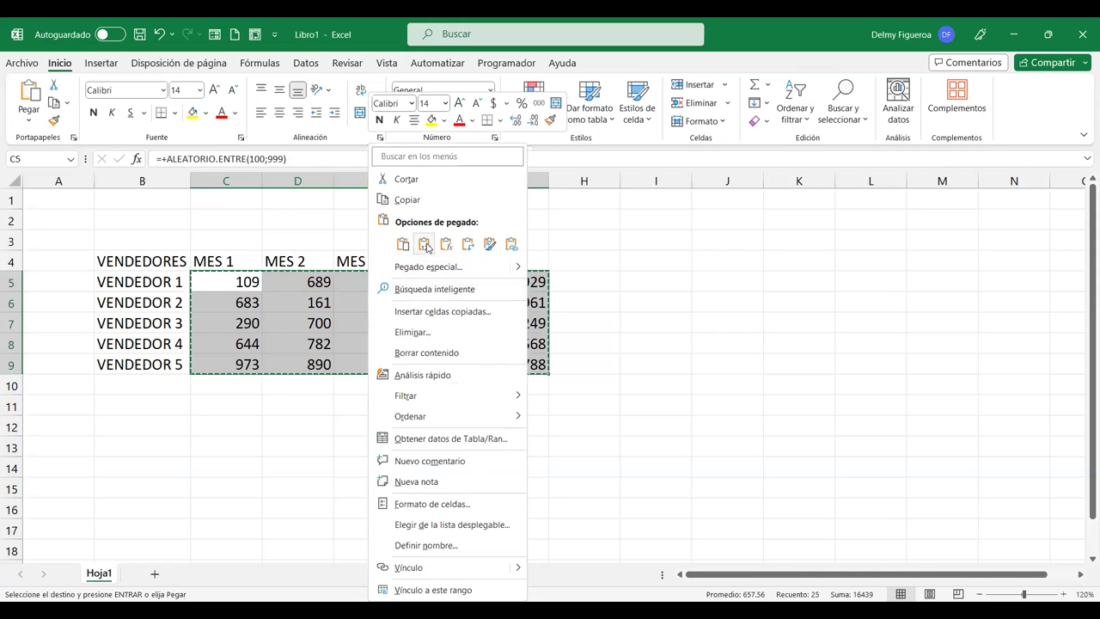
left_click(425, 245)
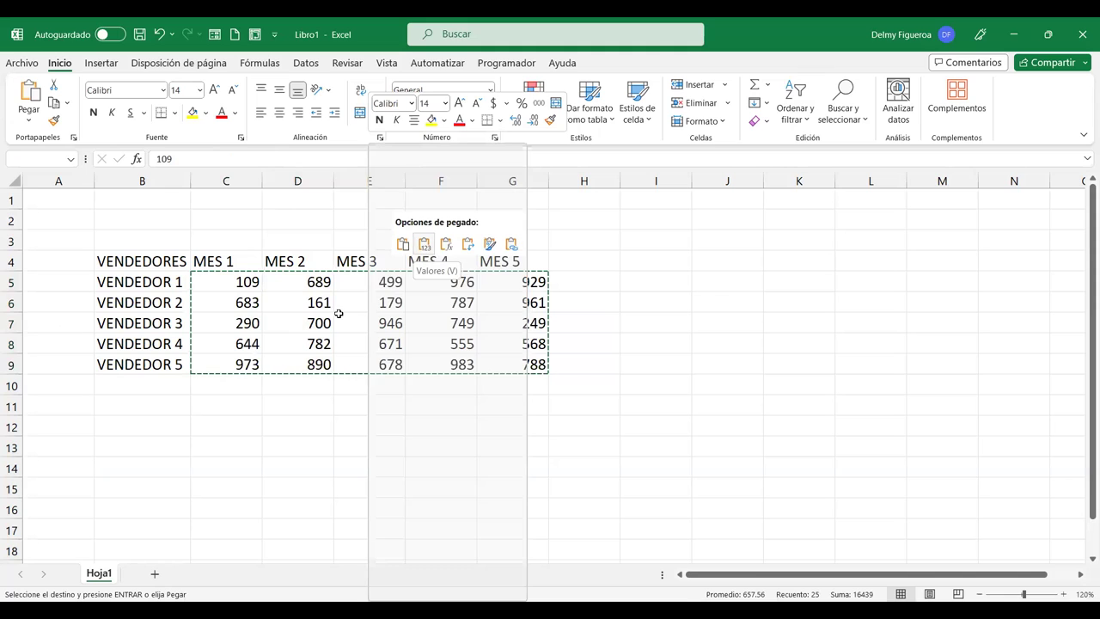
mouse_move(559, 339)
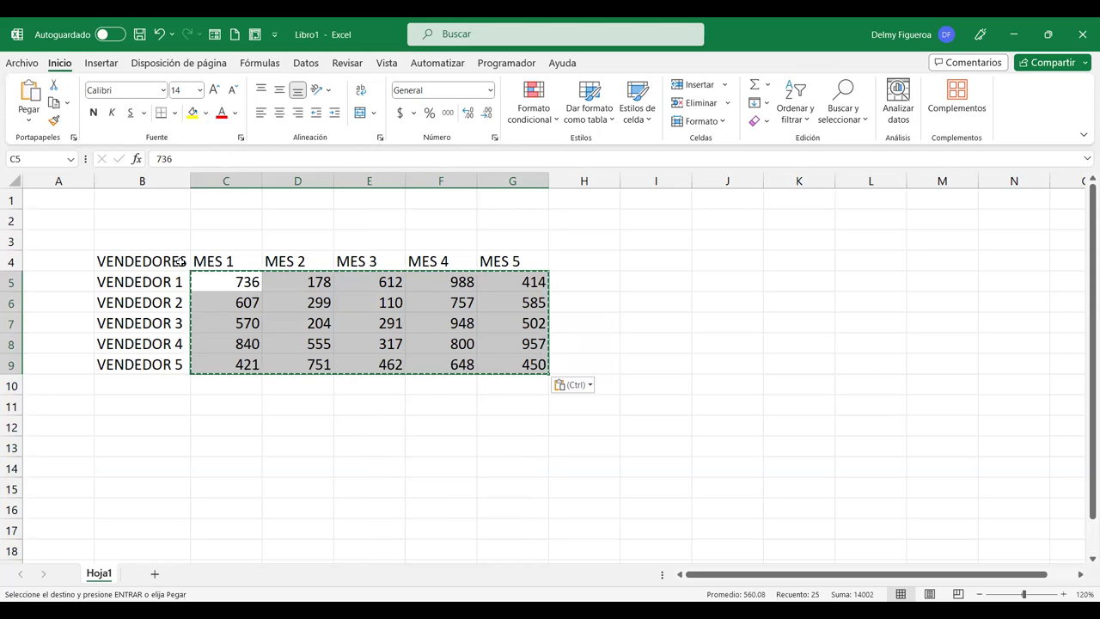
key("Escape")
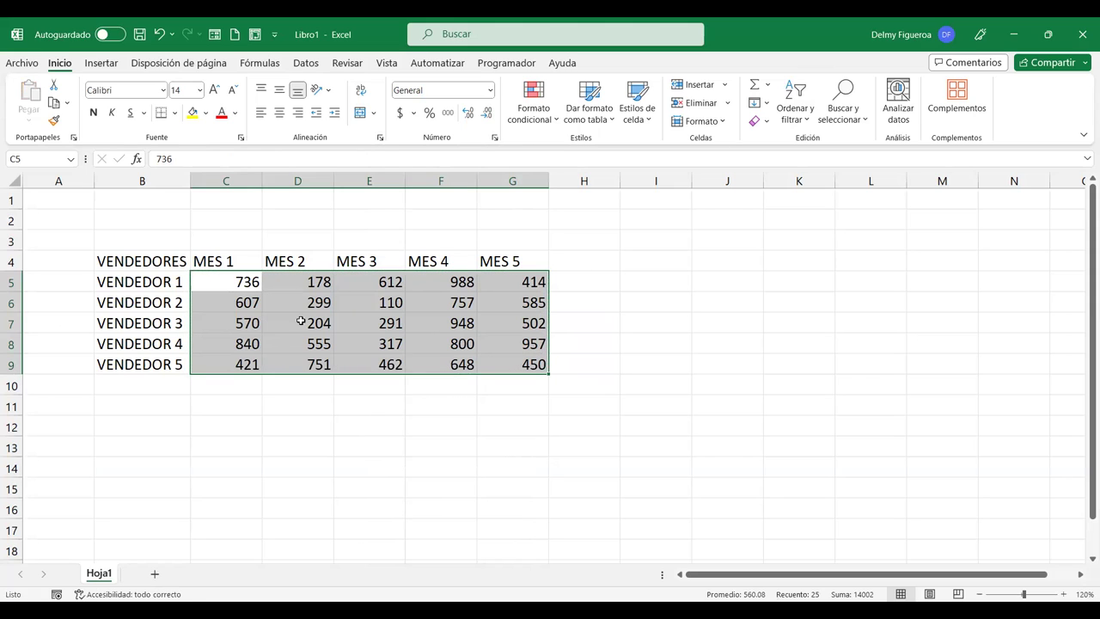
left_click(590, 284)
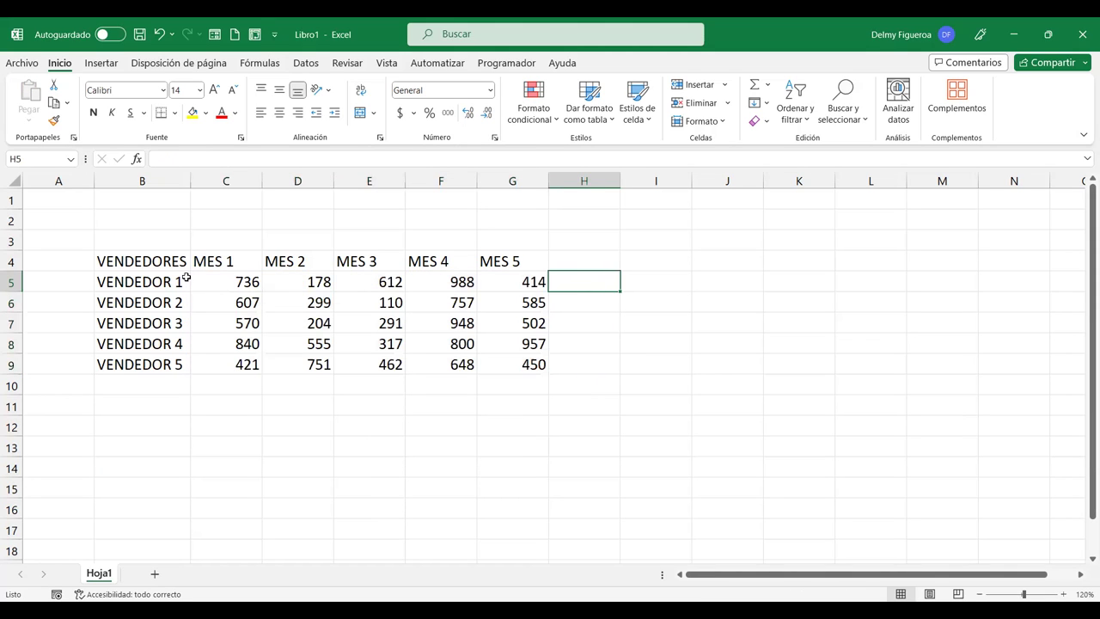
Apply all borders to the sales table in B4:G9.
left_click(190, 181)
left_click_drag(153, 261, 516, 361)
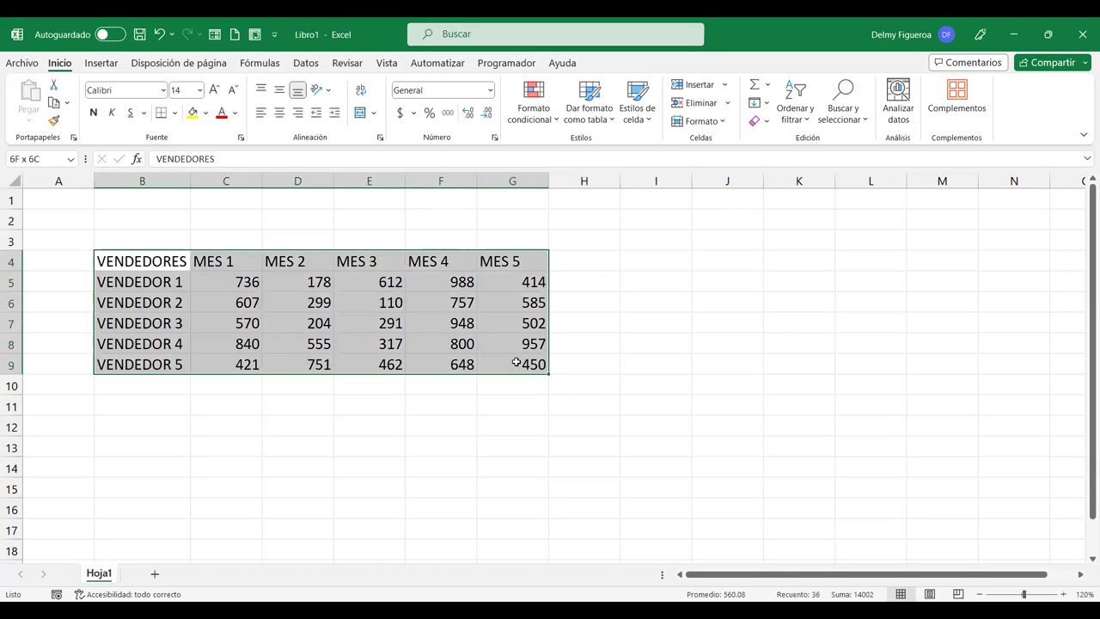
left_click(175, 115)
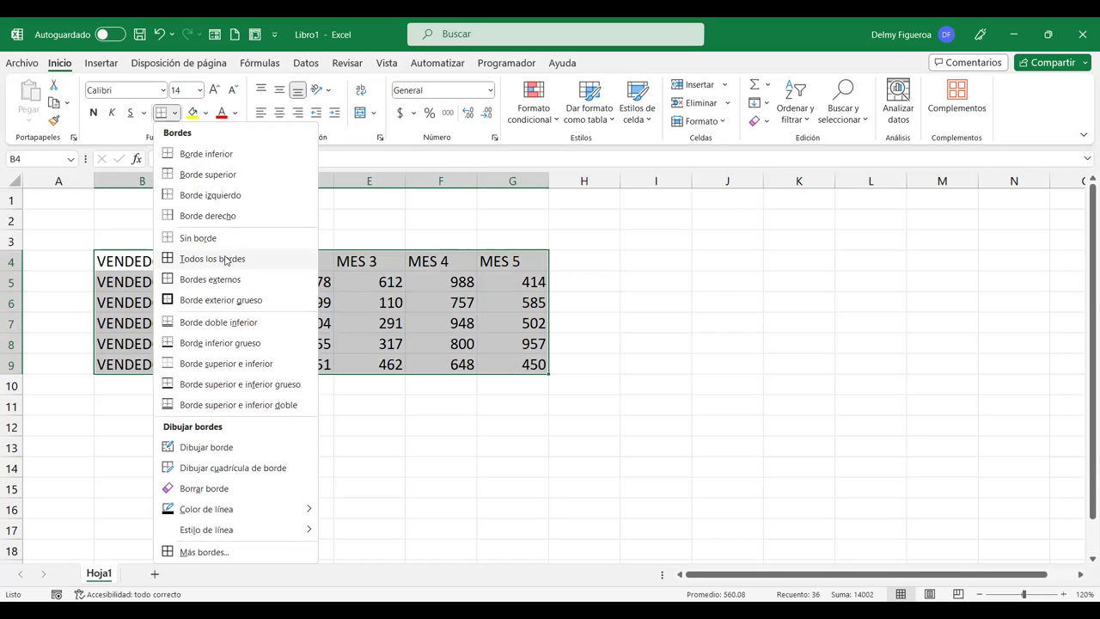
left_click(225, 260)
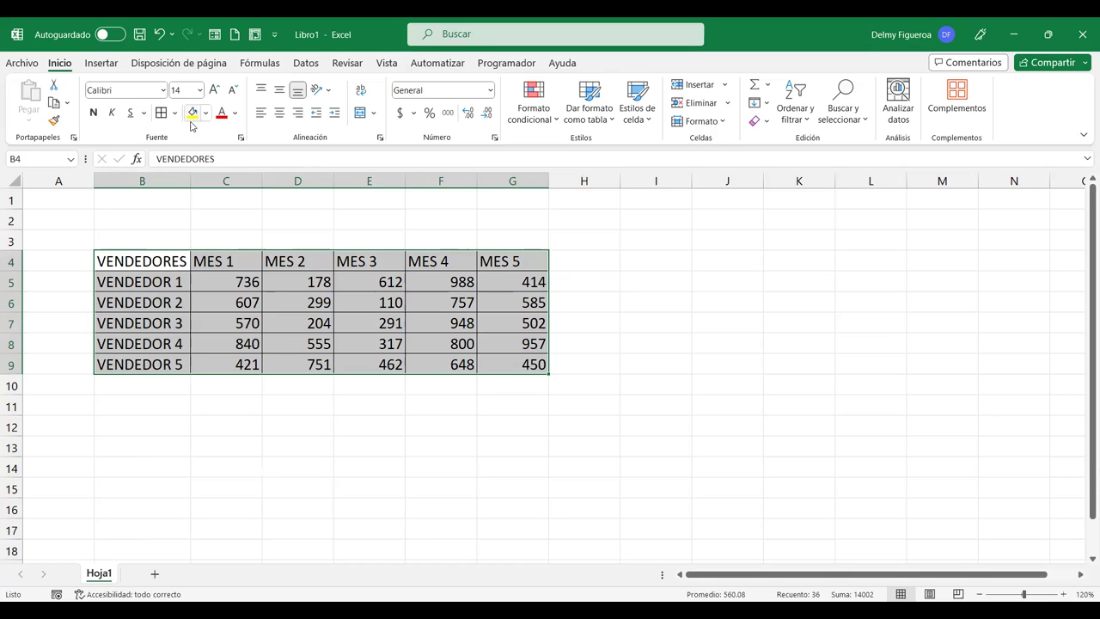
Fill the header row B4:G4 with the green theme color.
left_click_drag(199, 260, 520, 261)
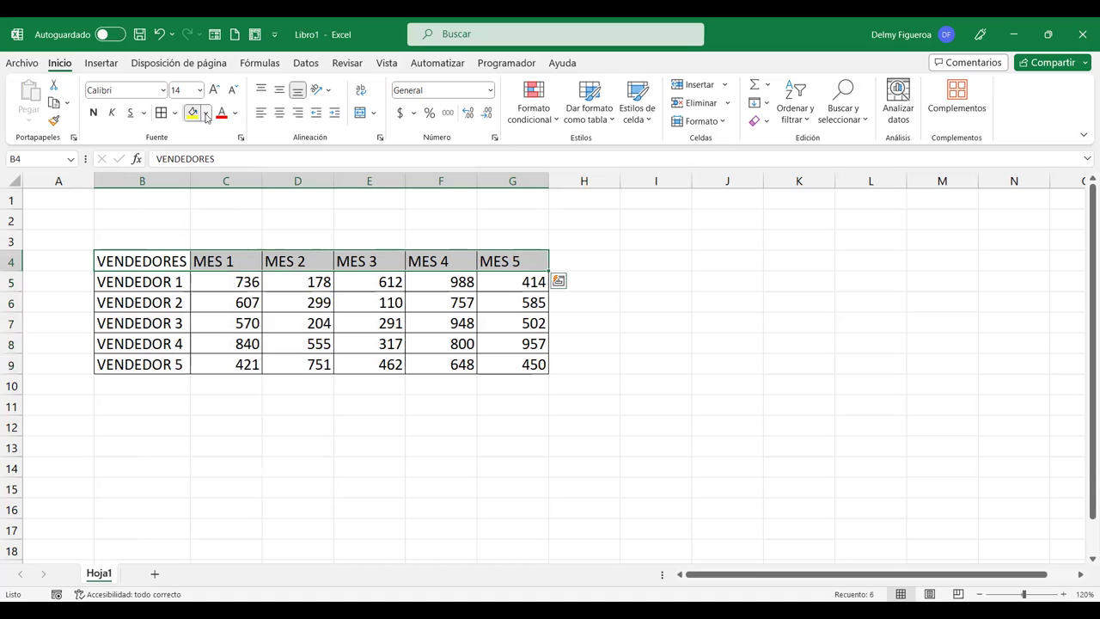
left_click(207, 116)
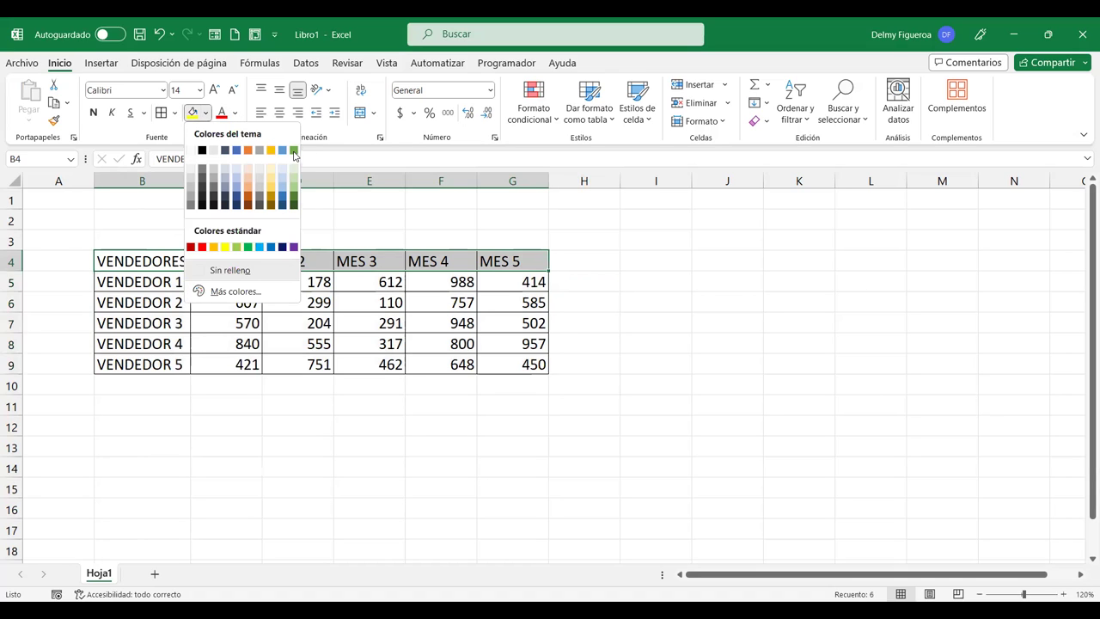
left_click(294, 151)
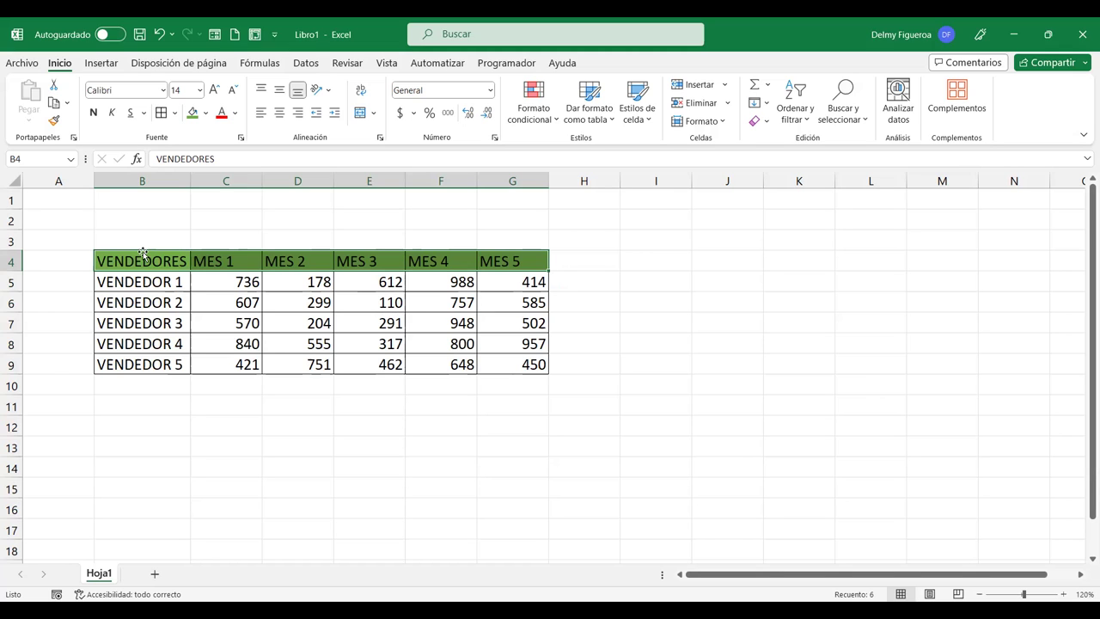
Copy the sales table B4:G9 and paste it at B13 as values only.
left_click_drag(143, 258, 533, 363)
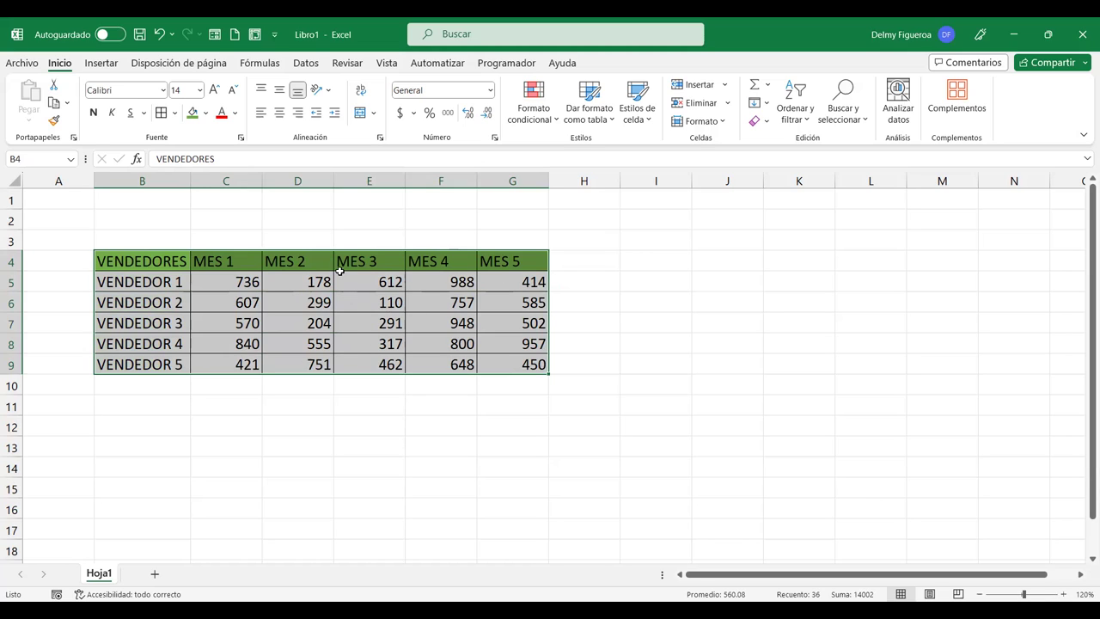
left_click(156, 447)
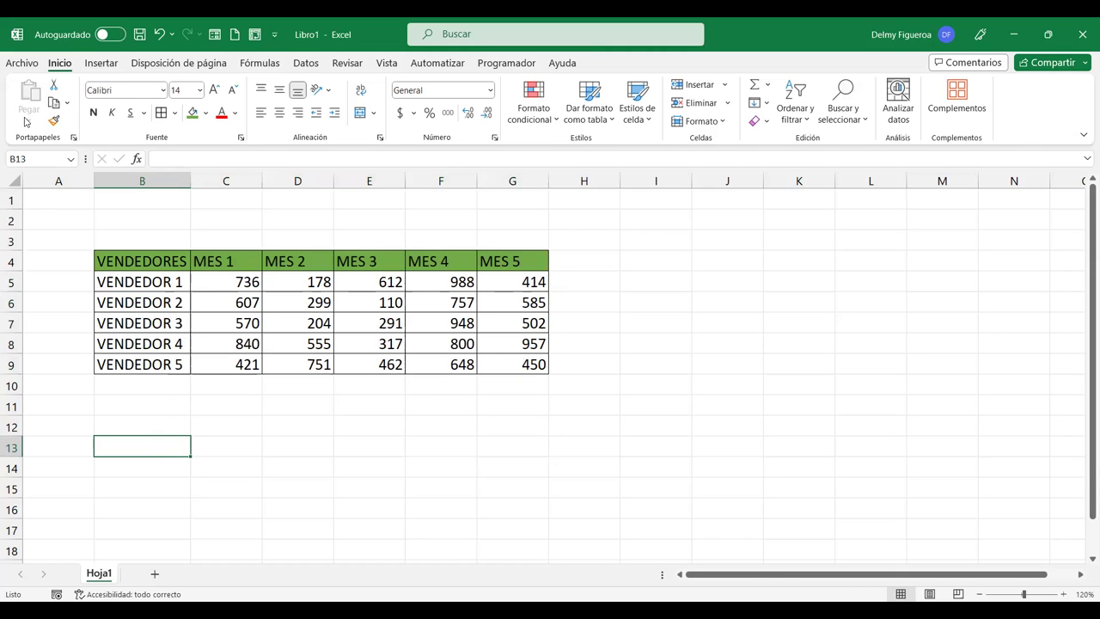
mouse_move(128, 253)
left_mouse_down()
mouse_move(258, 261)
mouse_move(510, 317)
mouse_move(512, 361)
left_mouse_up()
key("ctrl+c")
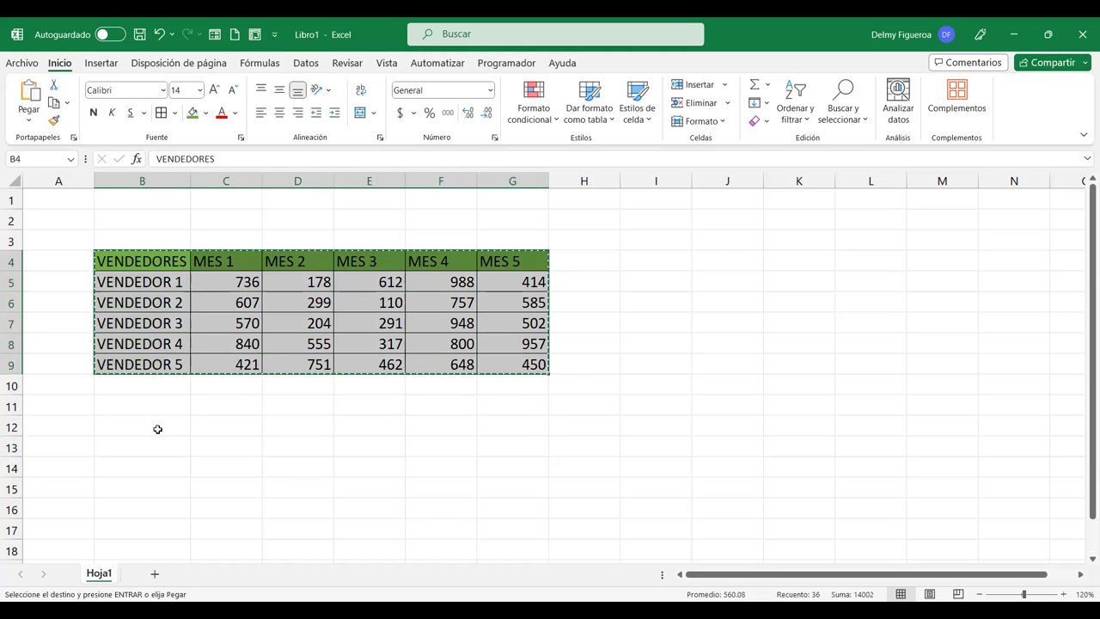
left_click(158, 423)
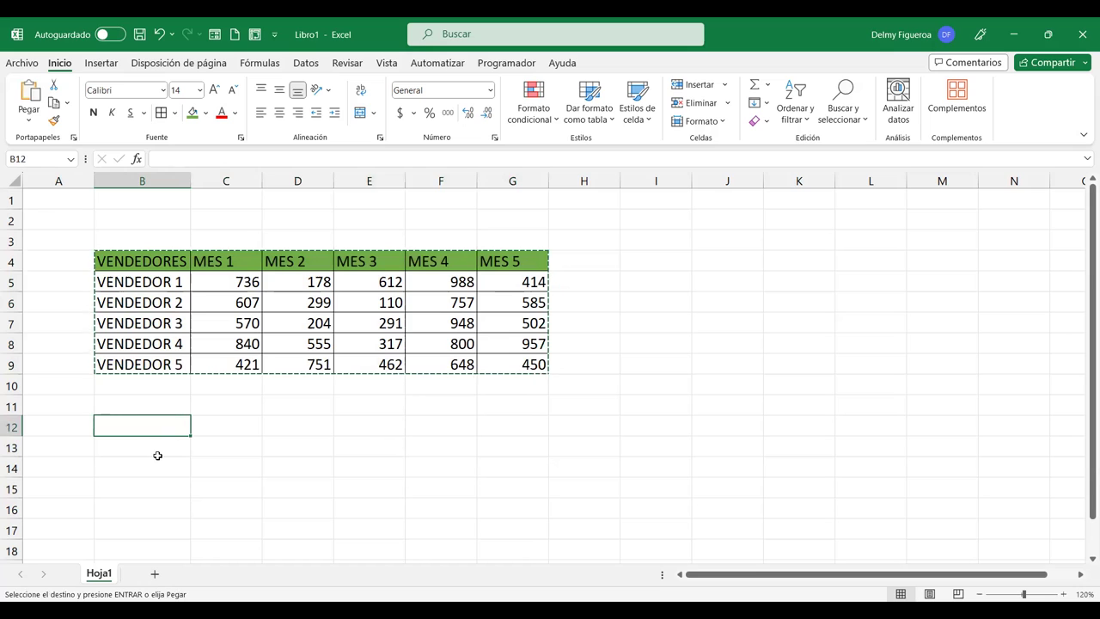
left_click(161, 445)
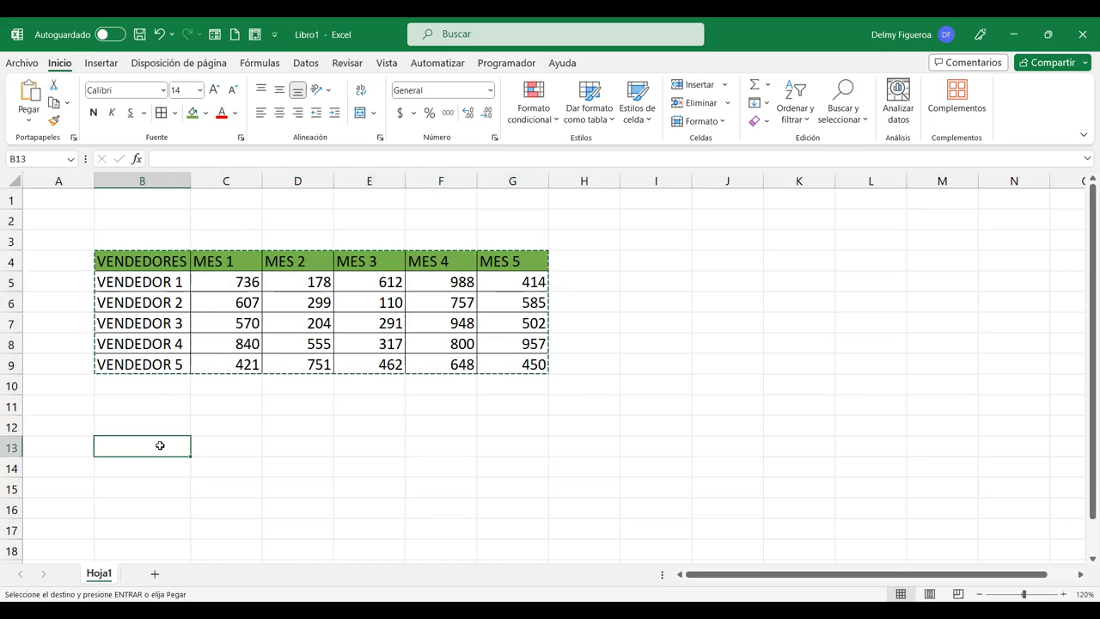
left_click(26, 121)
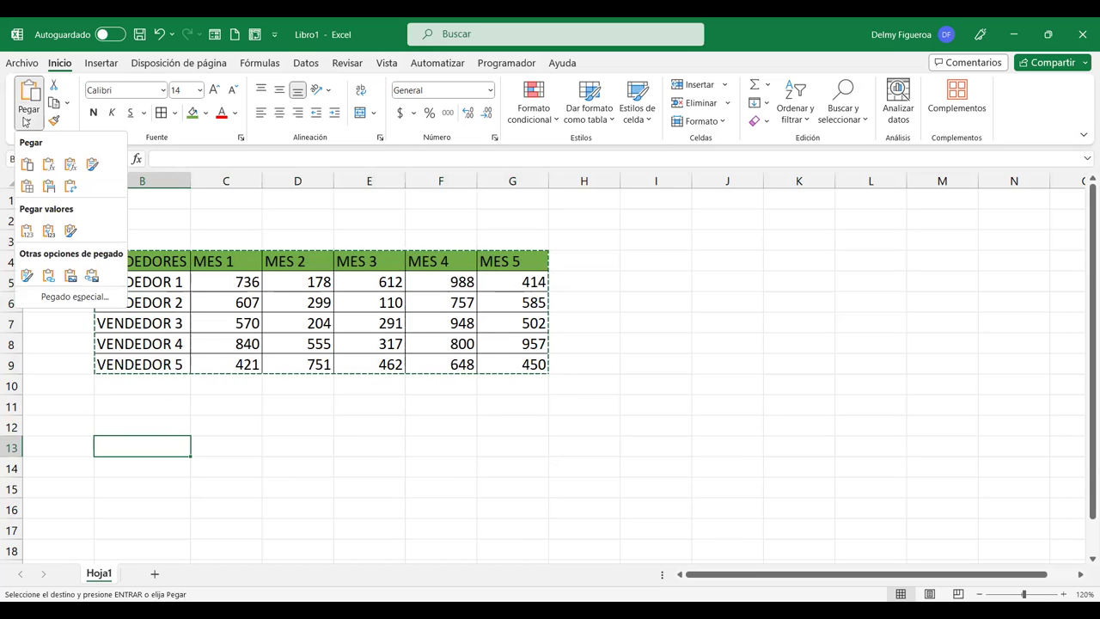
left_click(27, 241)
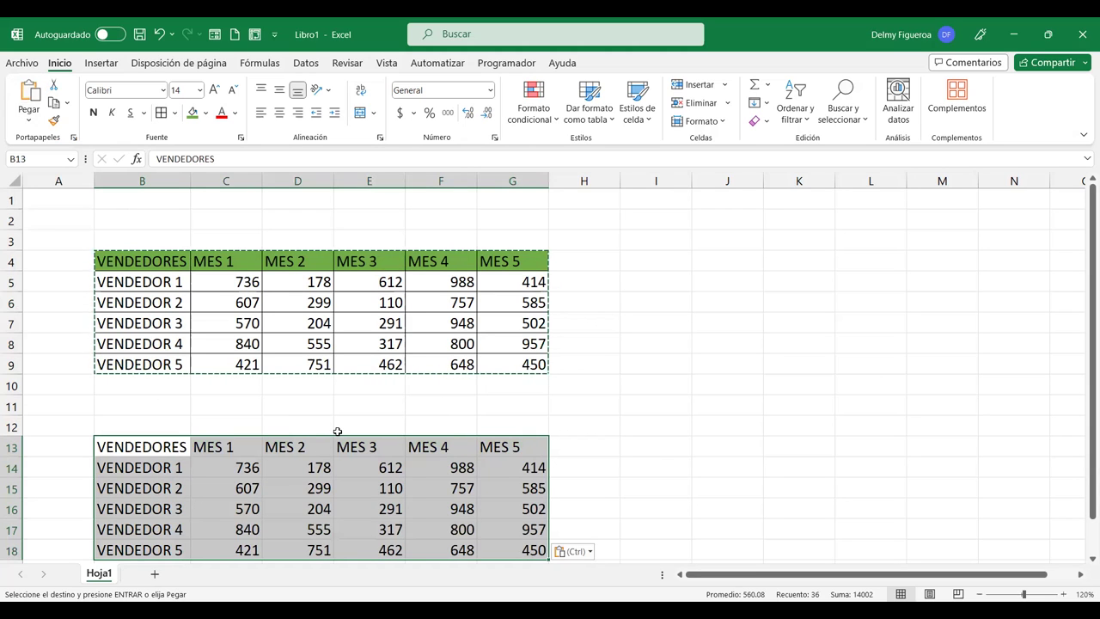
Clear the sales figures under the month headers in the pasted copy, keeping its headers and seller names.
scroll(337, 431, "down", 1)
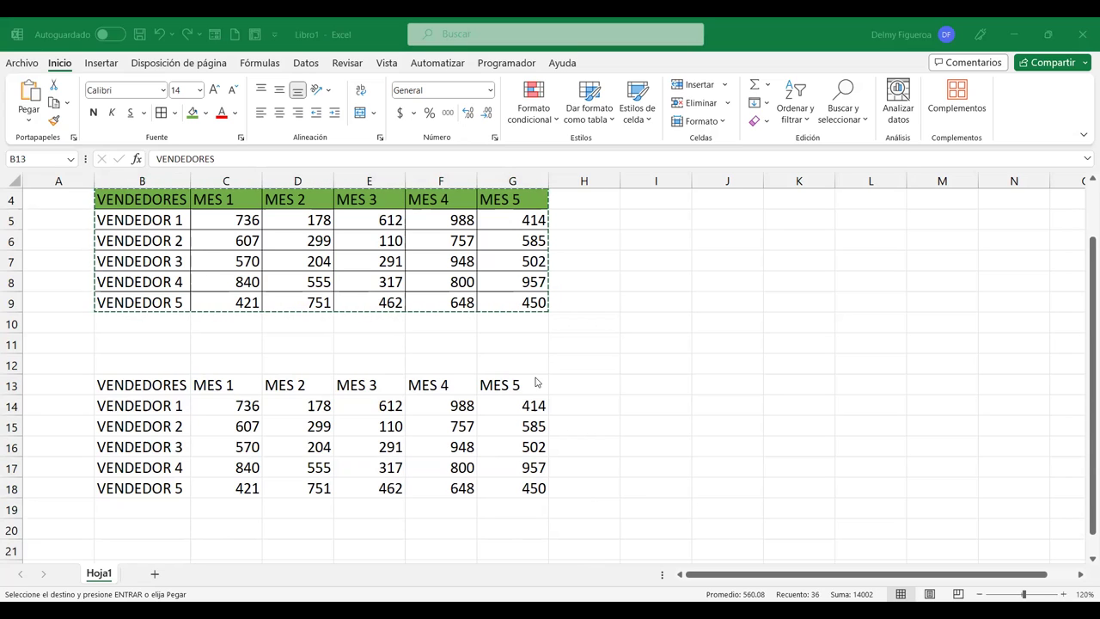
left_click_drag(247, 408, 549, 506)
key("Delete")
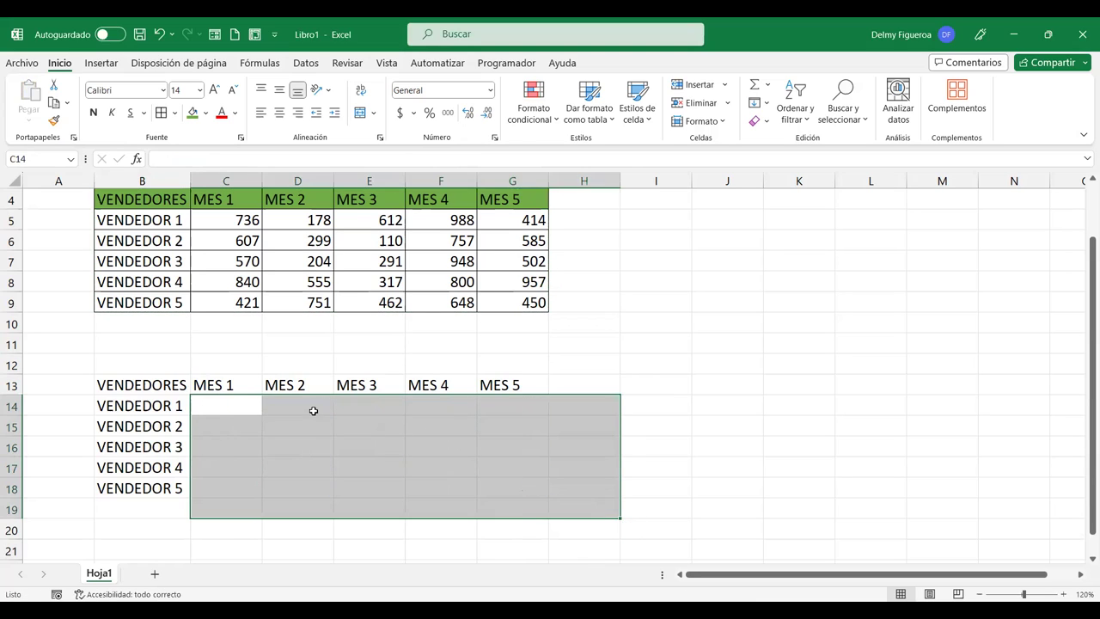
Fill the whole range C14:G18 at once with random sales figures using =ALEATORIO.ENTRE(100;999).
left_click(227, 411)
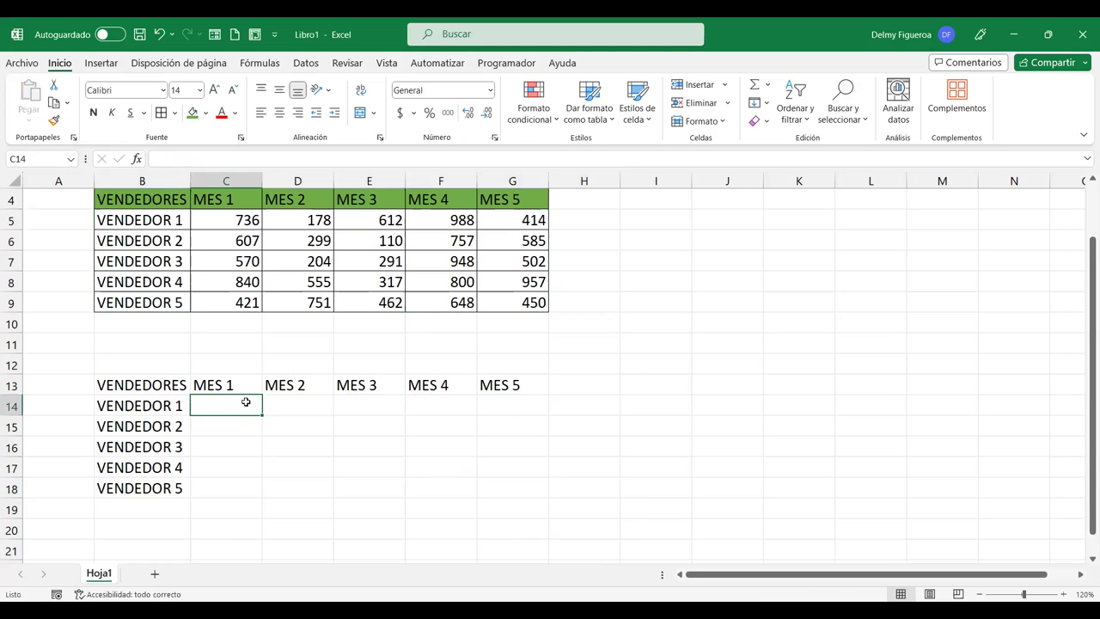
left_click_drag(226, 400, 474, 484)
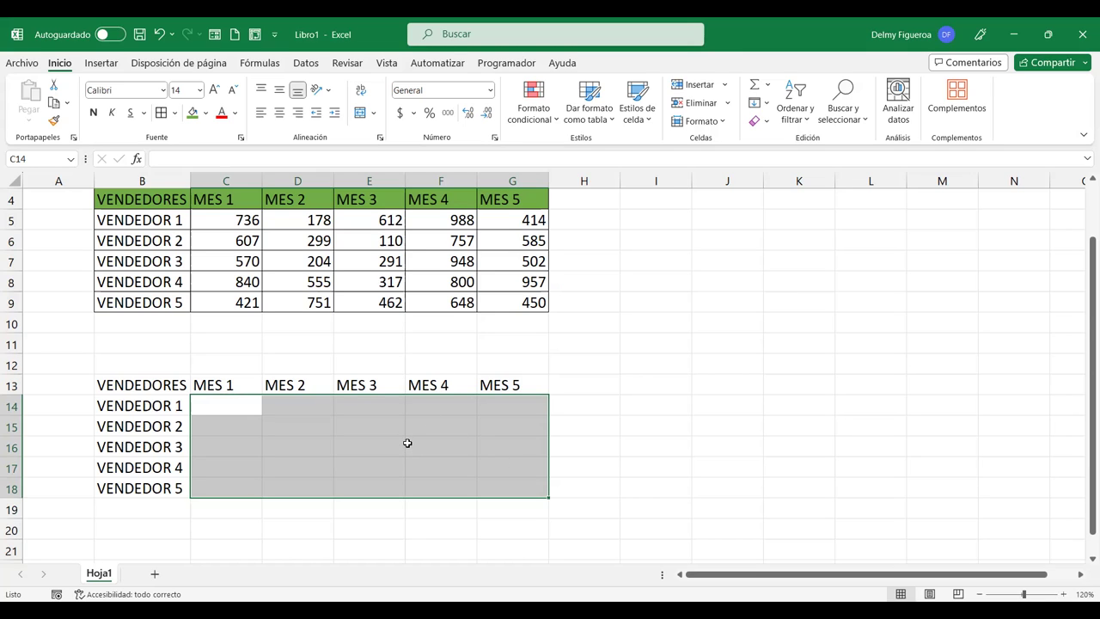
type("=")
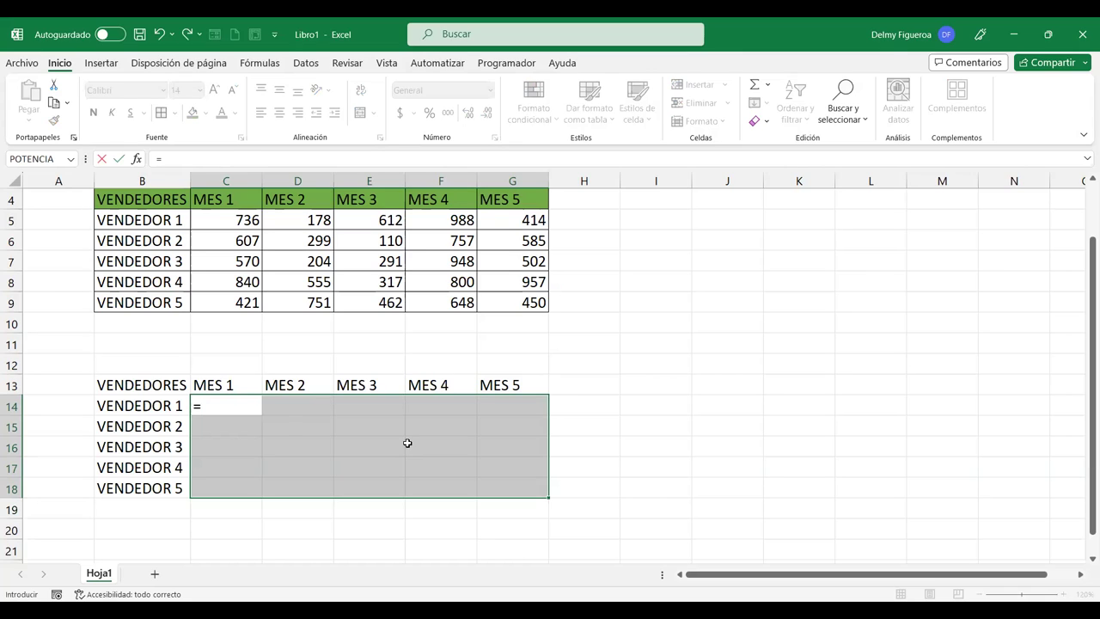
type("ALEA")
left_click(271, 435)
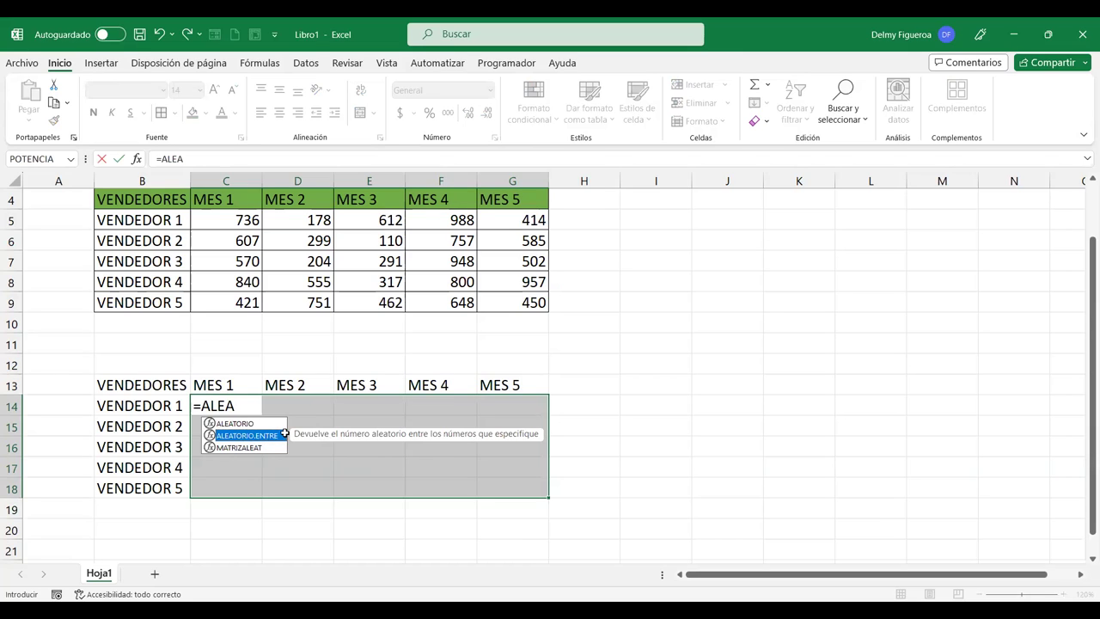
key("Tab")
type("100")
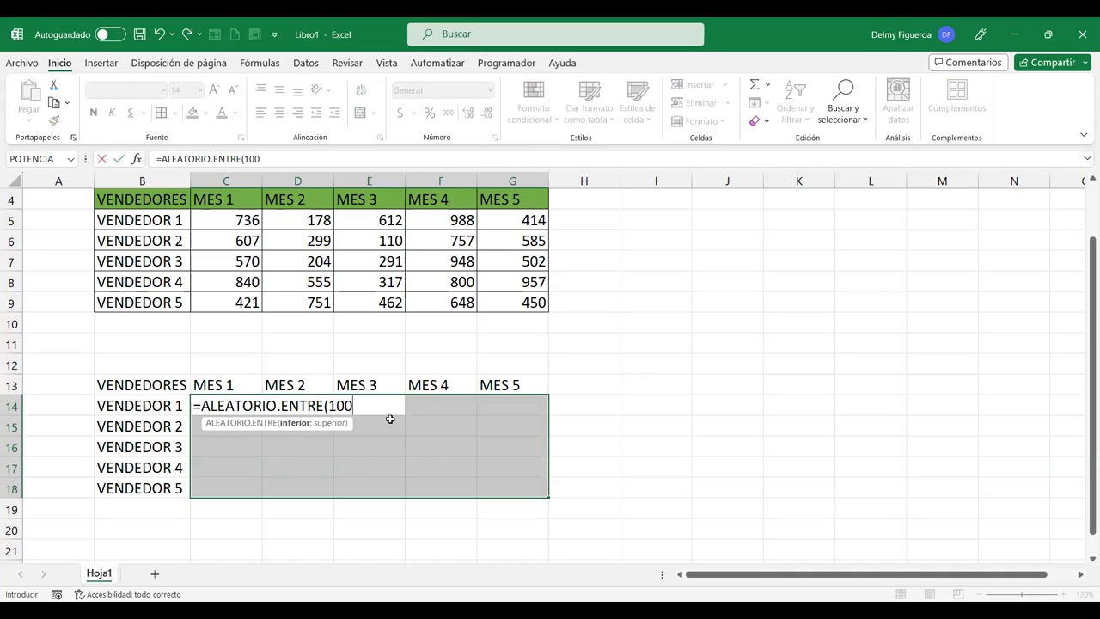
type(";999")
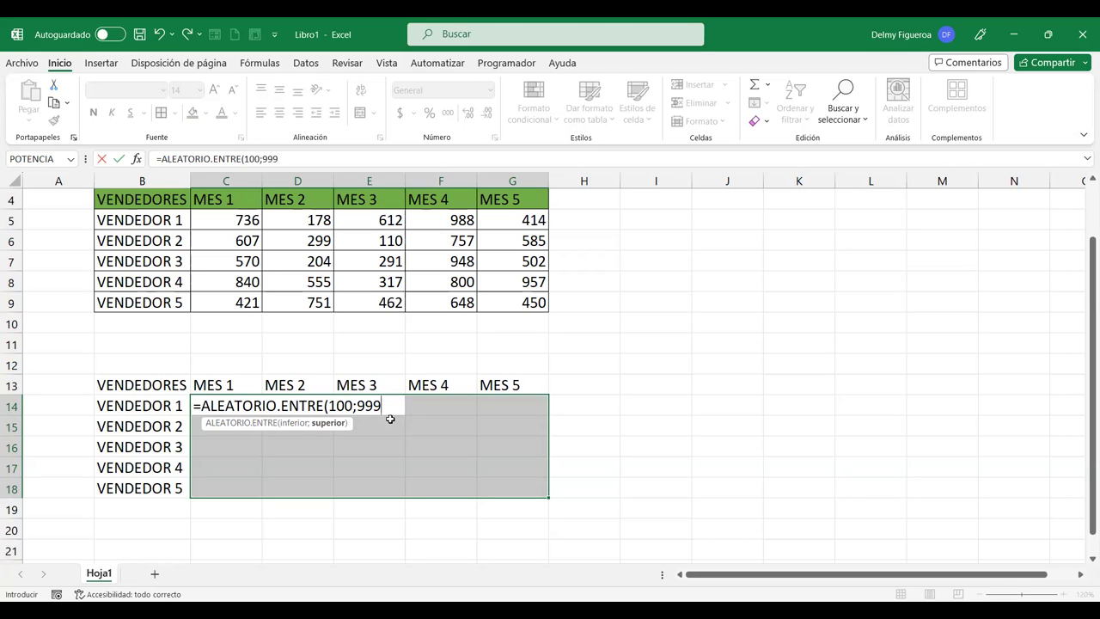
type(")")
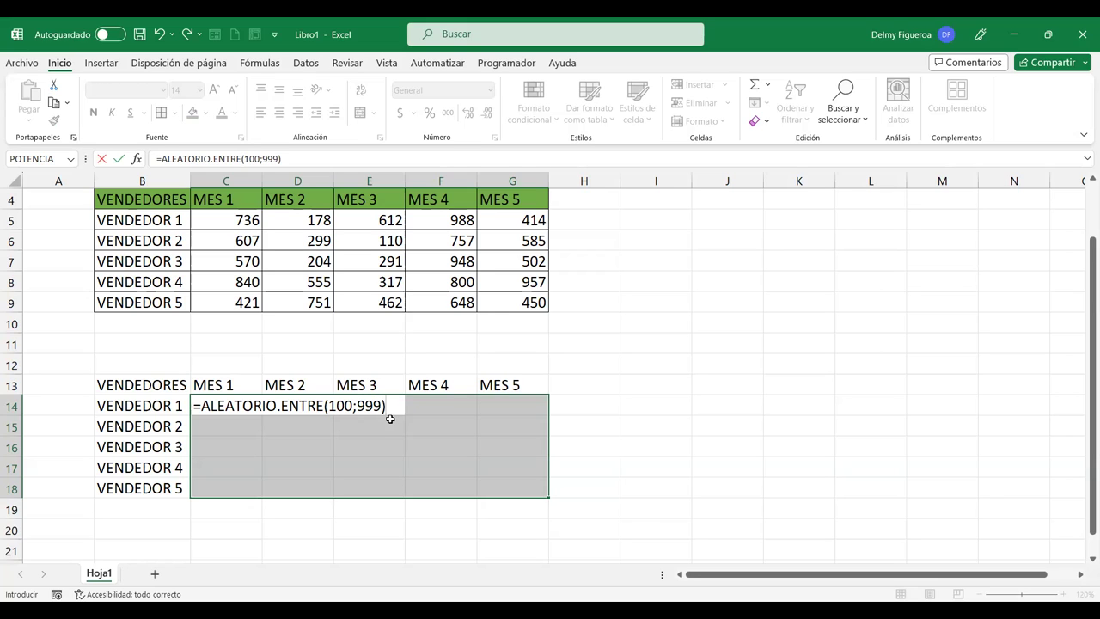
key("ctrl+Return")
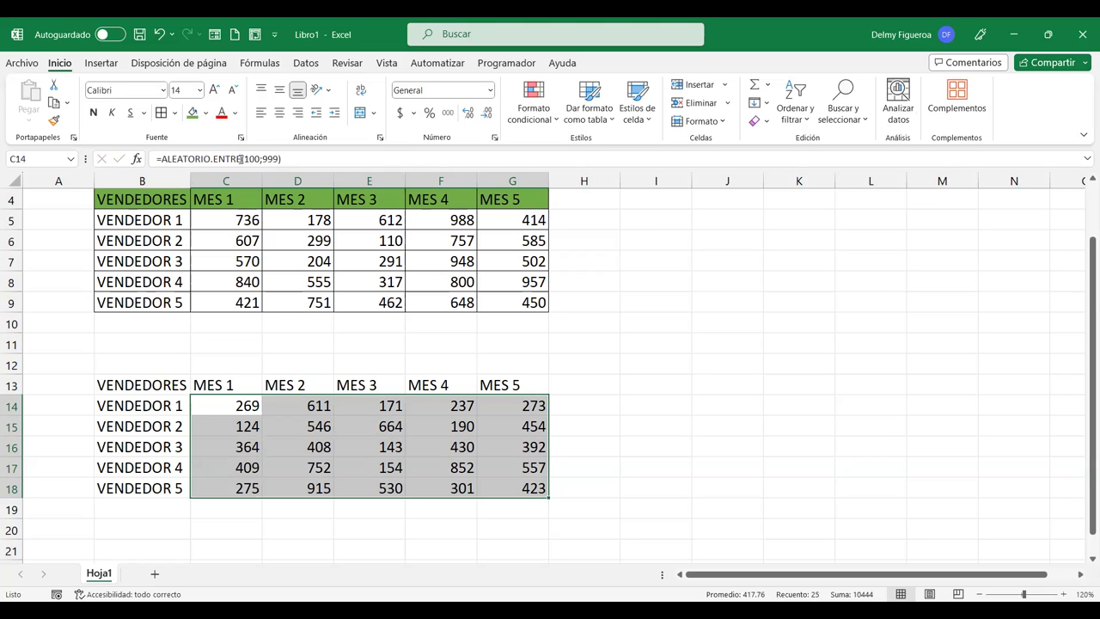
Replace the random-number formulas in C14:G18 with fixed values by copying the range and pasting it over itself as values only.
key("ctrl+c")
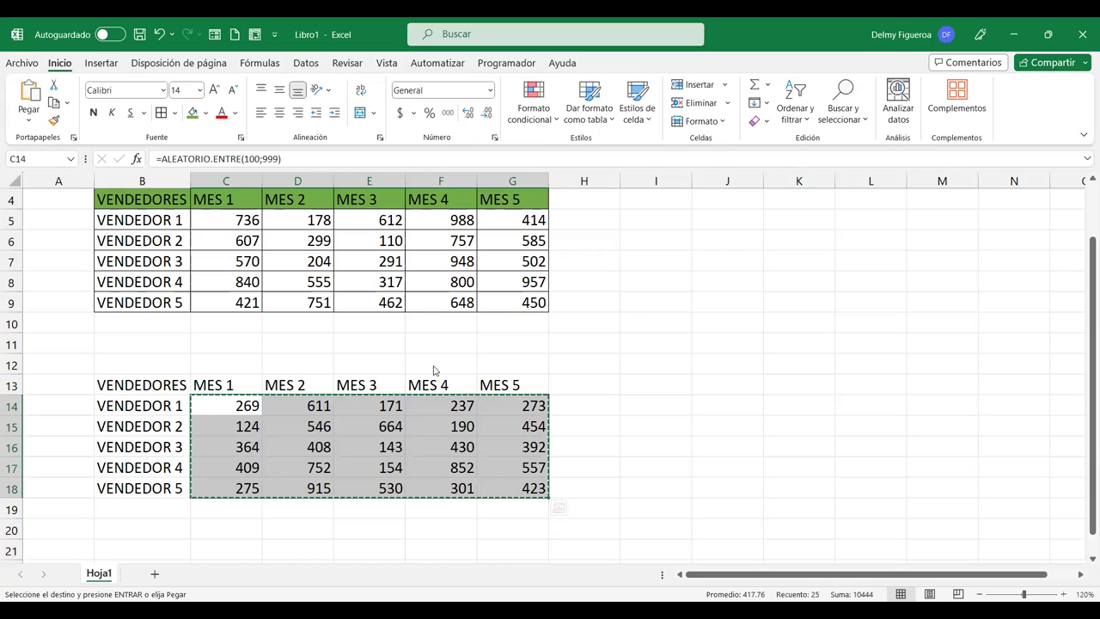
right_click(392, 448)
left_click(449, 244)
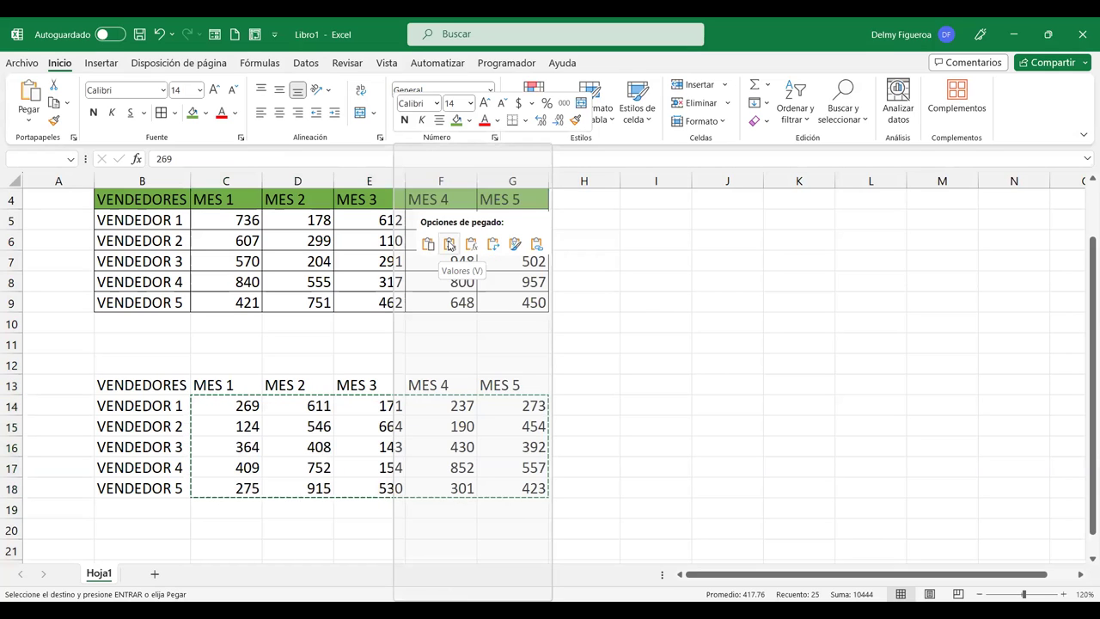
left_click(389, 427)
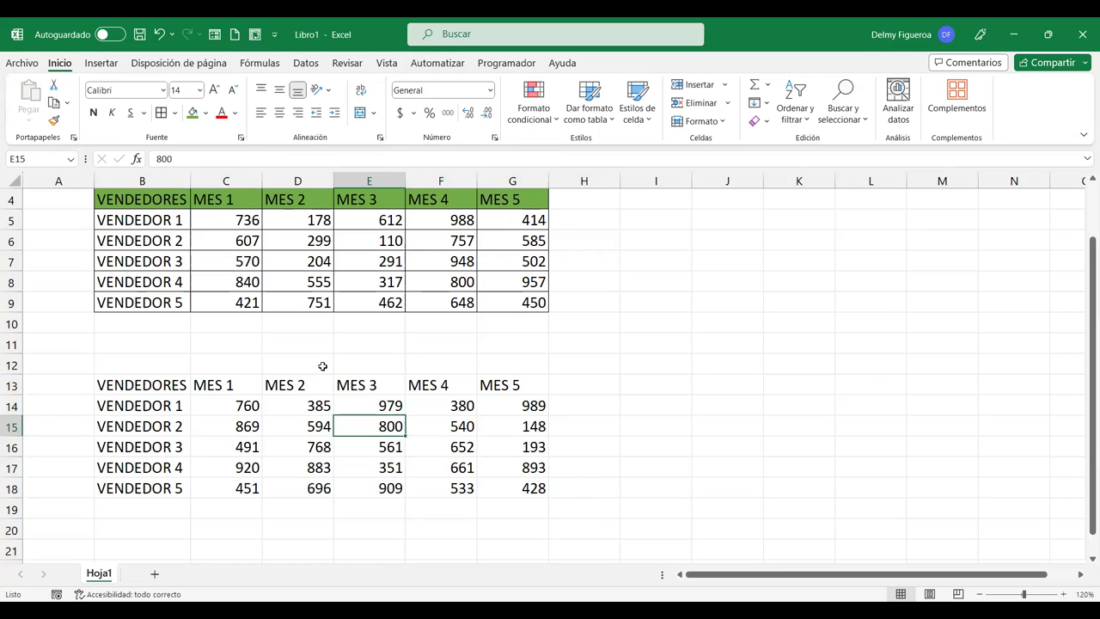
Insert three blank rows at row 11, between the two sales tables.
left_click(10, 344)
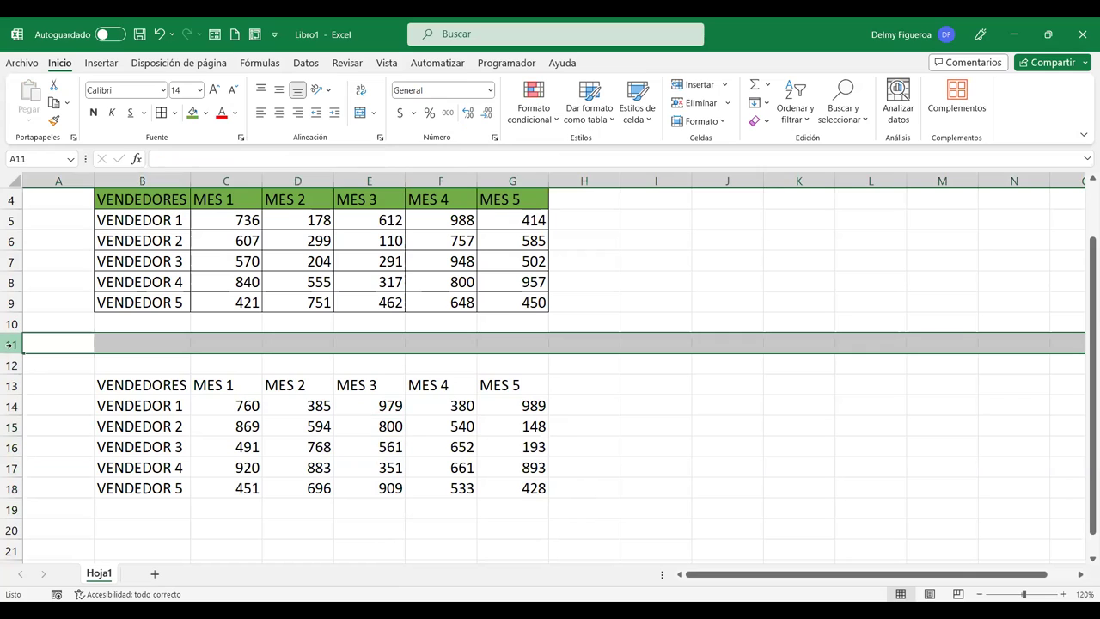
right_click(10, 344)
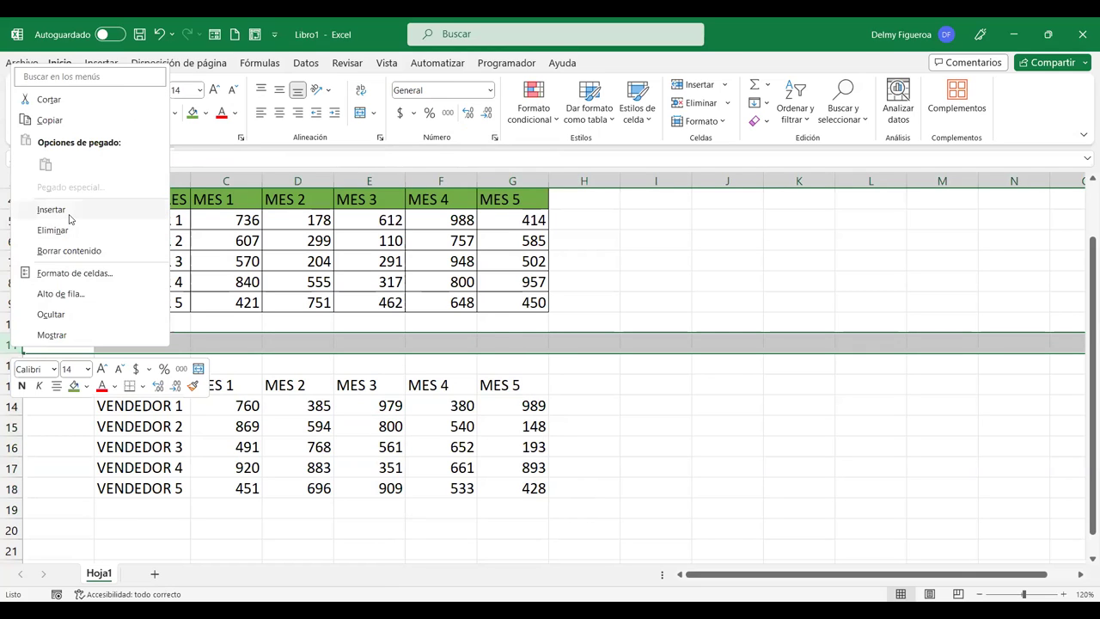
left_click(70, 215)
key("F4")
key("F4")
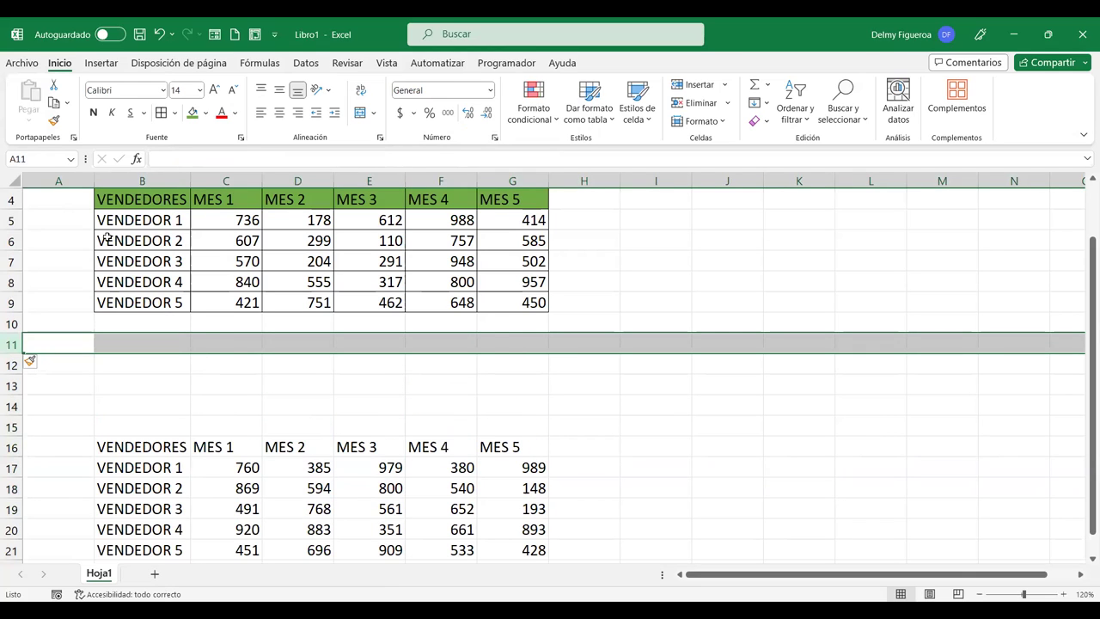
Enter the label TOTAL in B10, directly below the first table's seller names.
left_click(139, 320)
type("TOTAL")
key("Tab")
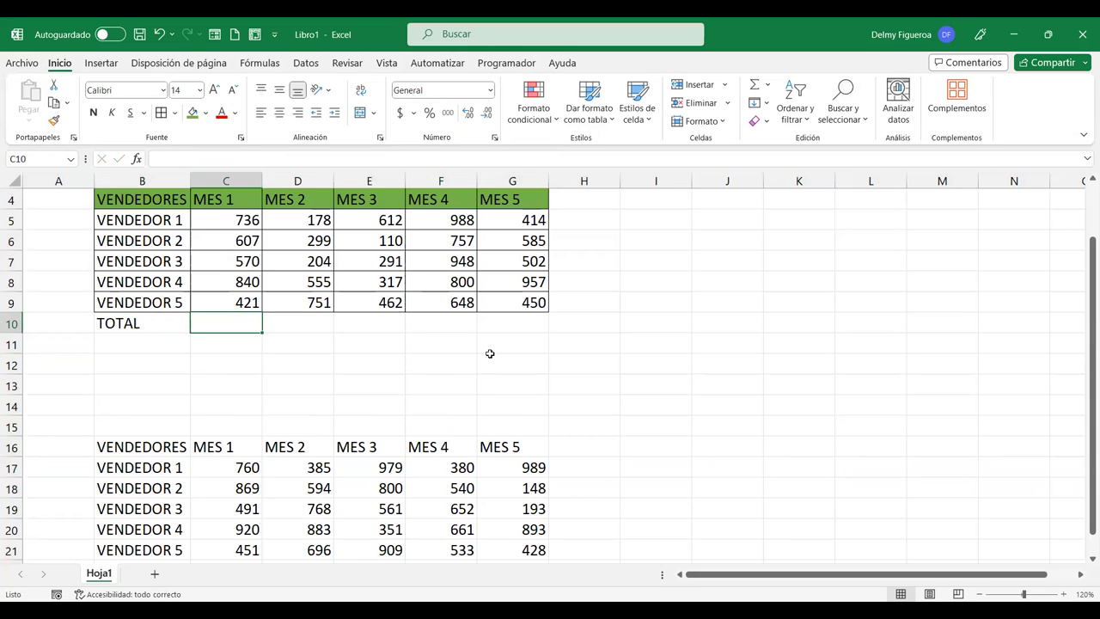
left_click(504, 356)
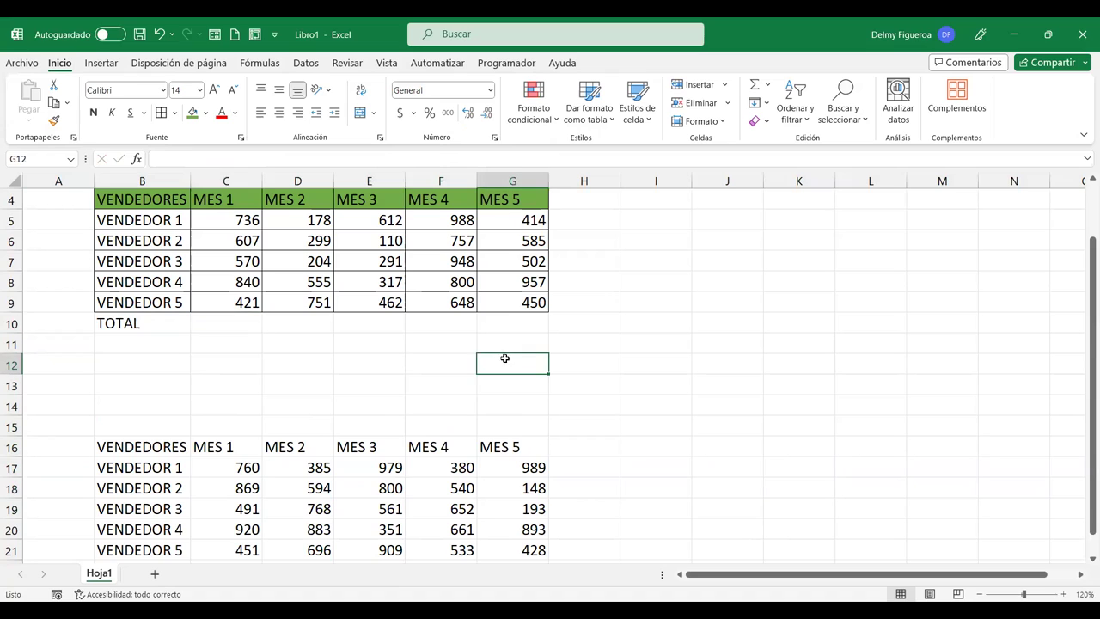
left_click(223, 320)
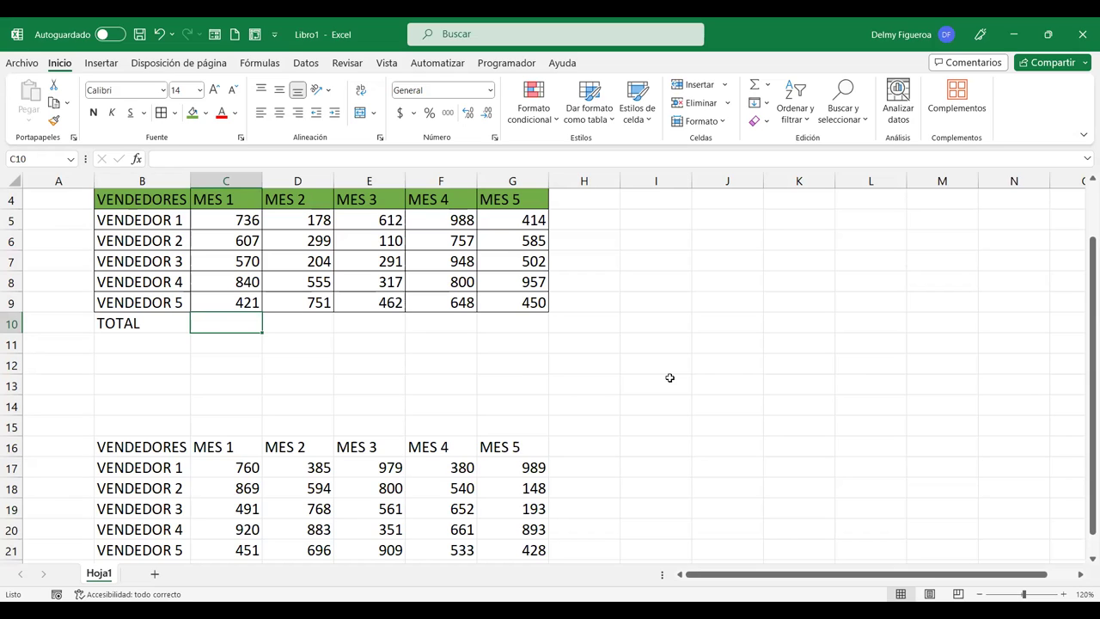
type("=")
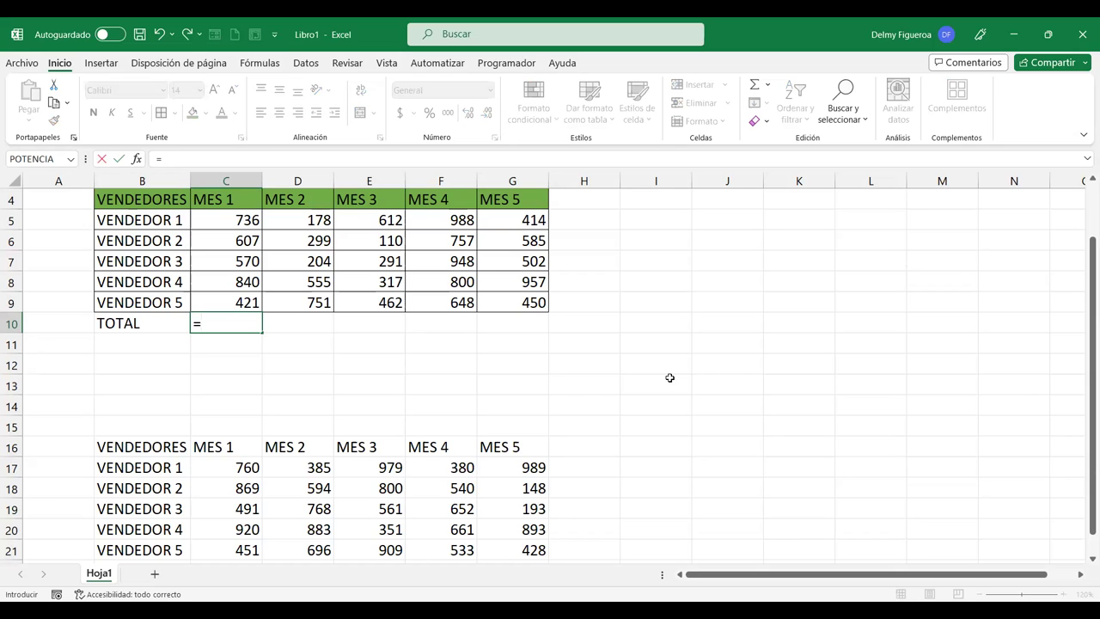
key("Escape")
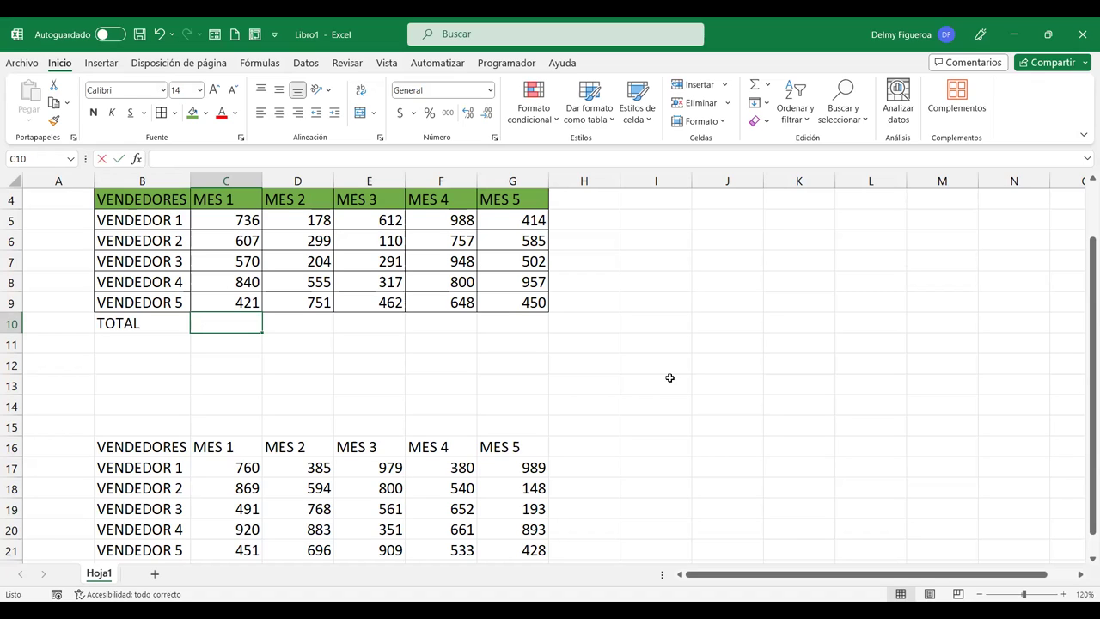
key("alt+equal")
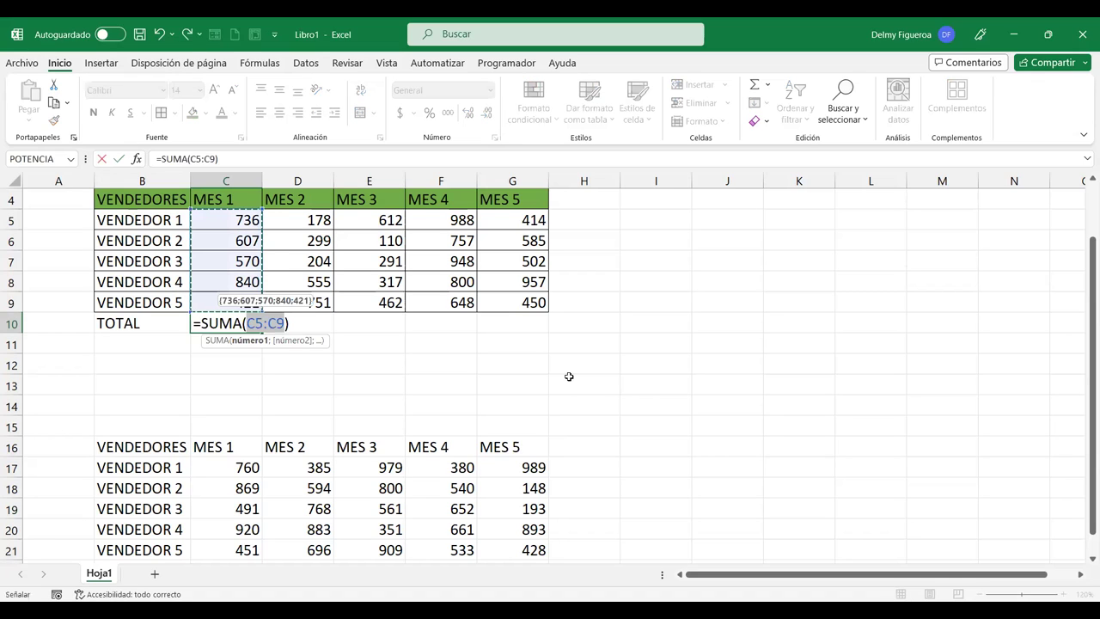
key("Escape")
Total every month column of the first table at once in C10:G10 with AutoSum over C5:G10.
left_click_drag(243, 217, 530, 324)
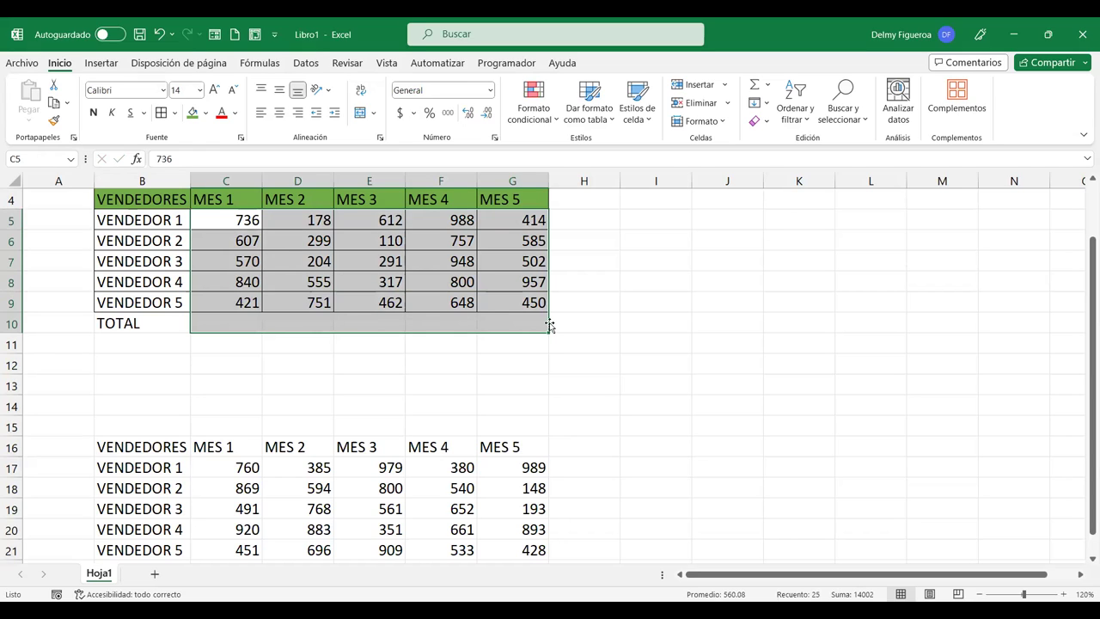
key("alt+equal")
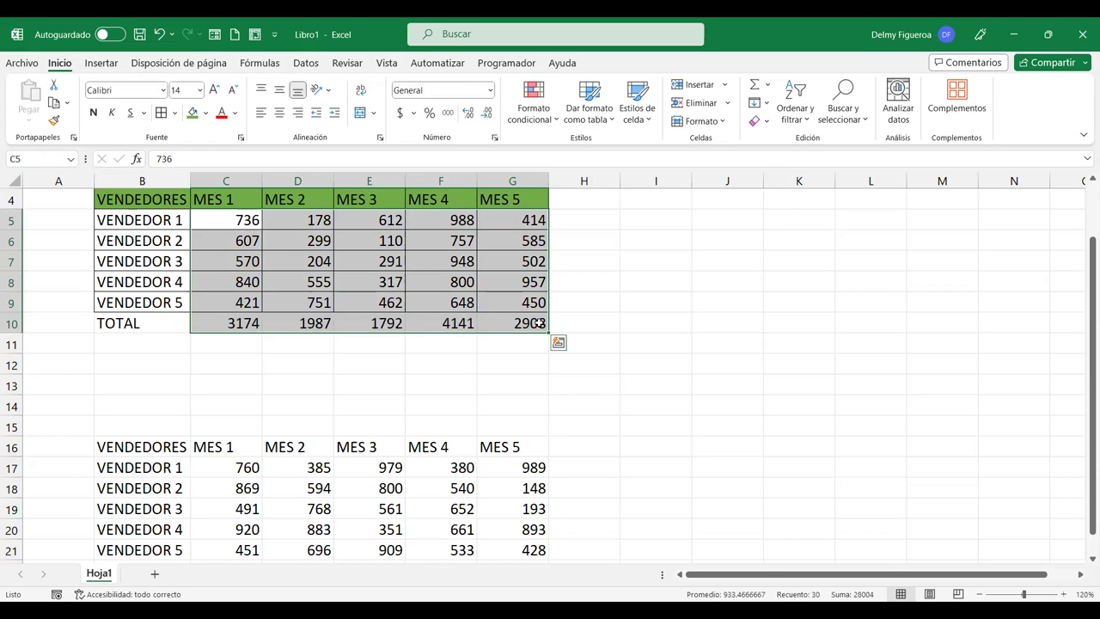
left_click(637, 323)
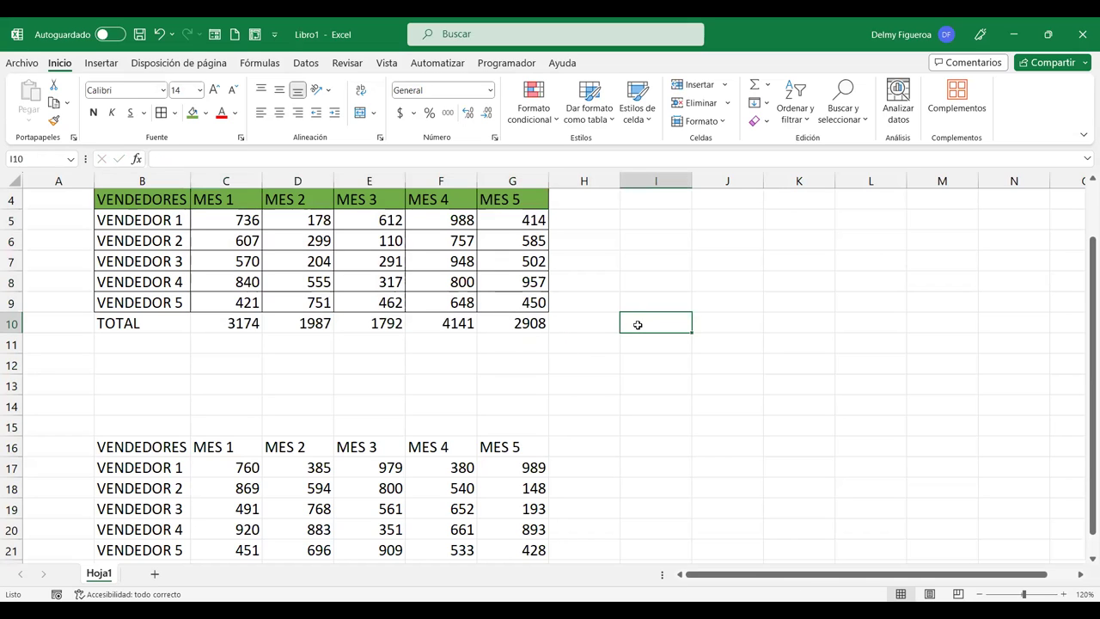
type("A")
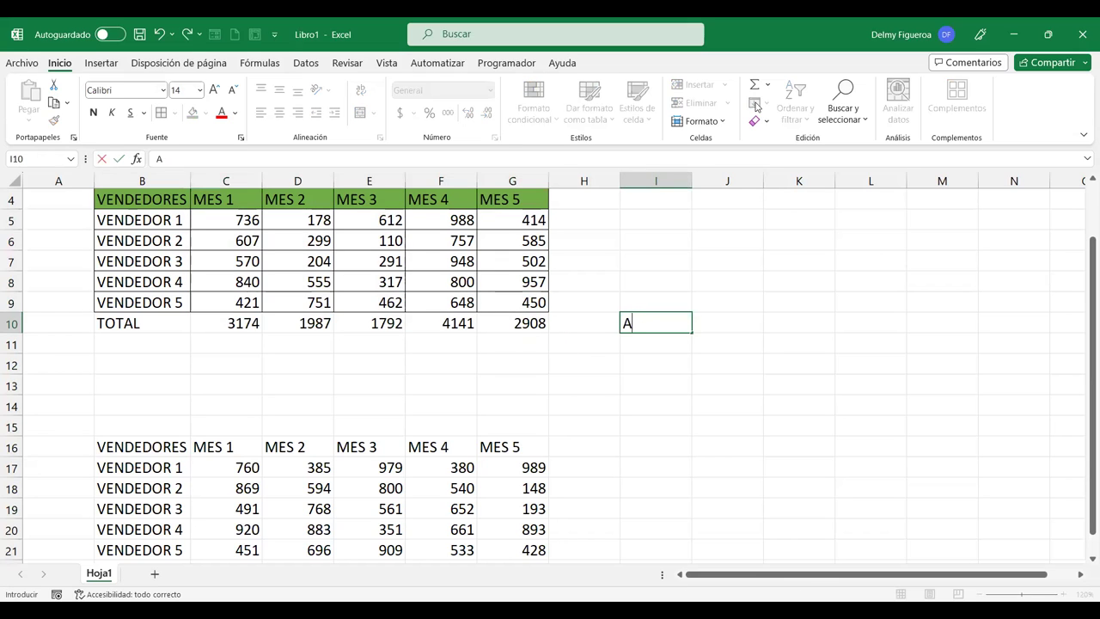
key("Escape")
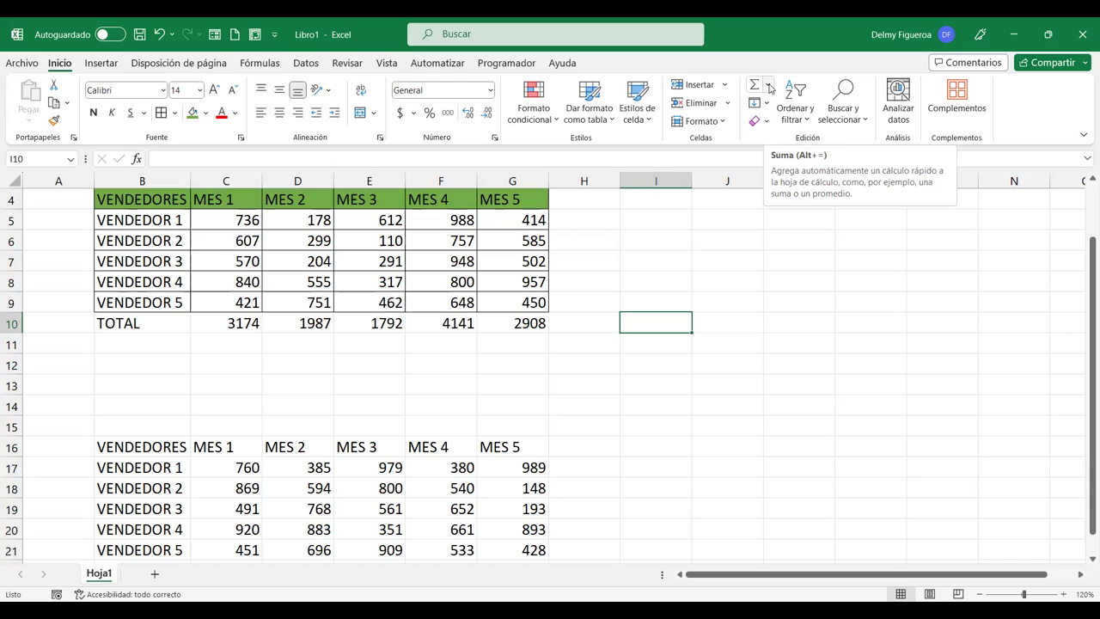
Clear the monthly sums from the first table's TOTAL row, keeping the TOTAL label.
left_click_drag(241, 318, 563, 341)
key("Delete")
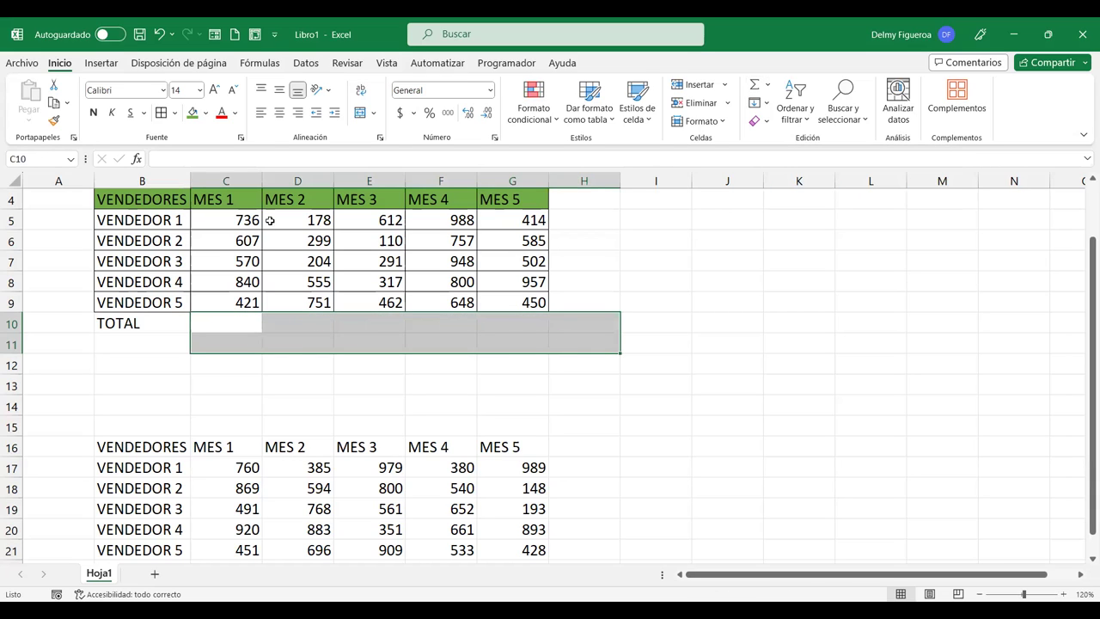
Total all five months of the first table in C10:G10 with AutoSum over C5:G10.
left_click(243, 321)
left_click_drag(366, 322, 501, 317)
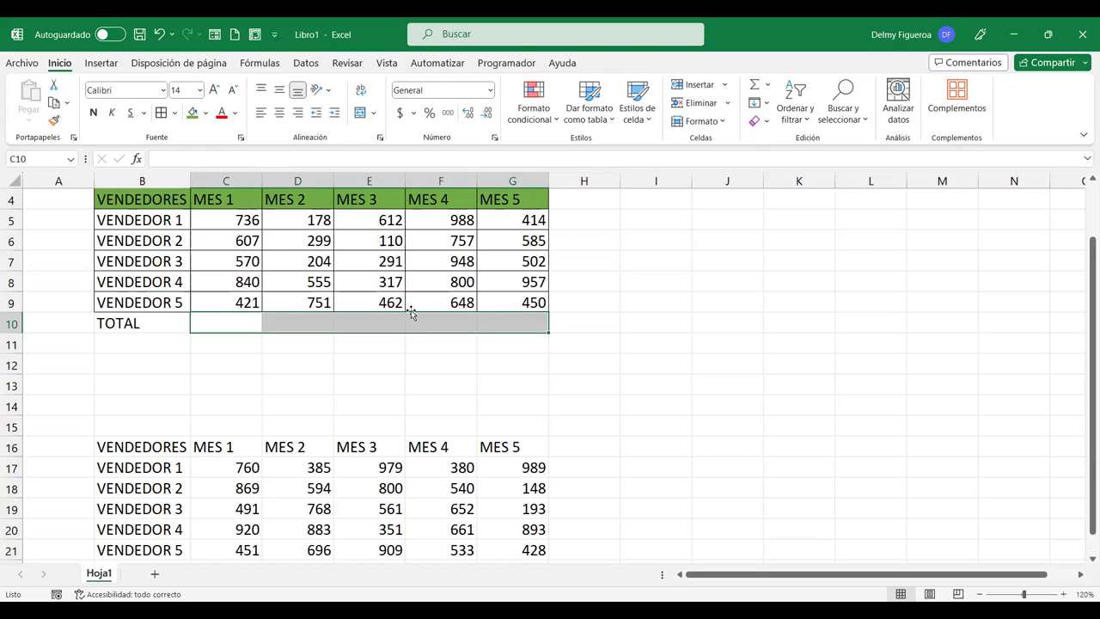
left_click_drag(243, 220, 525, 318)
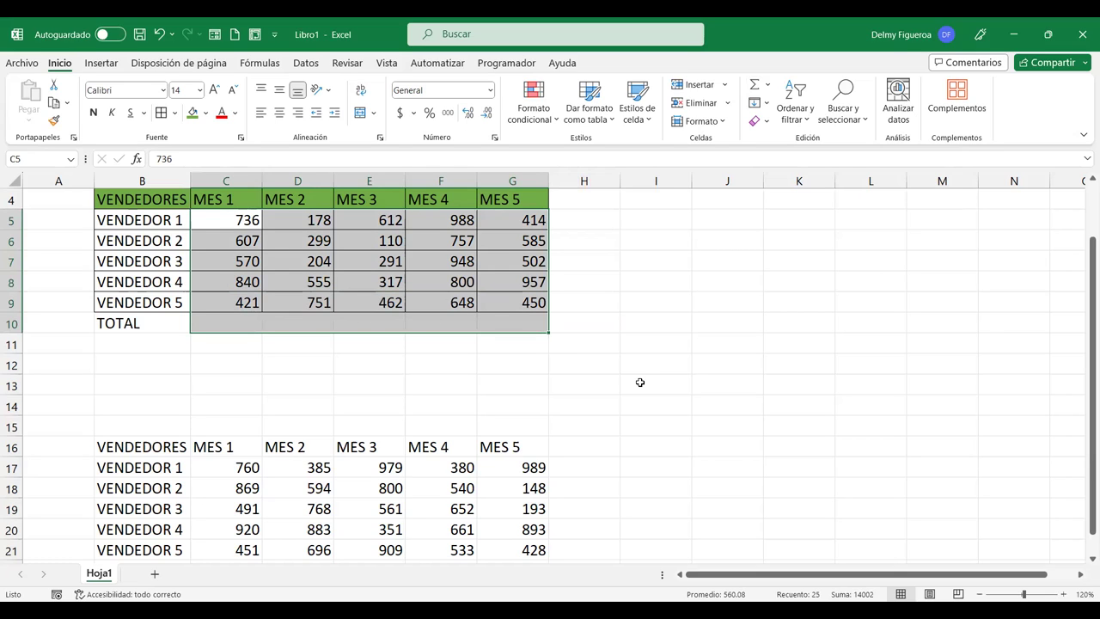
key("alt+equal")
Enter the note "Alt + Shift + =" in I10, beside the first table's TOTAL row.
left_click(645, 323)
type("A")
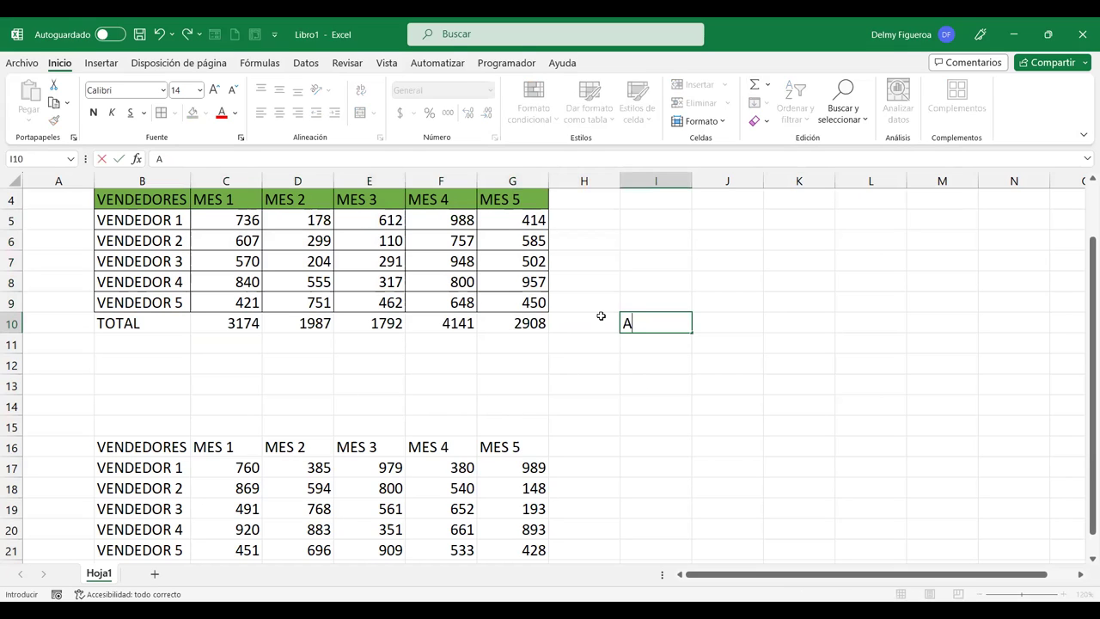
type("lt + Shift + =")
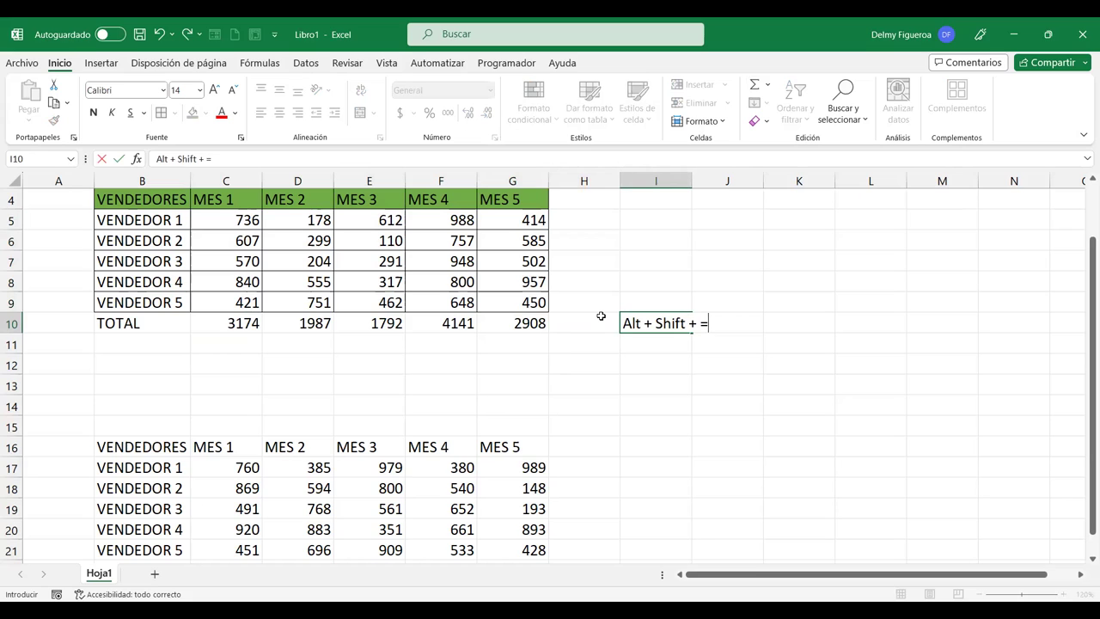
key("Return")
Check the sum formula behind each month's total in the first table's TOTAL row, C10 to G10.
left_click_drag(235, 323, 522, 324)
left_click(609, 358)
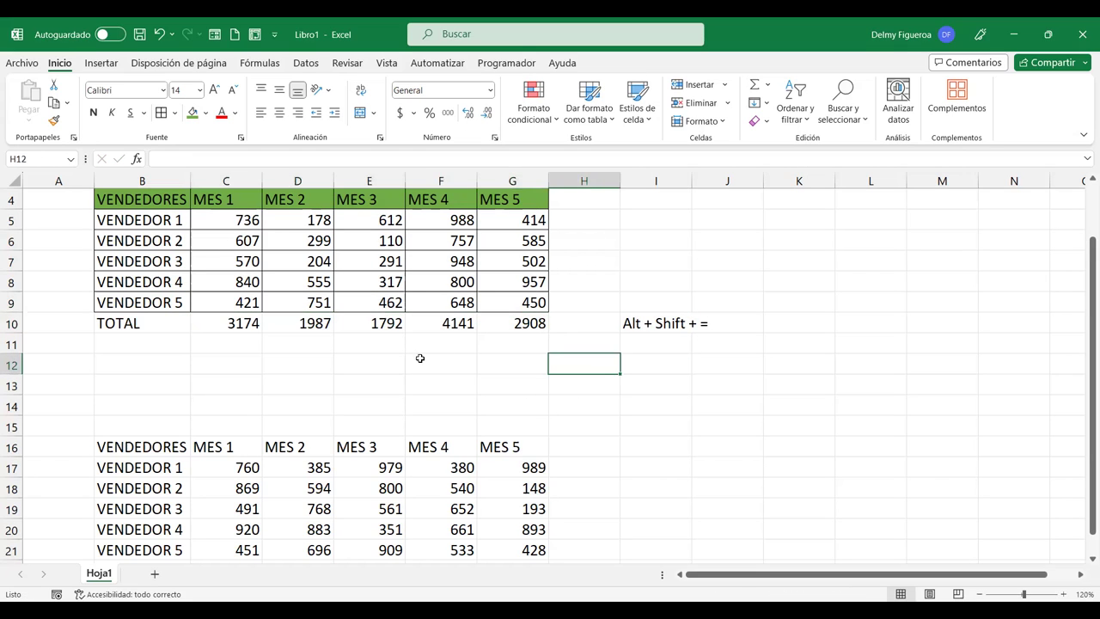
left_click(242, 319)
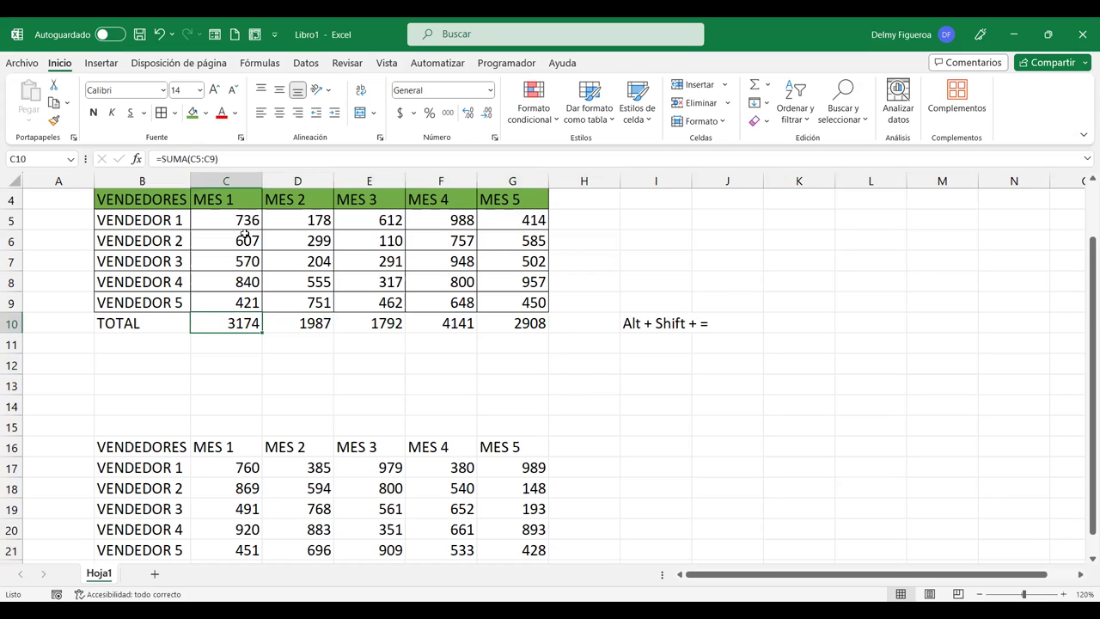
left_click(320, 318)
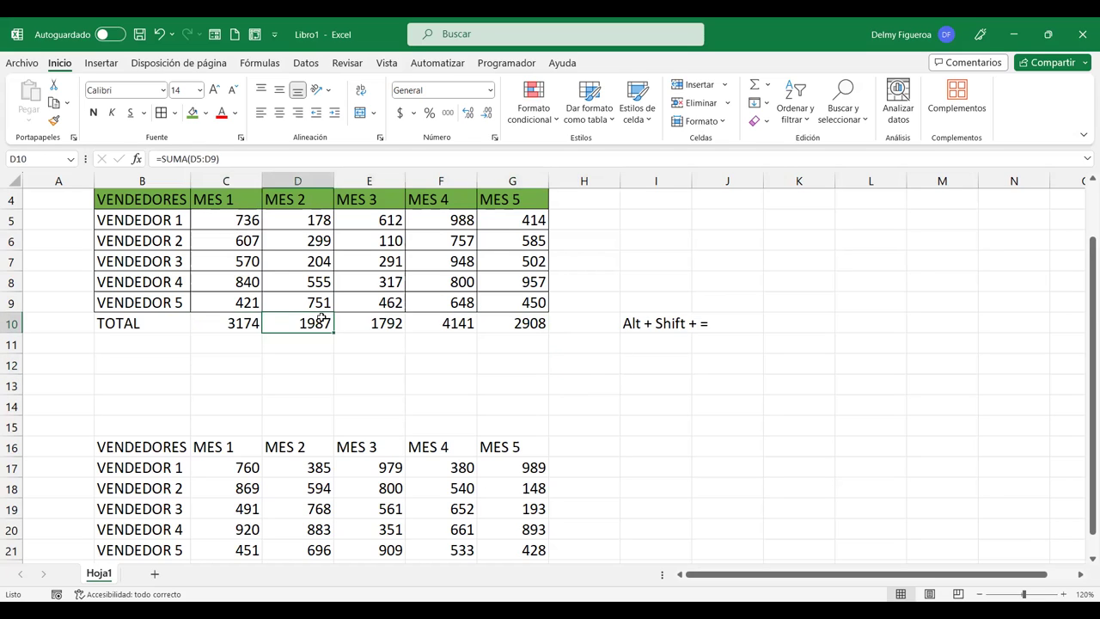
left_click(369, 320)
left_click(452, 323)
left_click(511, 323)
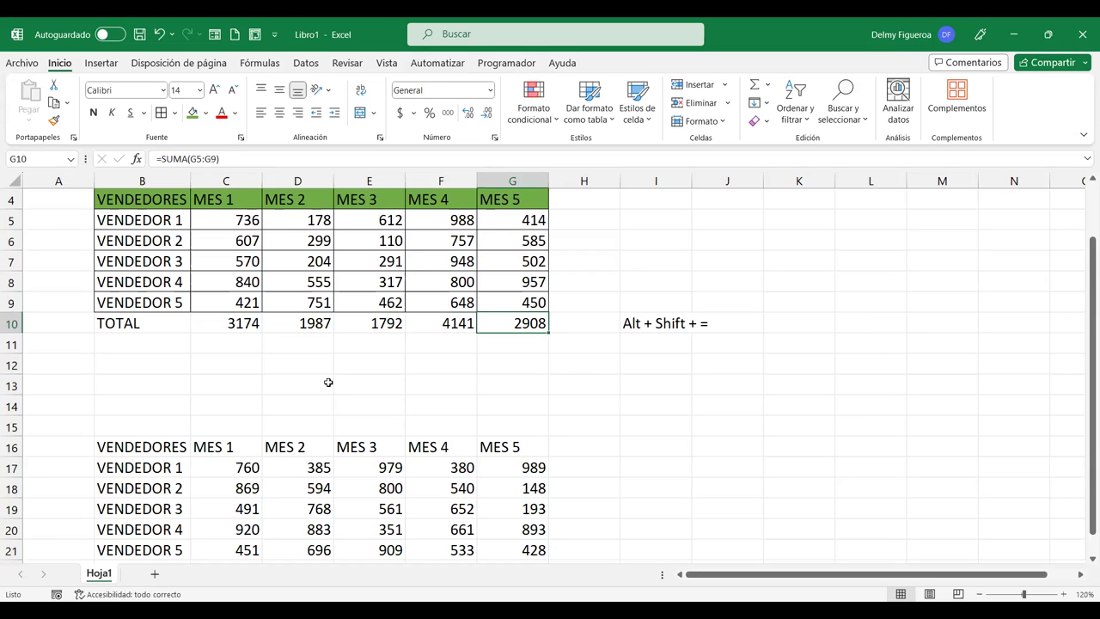
Convert the second sales range, B16:G21, into an Excel table with its first row as headers.
scroll(324, 386, "down", 1)
left_click(307, 420)
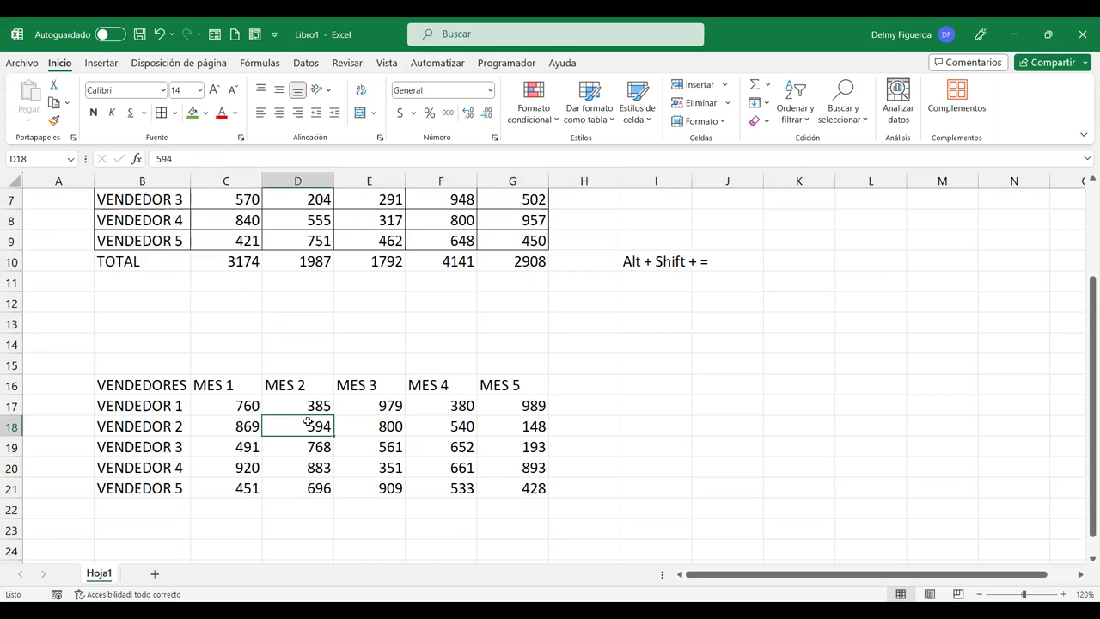
scroll(315, 444, "up", 1)
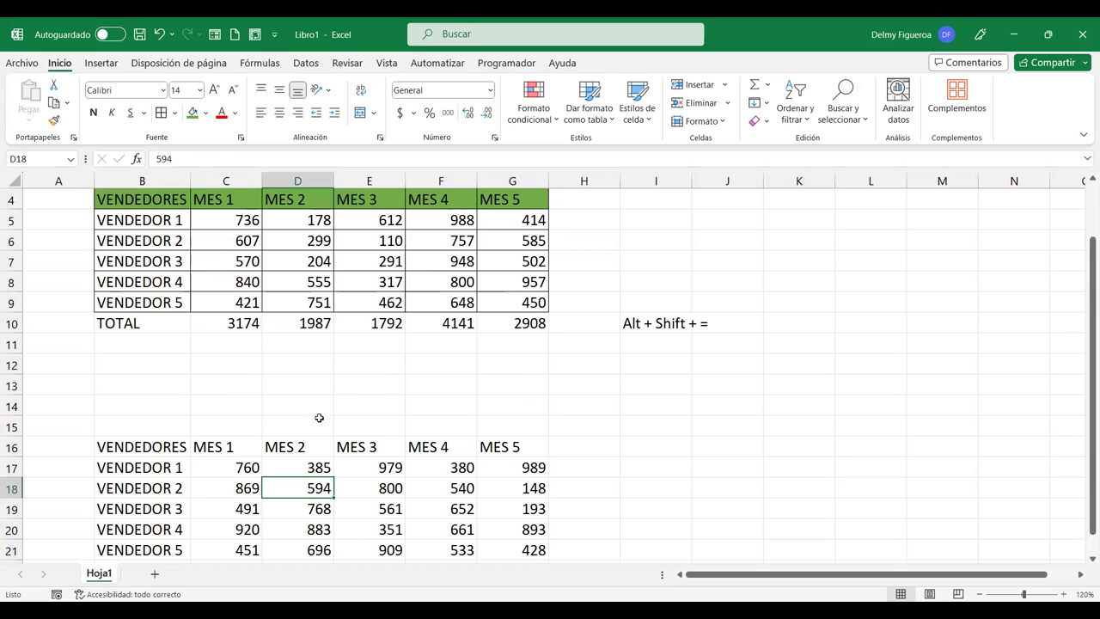
left_click(101, 63)
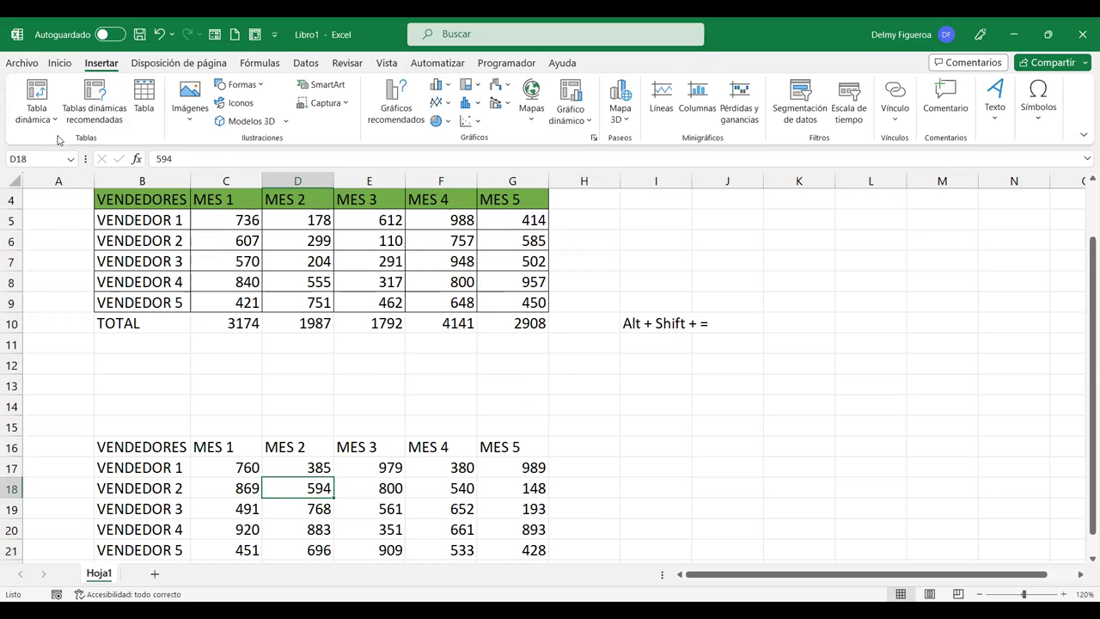
left_click(145, 100)
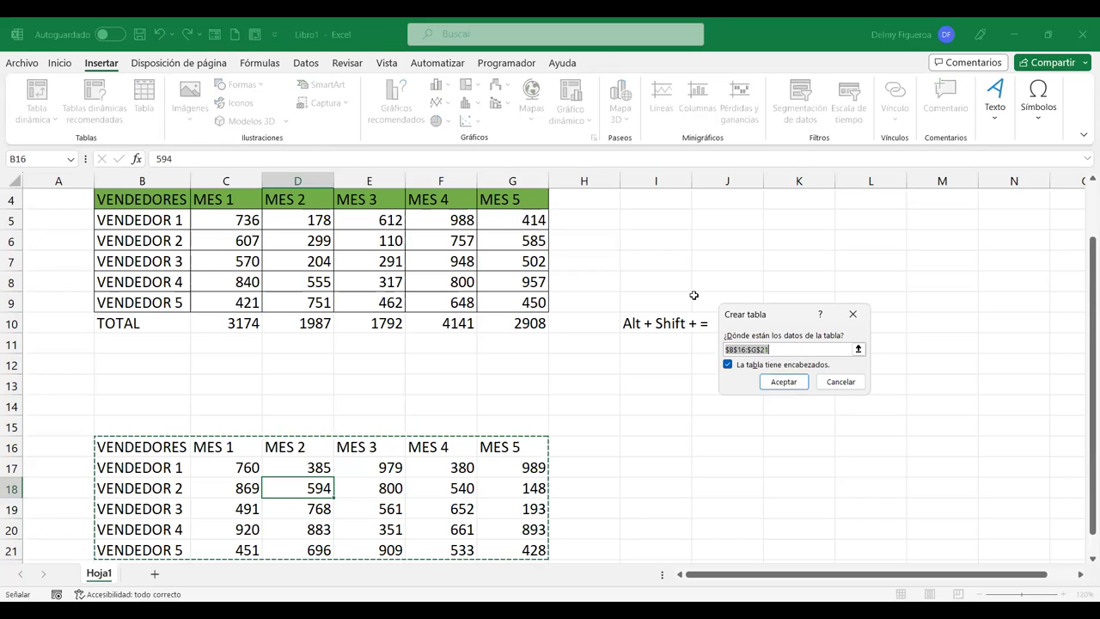
scroll(679, 306, "down", 1)
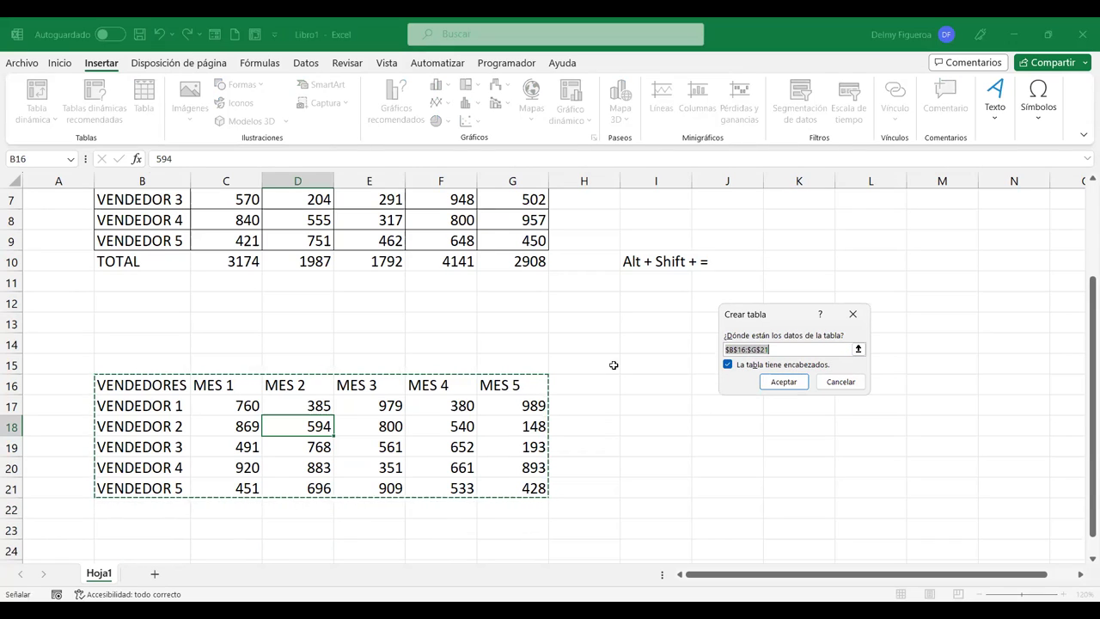
left_click(784, 383)
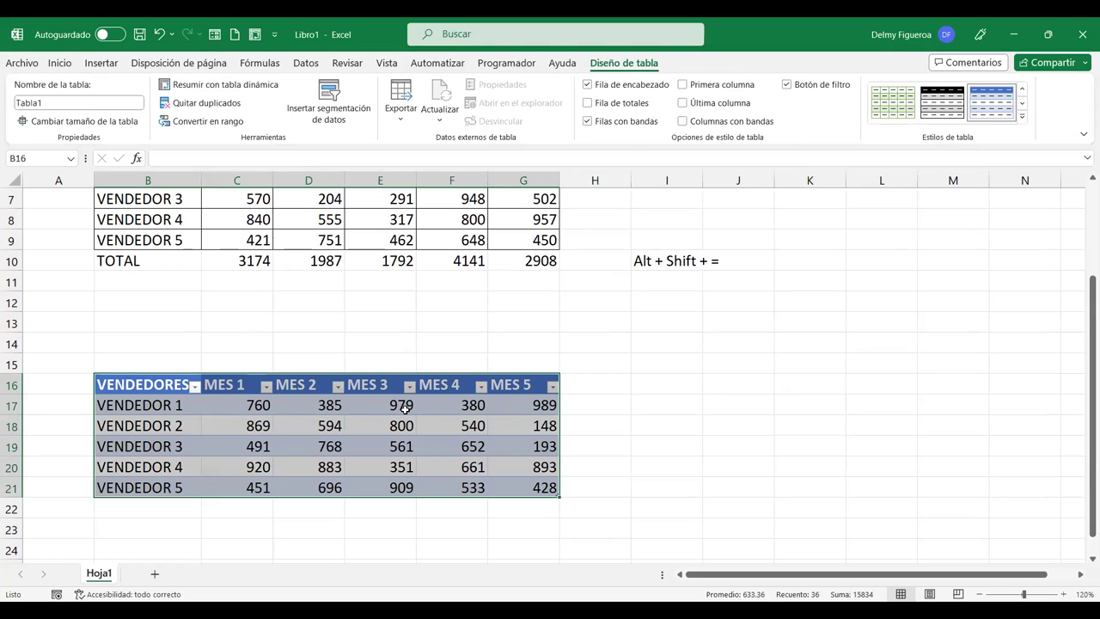
Extend the formatted second table by one column so that it includes column H.
left_click(663, 401)
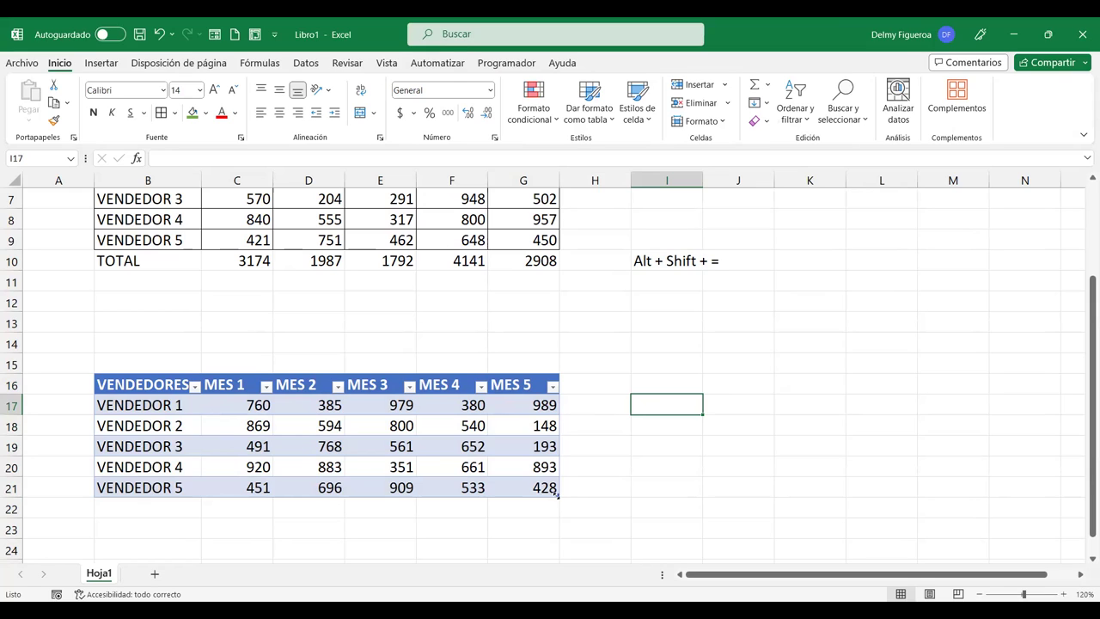
left_click_drag(595, 510, 606, 544)
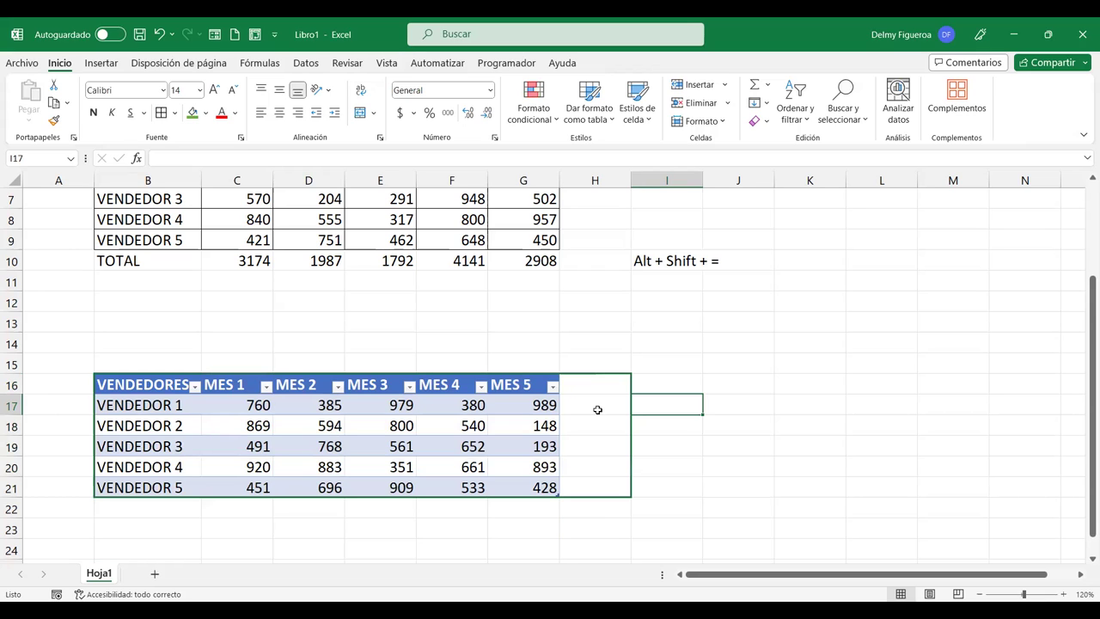
left_click_drag(598, 409, 598, 410)
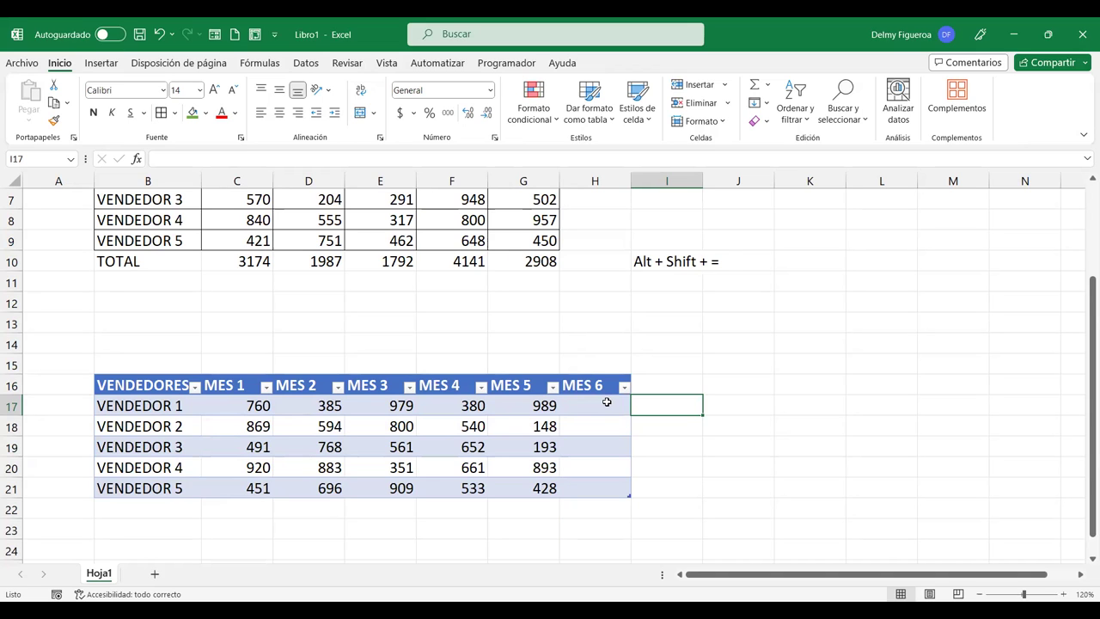
Try to extend the plain first range B4:G9 into column H by filling, and undo the fill.
scroll(607, 402, "up", 2)
left_click_drag(166, 260, 621, 367)
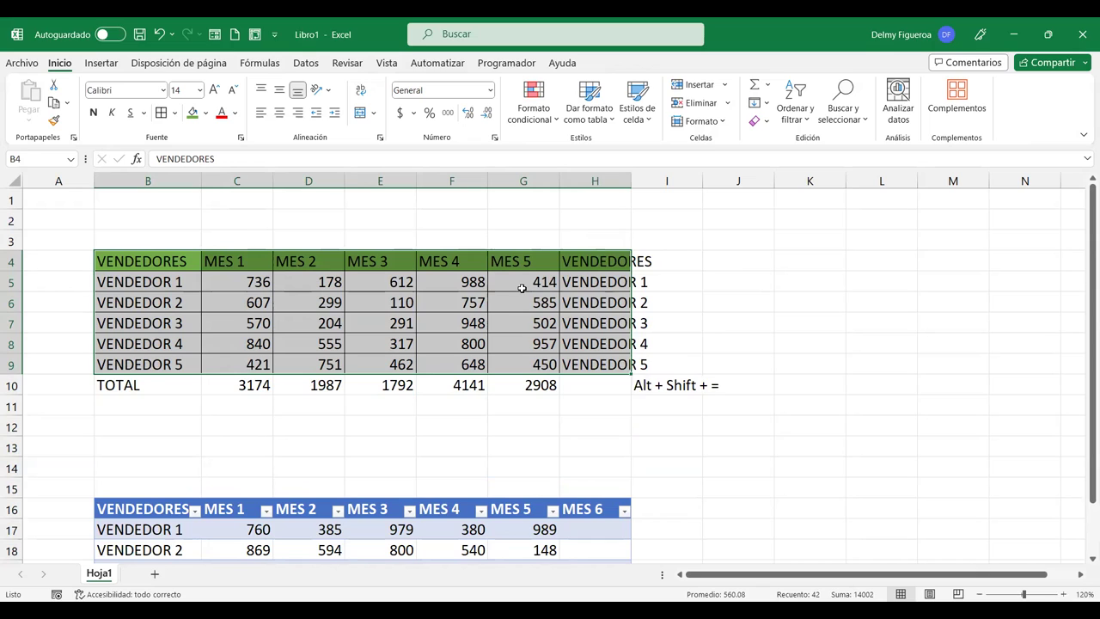
key("ctrl+z")
Extend the formatted second table by one row so that it includes row 22.
scroll(602, 365, "down", 3)
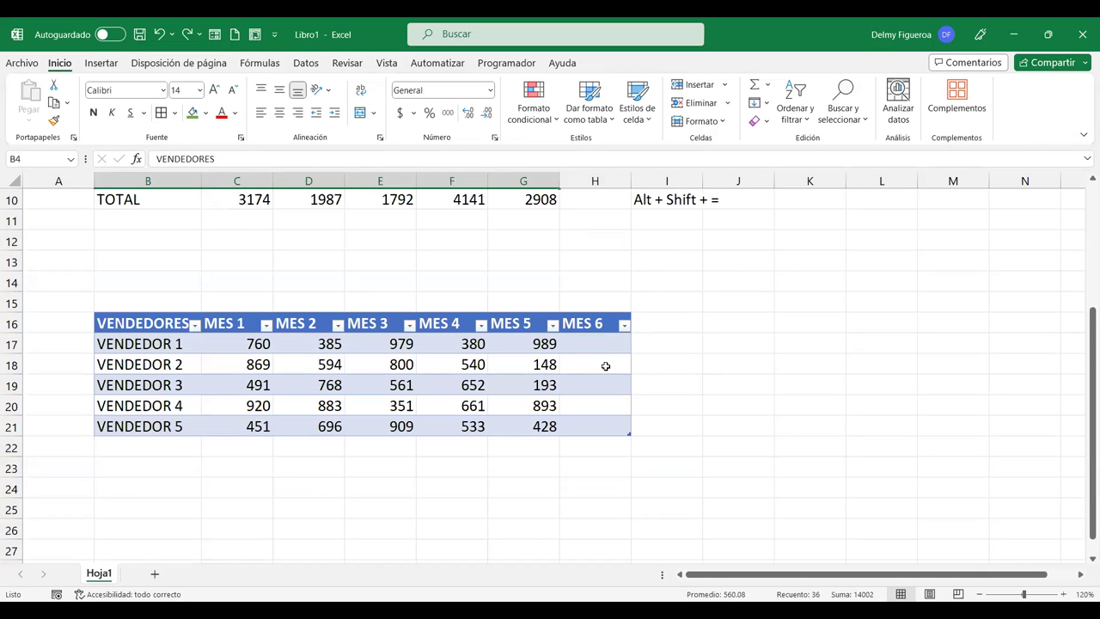
left_click_drag(628, 434, 622, 451)
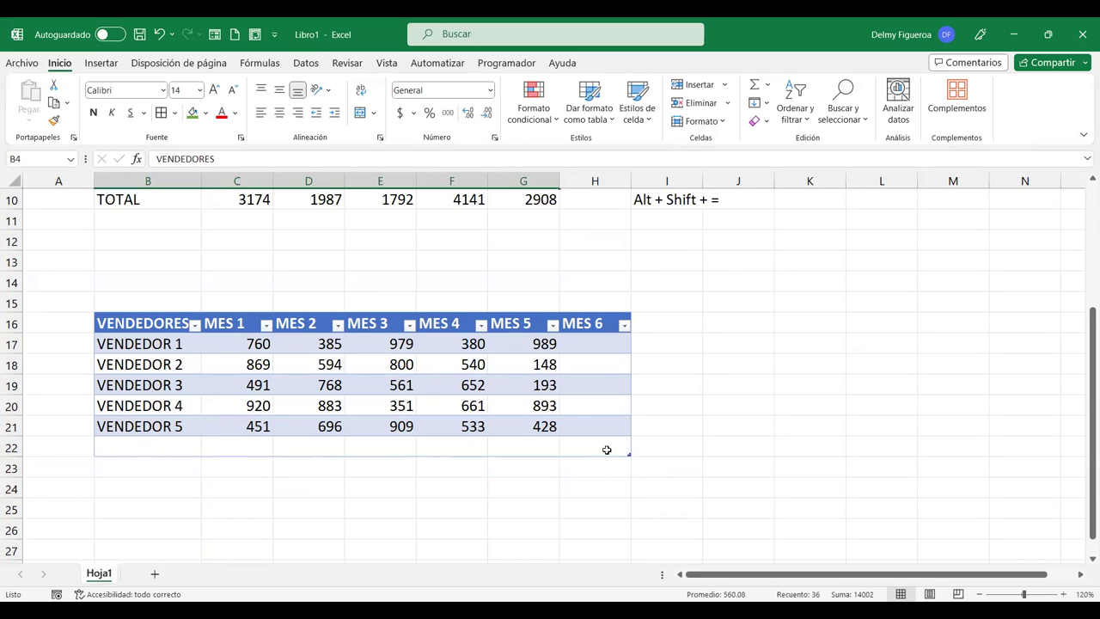
Try to extend the first range B4:G9 down into row 10 by filling, and undo the fill.
scroll(513, 377, "up", 2)
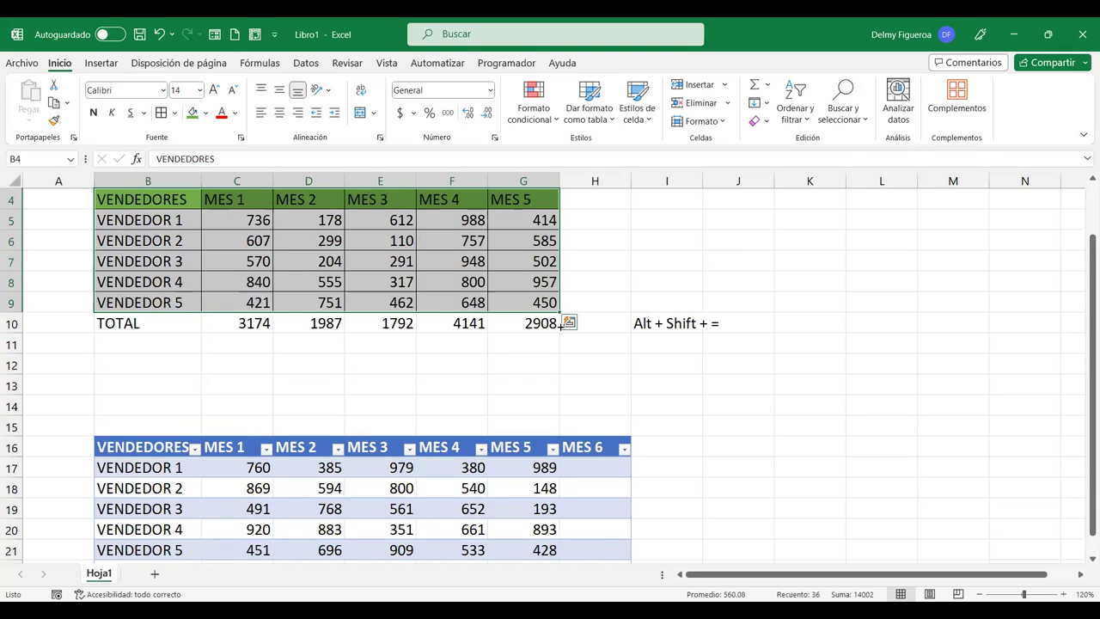
left_click_drag(561, 323, 559, 327)
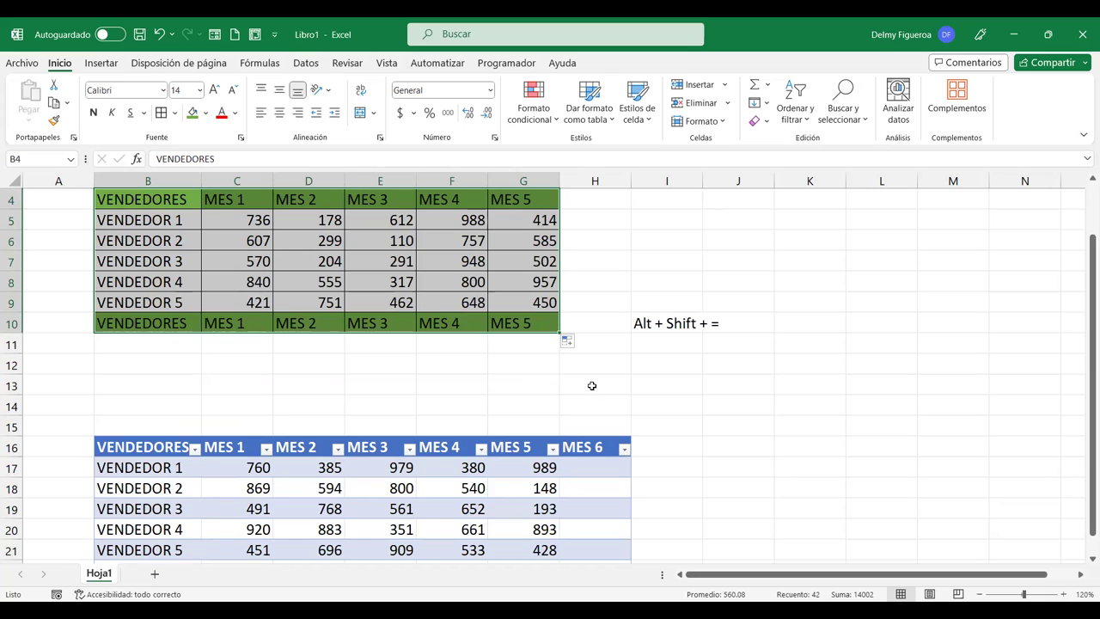
key("ctrl+z")
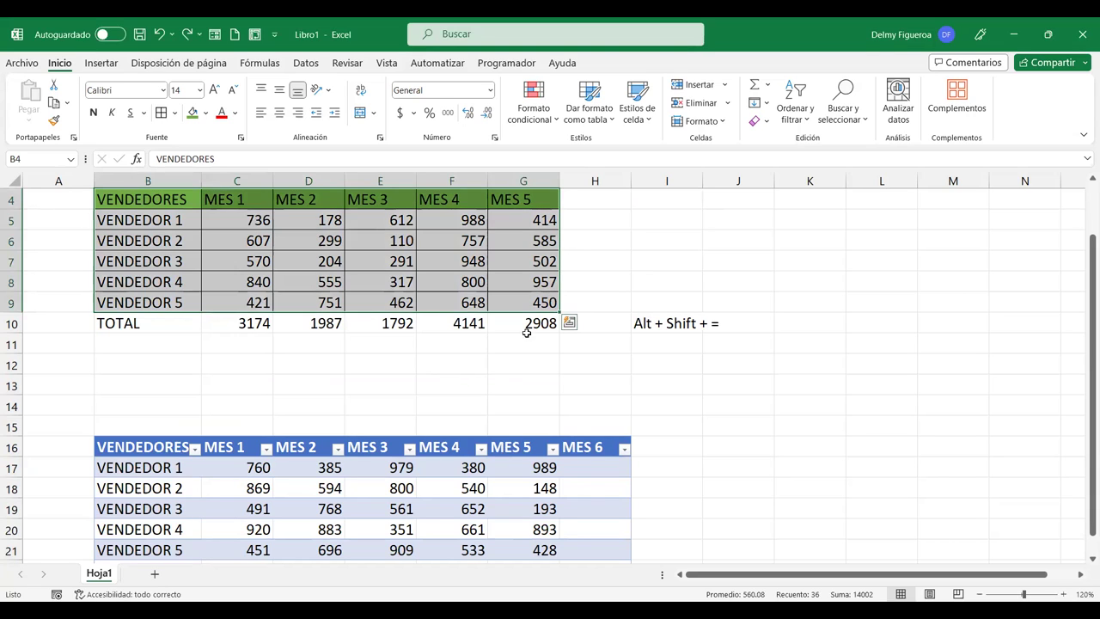
Compare the commands offered for a cell in the plain first range with those for a cell in the formatted second table.
left_click(517, 253)
scroll(508, 444, "up", 1)
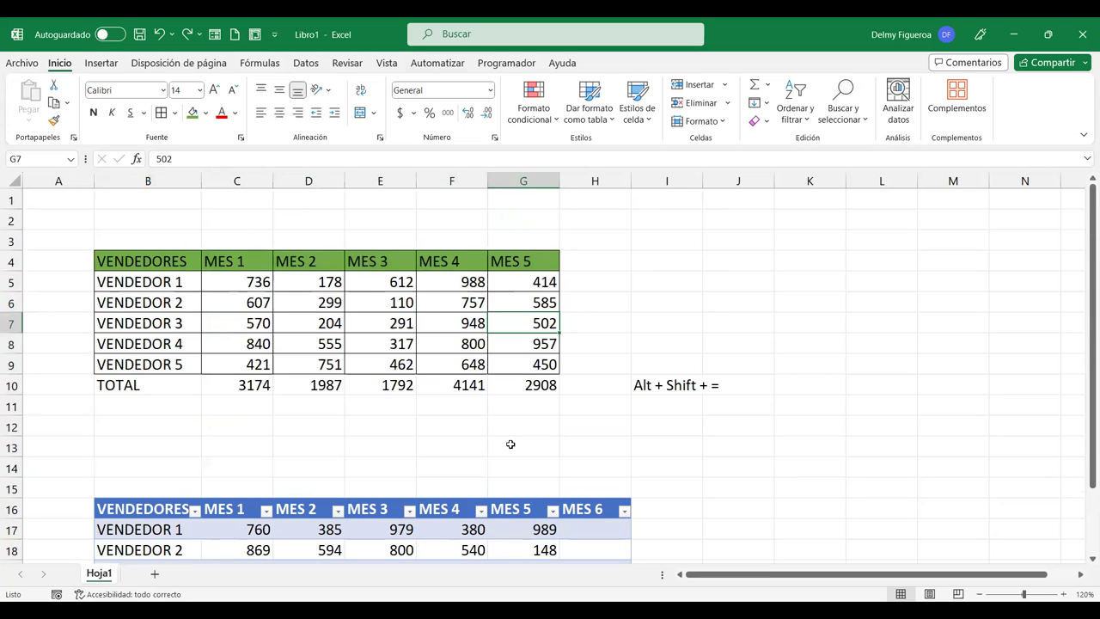
left_click(507, 526)
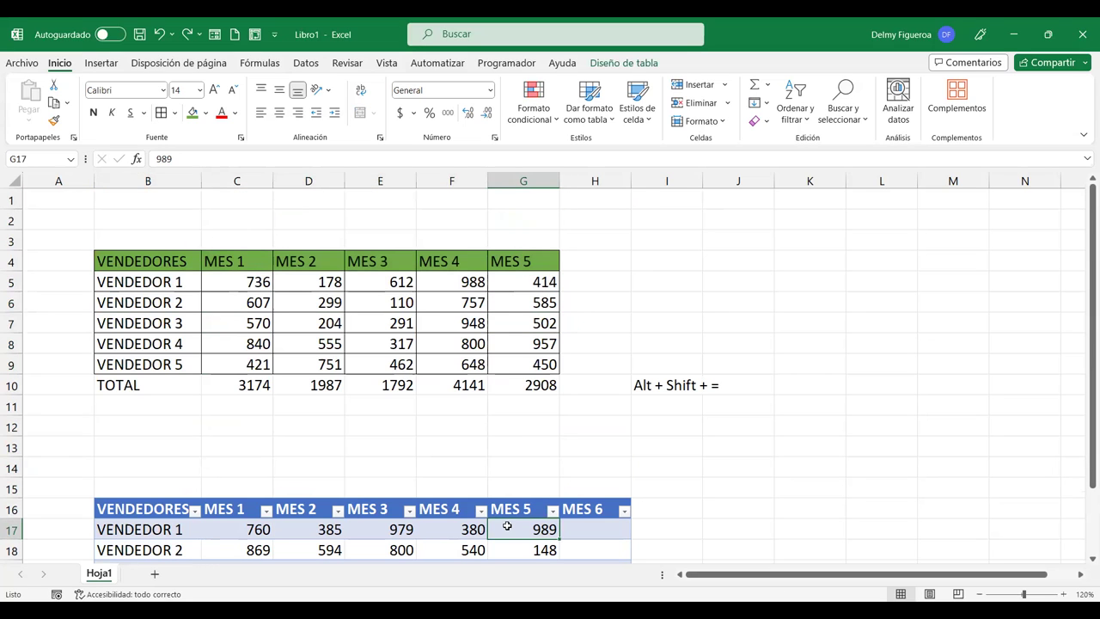
scroll(507, 526, "down", 1)
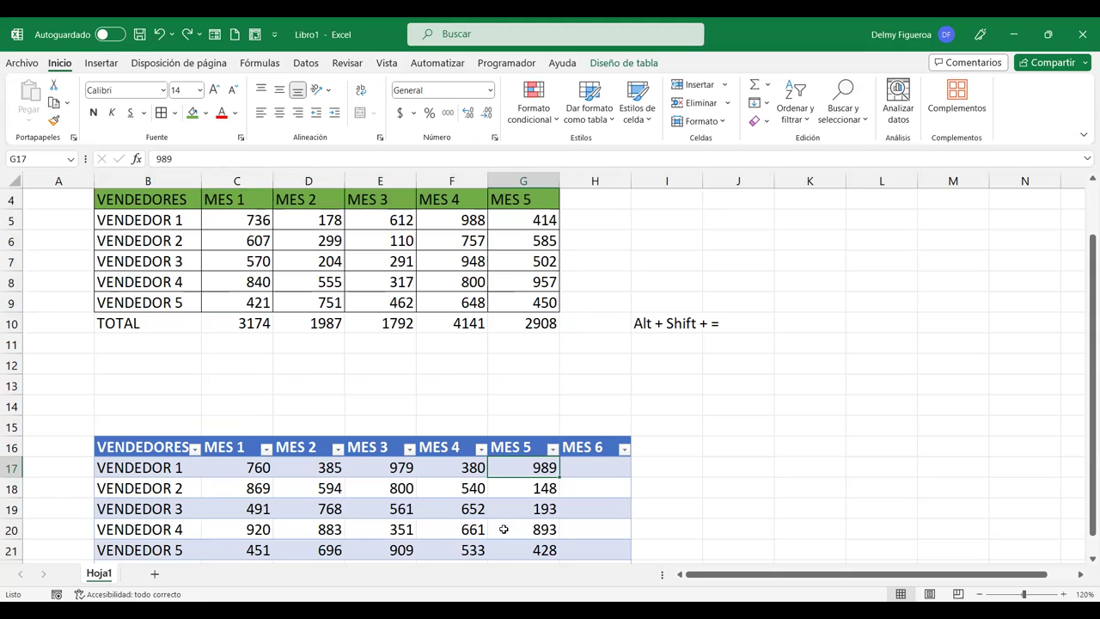
scroll(526, 515, "down", 1)
scroll(525, 516, "up", 1)
scroll(543, 465, "down", 1)
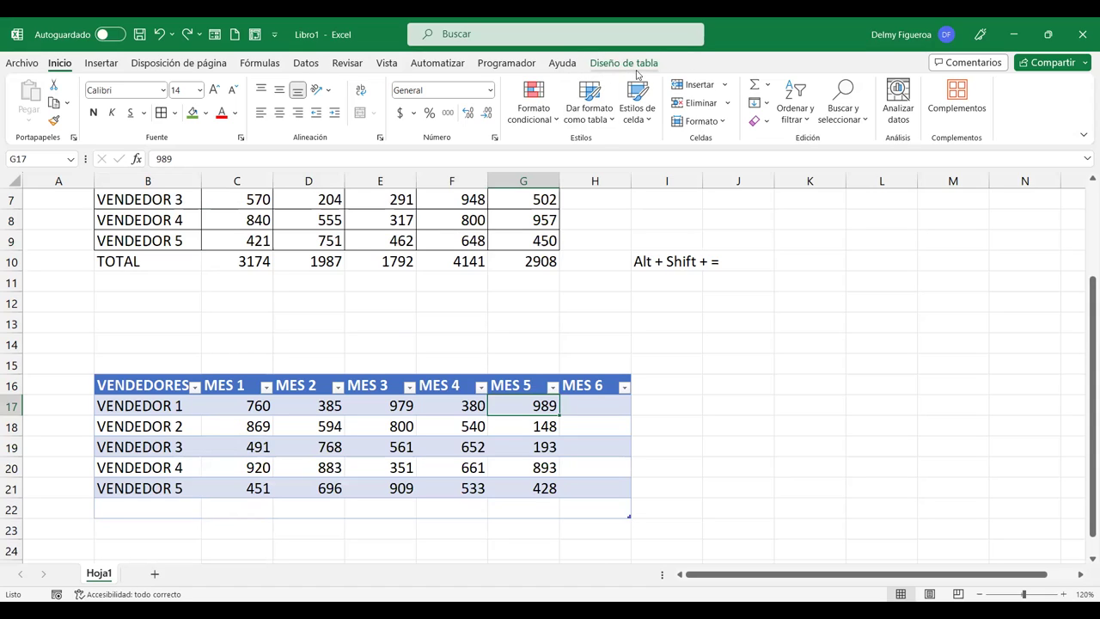
left_click(520, 237)
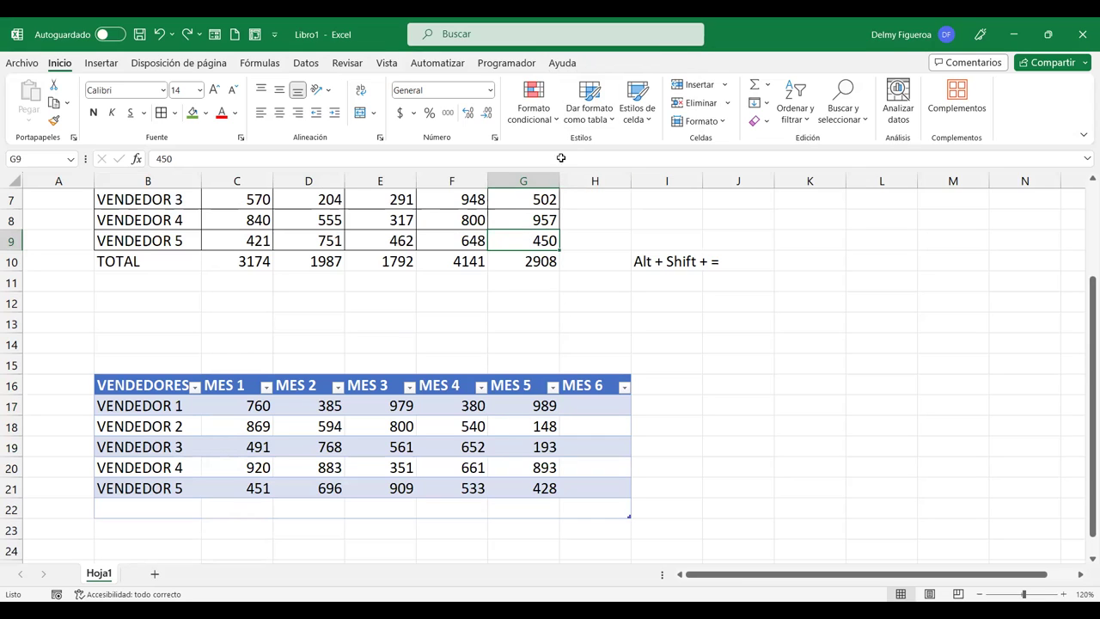
left_click(507, 401)
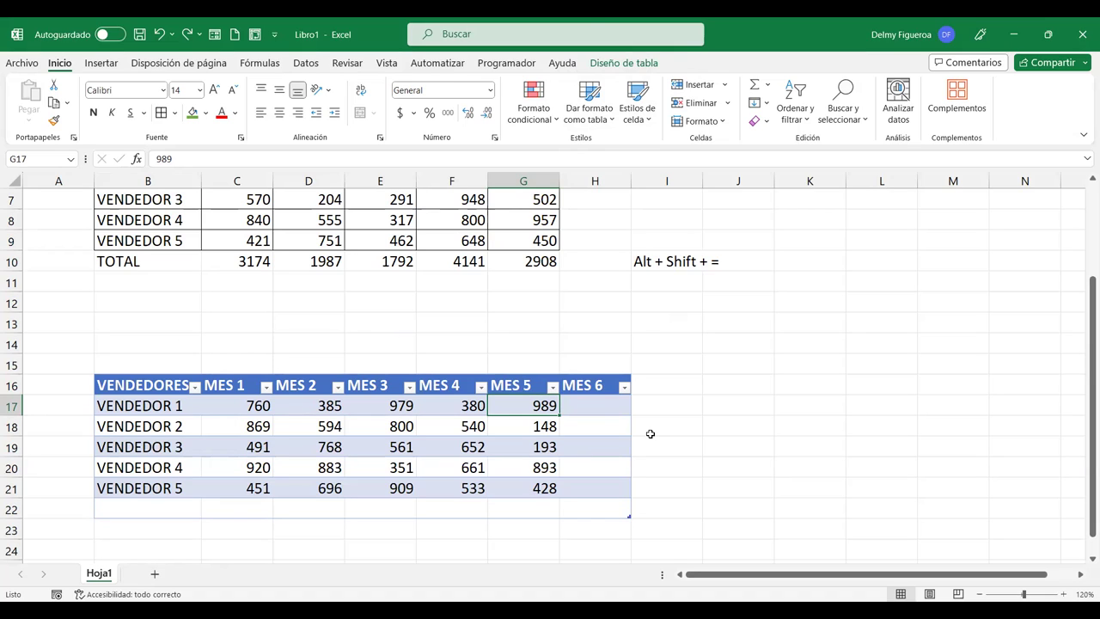
left_click(711, 391)
left_click(481, 238)
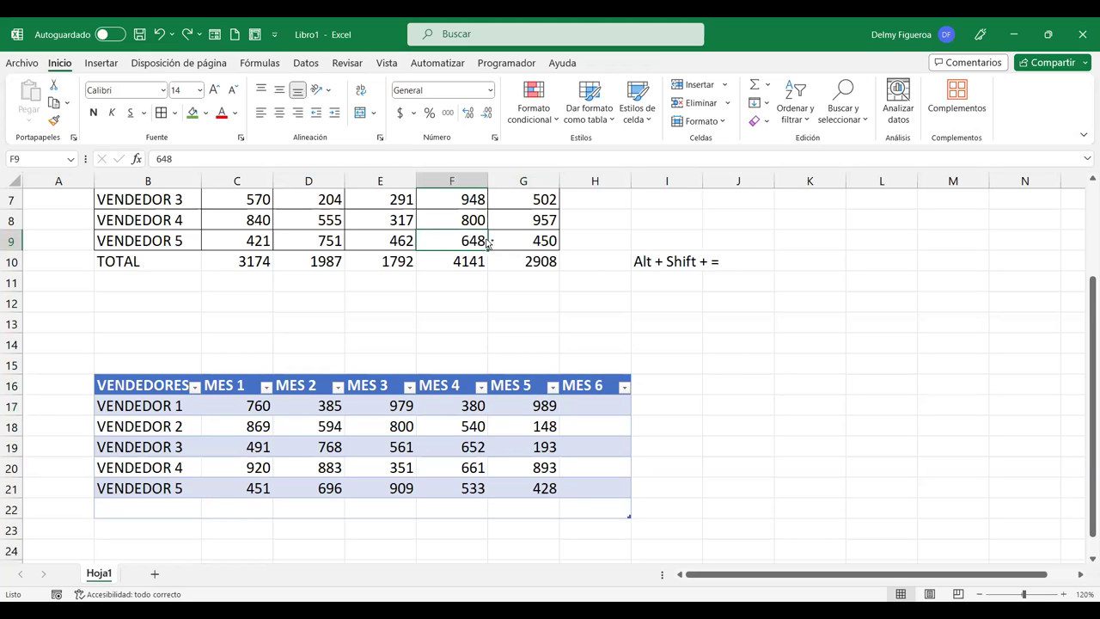
key("ctrl+t")
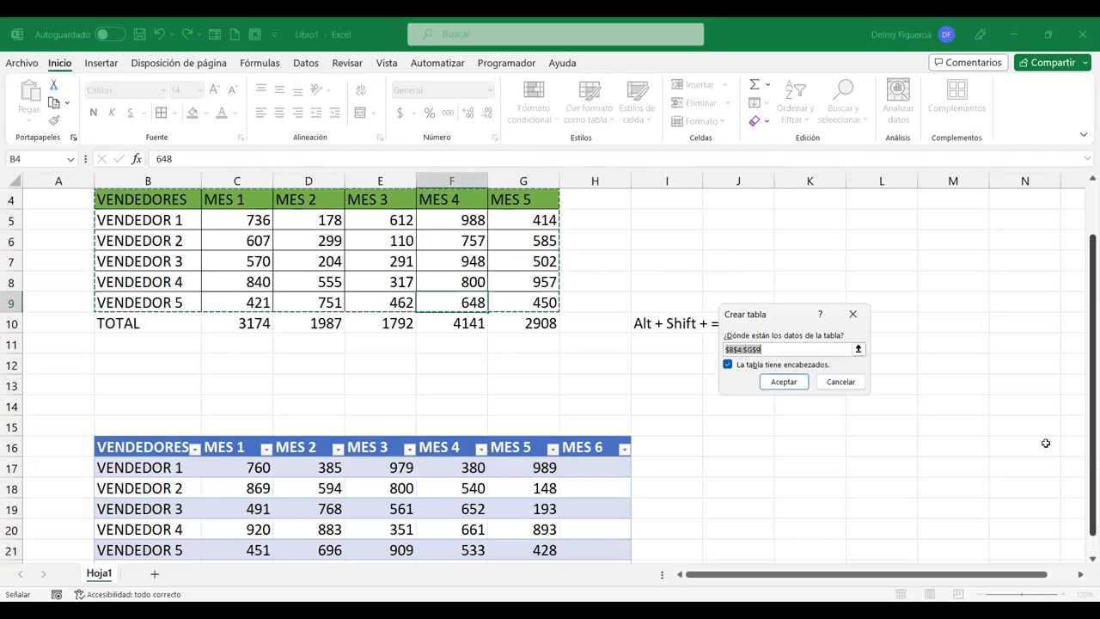
left_click(841, 382)
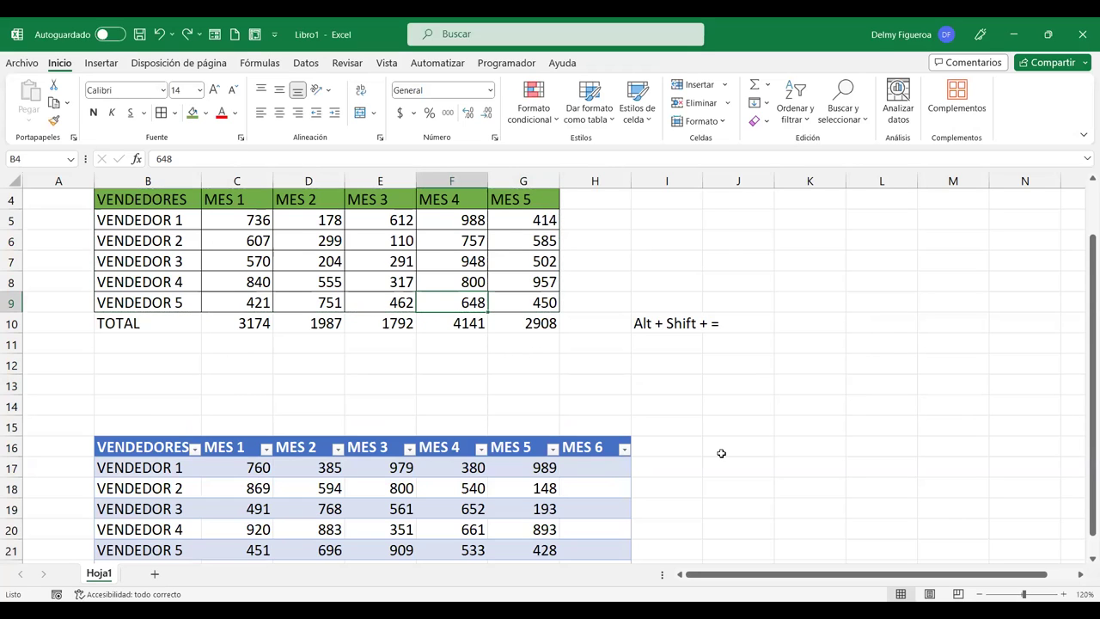
Resize the formatted second table to the range B16:G21.
scroll(721, 452, "down", 2)
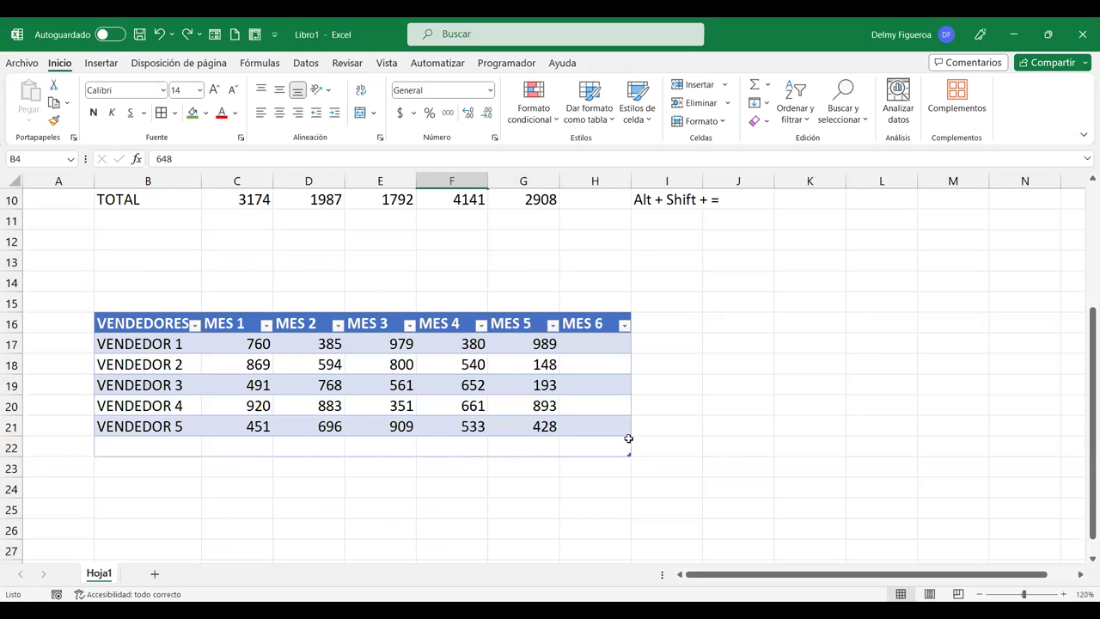
left_click(622, 344)
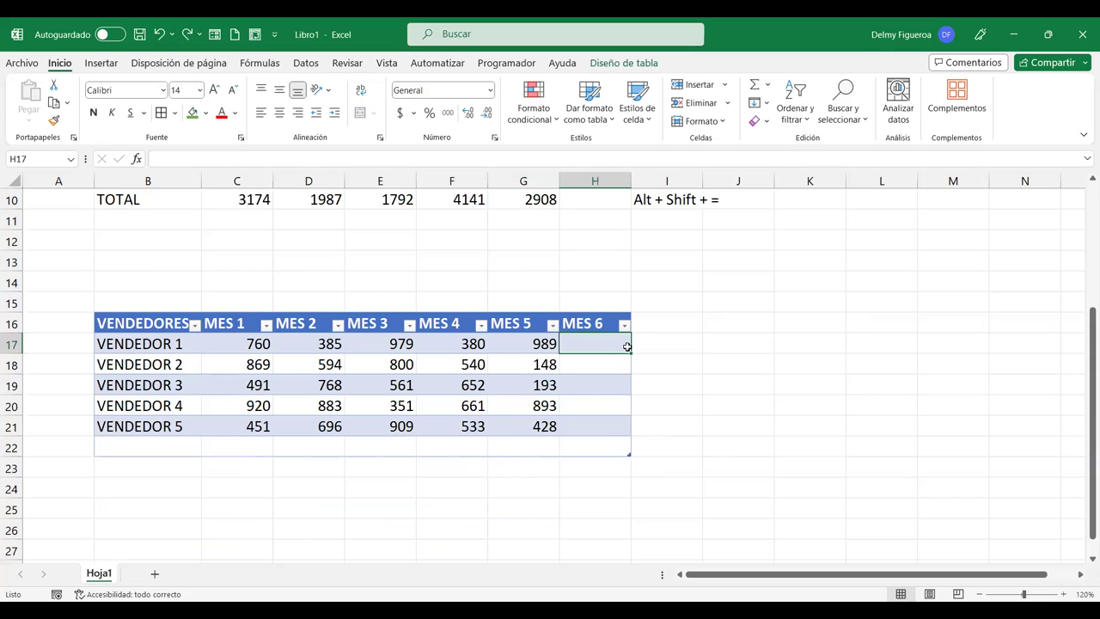
left_click(606, 64)
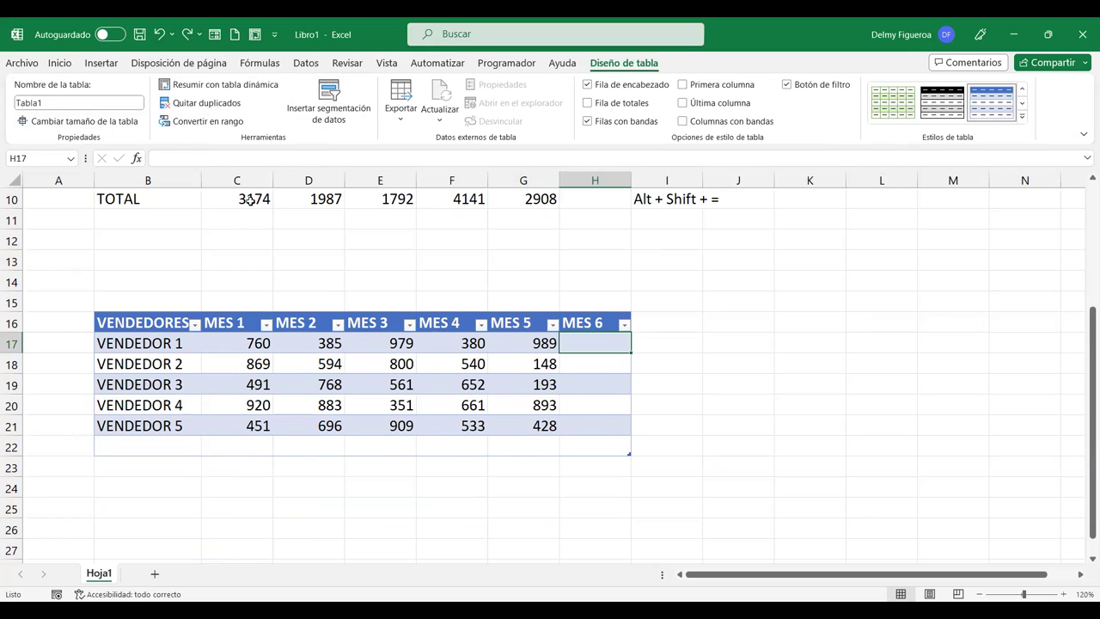
left_click(43, 127)
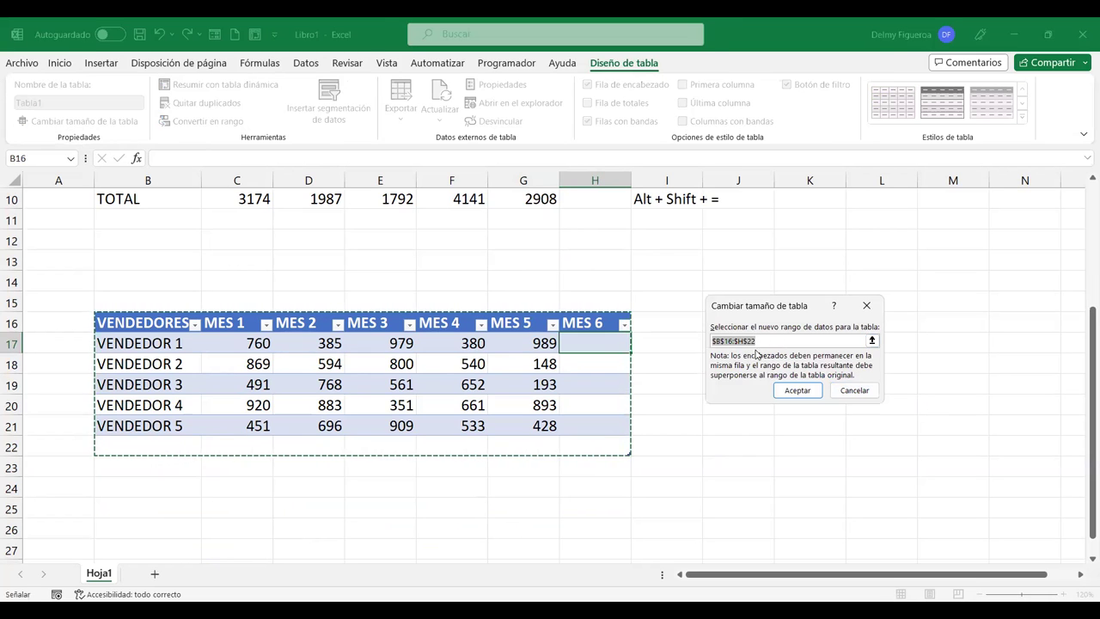
left_click(138, 319)
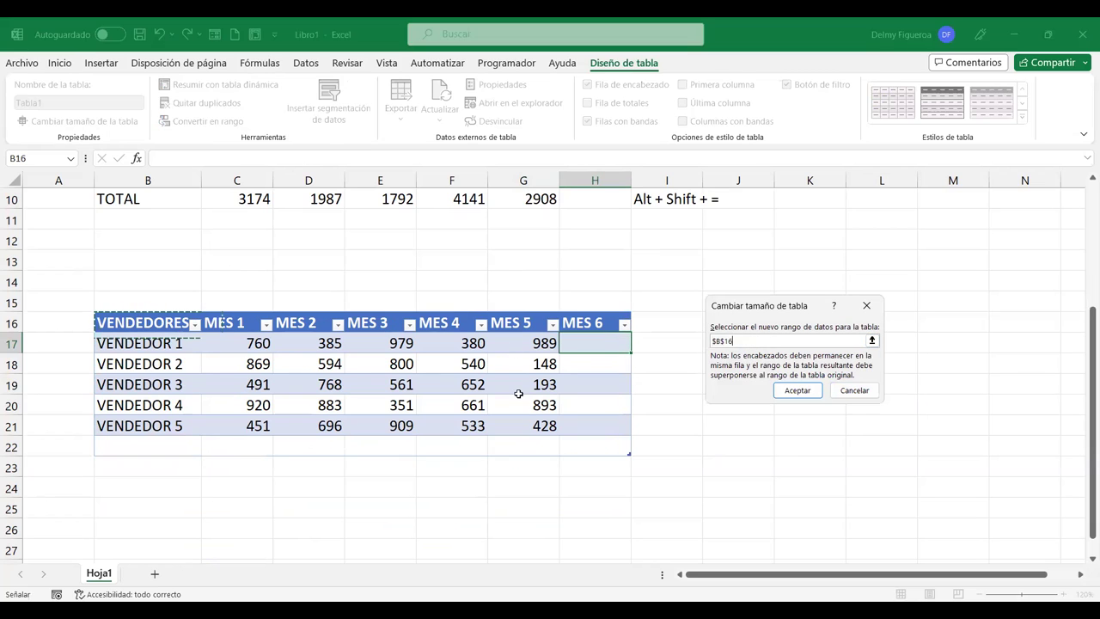
left_click_drag(521, 415, 526, 427)
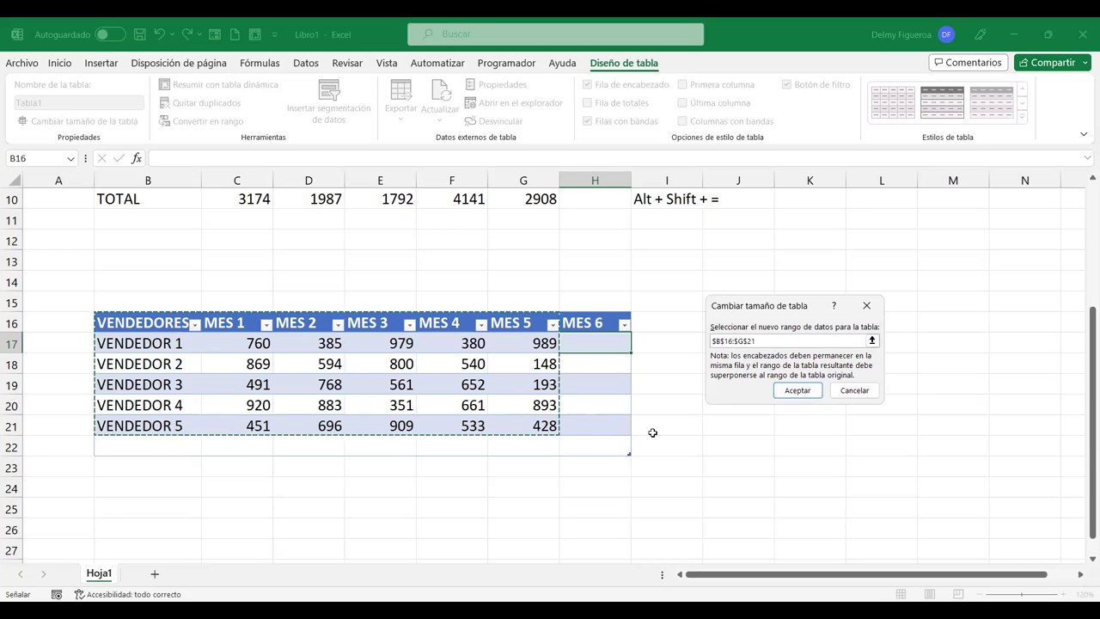
left_click(808, 391)
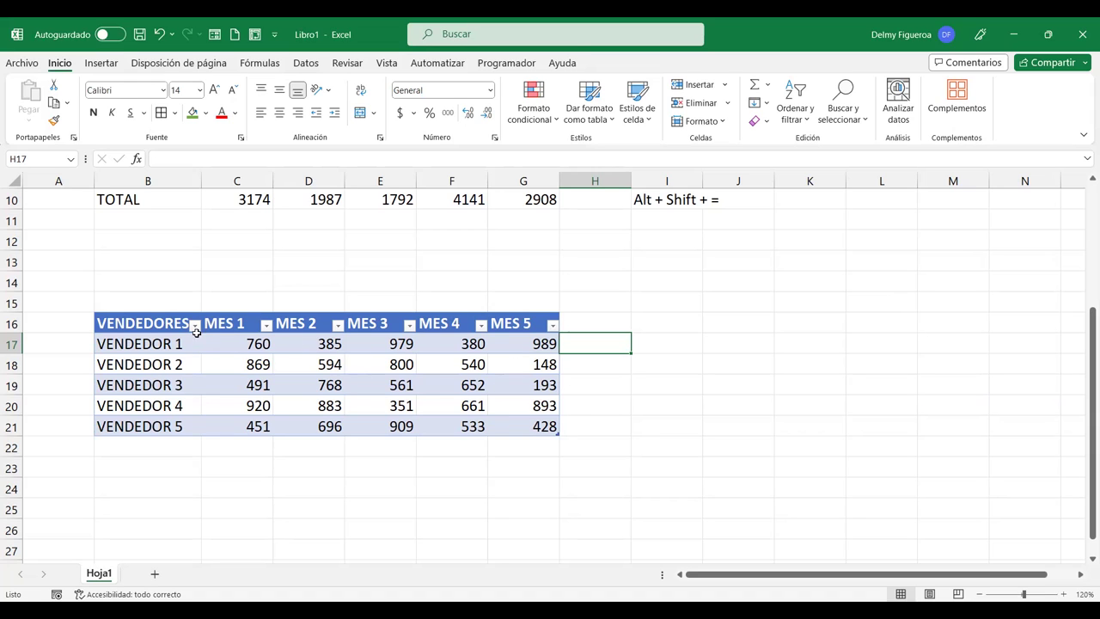
Copy the VENDEDOR 2 and VENDEDOR 3 rows of the second table and paste them directly below it, starting at B22.
left_click(460, 385)
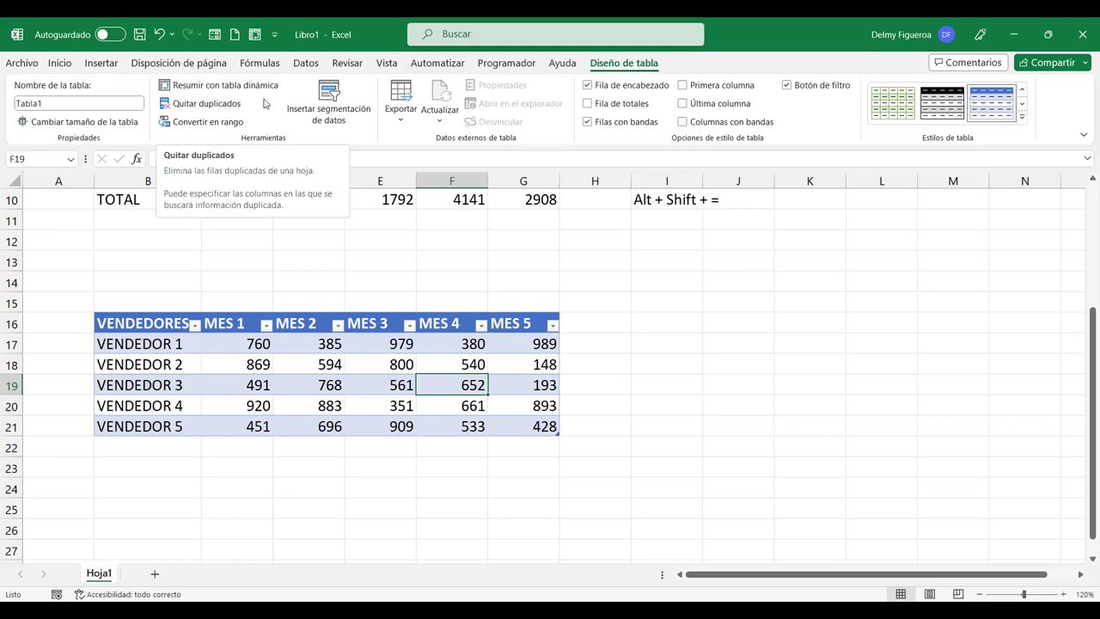
left_click_drag(159, 364, 508, 383)
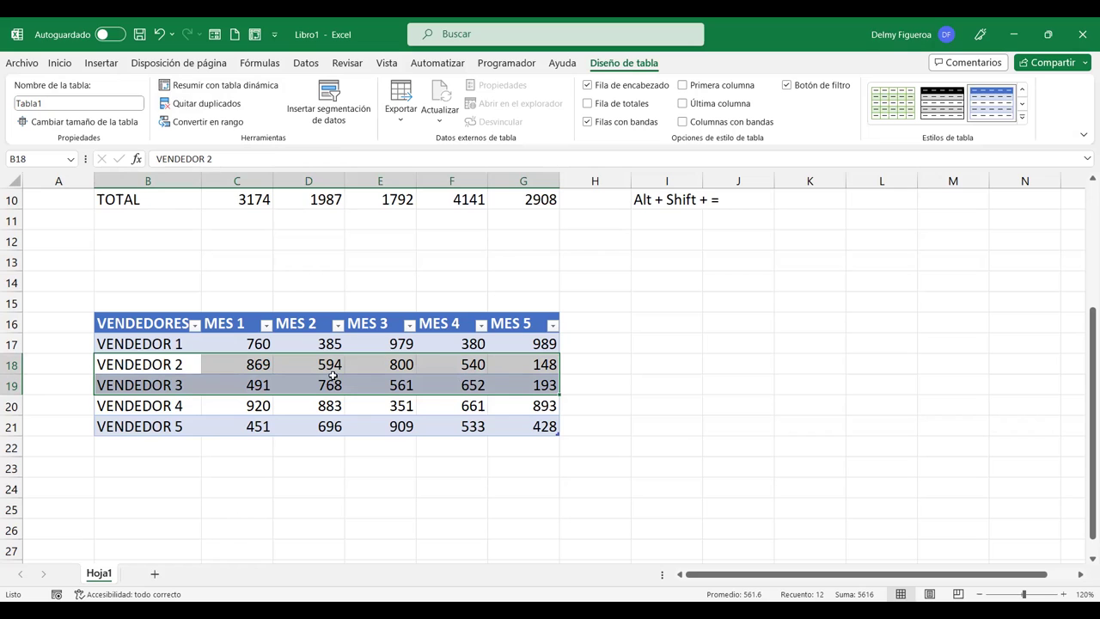
key("ctrl+c")
left_click(145, 443)
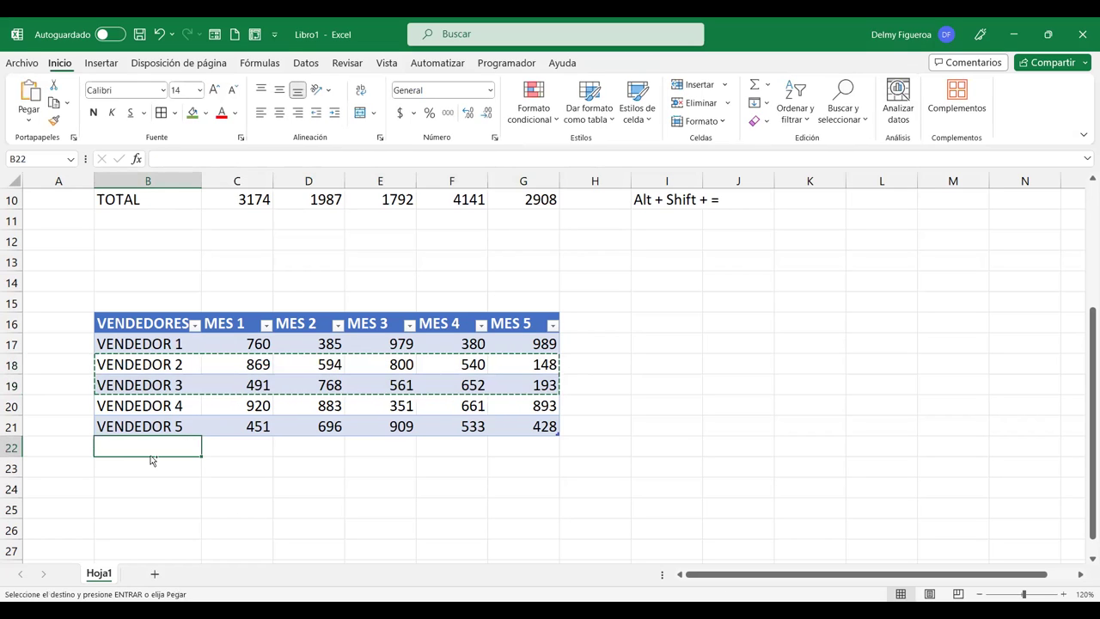
key("ctrl+v")
left_click(841, 439)
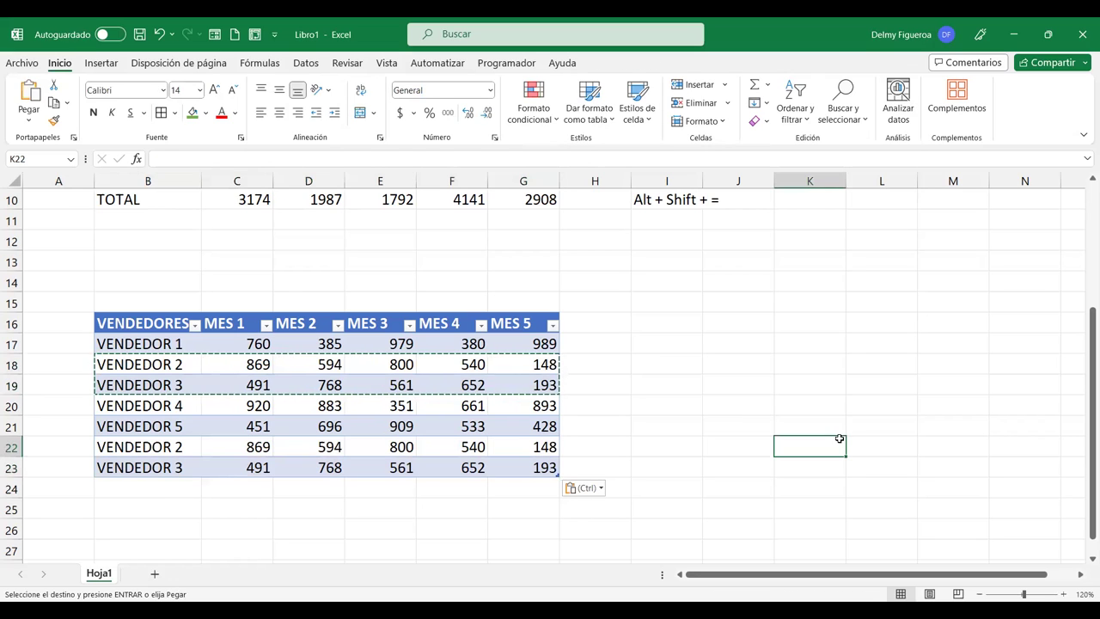
key("Escape")
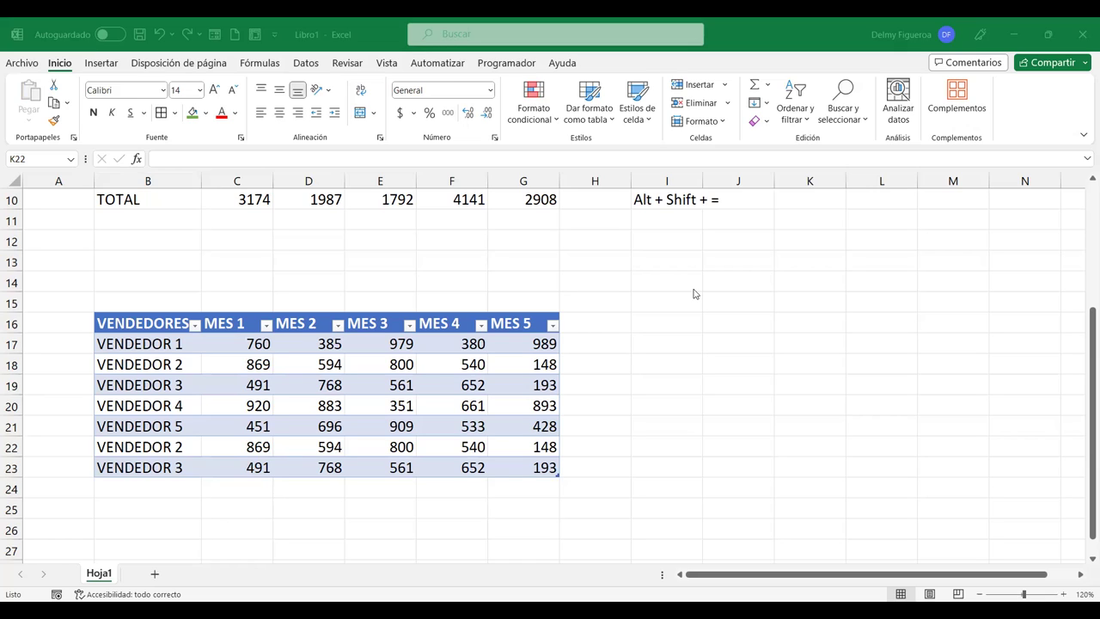
Rename the formatted second table as Vendedores.
left_click(439, 381)
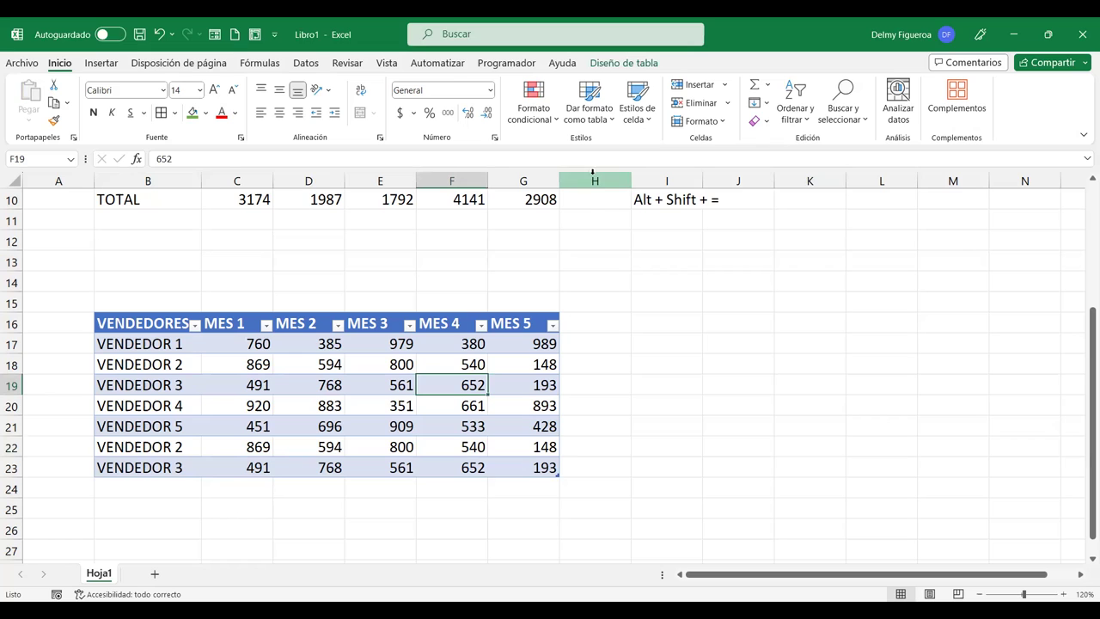
left_click(636, 66)
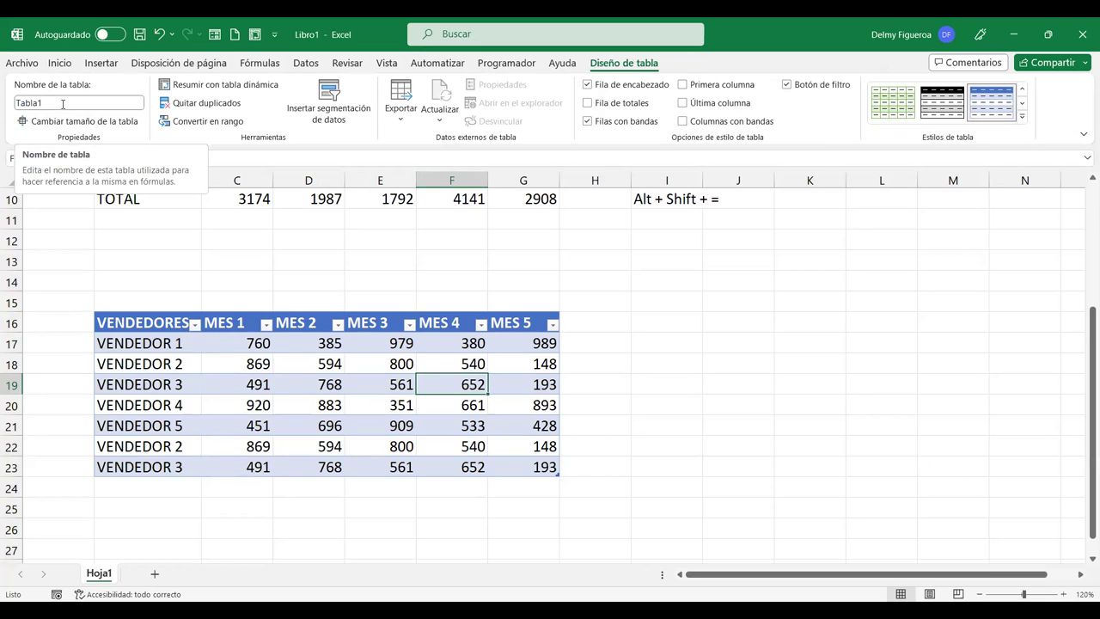
left_click(62, 103)
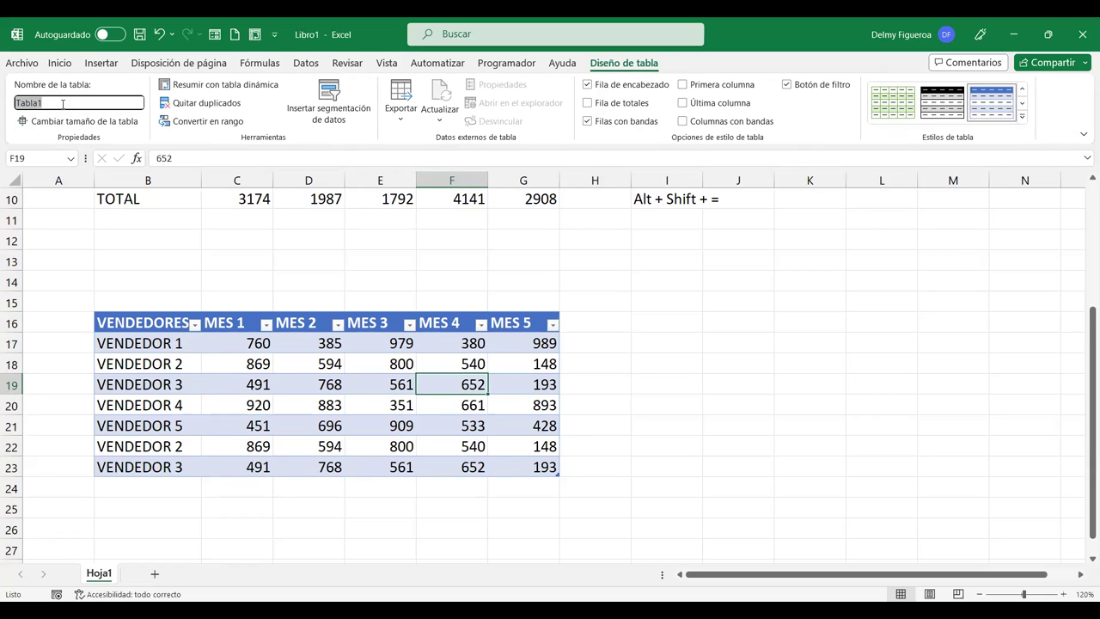
type("Vendedores")
key("Return")
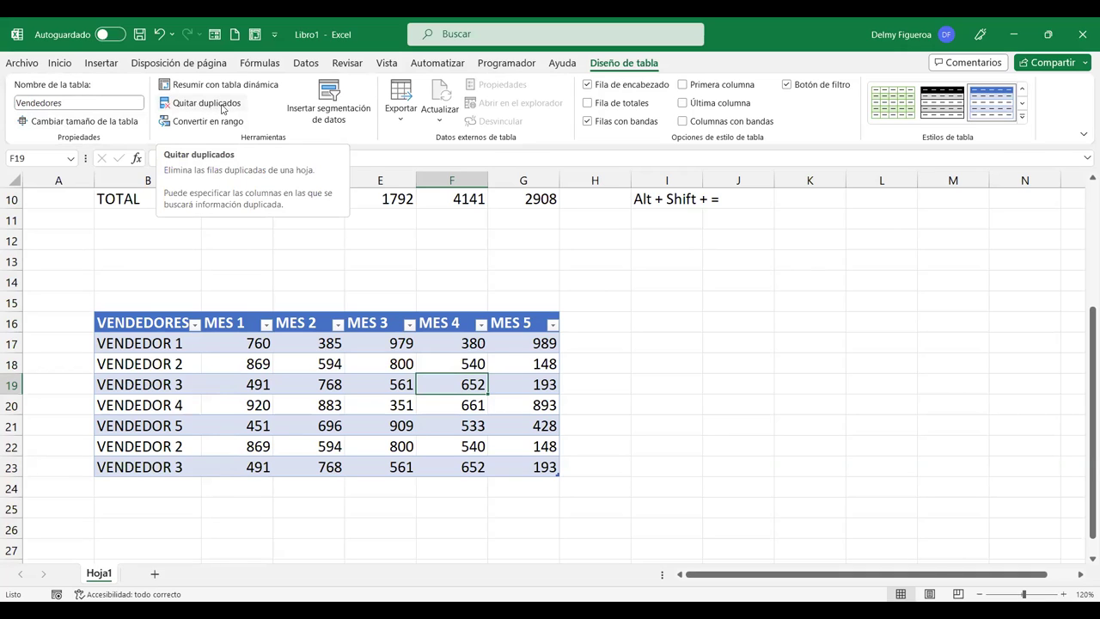
Remove the duplicate rows from the Vendedores table, comparing VENDEDORES and all five MES columns with headers included.
left_click(237, 380)
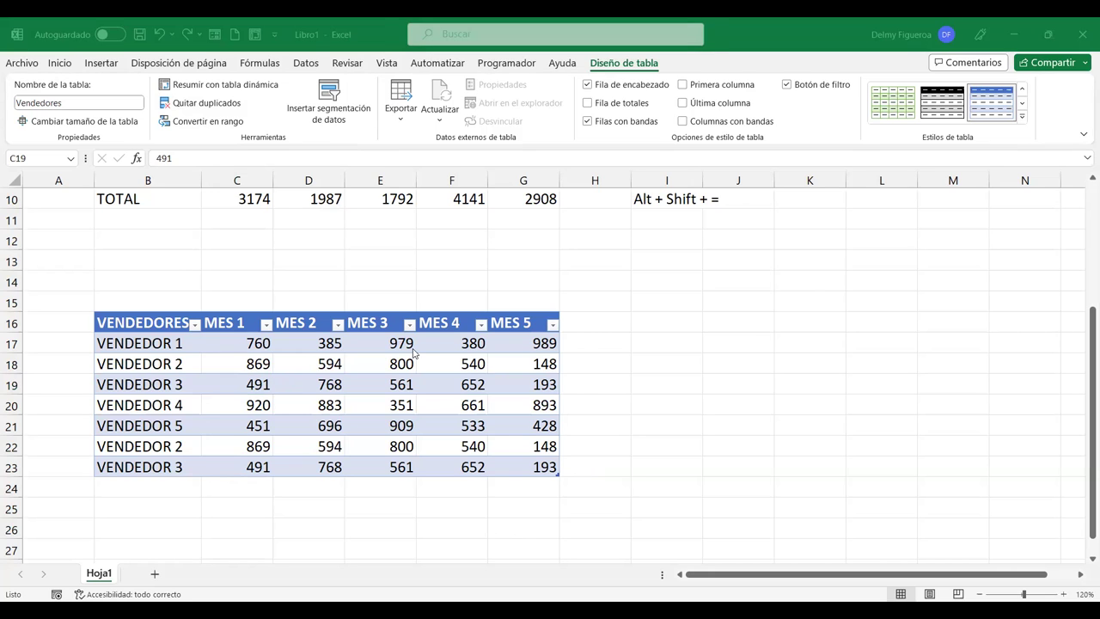
left_click(270, 383)
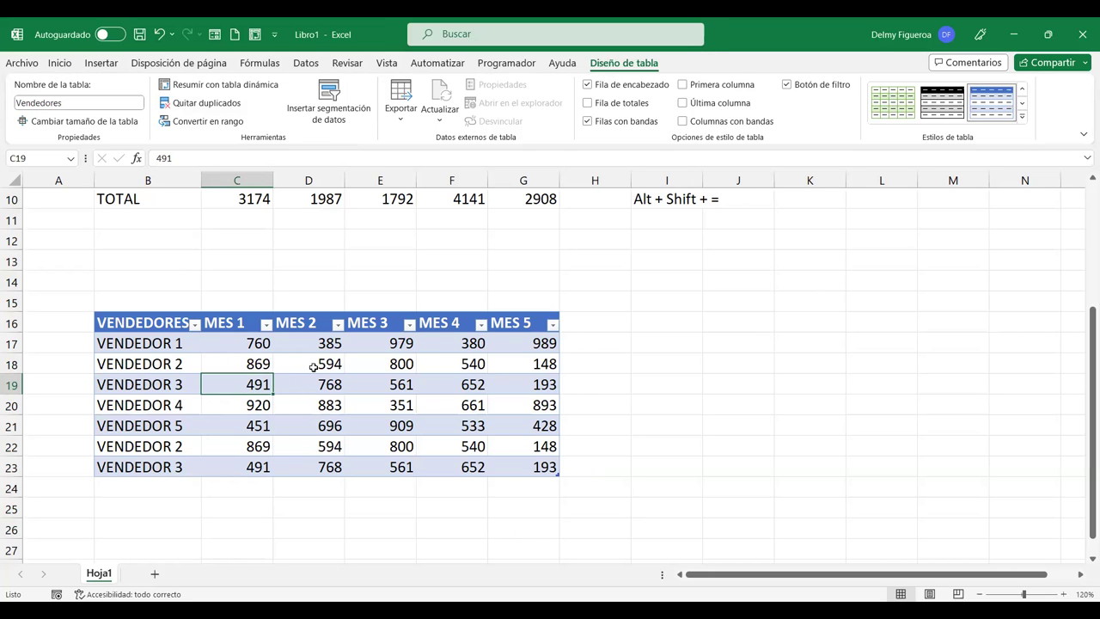
left_click(208, 109)
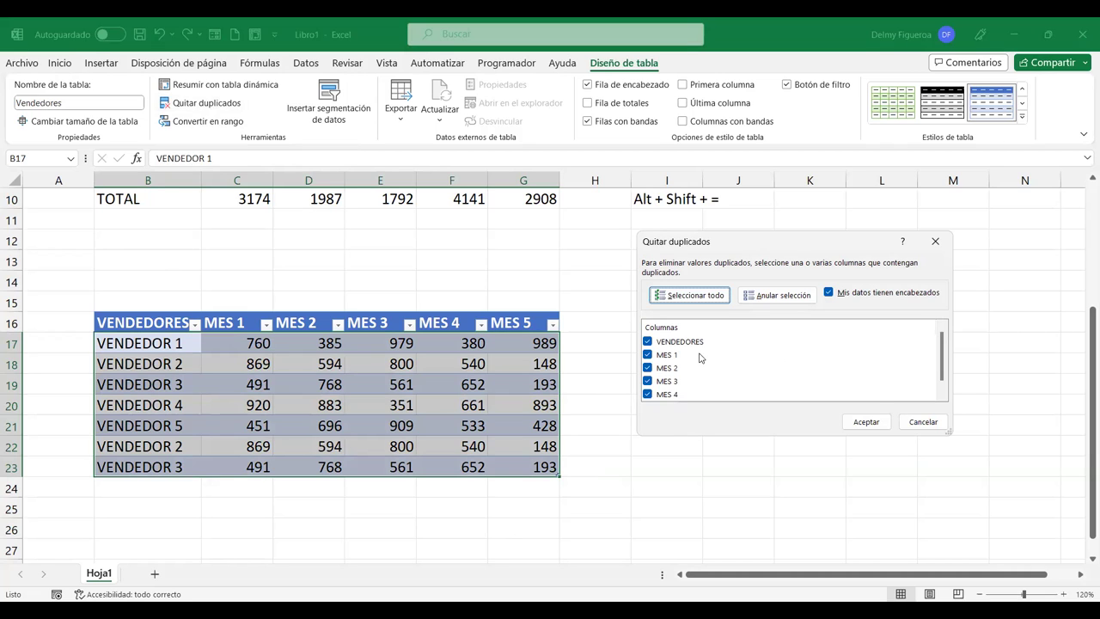
scroll(696, 342, "down", 1)
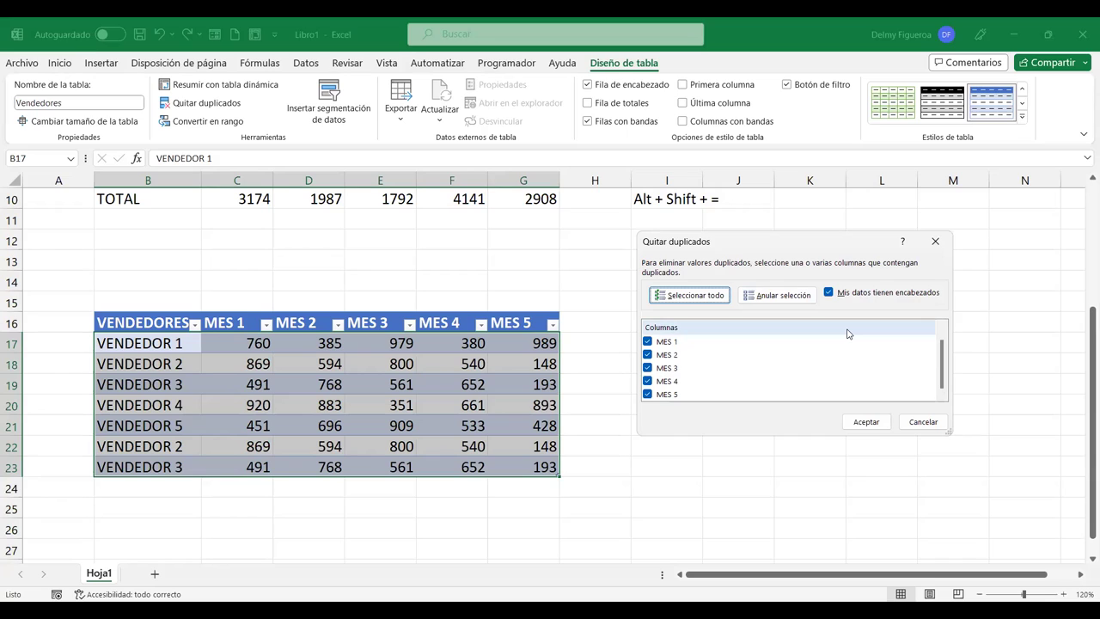
left_click(865, 422)
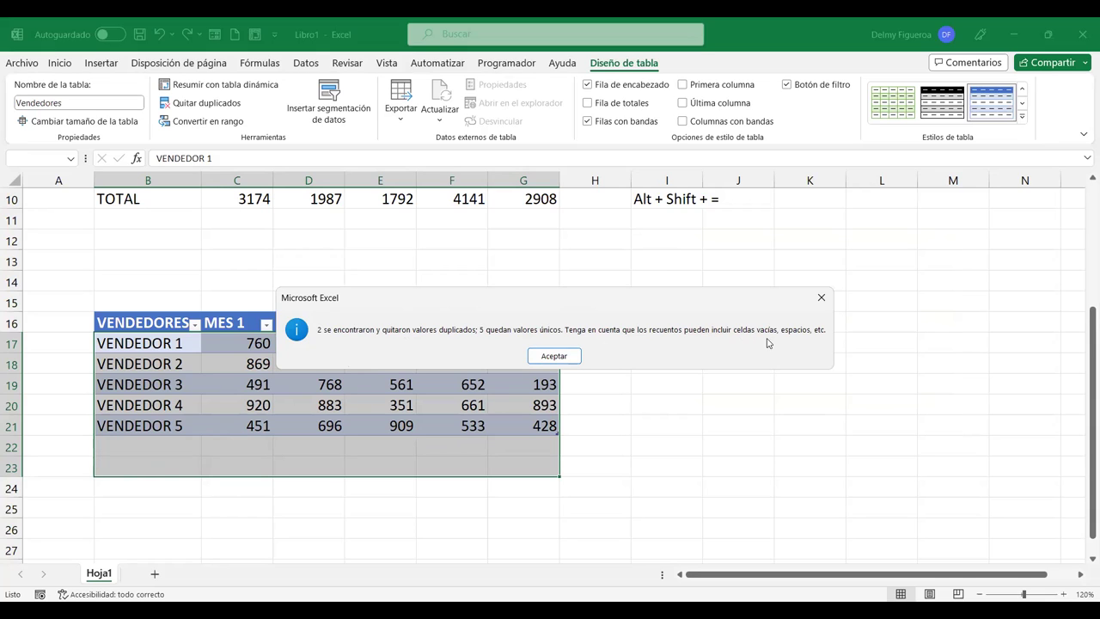
left_click(553, 356)
left_click(172, 440)
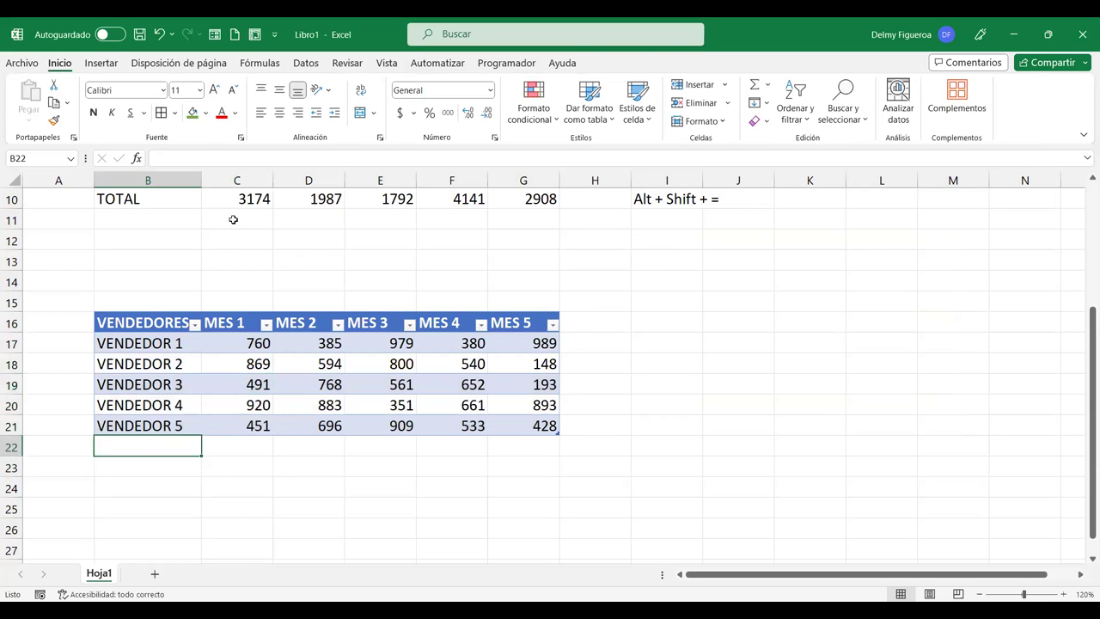
Convert the Vendedores table to a normal range, and create a table with headers from B16:G21 again.
left_click(304, 405)
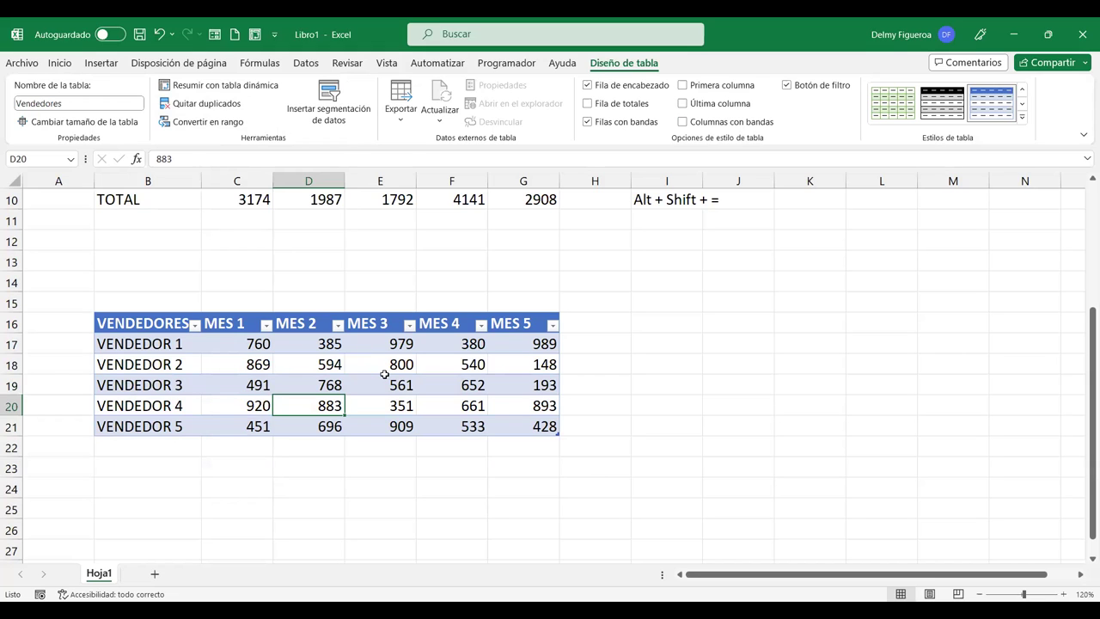
scroll(385, 373, "up", 2)
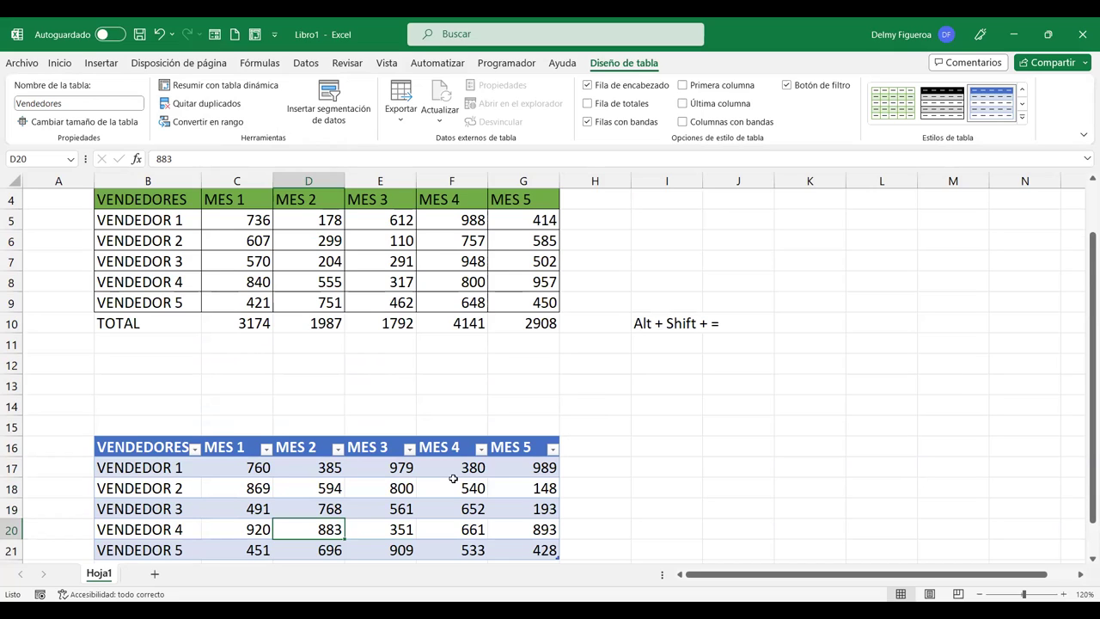
scroll(481, 455, "down", 1)
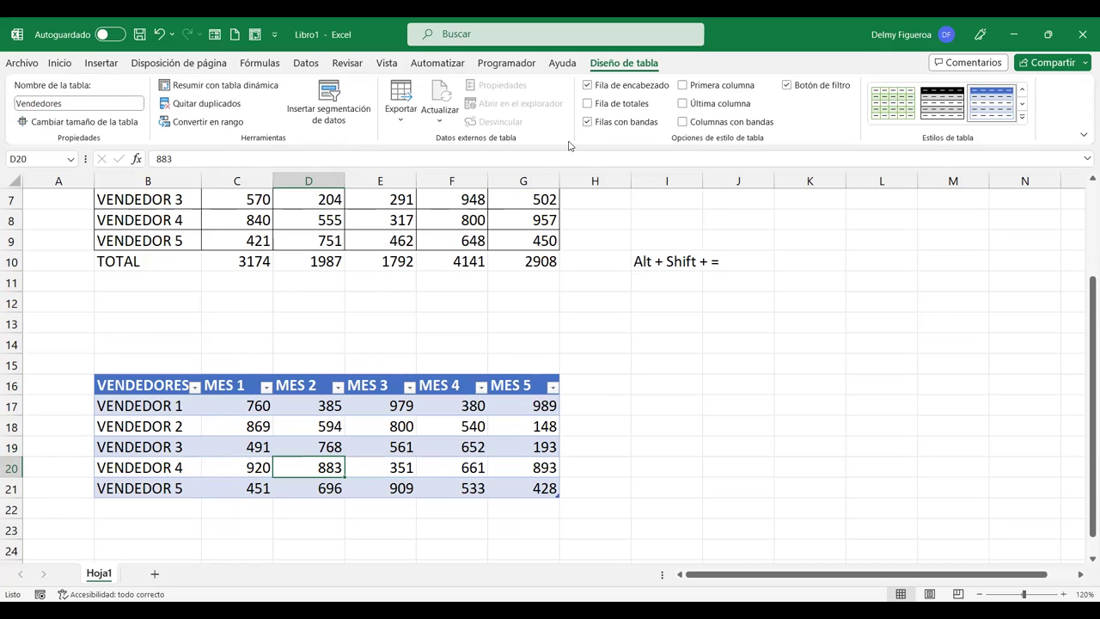
left_click(217, 128)
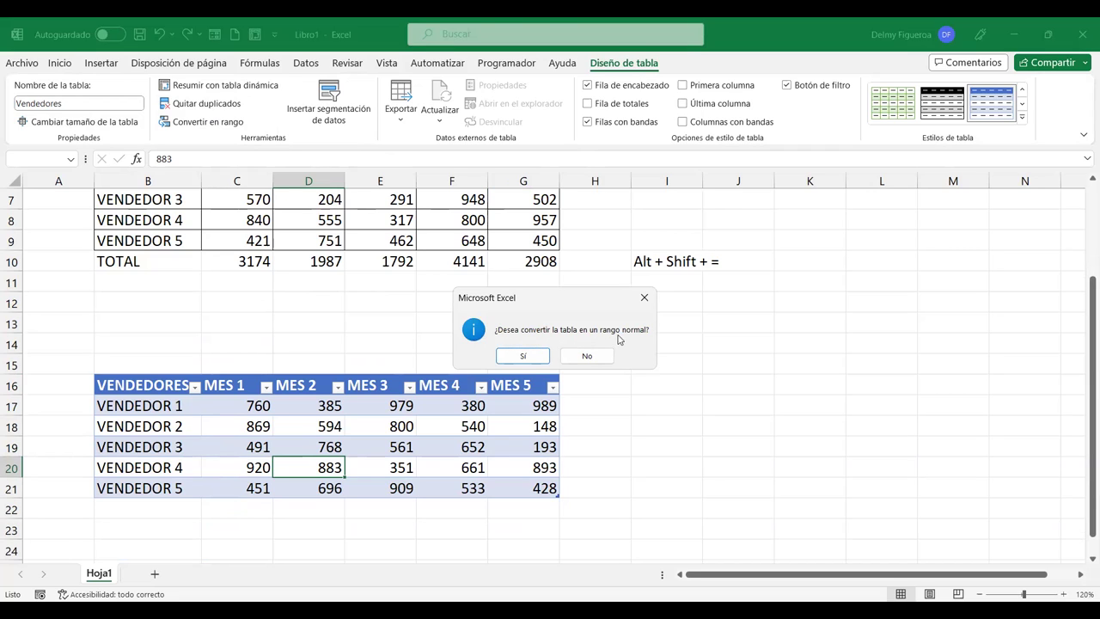
left_click(524, 356)
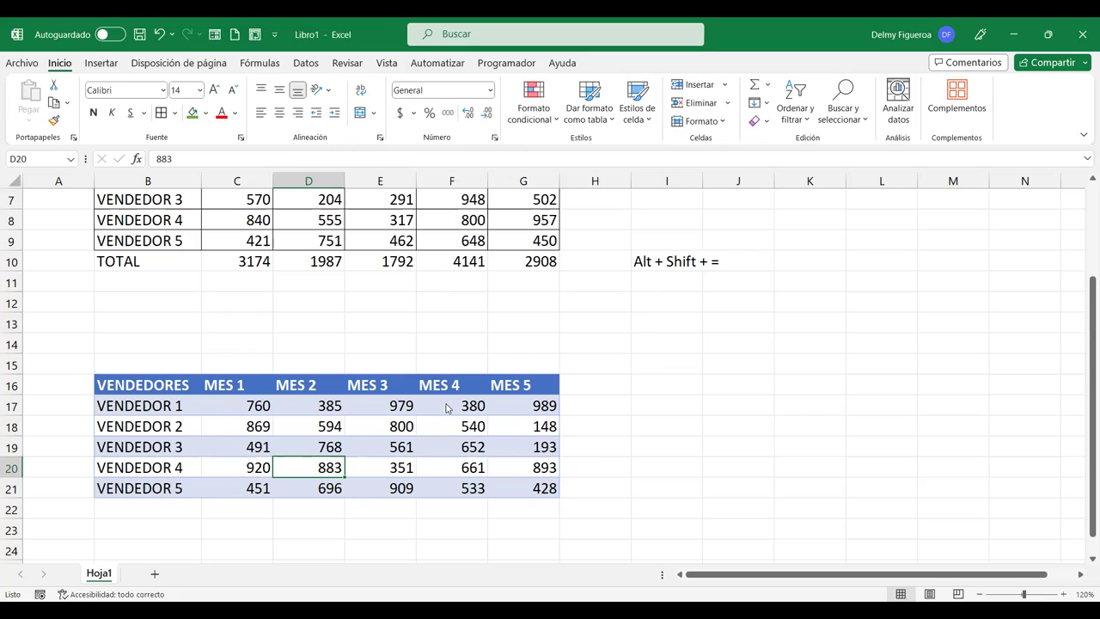
key("ctrl+t")
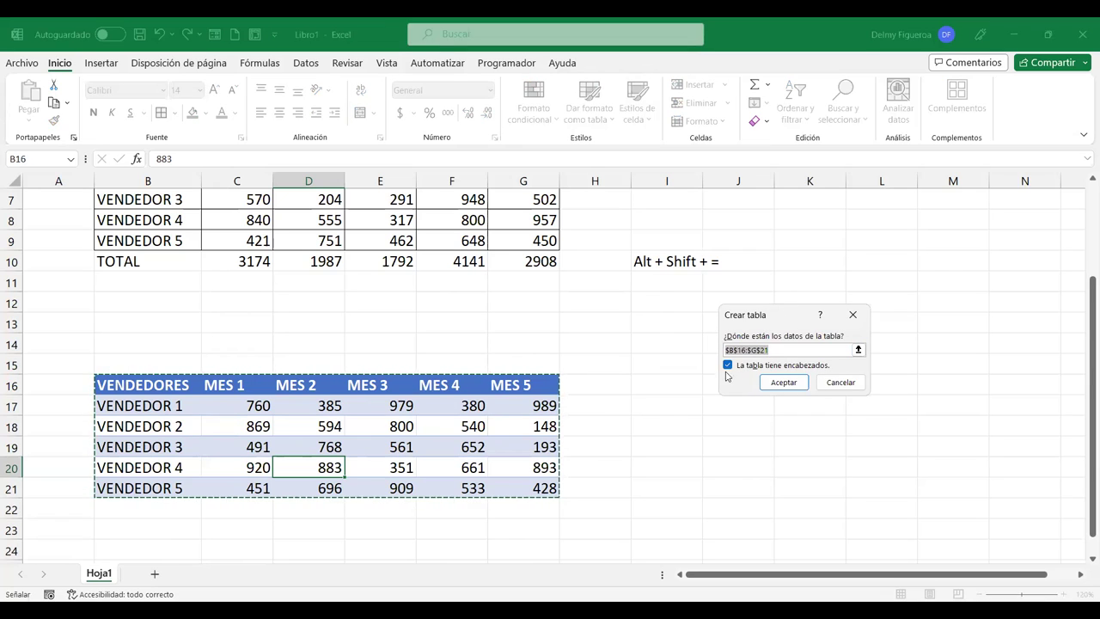
left_click(782, 382)
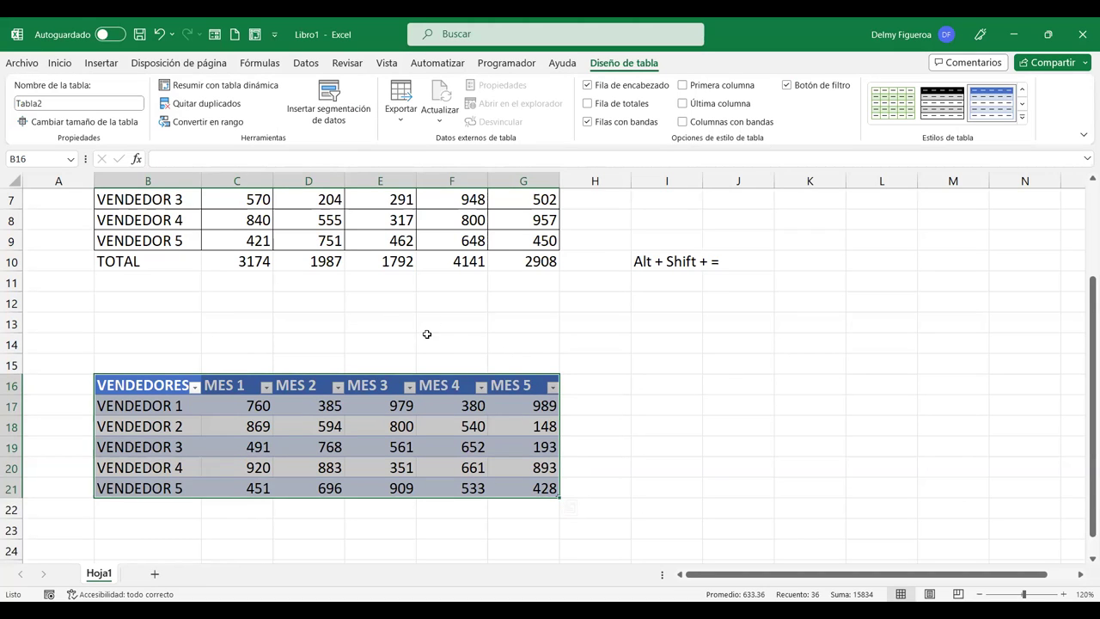
Try to insert slicers for the columns MES 1 through MES 5 of the second table, and cancel.
left_click(334, 92)
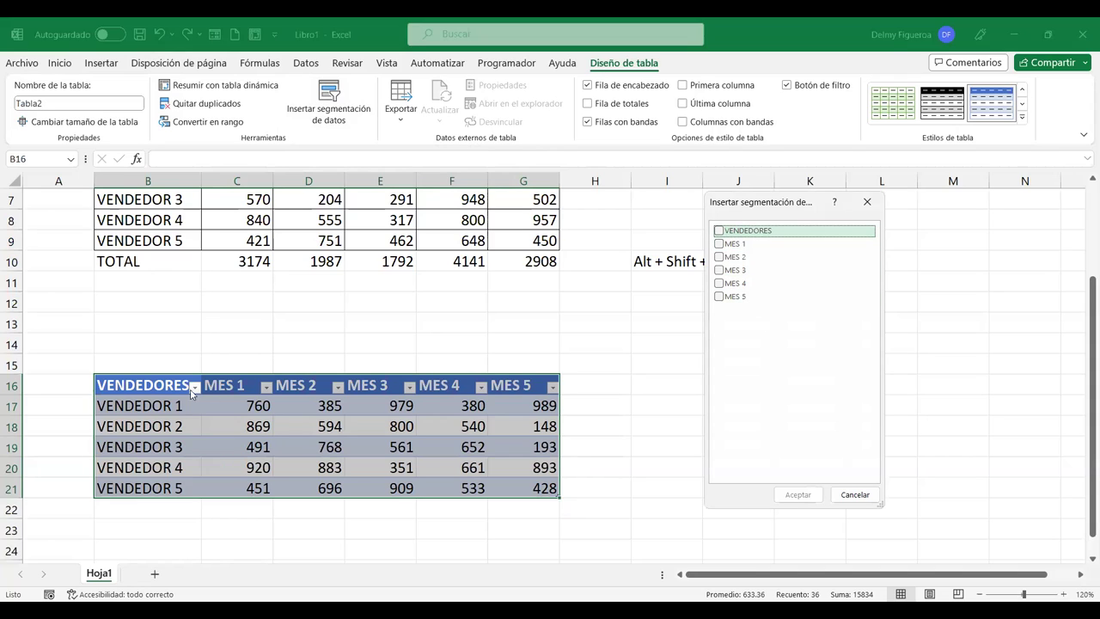
left_click(720, 245)
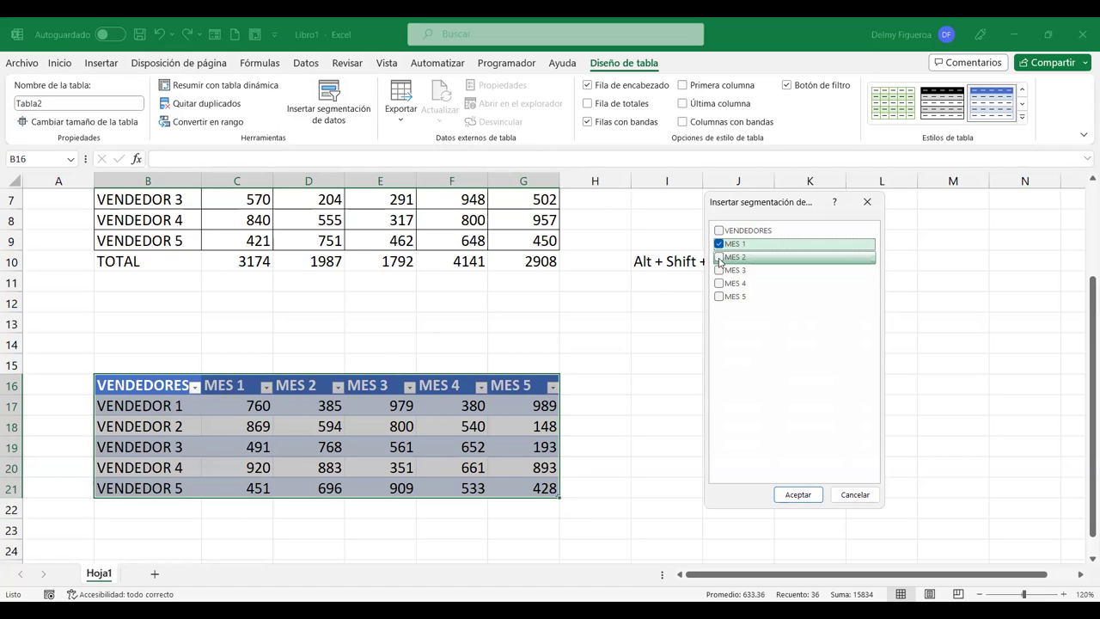
left_click(720, 258)
left_click(721, 271)
left_click(722, 284)
left_click(723, 296)
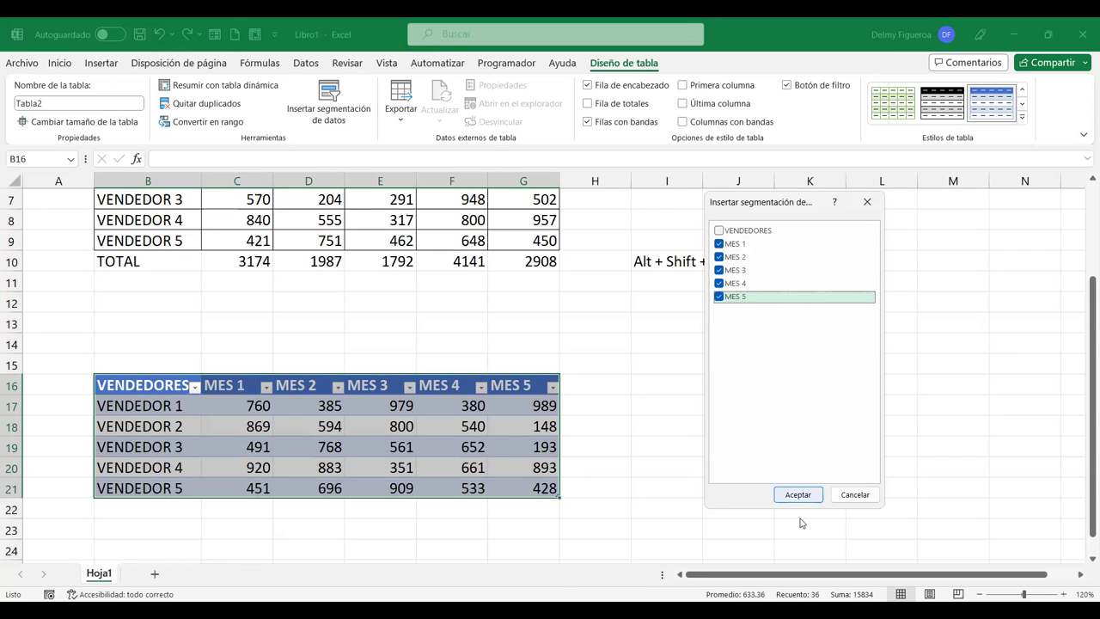
key("Return")
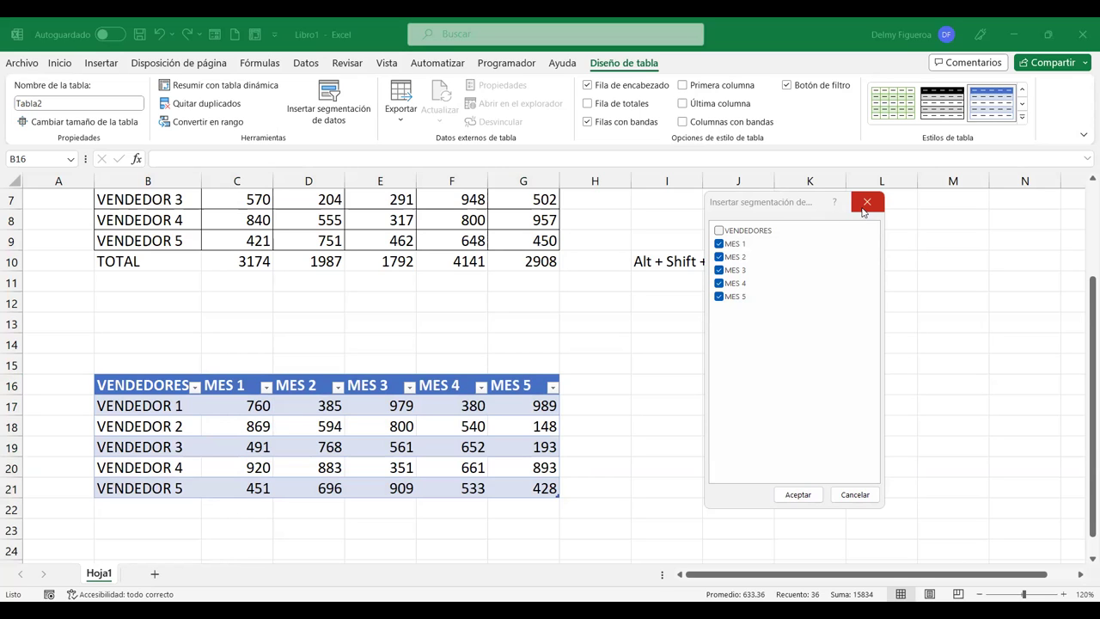
key("Escape")
Copy the names VENDEDOR 3 and VENDEDOR 4 from B19:B20 into B22:B23, directly below the table's last row.
left_click(429, 441)
scroll(430, 441, "down", 1)
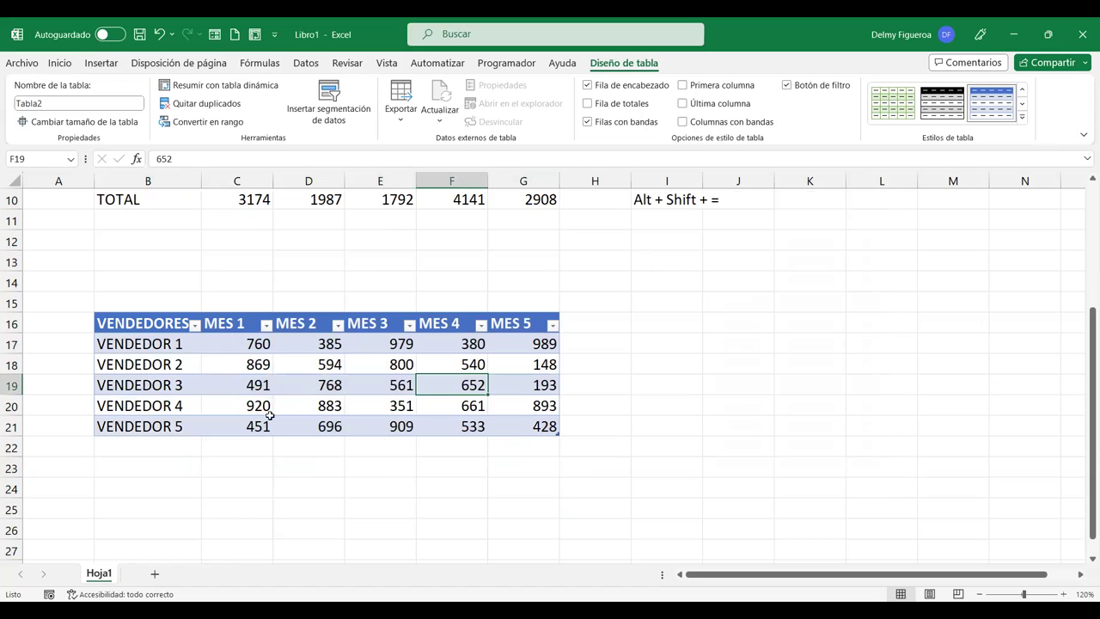
left_click_drag(148, 387, 149, 408)
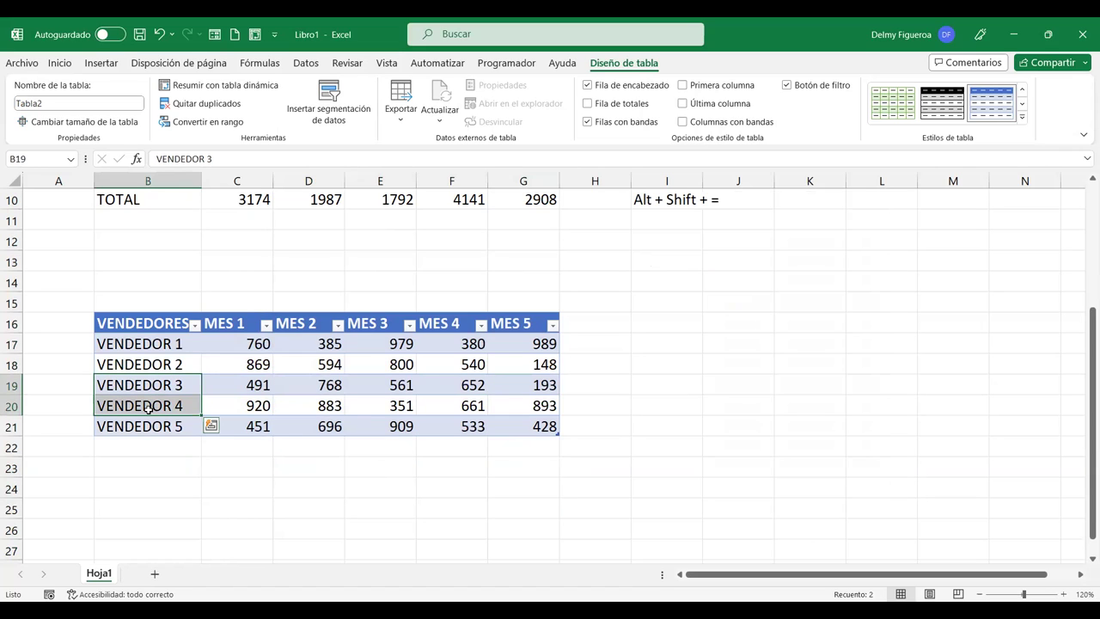
key("ctrl+c")
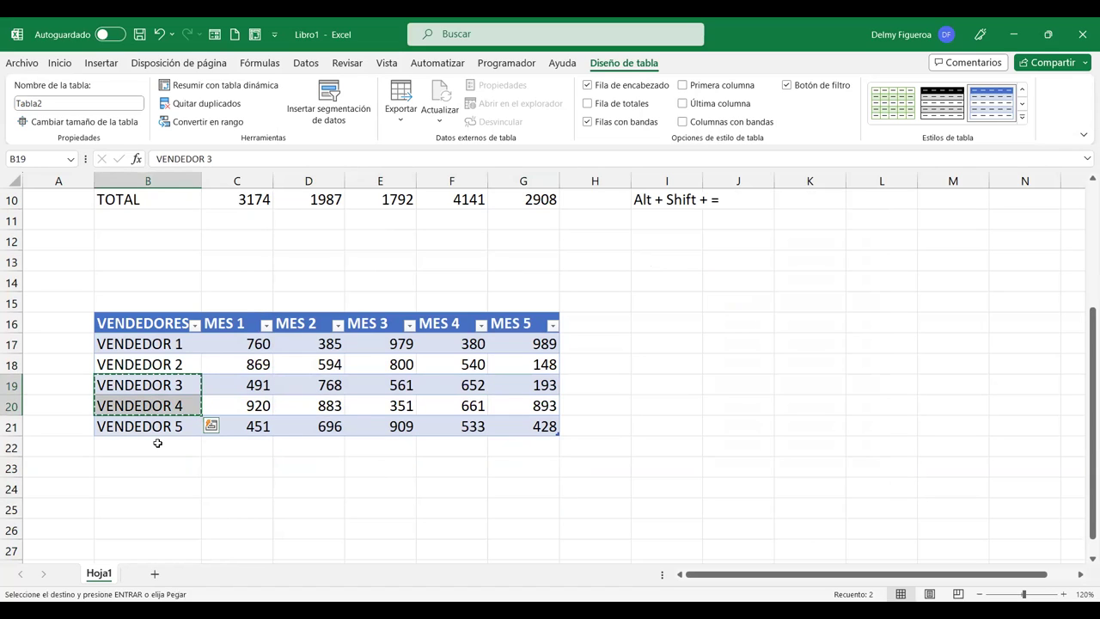
left_click(211, 425)
left_click_drag(154, 445, 160, 464)
key("ctrl+v")
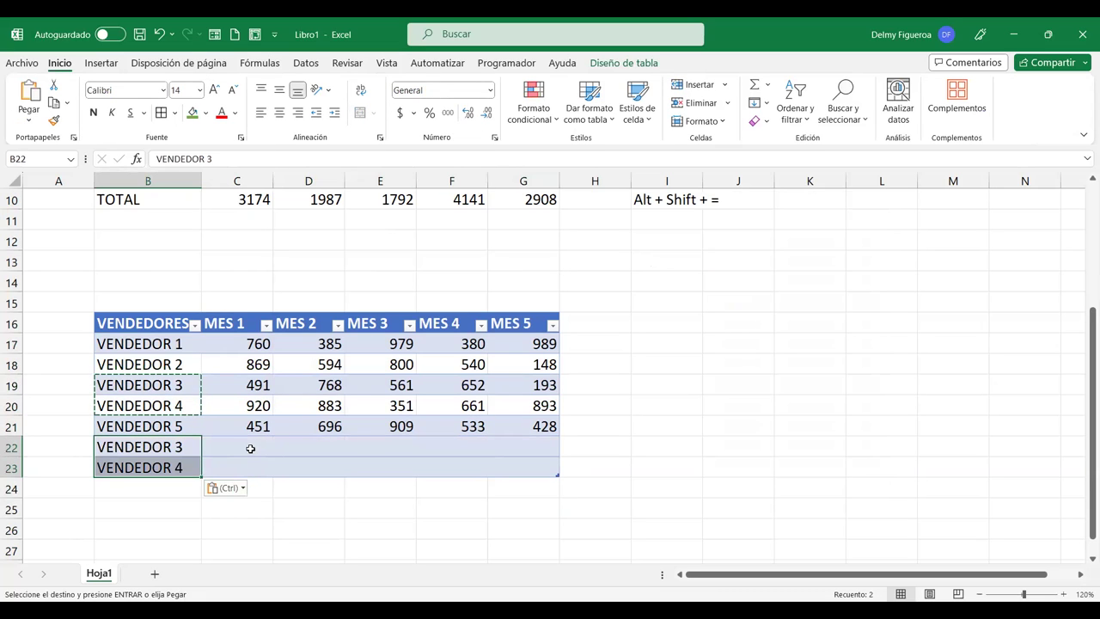
Enter the formula +ALEATORIO.ENTRE(100;999) in C22 for the repeated VENDEDOR 3 row.
left_click(246, 448)
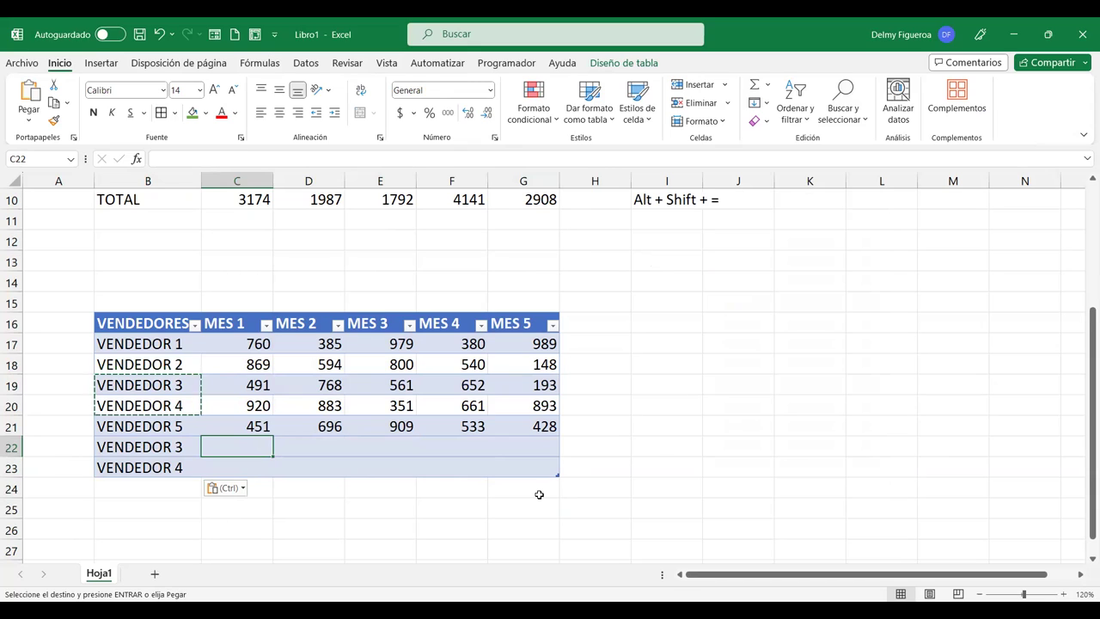
type("+alea")
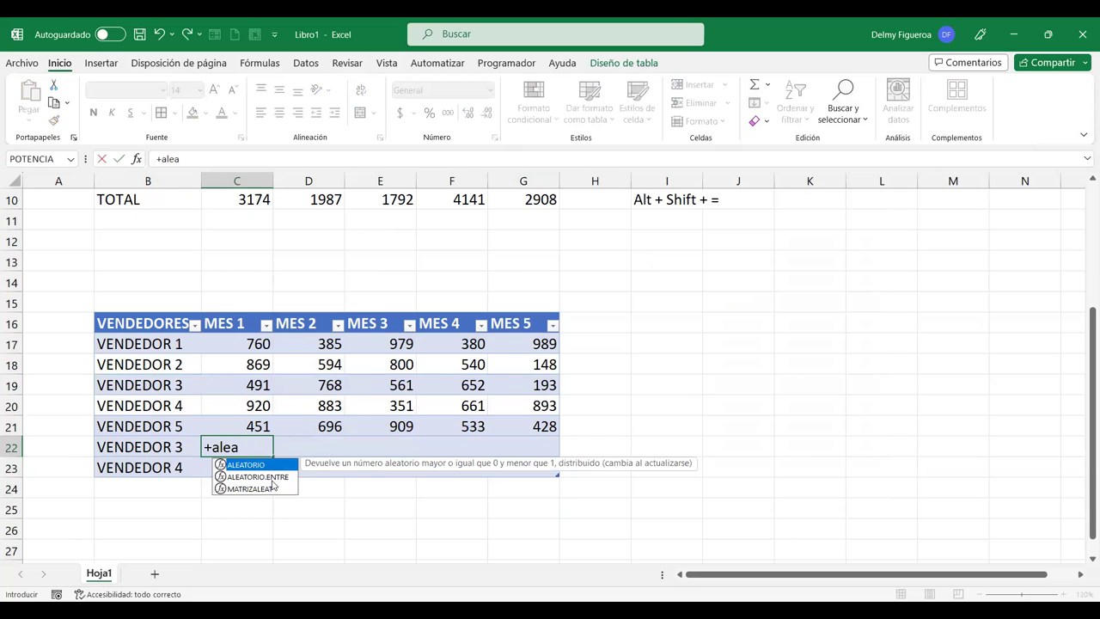
key("Down")
key("Tab")
type("10")
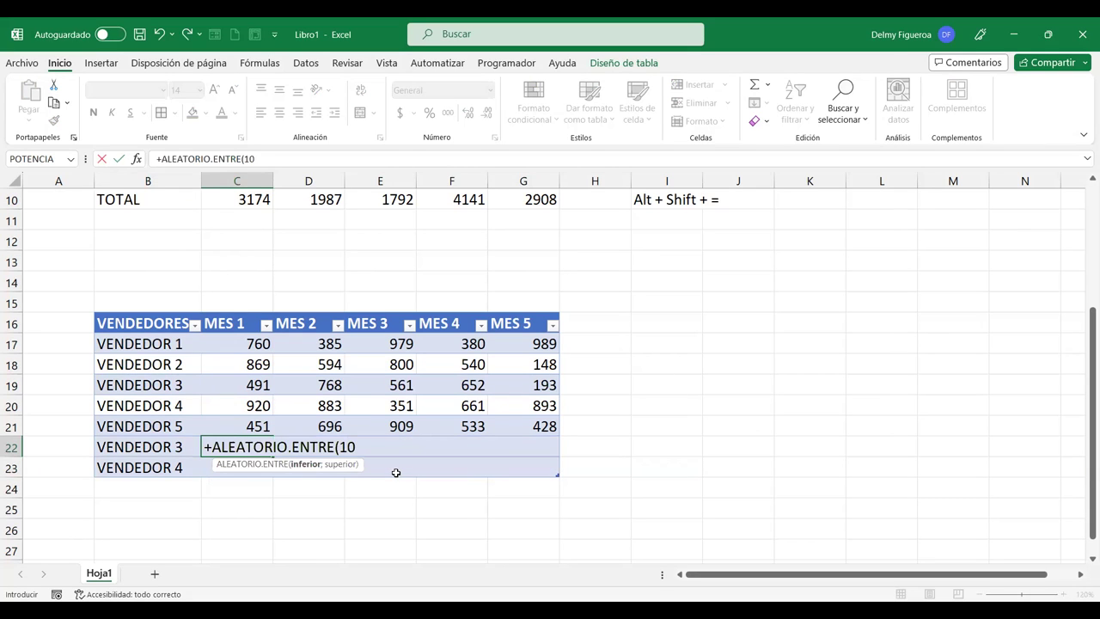
type("0;999")
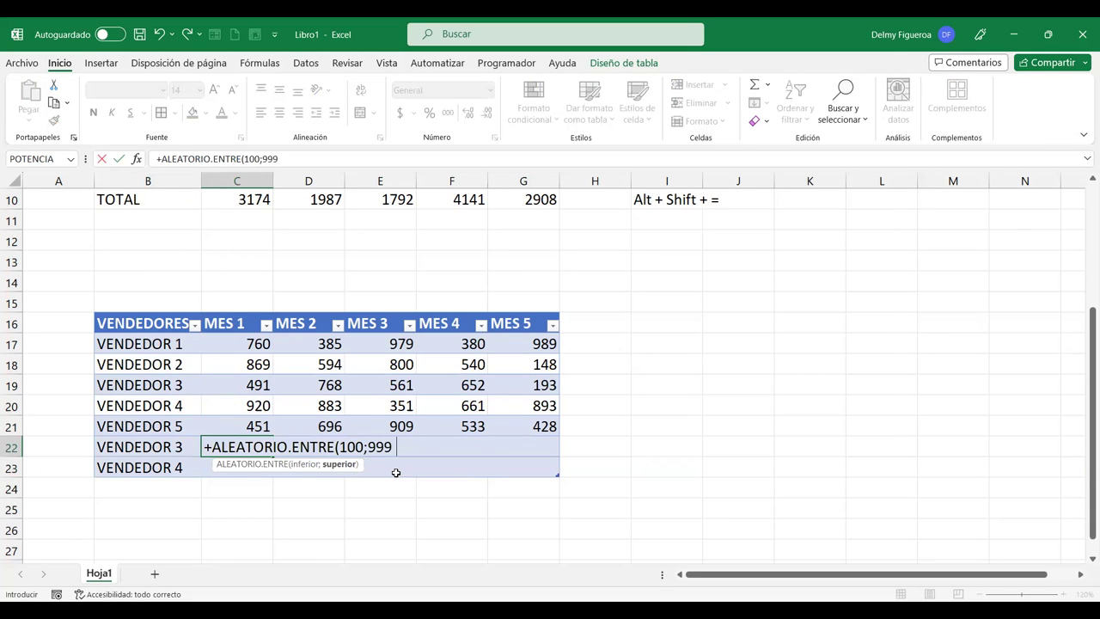
type(")")
key("Return")
key("Up")
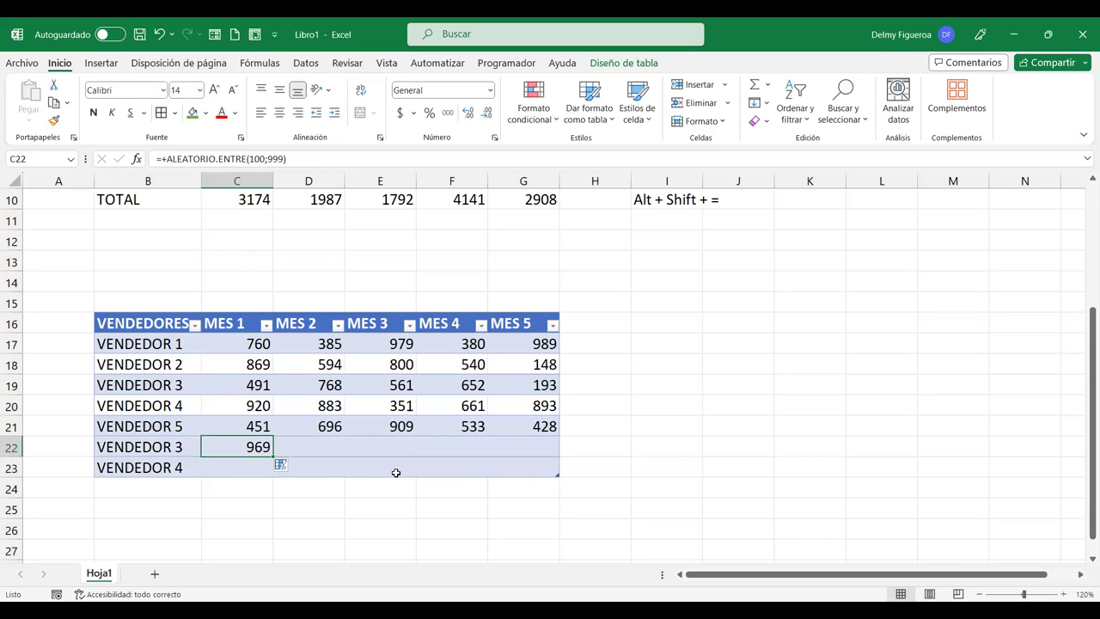
Copy the random-number formula from C22 into D22:G22 and C23:G23.
key("ctrl+c")
key("Right")
key("shift+Right")
key("shift+Right")
key("shift+Right")
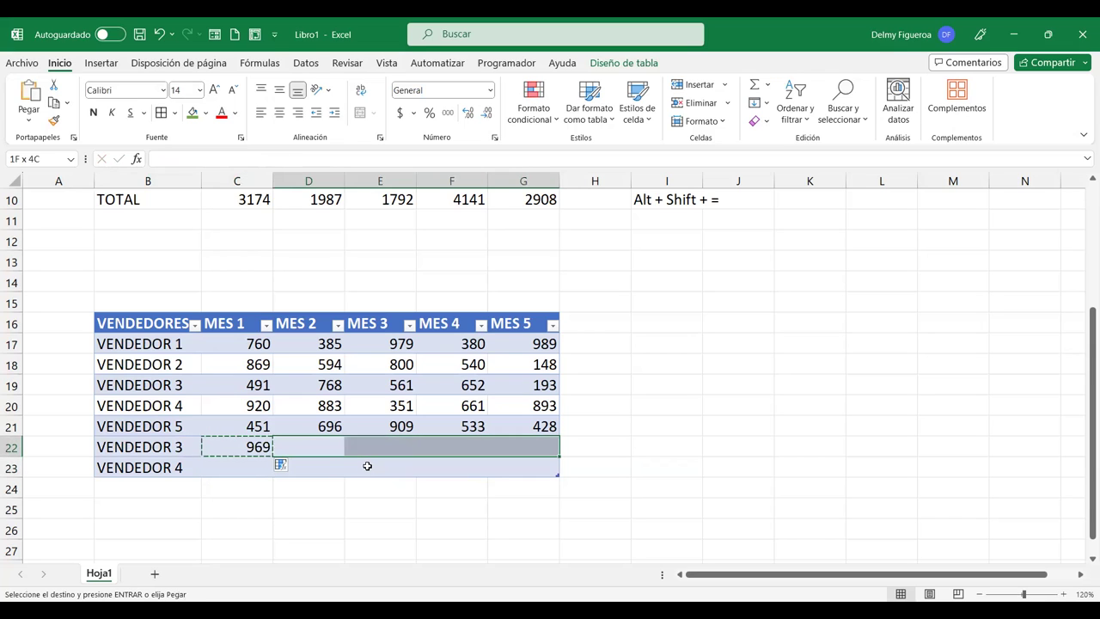
key("Return")
key("Left")
key("ctrl+c")
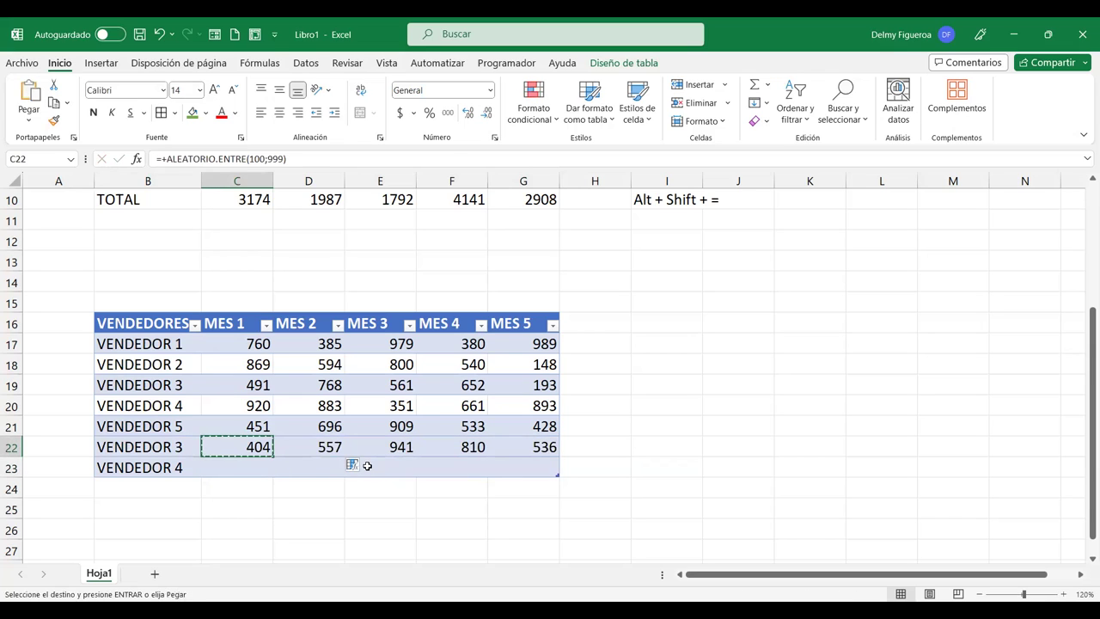
key("Down")
key("shift+Right")
key("shift+Right")
key("shift+Right")
key("shift+Right")
key("Return")
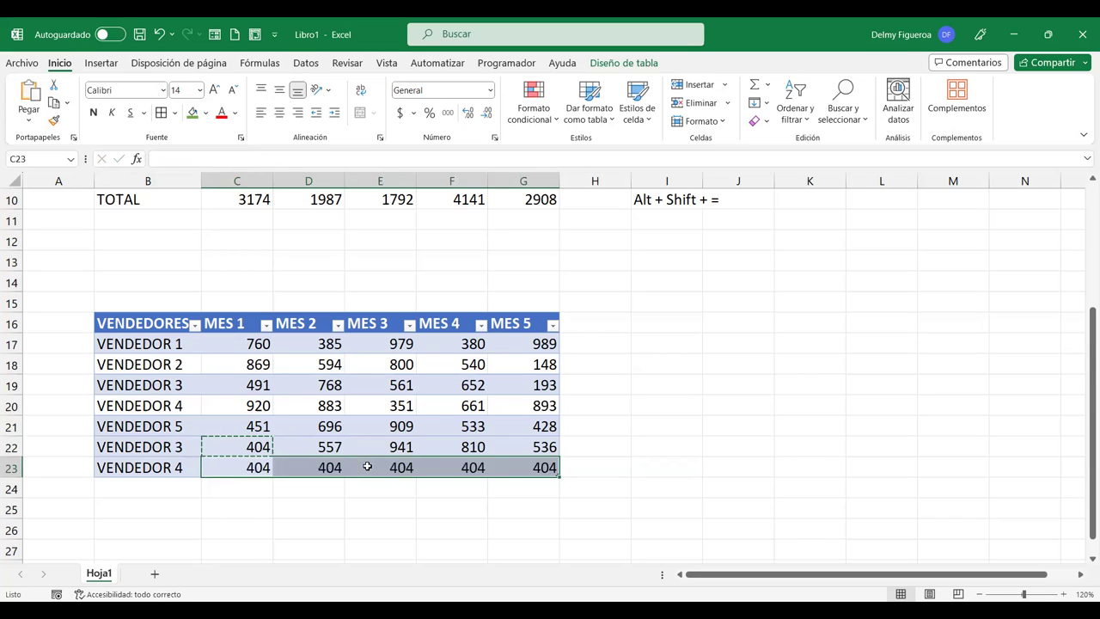
Replace the random-number formulas in C22:G23 with their plain values.
key("Left")
key("Up")
key("Right")
key("shift+Right")
key("shift+Right")
key("shift+Right")
key("shift+Right")
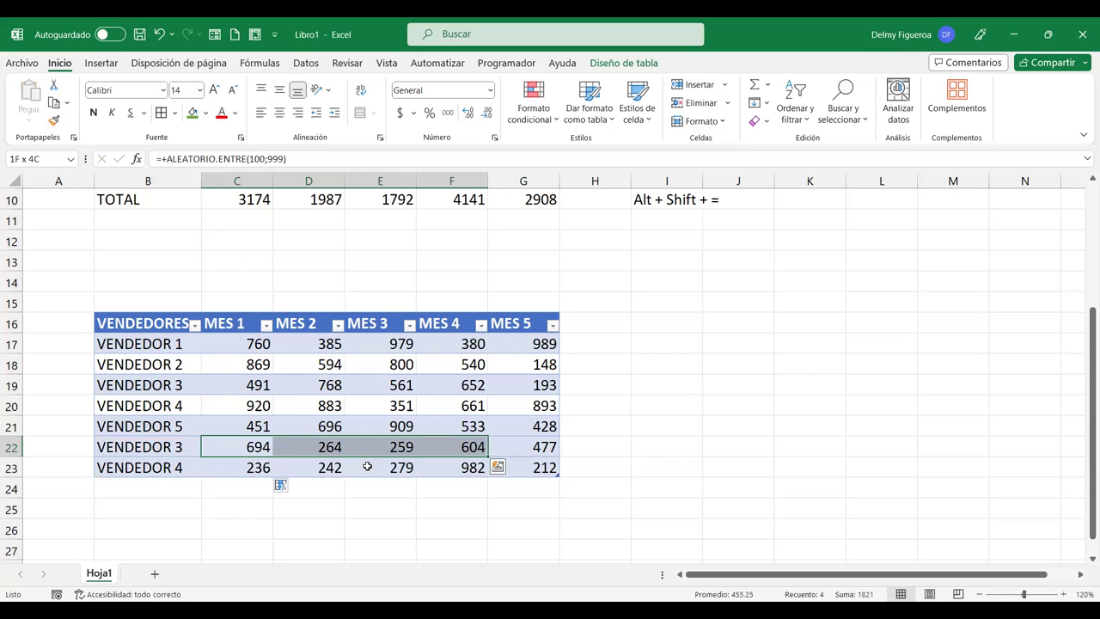
key("shift+Down")
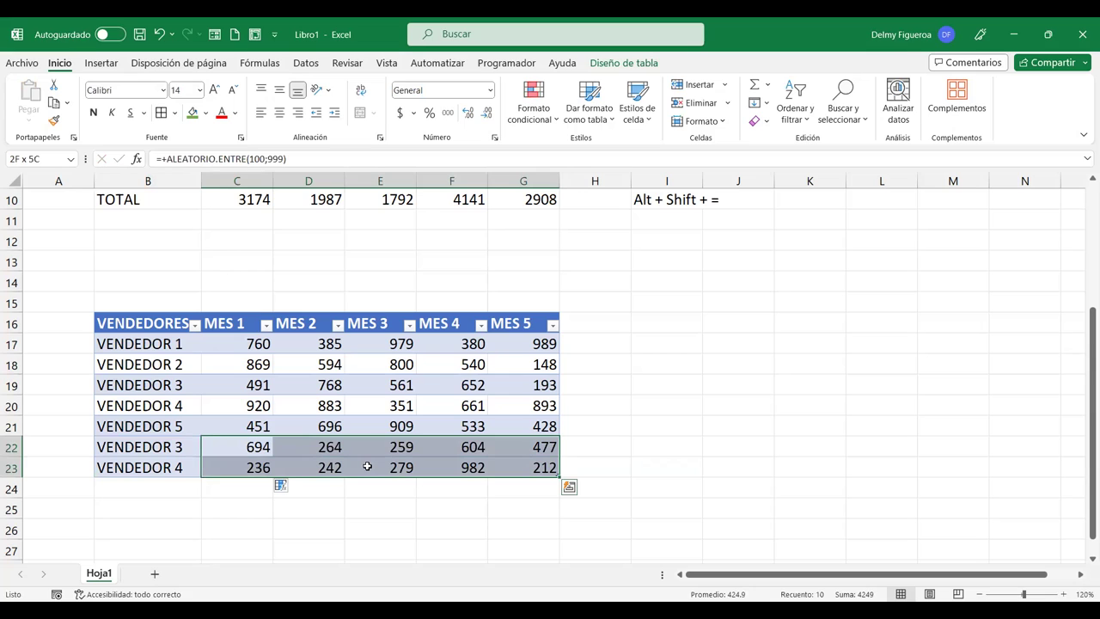
key("ctrl+c")
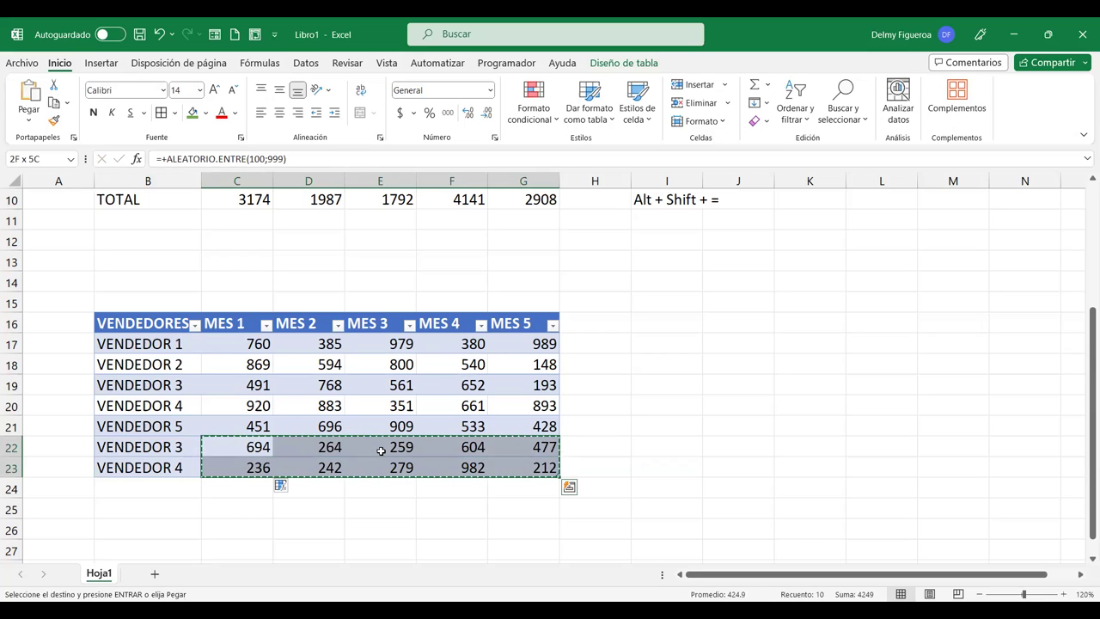
right_click(380, 450)
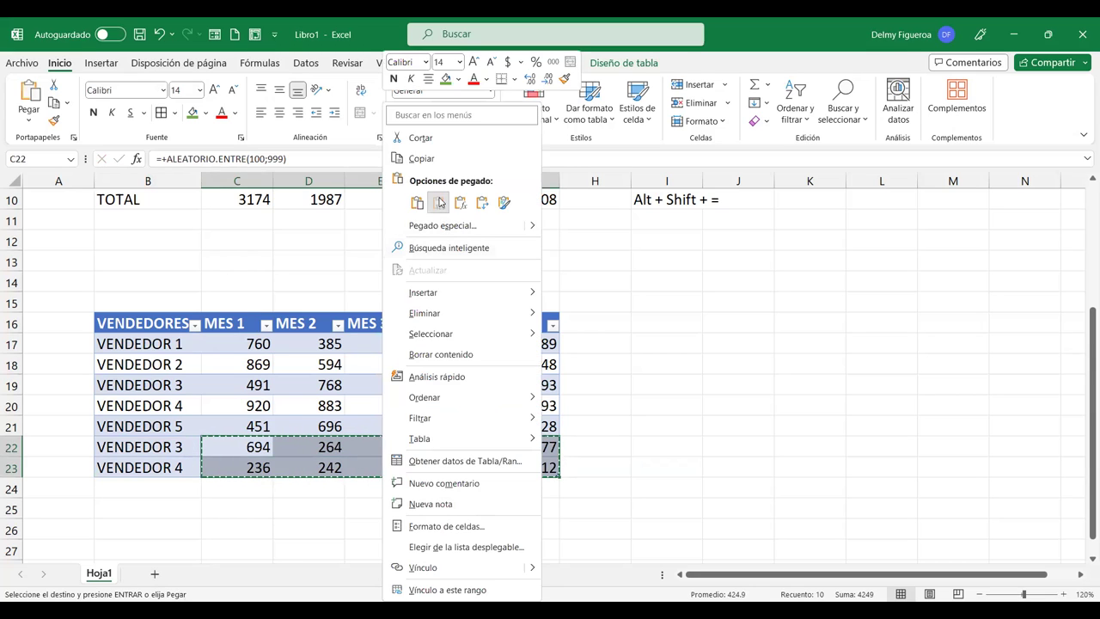
left_click(439, 202)
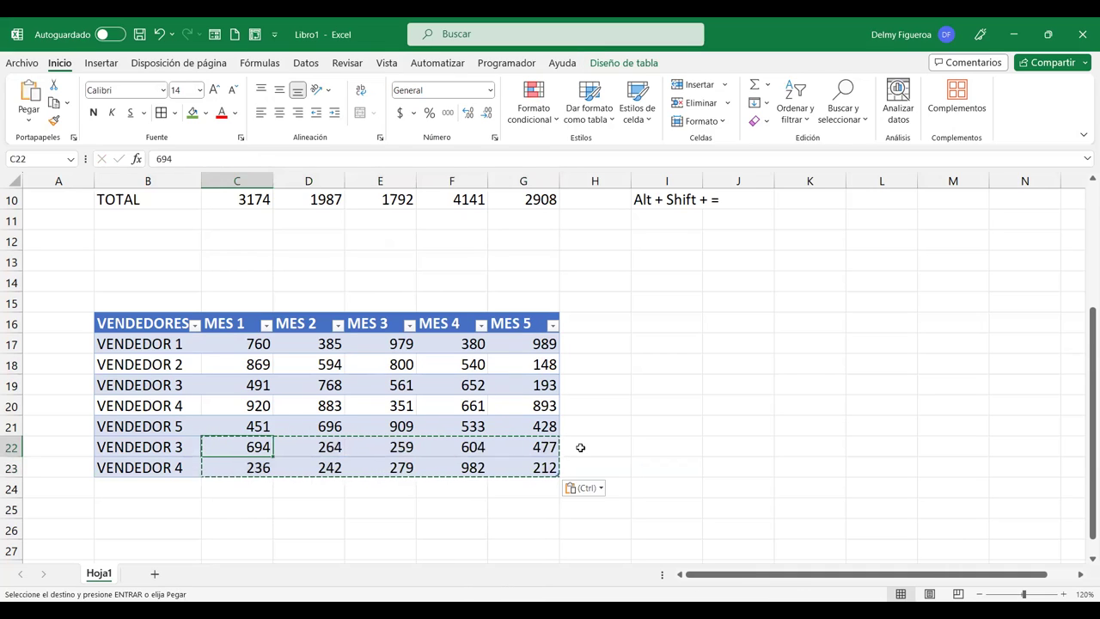
key("Escape")
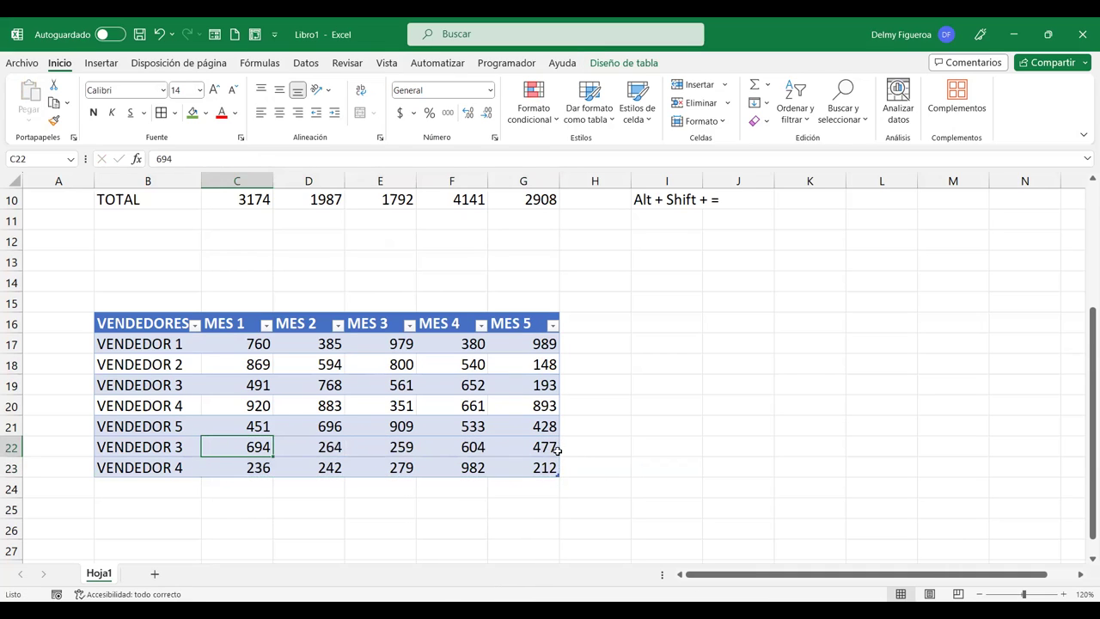
Compare the repeated VENDEDOR 3 and VENDEDOR 4 rows with the original rows of the same sellers.
left_click(179, 385)
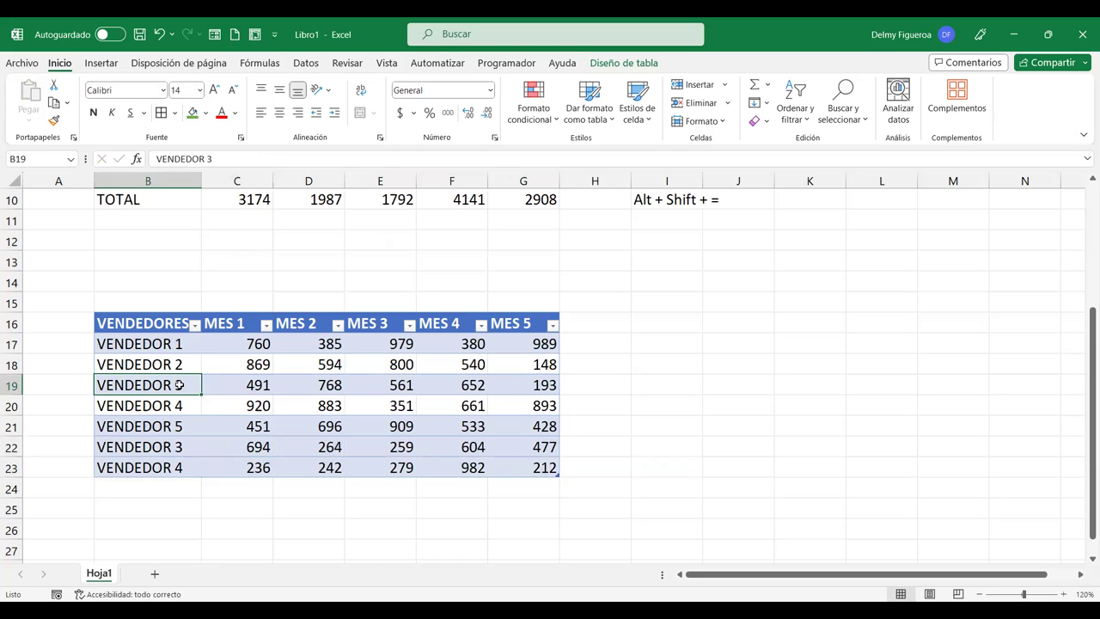
left_click(177, 449)
left_click(178, 467)
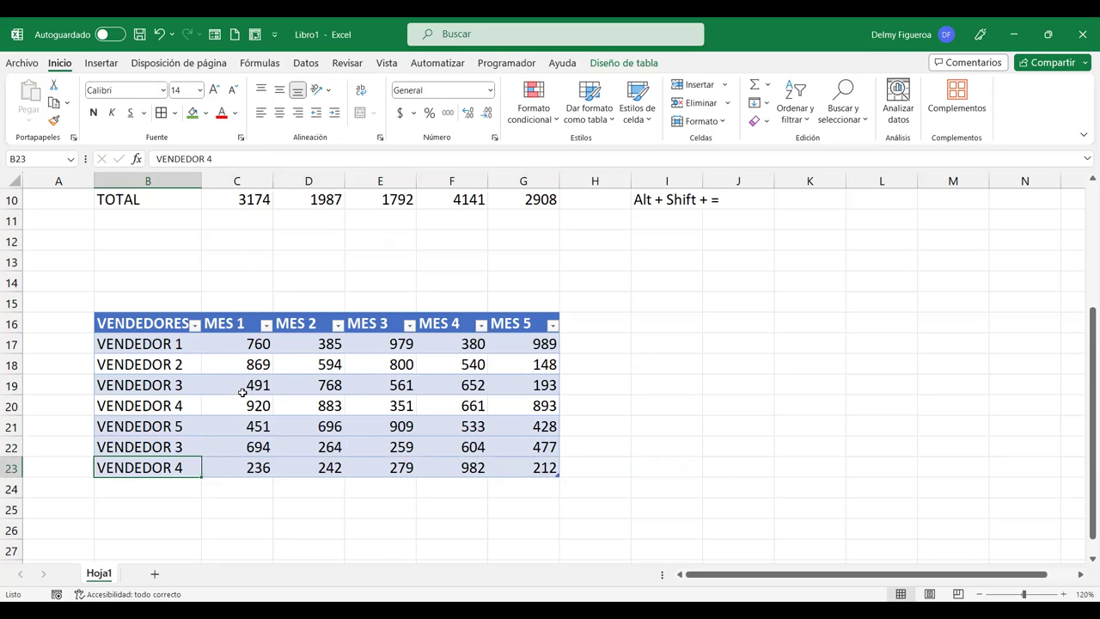
left_click(283, 425)
left_click(252, 426)
left_click(252, 449)
left_click(251, 467)
left_click(442, 468)
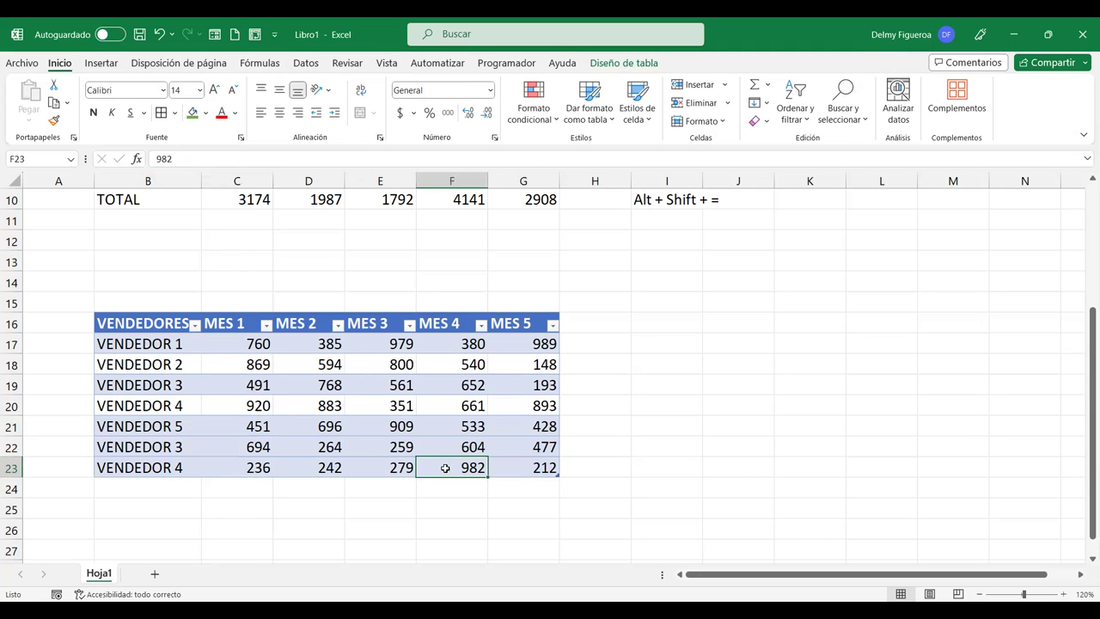
Remove the table's duplicates comparing only the VENDEDORES column with headers included, and undo the removal.
left_click(623, 63)
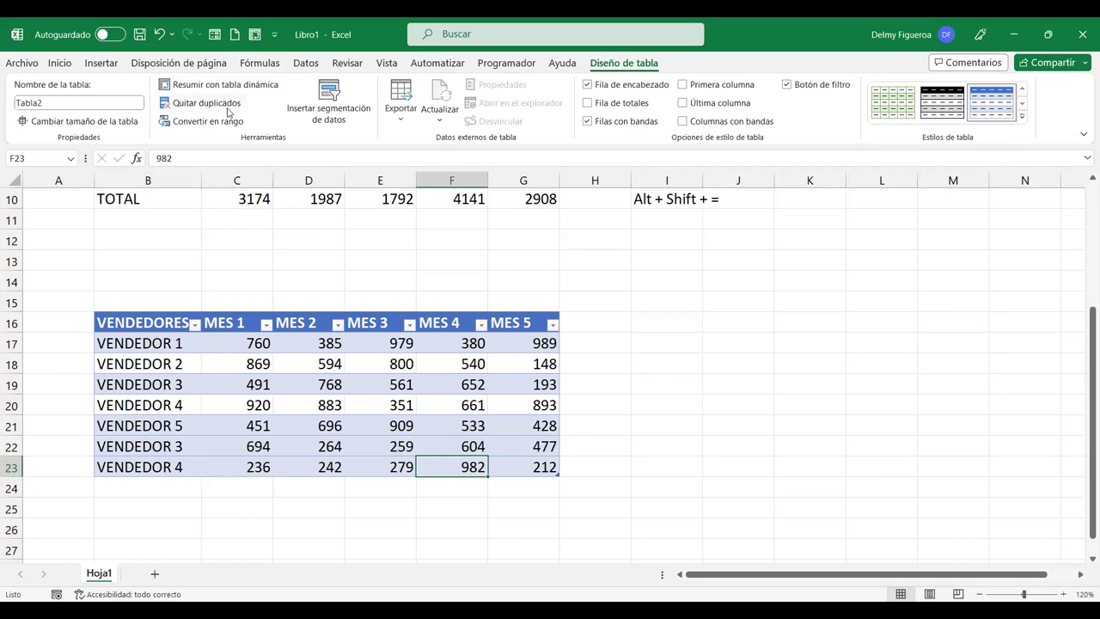
left_click(228, 110)
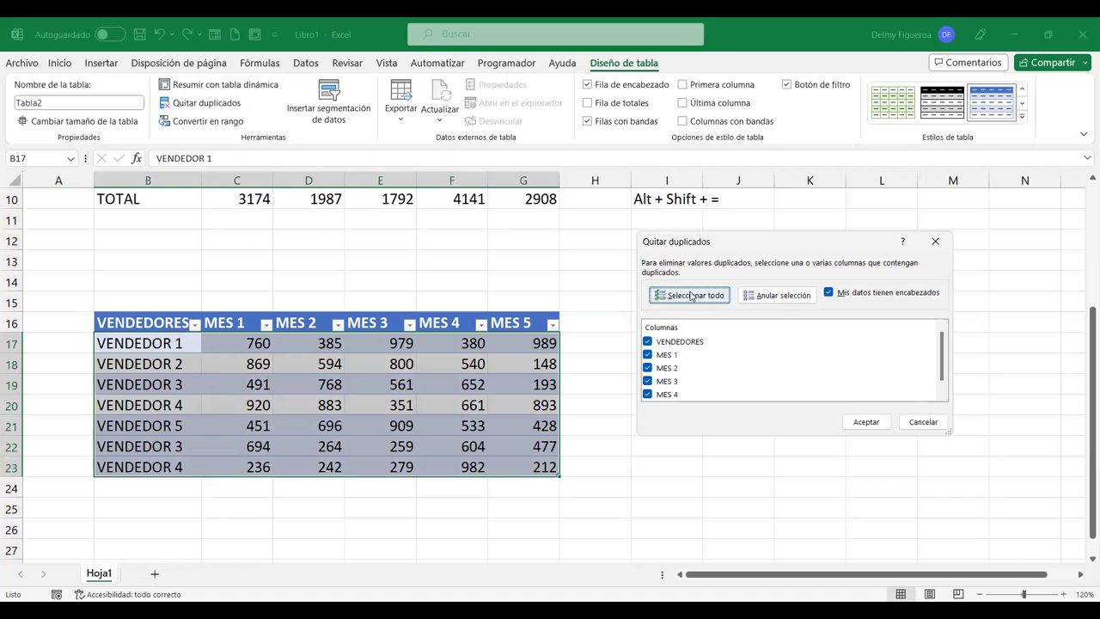
left_click(774, 296)
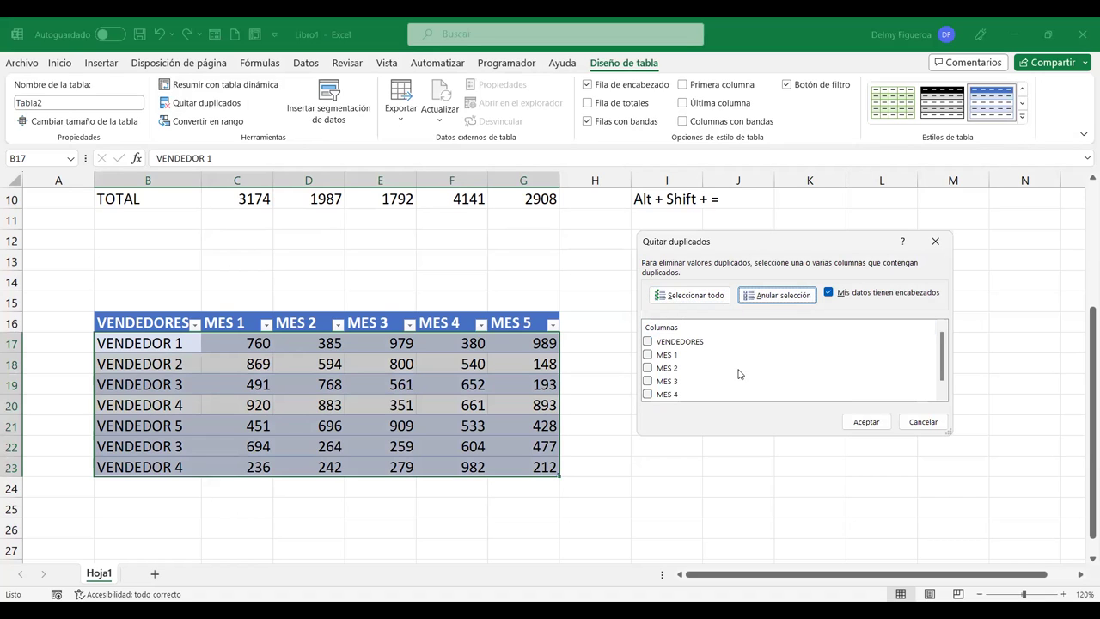
scroll(718, 376, "down", 1)
scroll(714, 375, "up", 1)
left_click(648, 342)
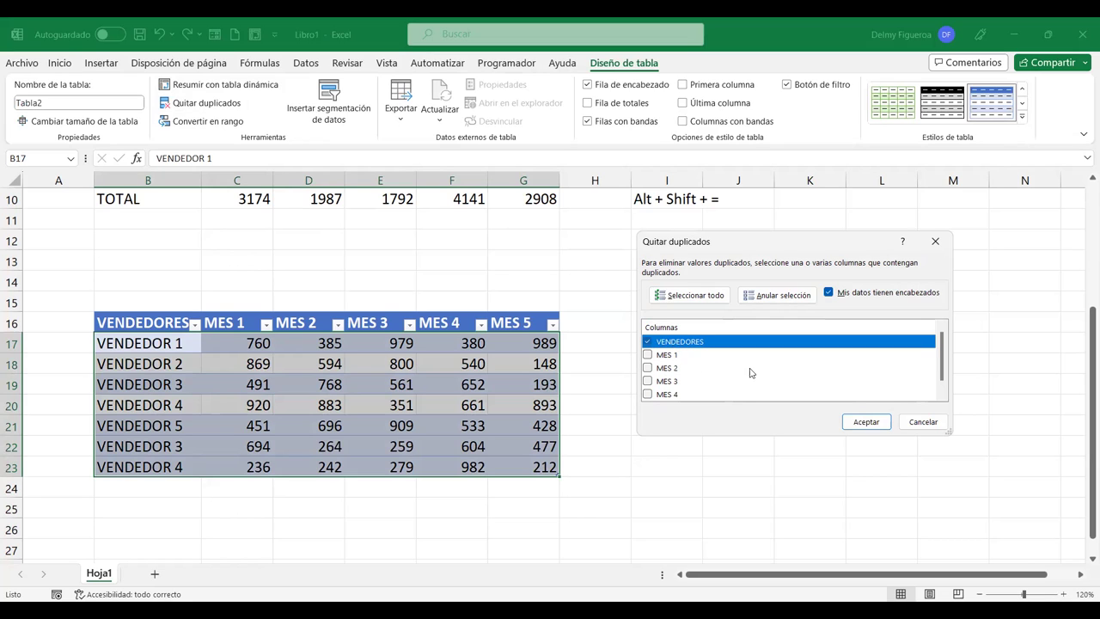
left_click(866, 422)
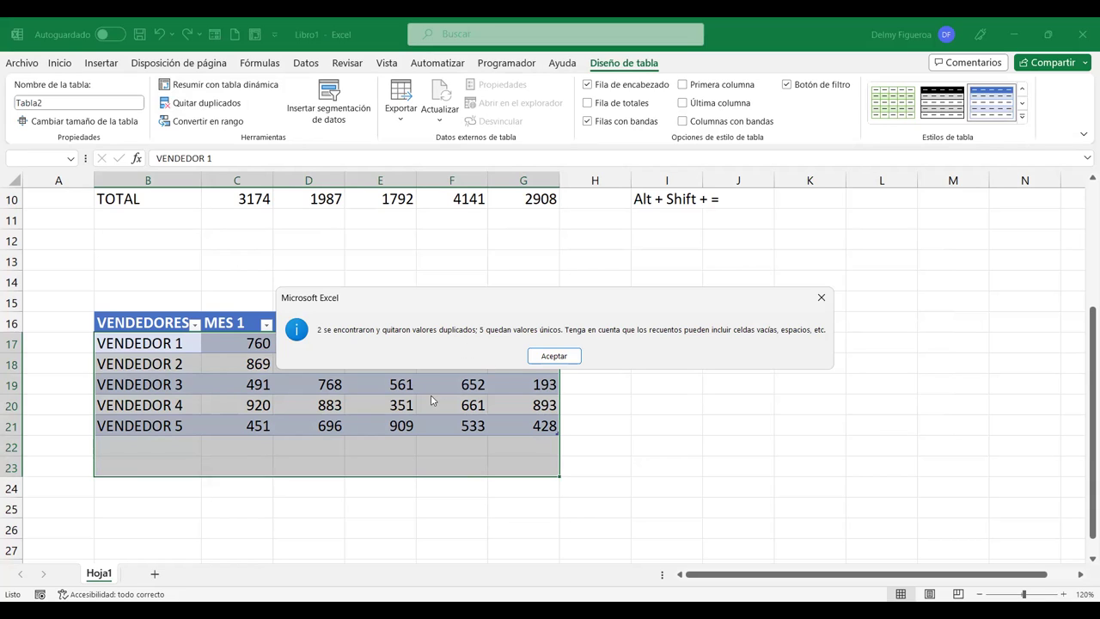
left_click(550, 356)
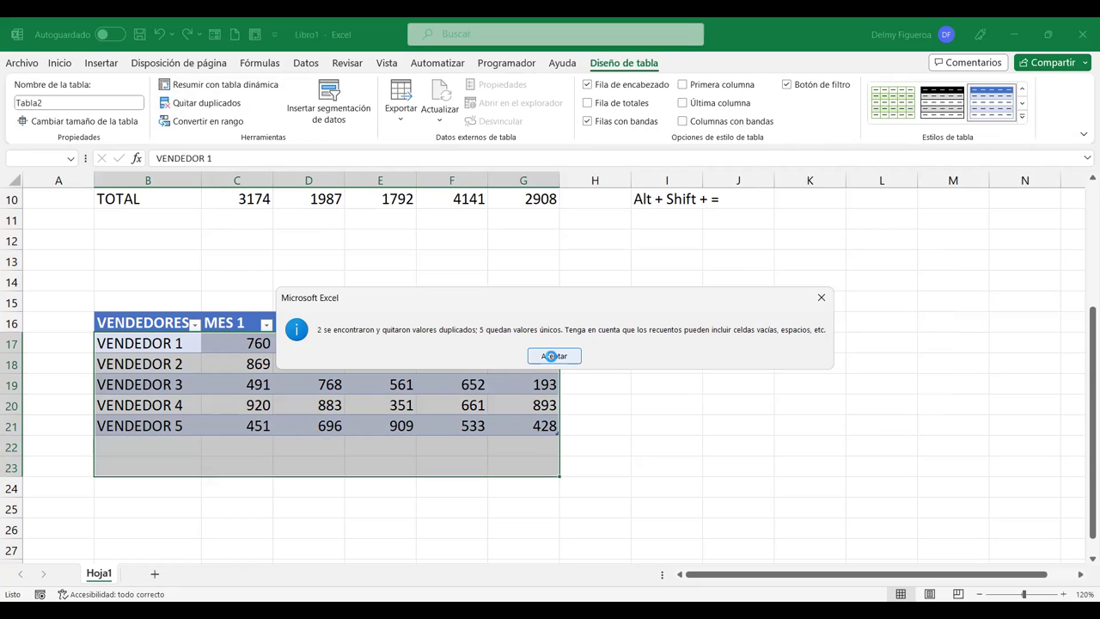
key("ctrl+z")
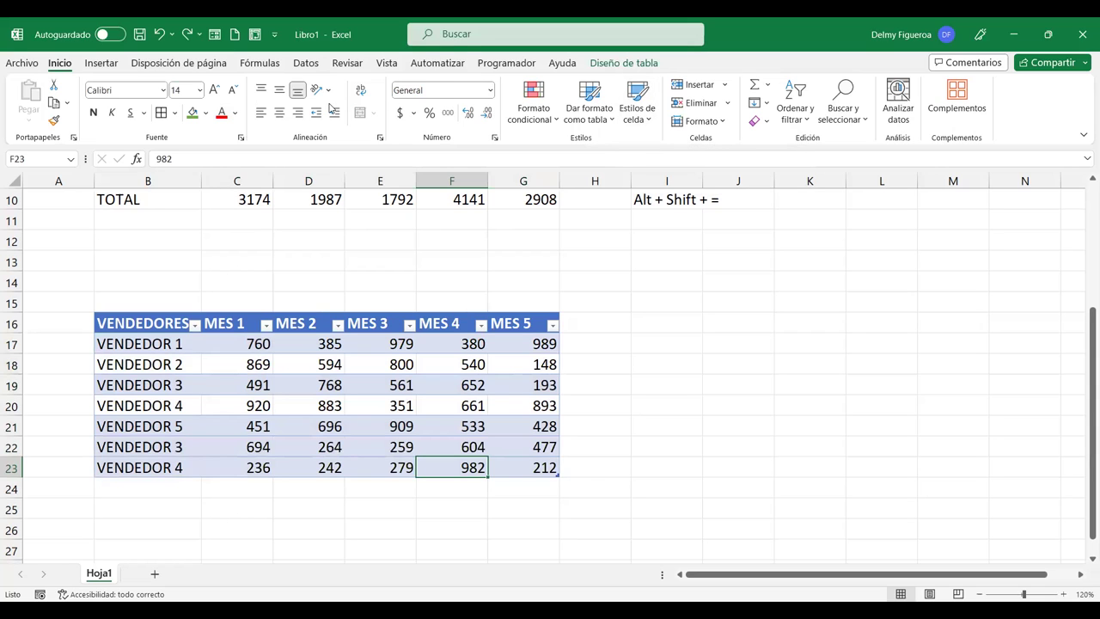
Try to remove the table's duplicates comparing only the columns MES 1 through MES 5, with VENDEDORES excluded.
left_click(620, 63)
left_click(211, 103)
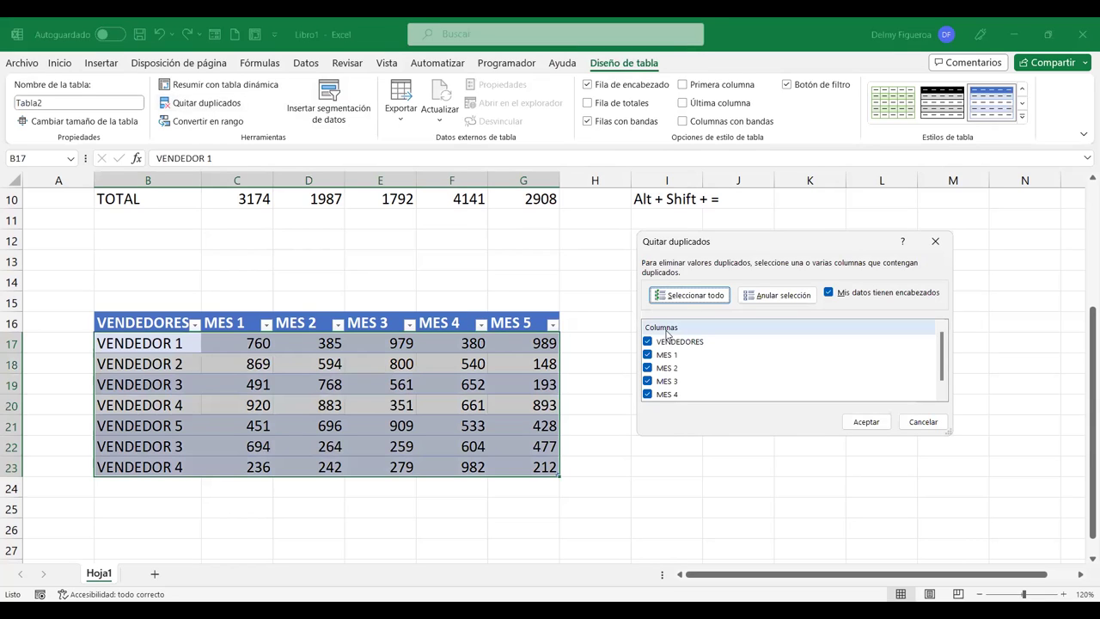
left_click(649, 346)
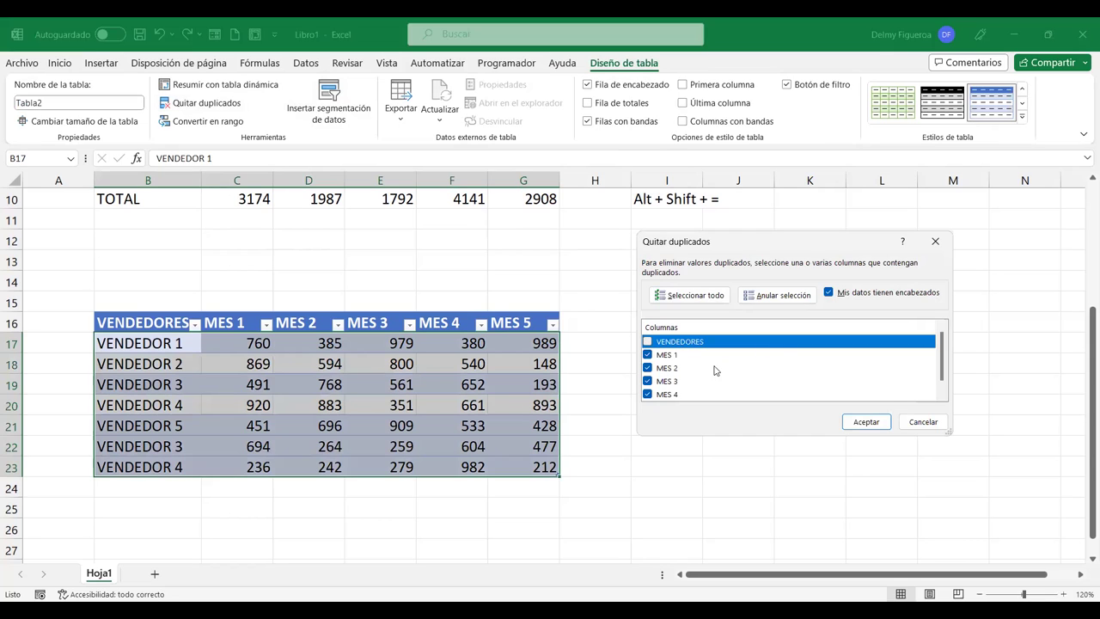
scroll(714, 373, "down", 1)
scroll(717, 375, "up", 1)
left_click(874, 426)
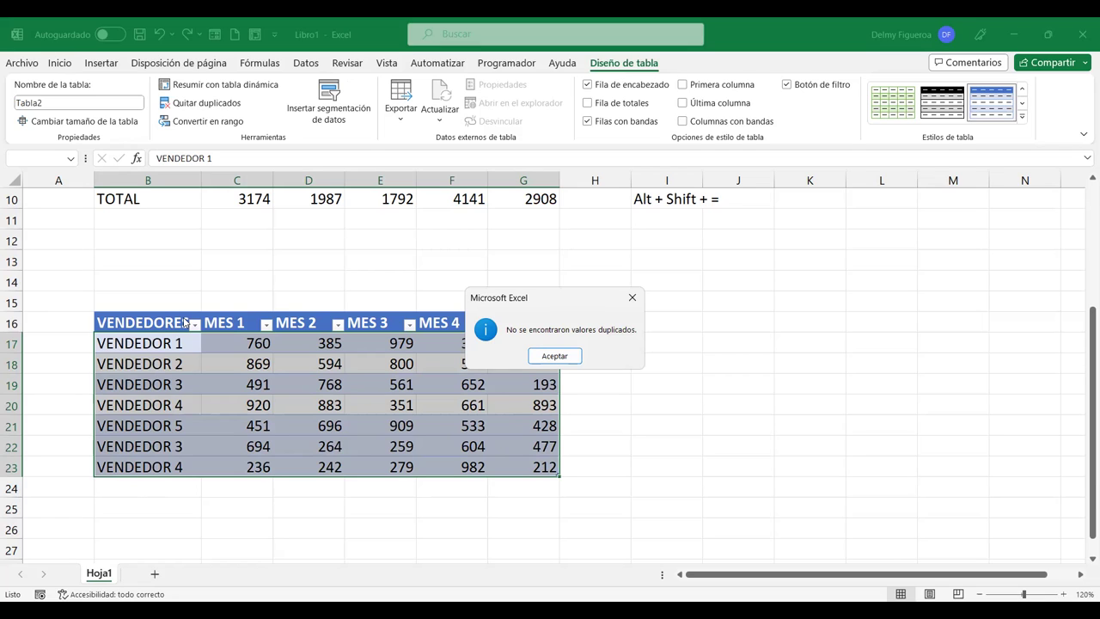
left_click(556, 365)
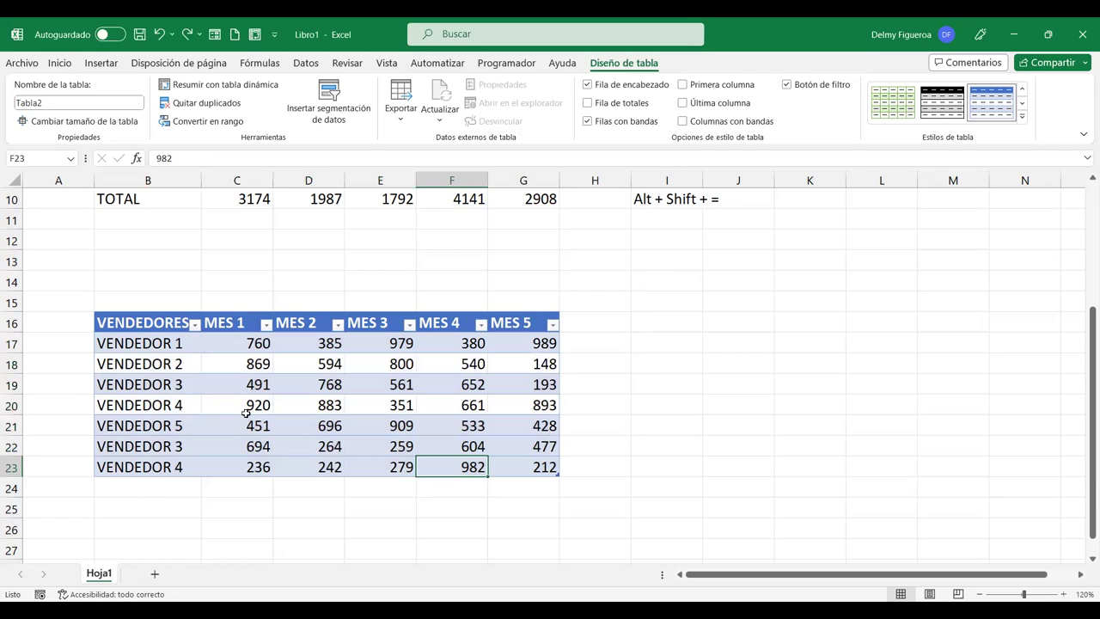
Copy the original VENDEDOR 3 values from C19:G19 over the repeated VENDEDOR 3 row in C22:G22.
left_click(246, 423)
left_click(247, 446)
left_click(366, 449)
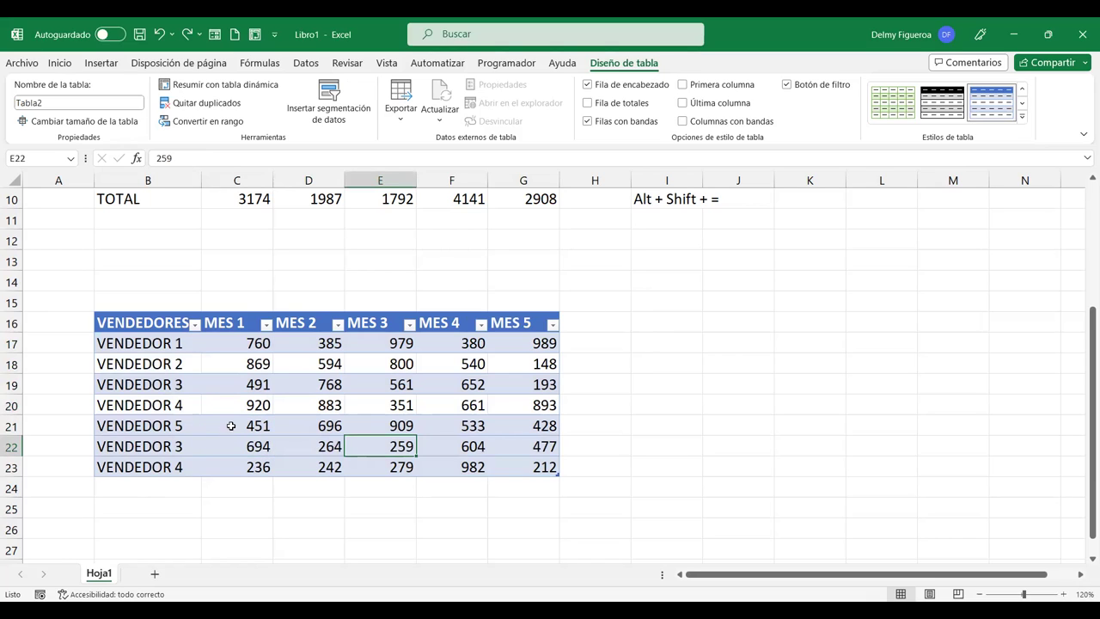
left_click_drag(255, 381, 553, 386)
key("ctrl+c")
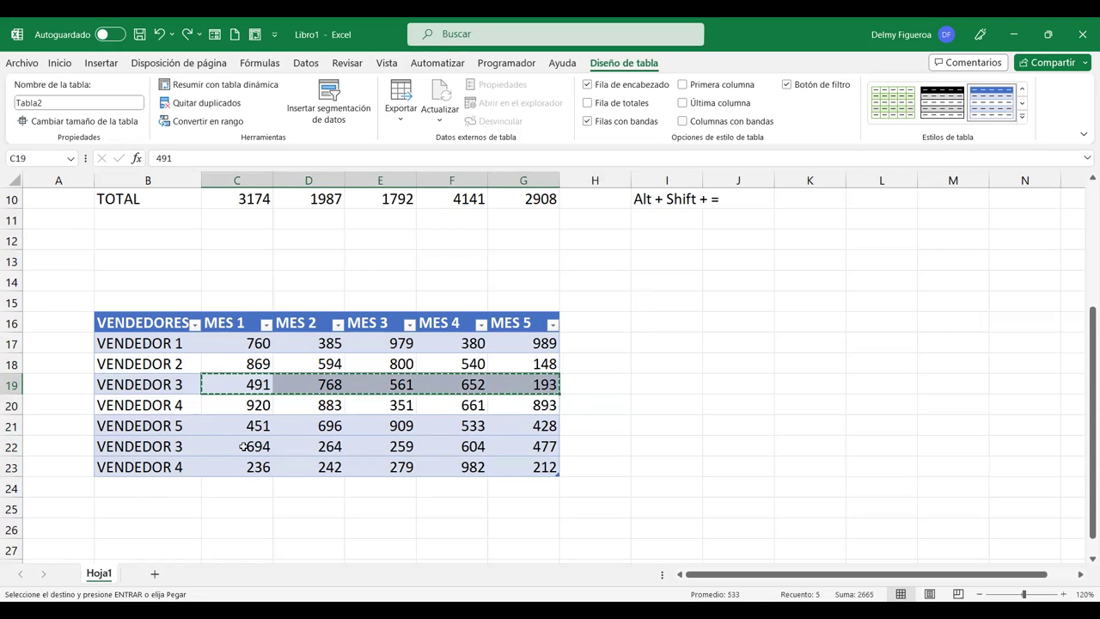
left_click(215, 446)
key("ctrl+v")
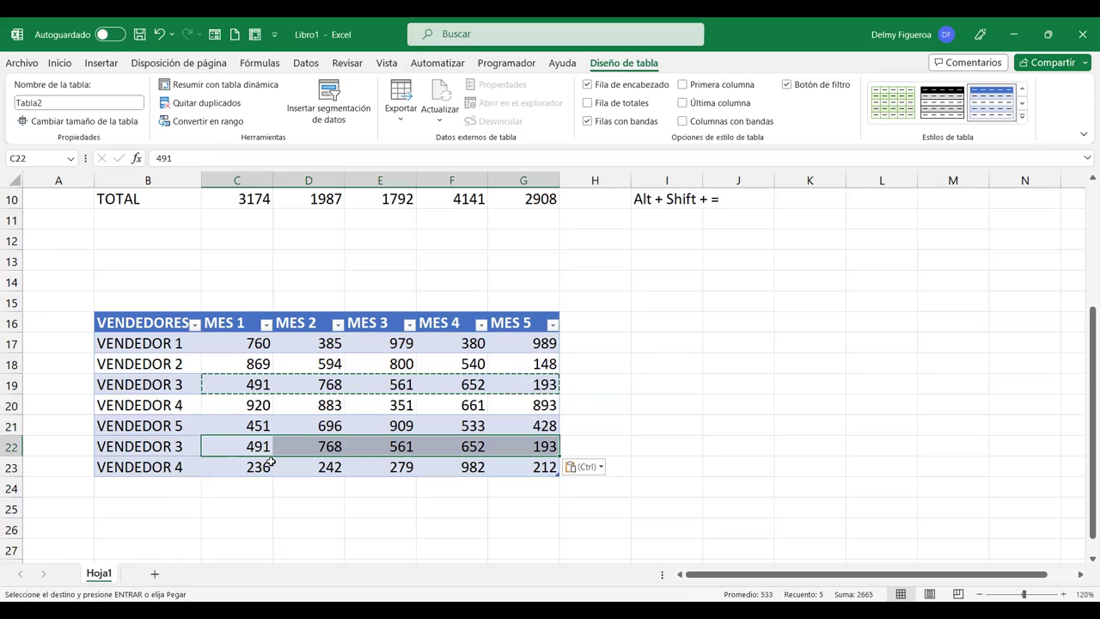
Remove the table's duplicates comparing only the columns MES 1 through MES 5, with VENDEDORES excluded, and undo the removal.
left_click(635, 386)
key("Escape")
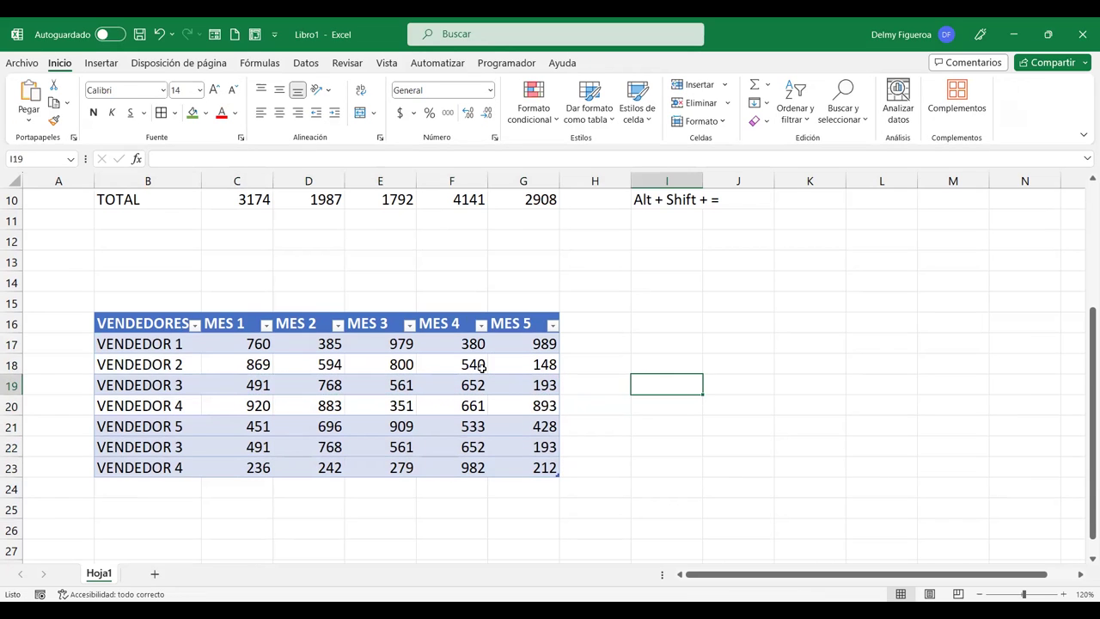
left_click(483, 362)
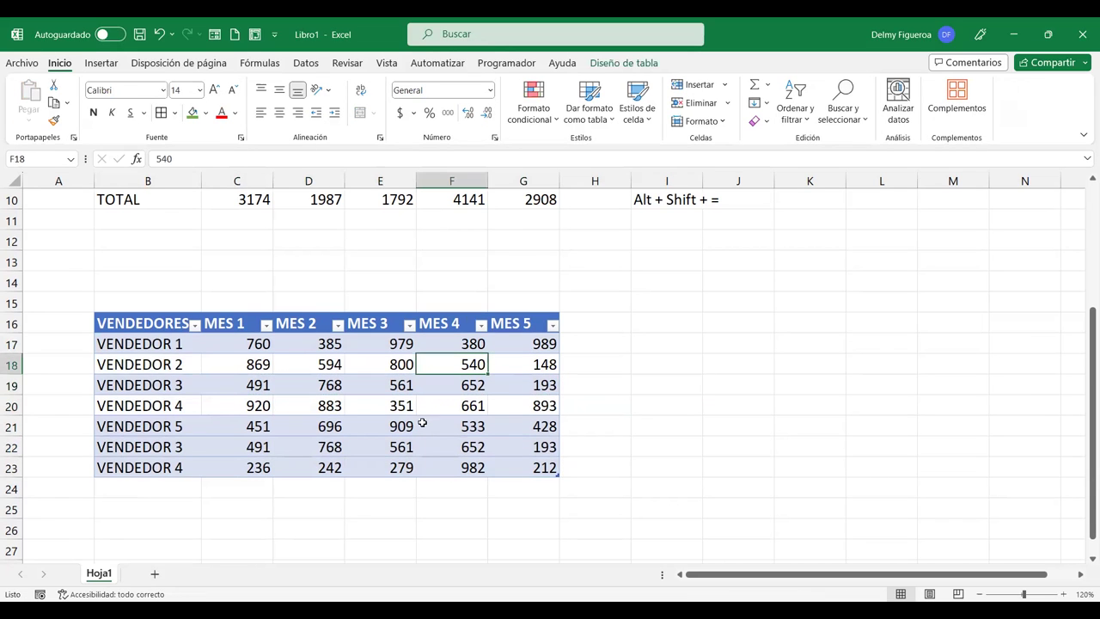
left_click(631, 64)
left_click(225, 103)
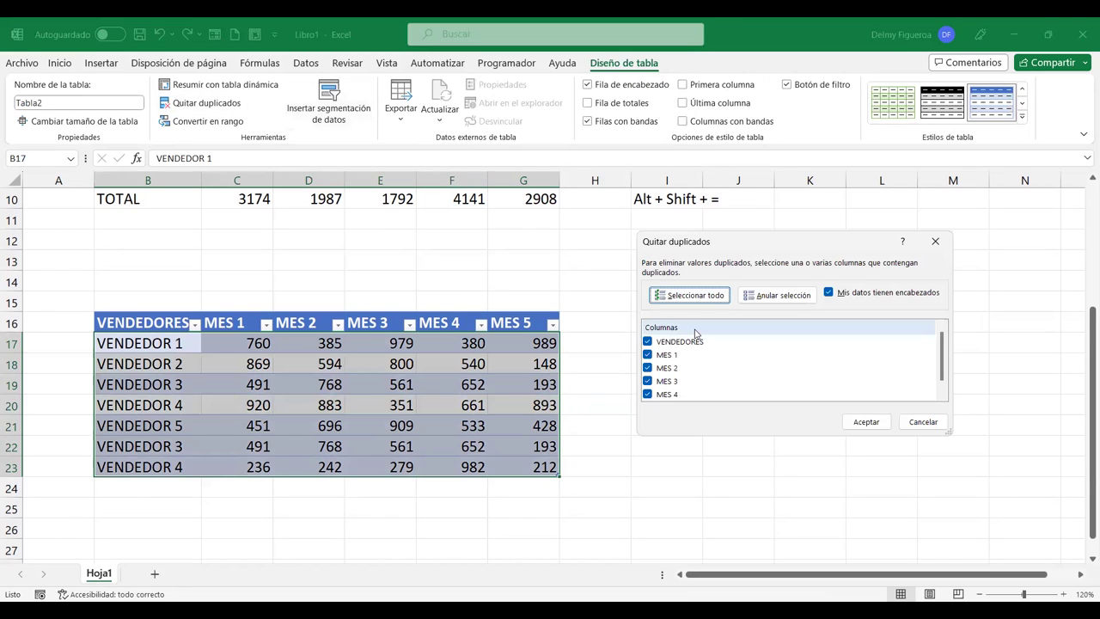
left_click(777, 297)
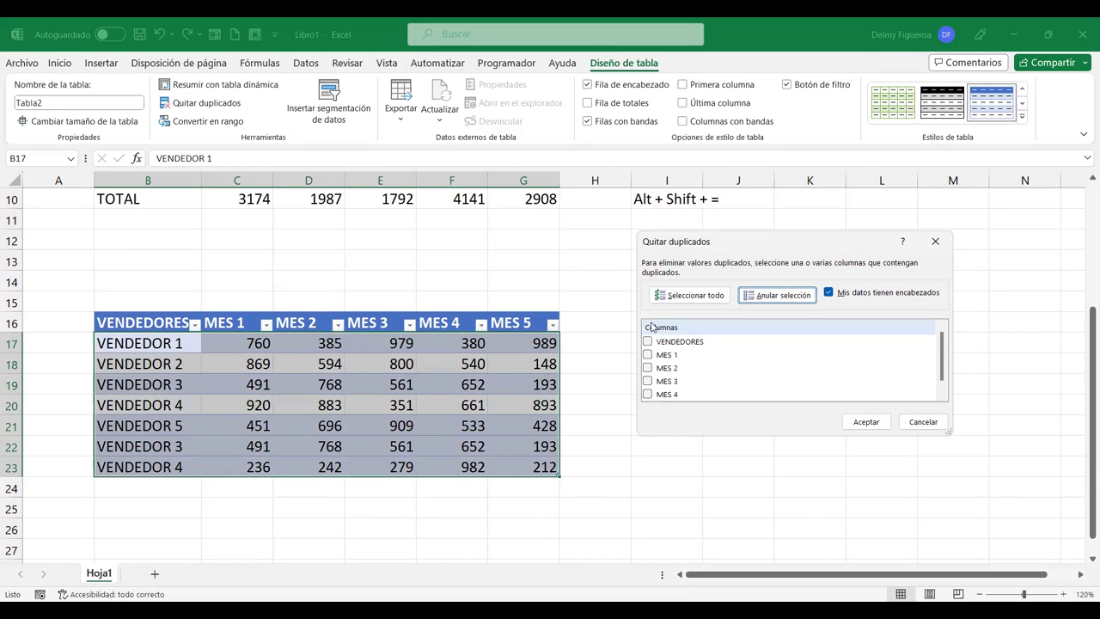
key("alt+s")
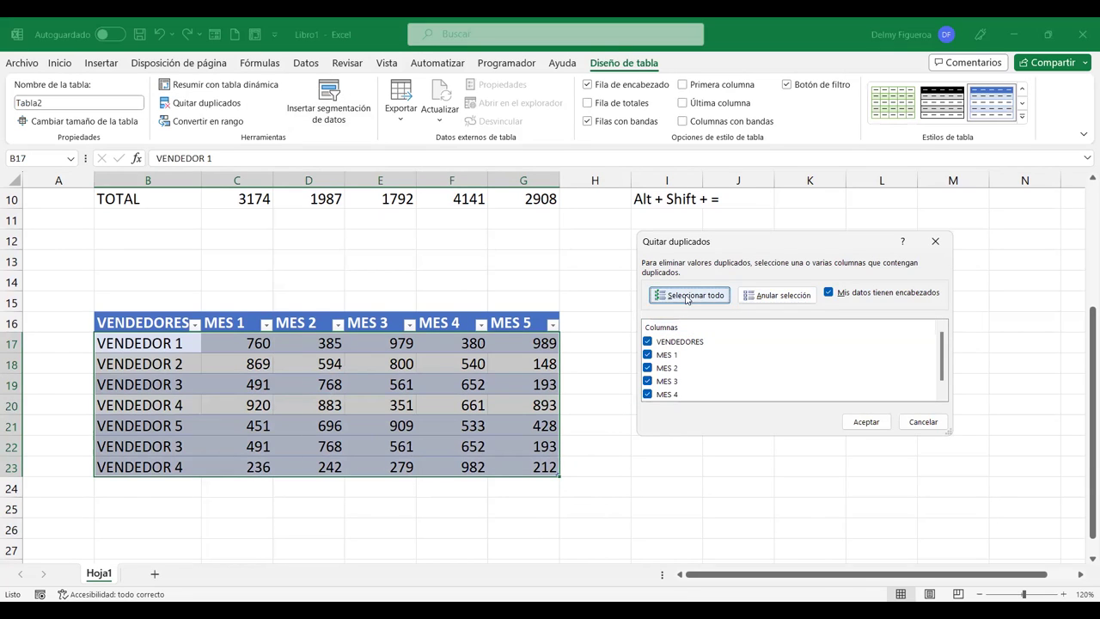
left_click(648, 343)
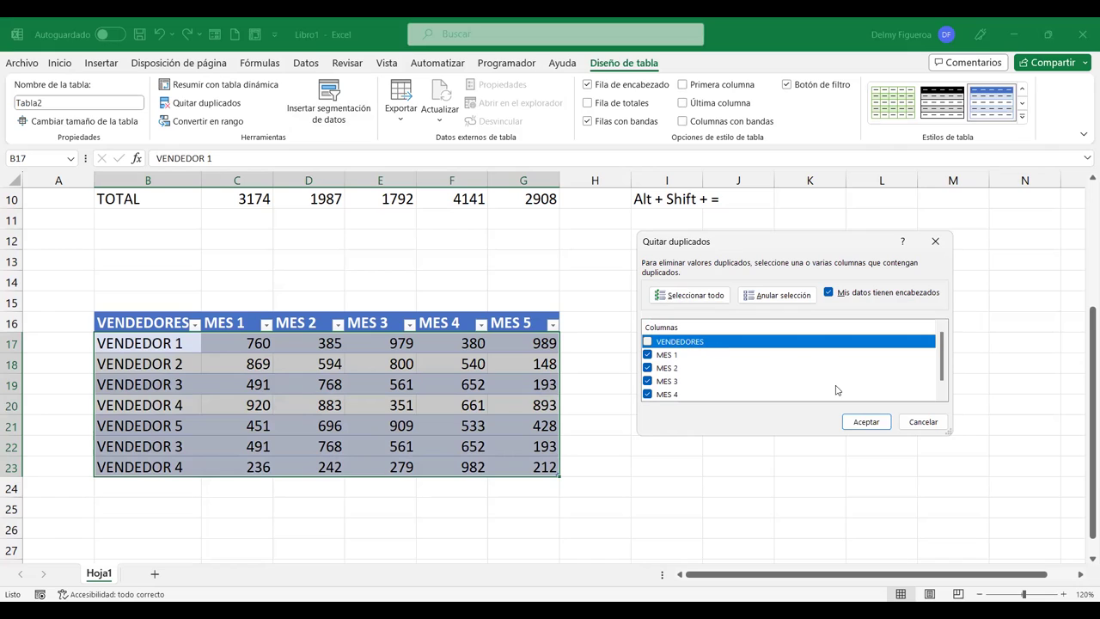
left_click(867, 422)
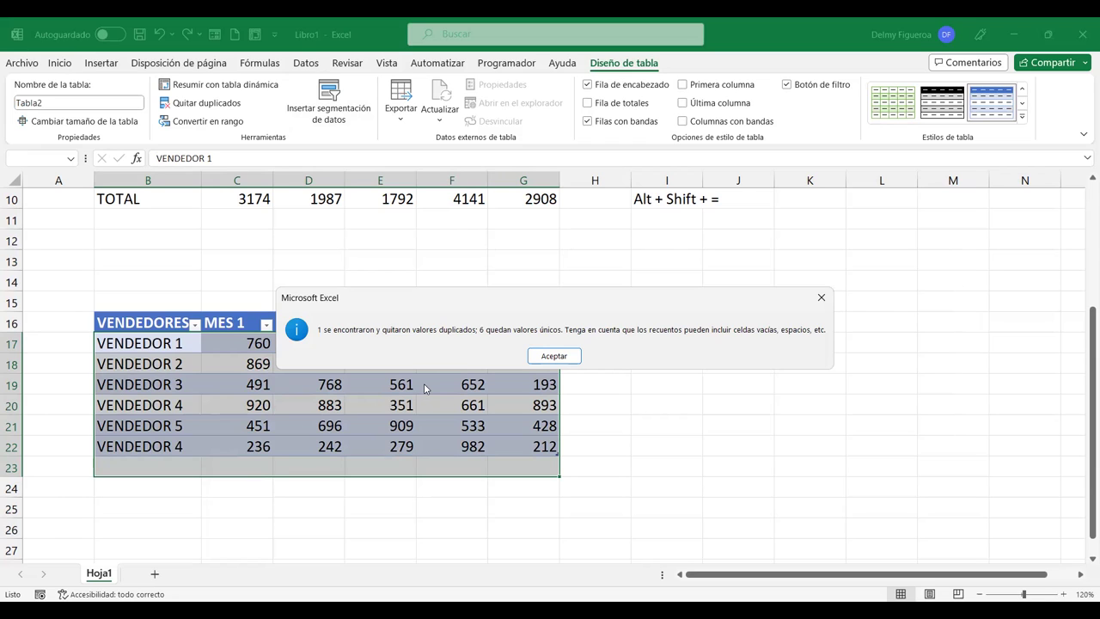
left_click(552, 358)
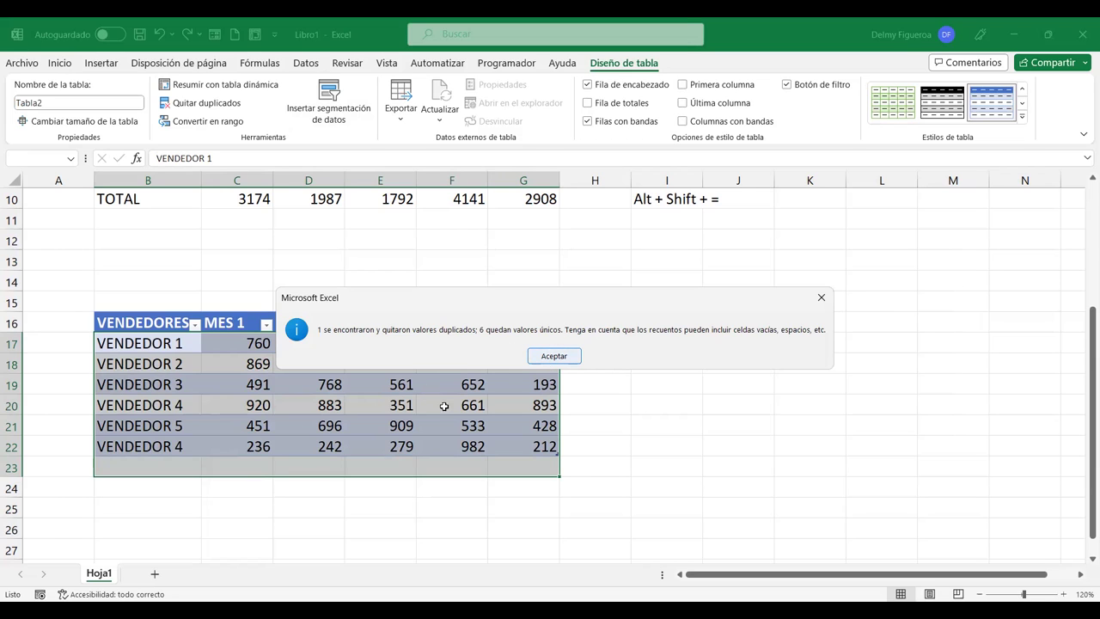
key("ctrl+z")
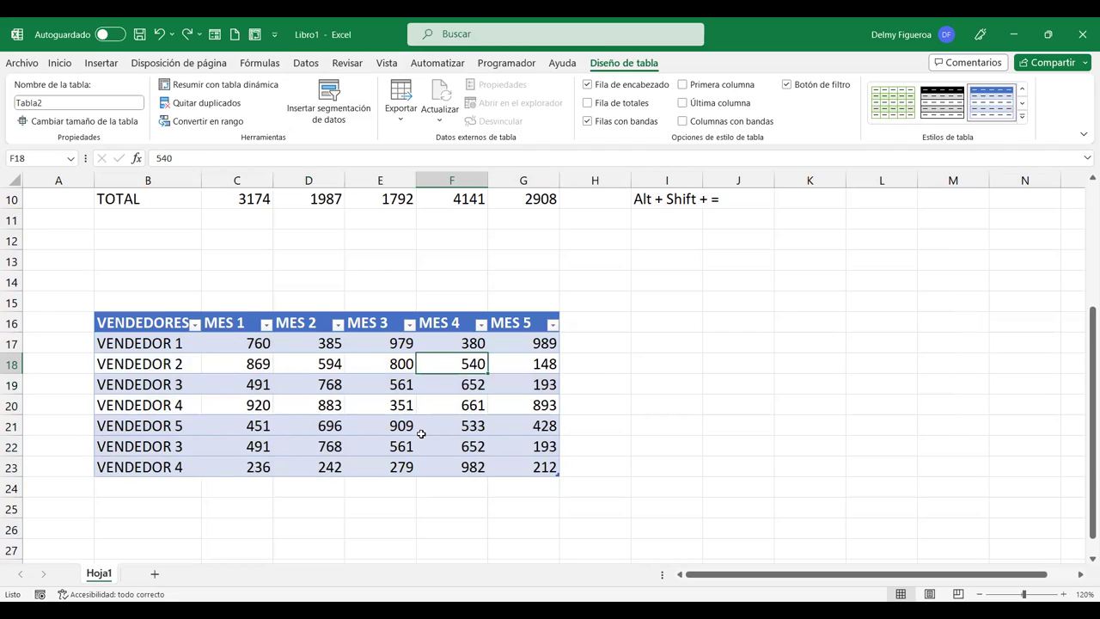
Remove the table's duplicates comparing all columns, VENDEDORES and MES 1 through MES 5, with headers included.
left_click(325, 445)
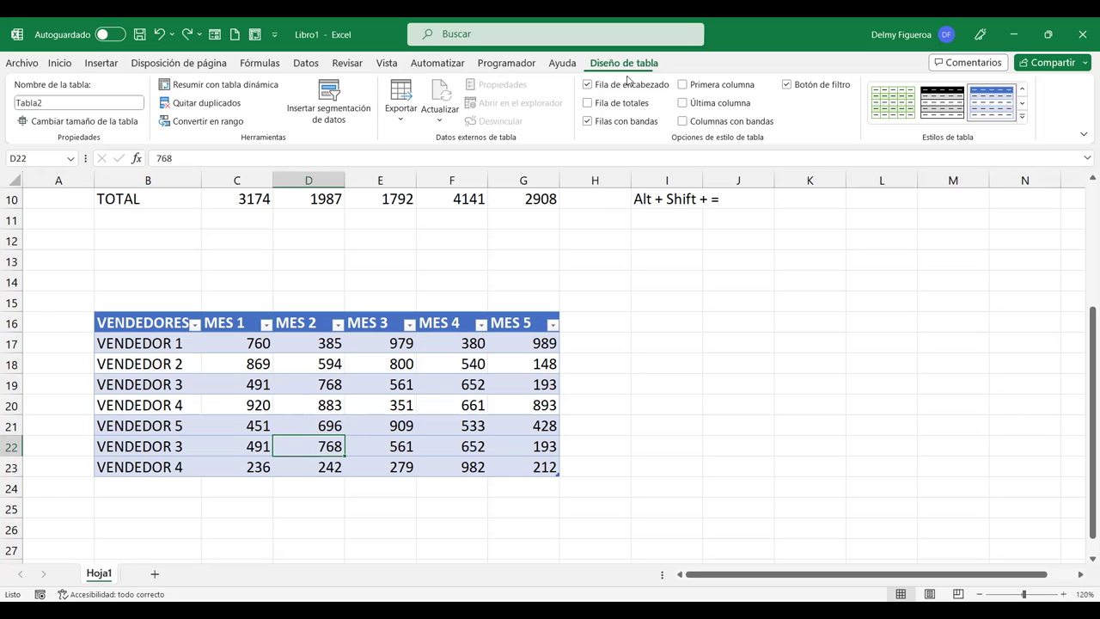
left_click(178, 103)
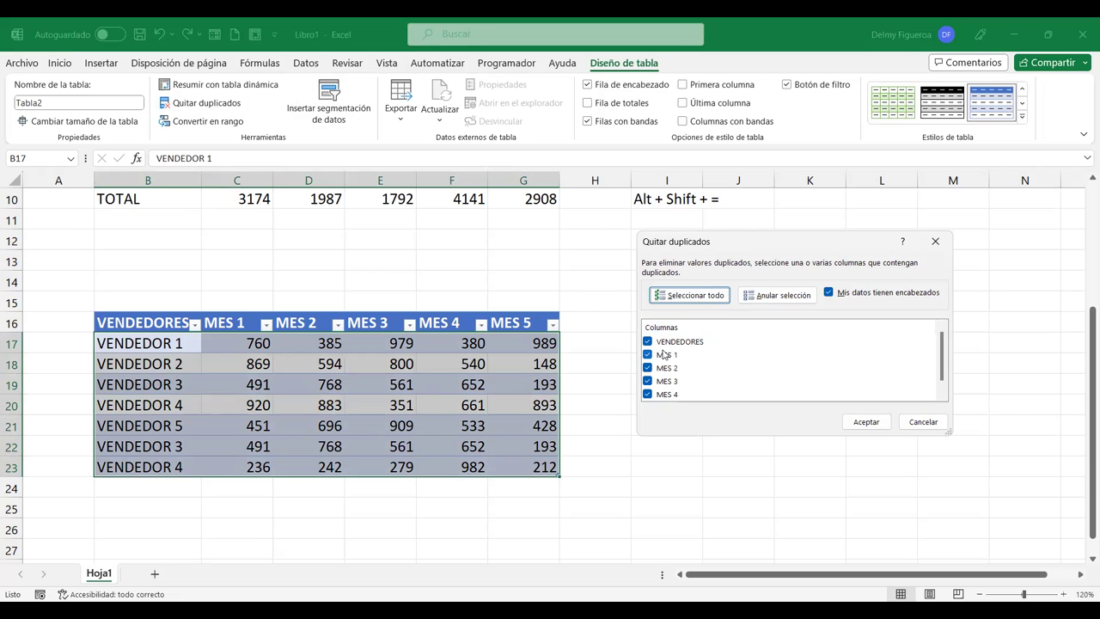
scroll(667, 348, "down", 1)
scroll(669, 361, "up", 1)
scroll(676, 374, "down", 1)
scroll(689, 380, "up", 1)
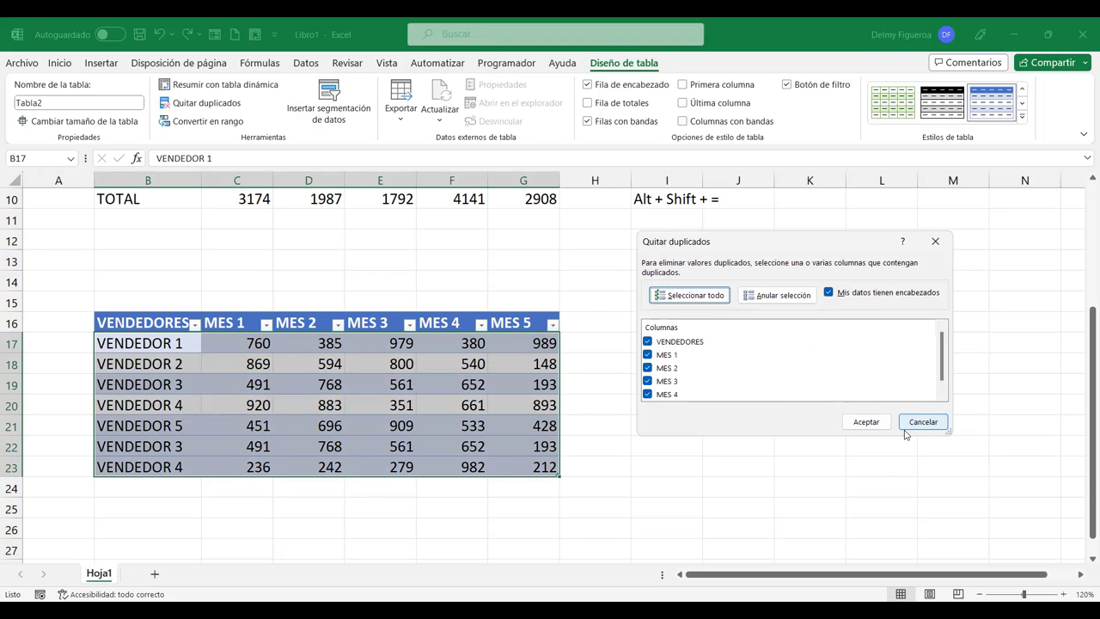
left_click(867, 421)
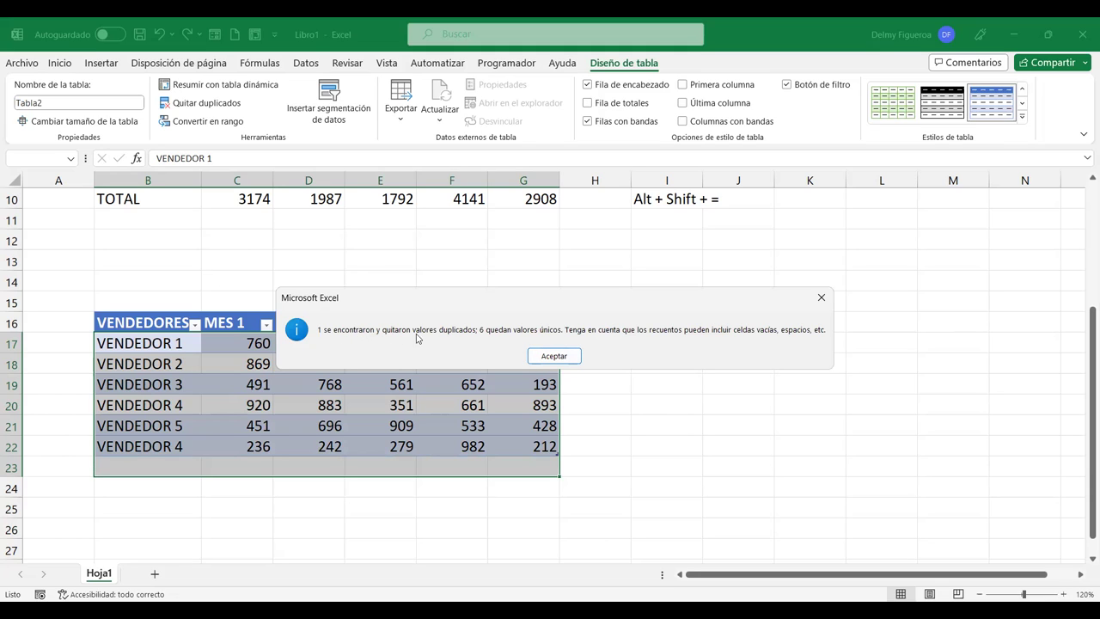
left_click(554, 356)
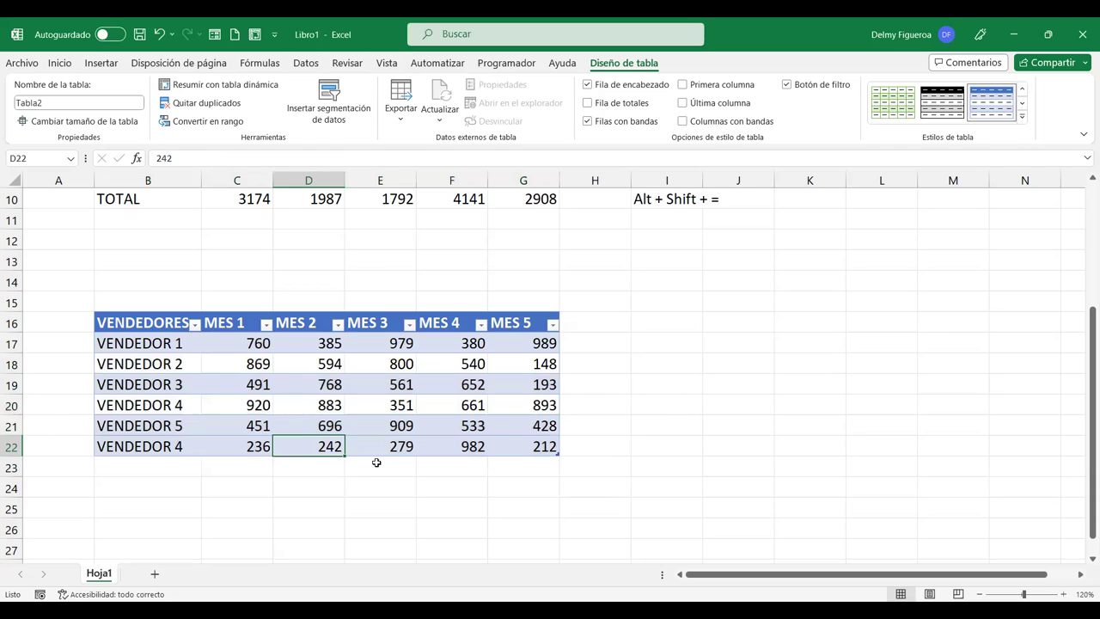
left_click(322, 469)
left_click(336, 429)
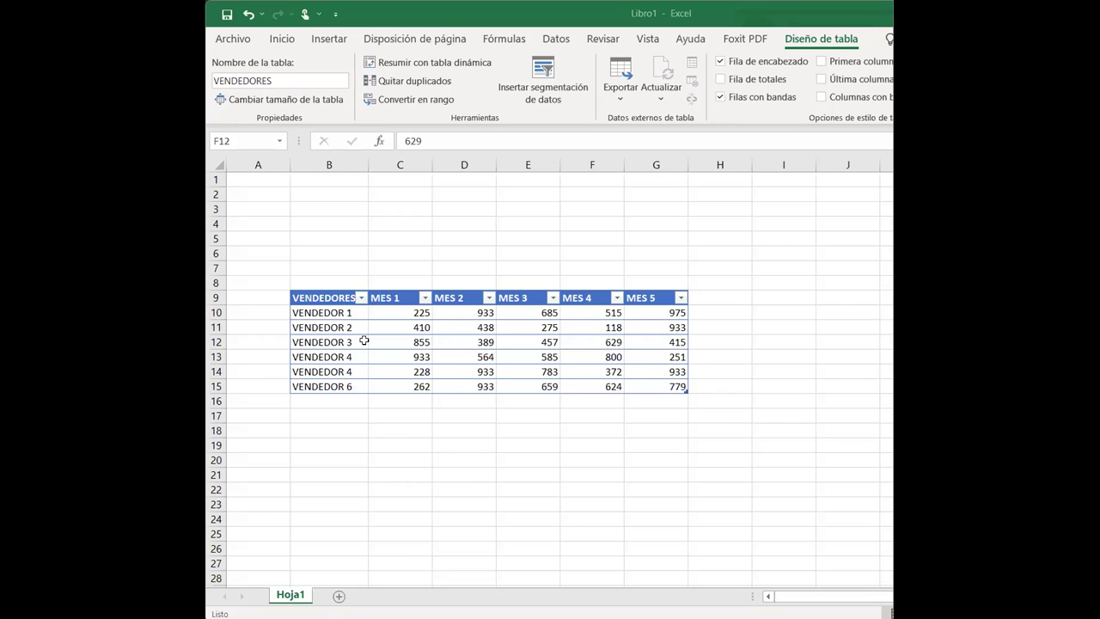
Select the repeated 933 values in cells D10, C13, G11, D14 and G14 of the VENDEDORES table to compare where they occur.
left_click(405, 335)
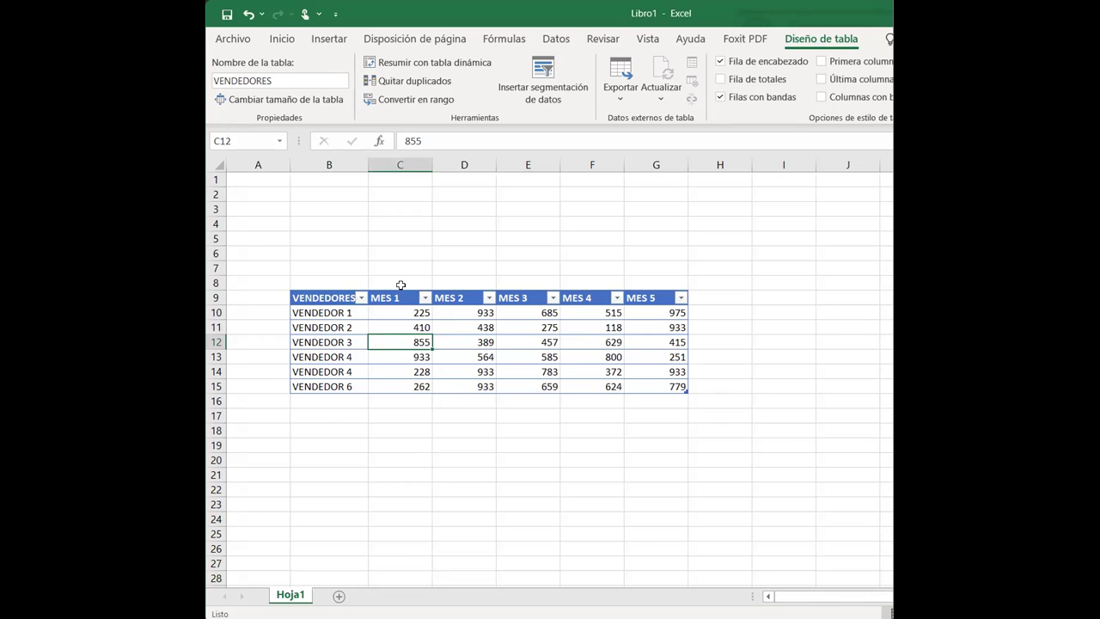
left_click_drag(474, 312, 434, 343)
left_click(481, 311)
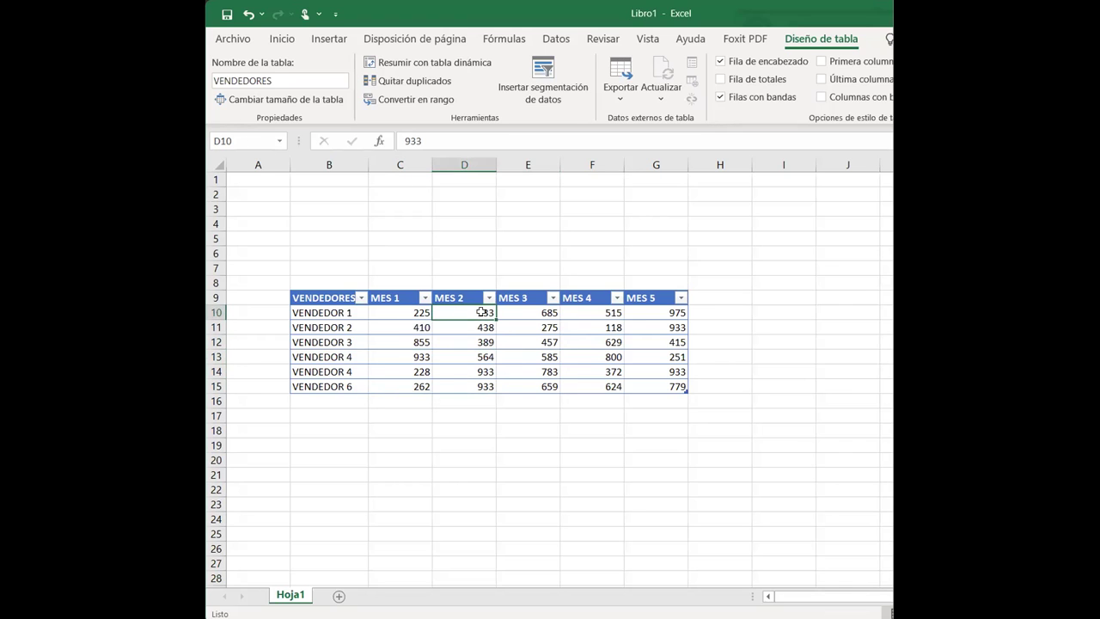
left_click(417, 358, "ctrl")
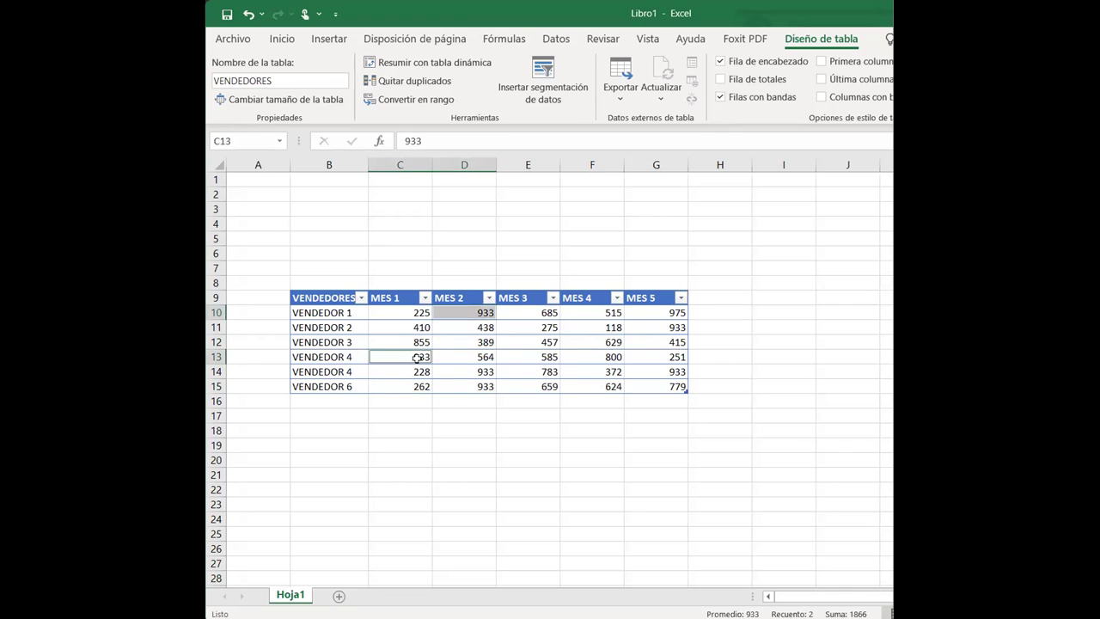
left_click(657, 328, "ctrl")
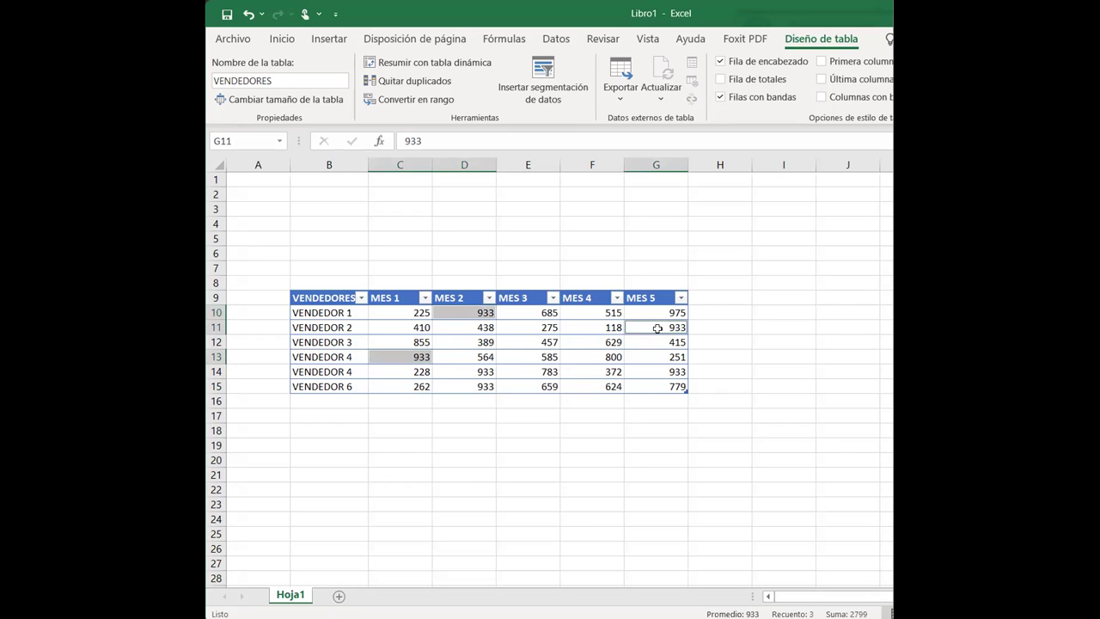
left_click(483, 371, "ctrl")
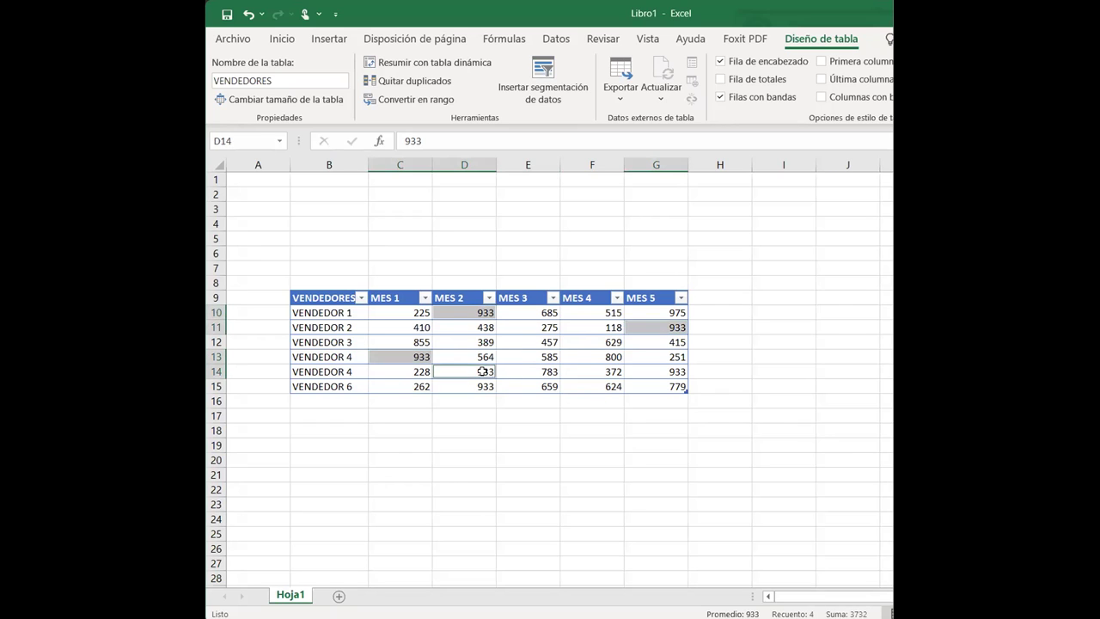
left_click(656, 368, "ctrl")
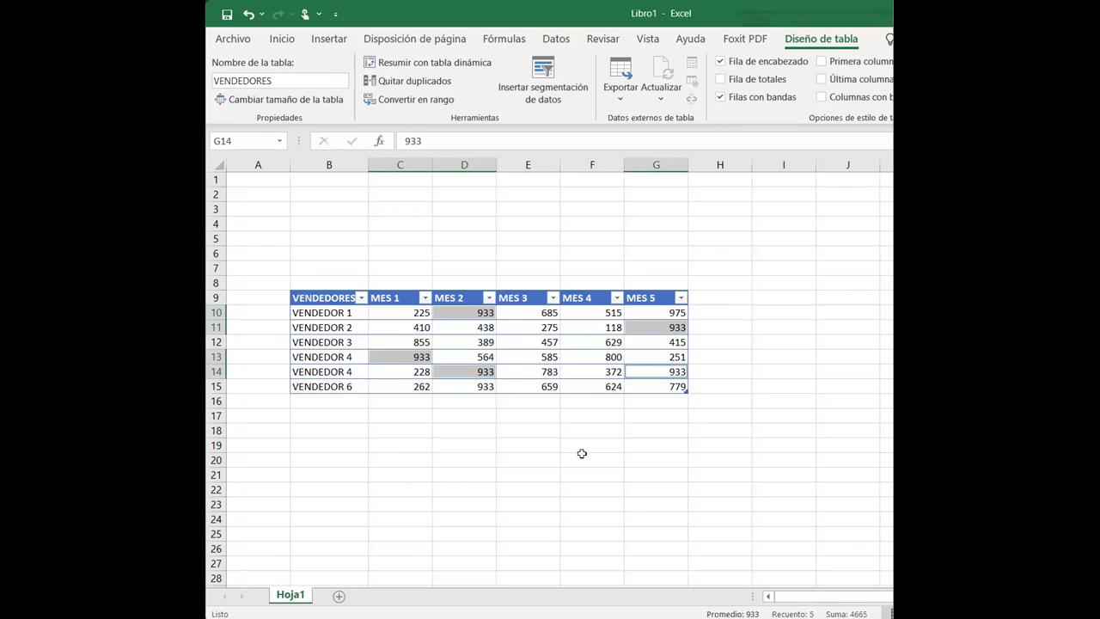
left_click(581, 453)
Try to remove duplicates from the VENDEDORES table using the default column selection.
left_click(504, 341)
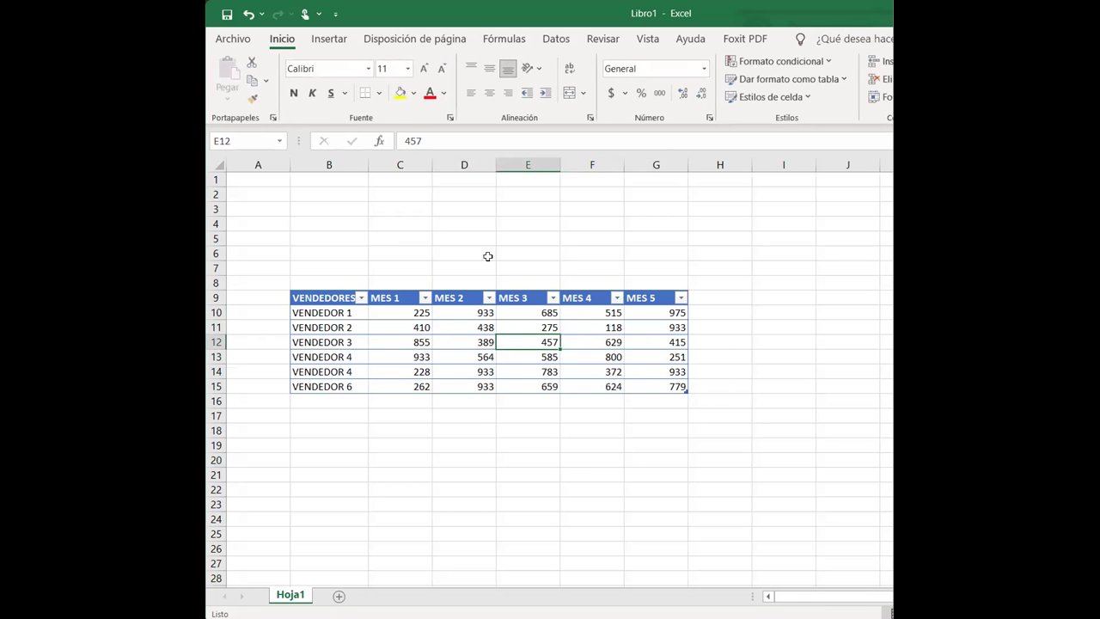
left_click(413, 81)
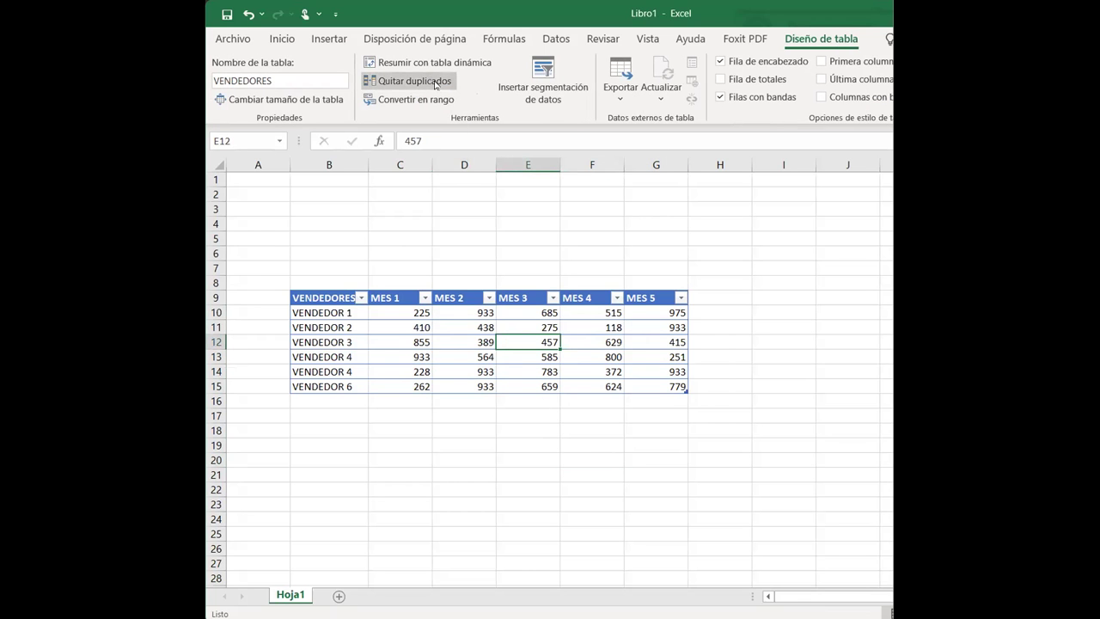
left_click(635, 409)
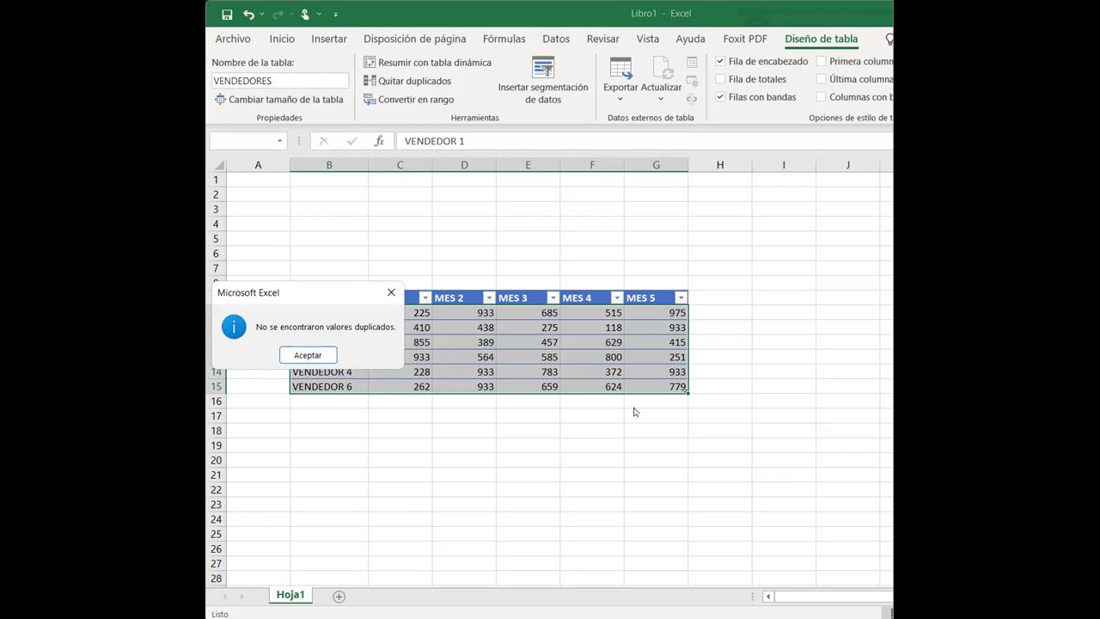
left_click(313, 355)
Open duplicate removal for the VENDEDORES table, review its column list and place the dialog clear of the table rows.
left_click(388, 342)
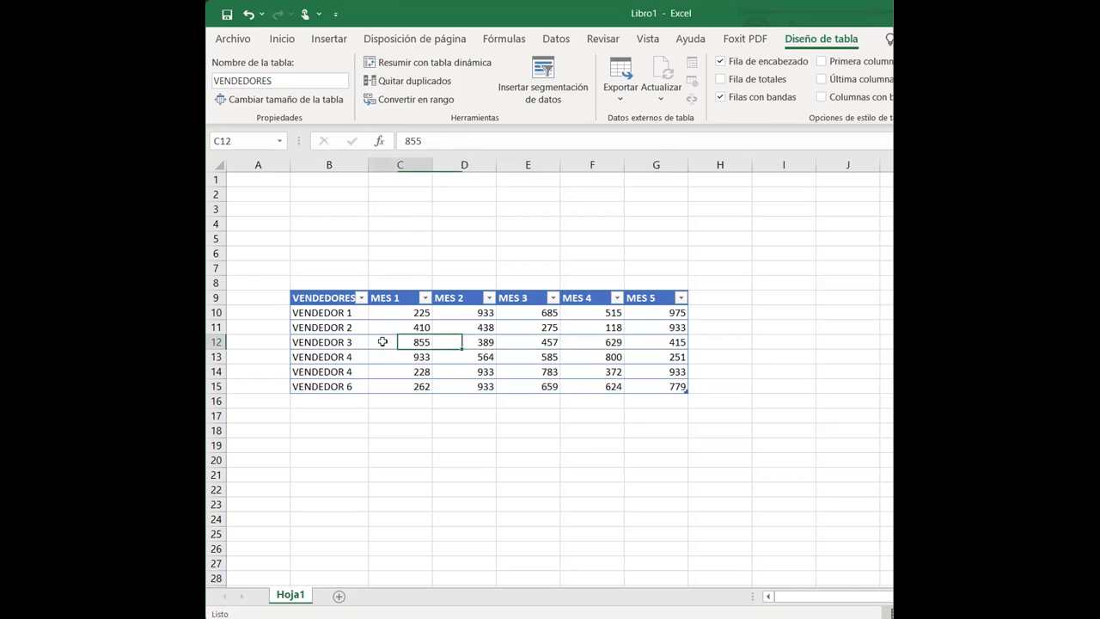
left_click(402, 81)
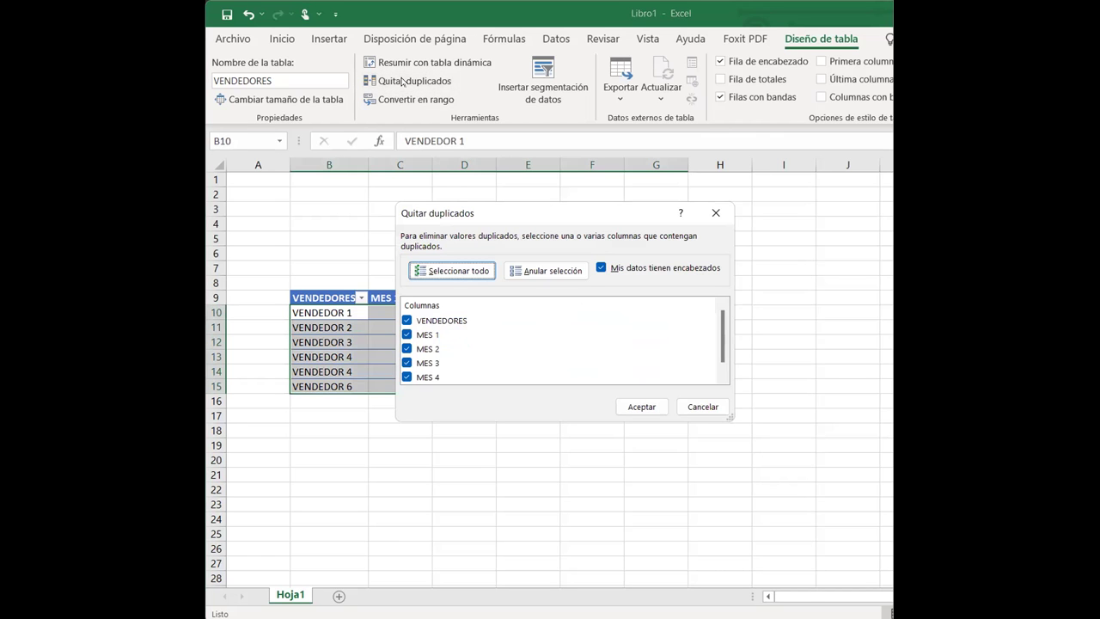
left_click_drag(596, 211, 495, 200)
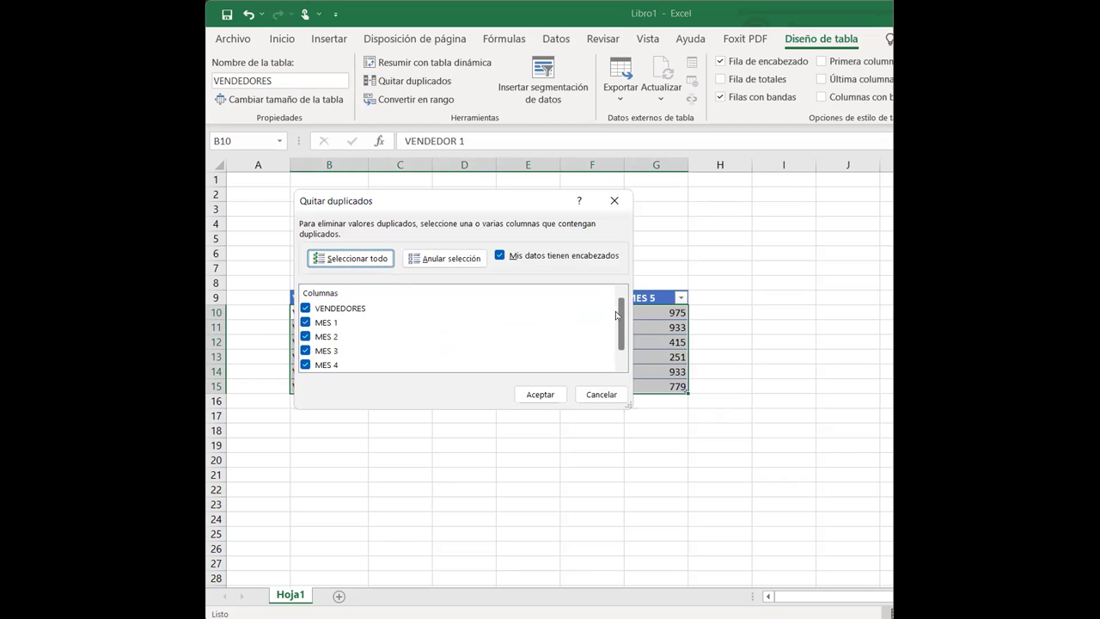
left_click_drag(621, 317, 615, 379)
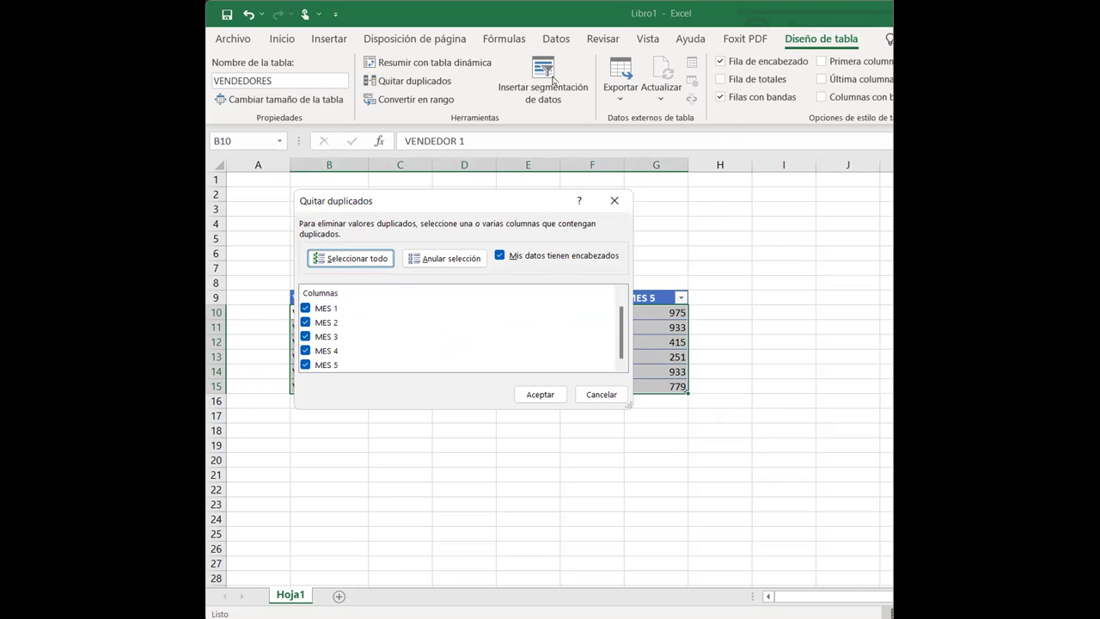
left_click_drag(553, 80, 555, 89)
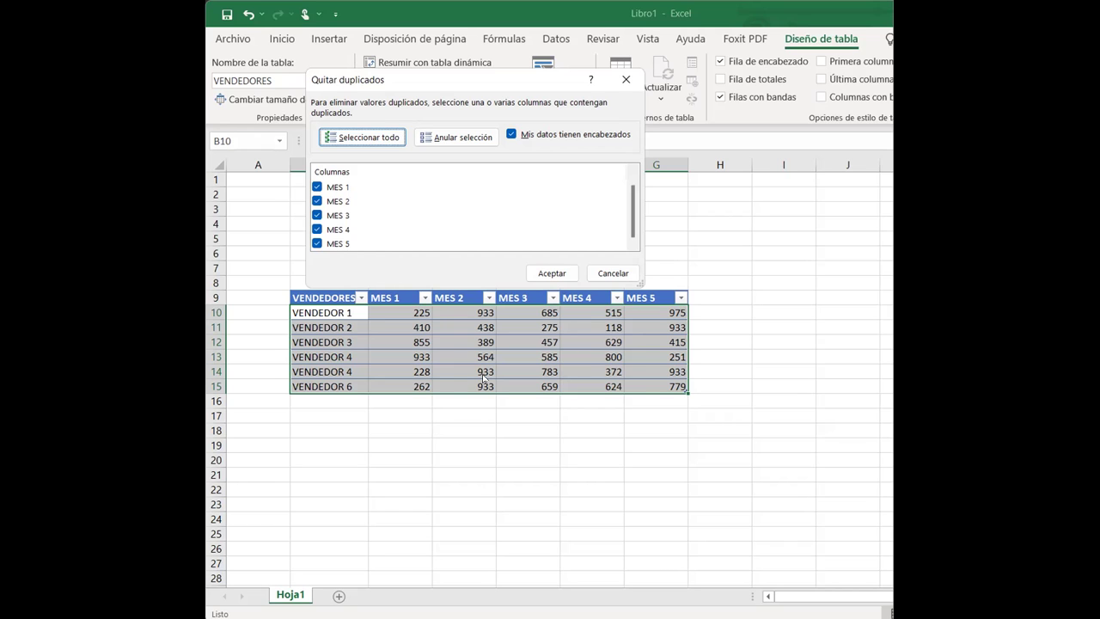
scroll(626, 210, "up", 1)
Remove the VENDEDORES table's duplicates comparing only the VENDEDORES column, with all MES columns cleared and headers included.
left_click(437, 139)
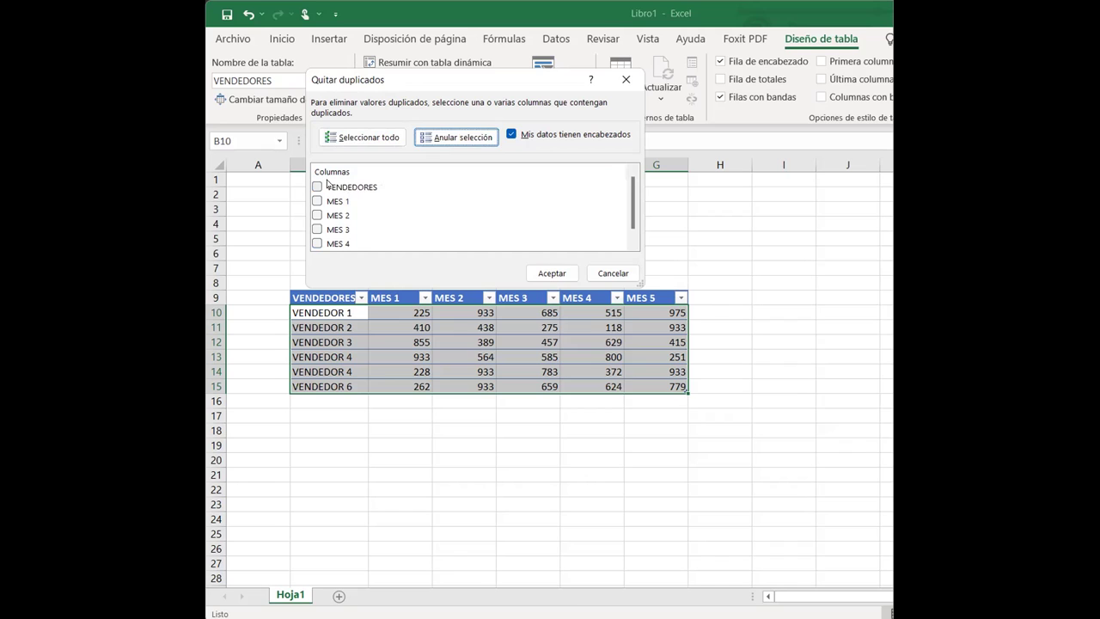
left_click(326, 184)
left_click(318, 187)
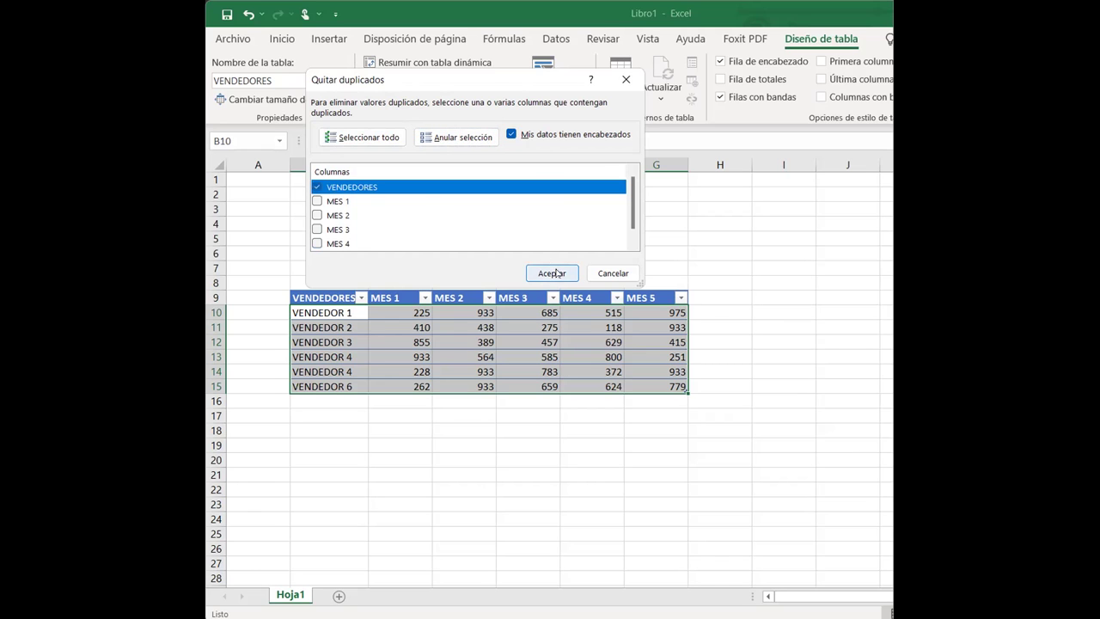
left_click(557, 274)
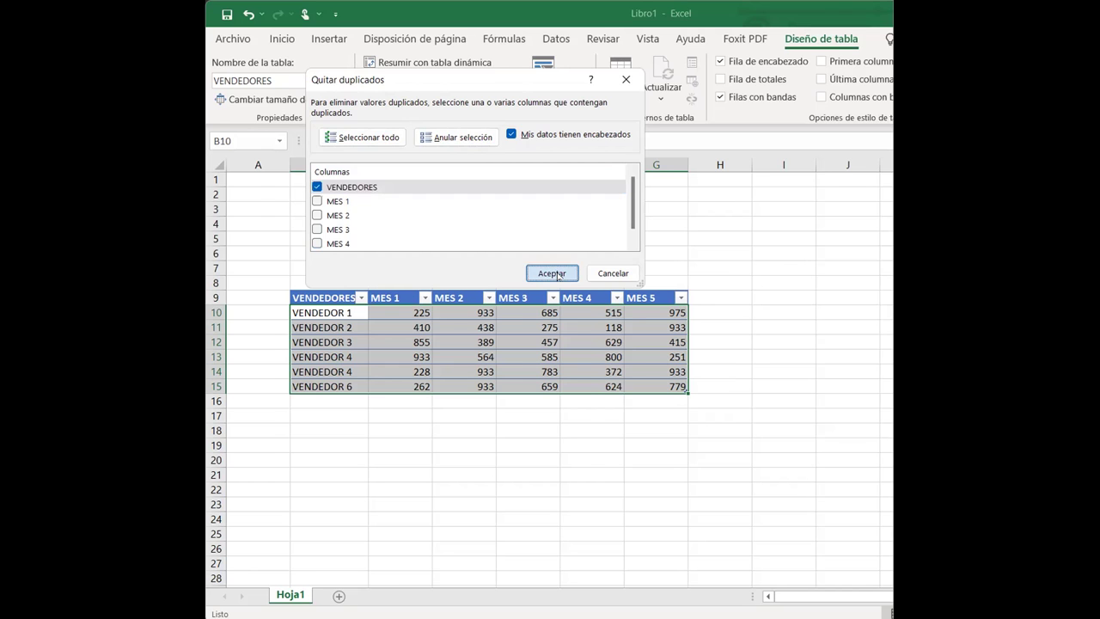
left_click(553, 273)
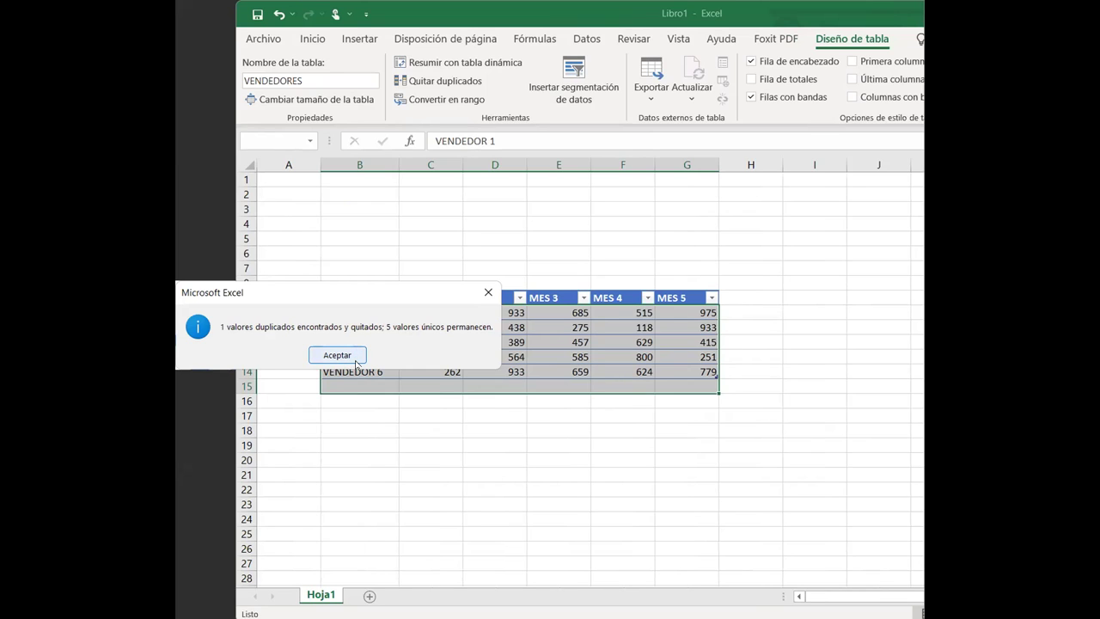
left_click(329, 351)
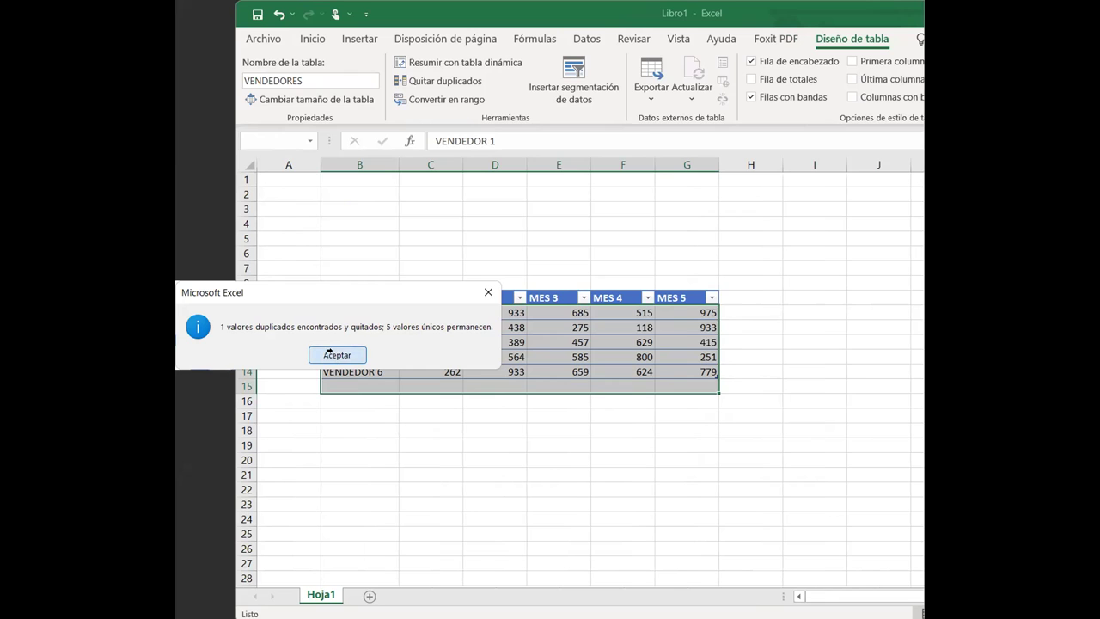
left_click(402, 347)
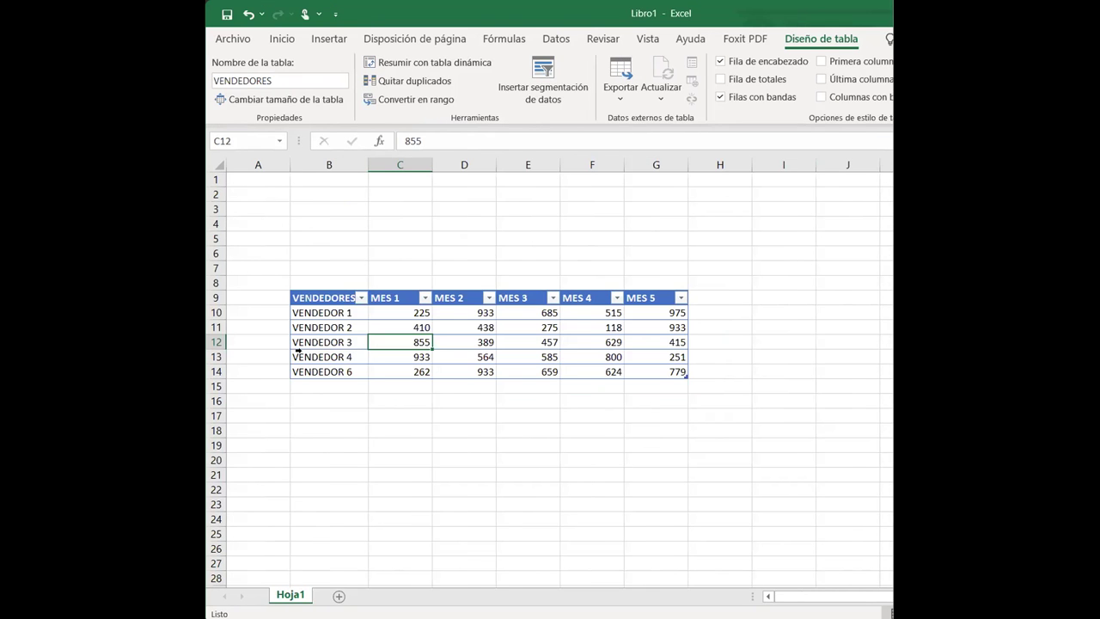
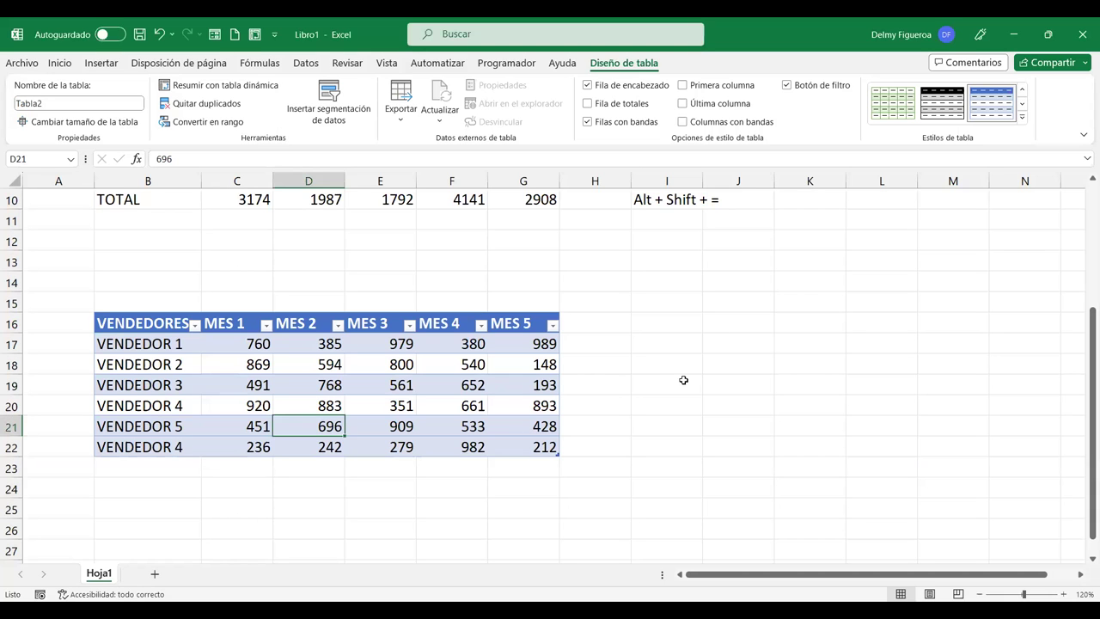
Insert slicers for MES 1, MES 2, MES 3, MES 4 and MES 5 from the VENDEDORES sales table, leaving VENDEDORES unselected.
left_click(599, 427)
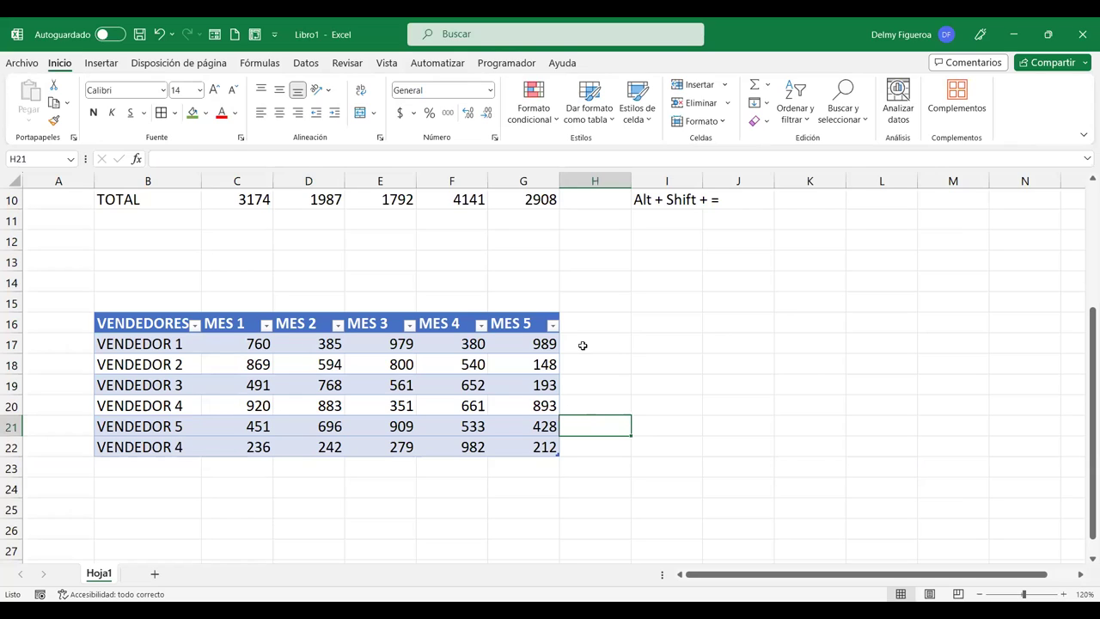
left_click(528, 364)
left_click(638, 63)
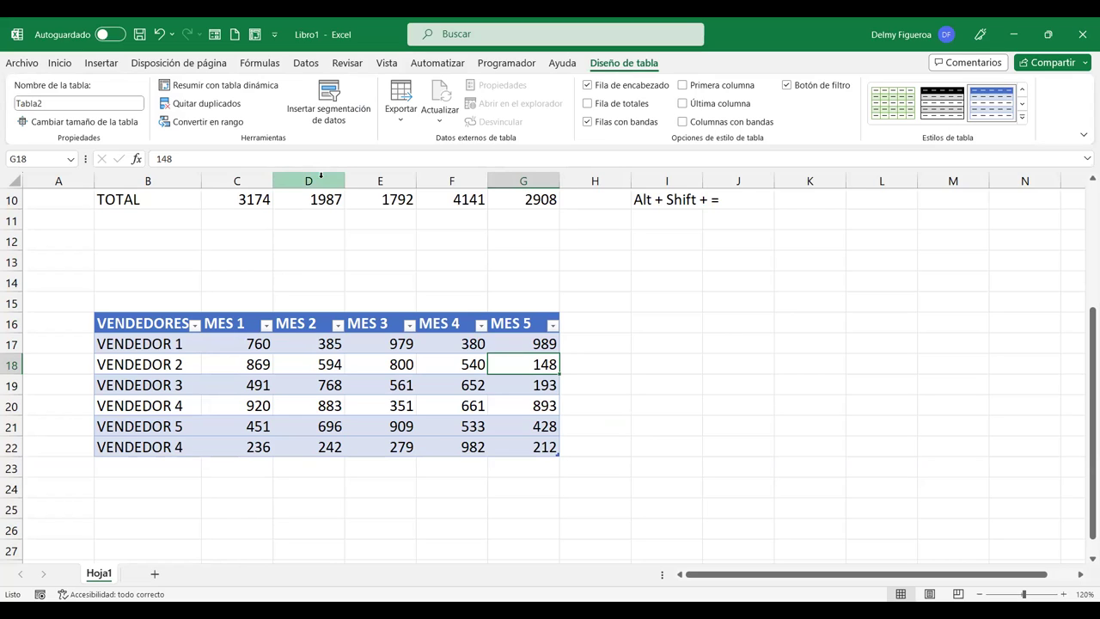
left_click(338, 102)
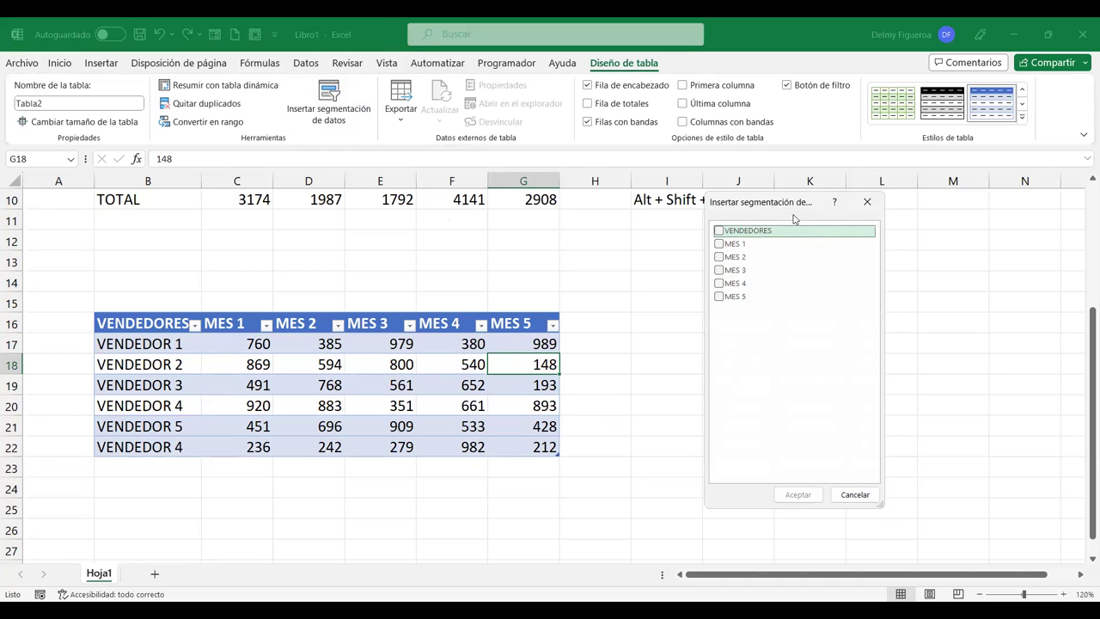
left_click(720, 245)
left_click(719, 257)
left_click(719, 270)
left_click(719, 284)
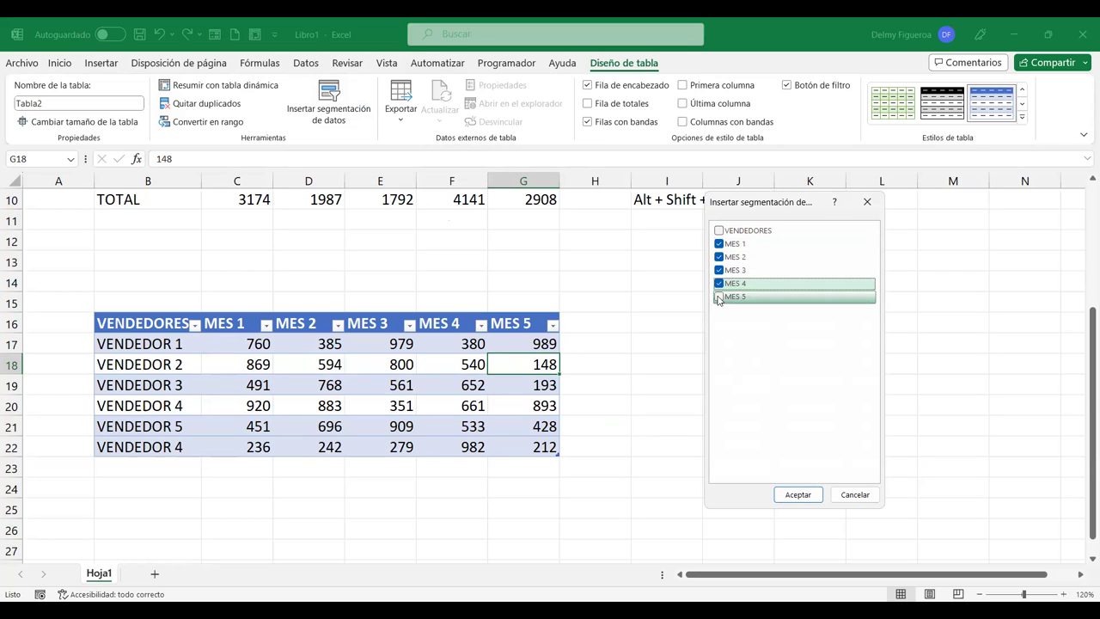
left_click(719, 297)
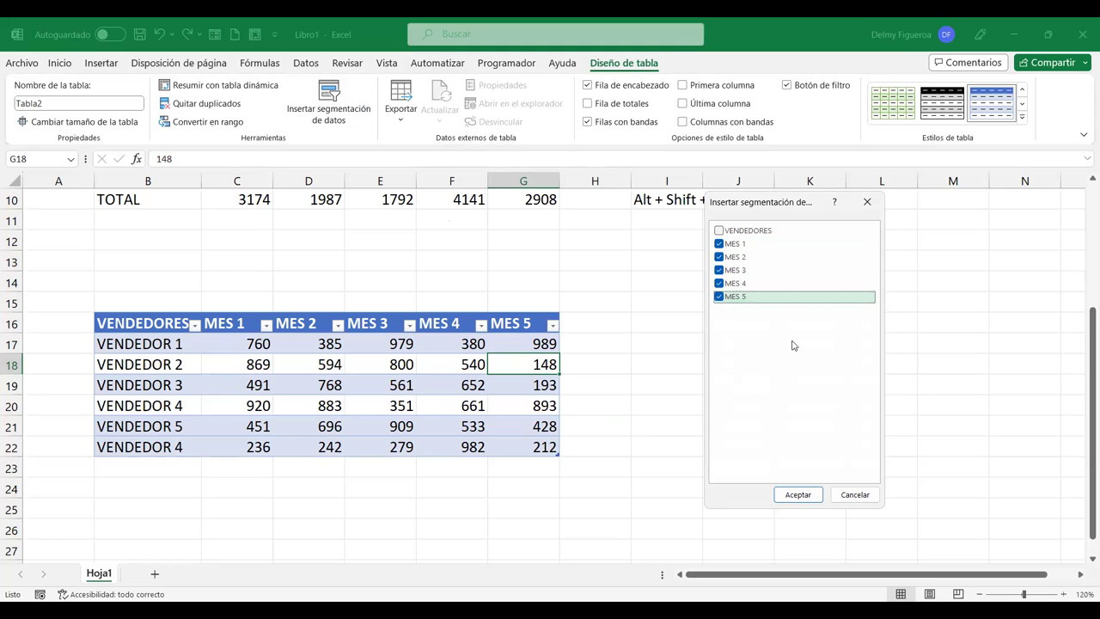
left_click(808, 497)
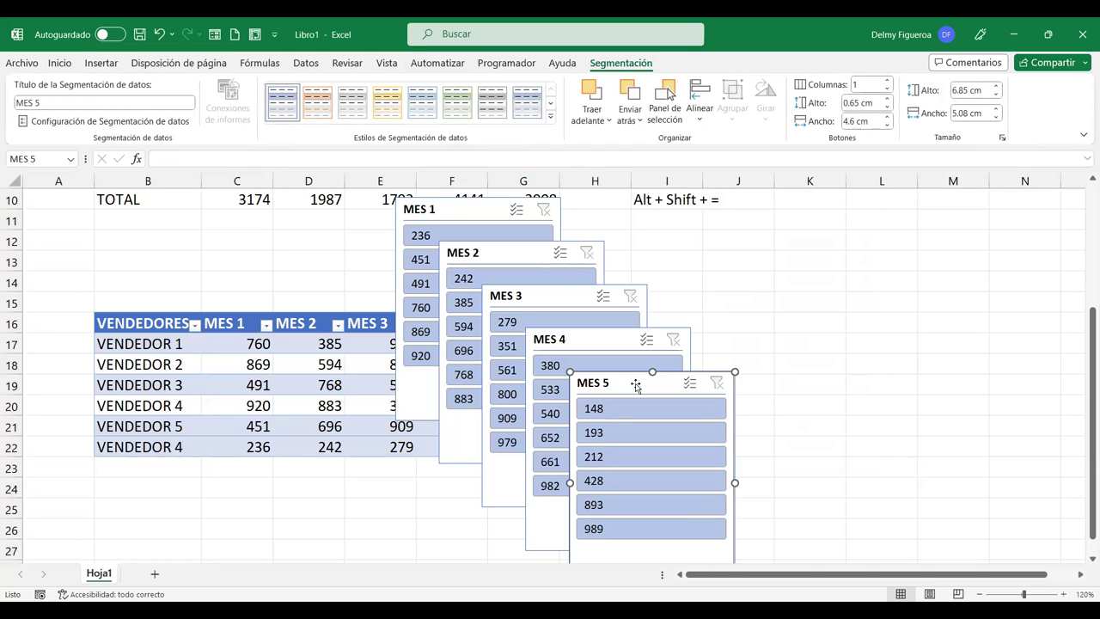
Spread the MES 1 to MES 5 slicers over the empty cells beside the table, clear of the data and each other.
left_click_drag(626, 386, 949, 259)
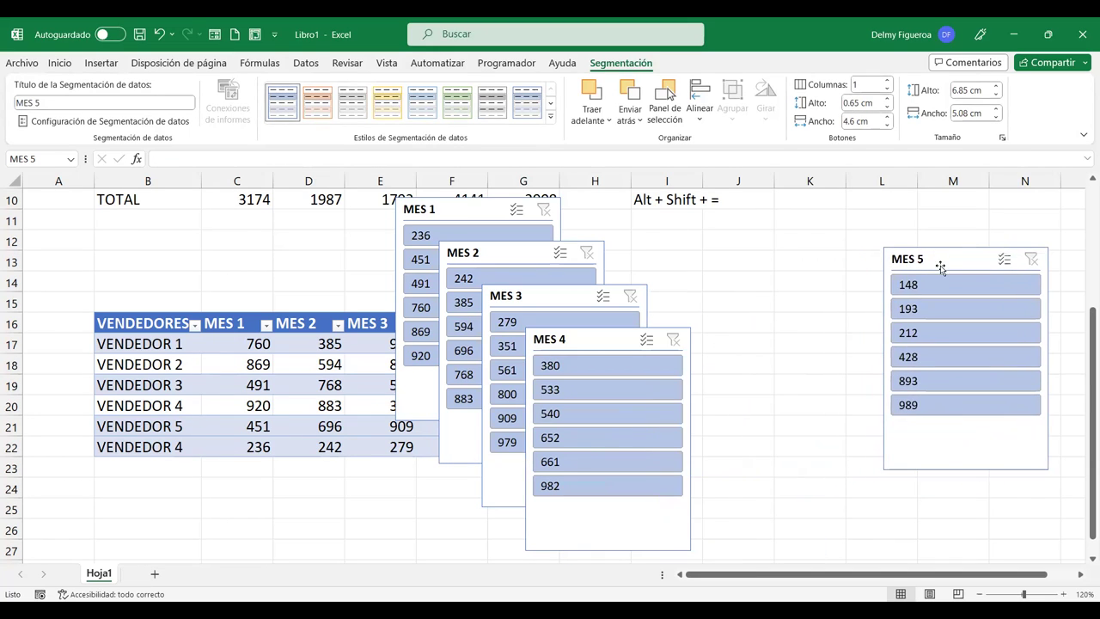
left_click_drag(581, 344, 768, 260)
left_click_drag(545, 300, 582, 305)
left_click_drag(945, 263, 974, 206)
left_click_drag(788, 251, 820, 206)
left_click_drag(595, 298, 976, 435)
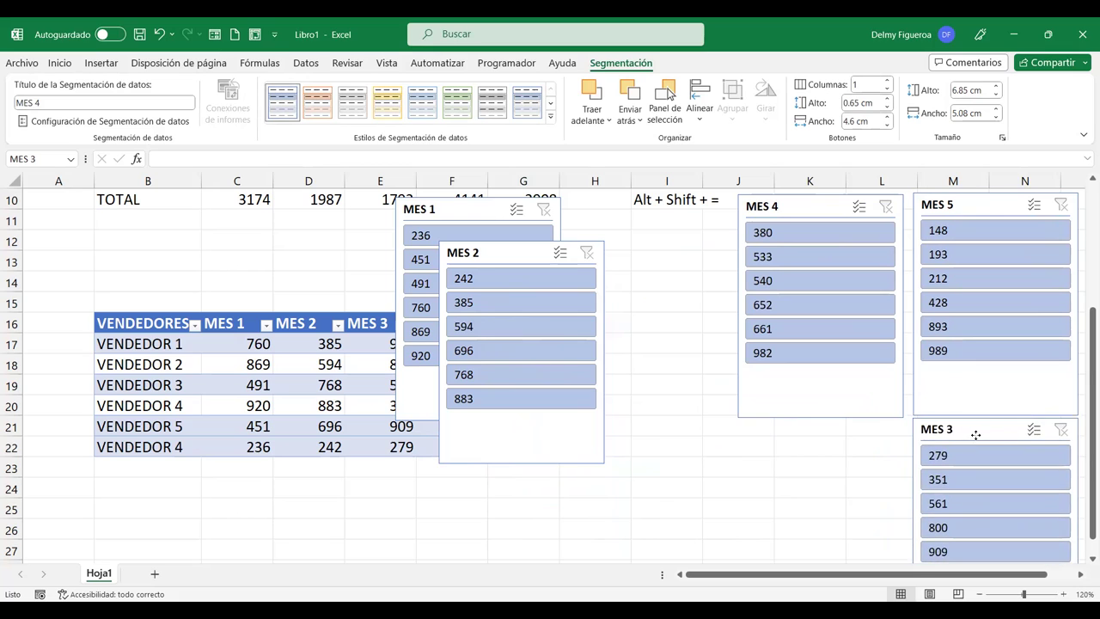
left_click_drag(510, 254, 805, 433)
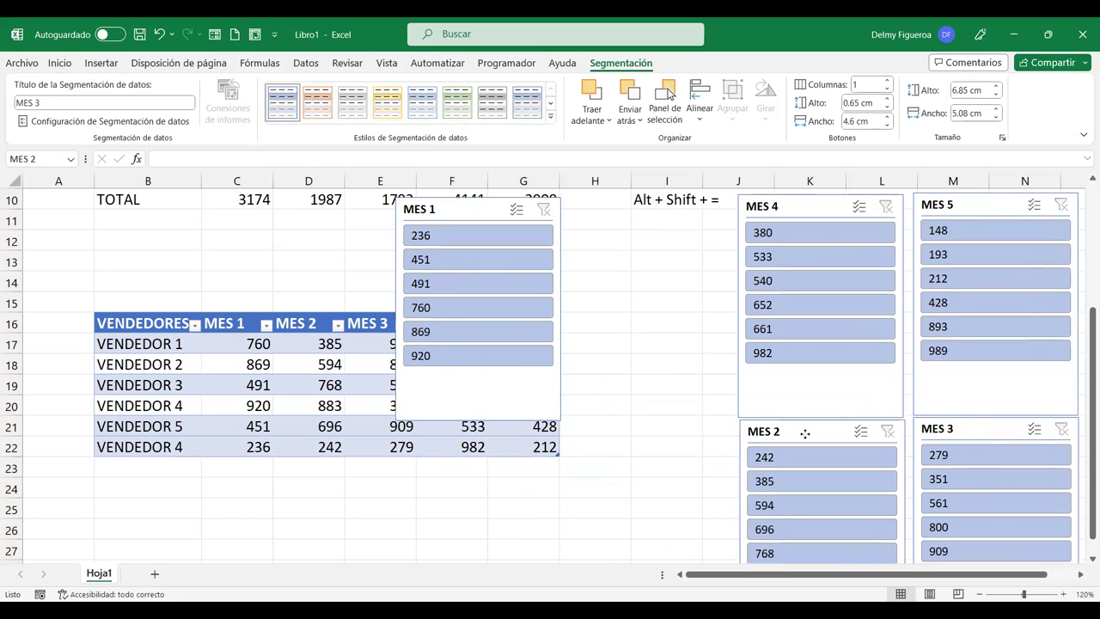
left_click_drag(463, 207, 637, 235)
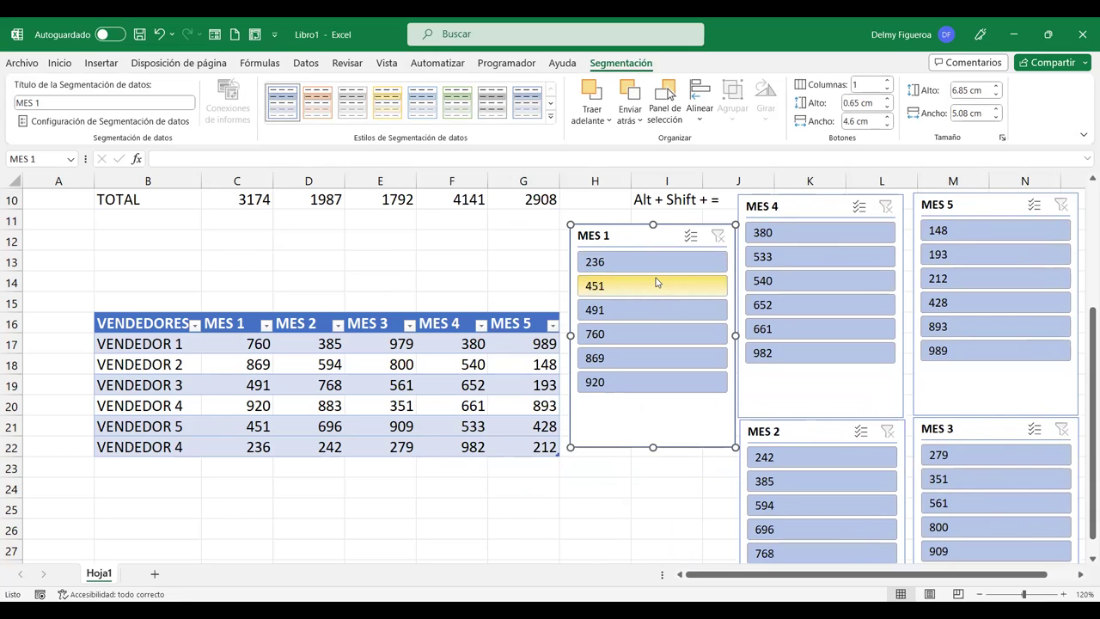
Filter the table by 236 in the MES 1 slicer and by 212 in the MES 5 slicer, clearing each filter after use.
left_click(606, 262)
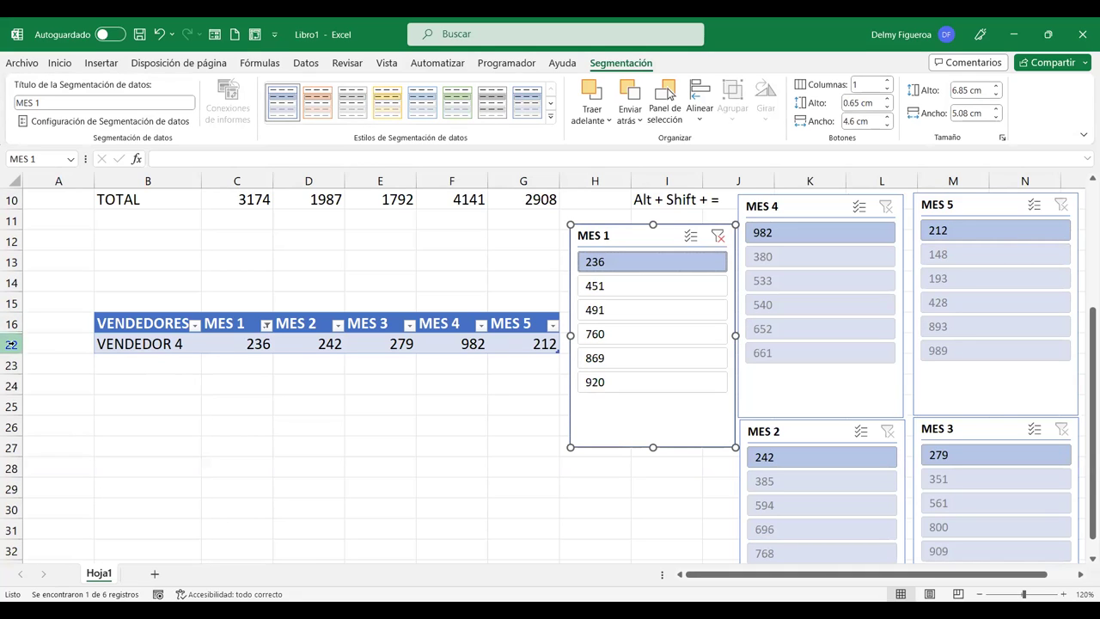
left_click(717, 237)
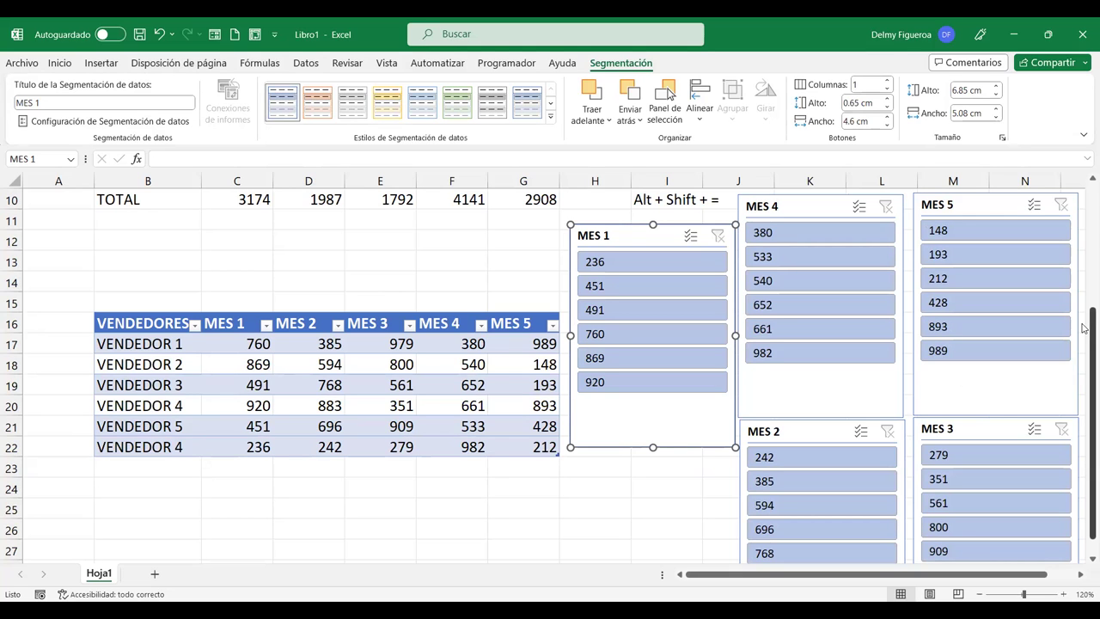
scroll(1083, 325, "down", 1)
left_click_drag(1083, 361, 1083, 322)
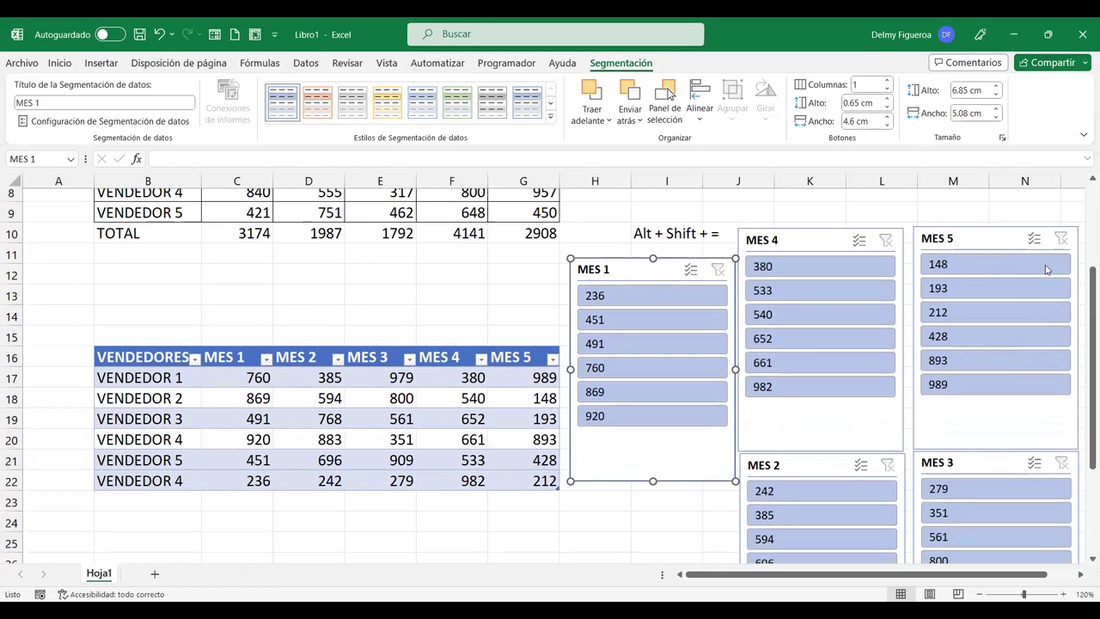
left_click(960, 318)
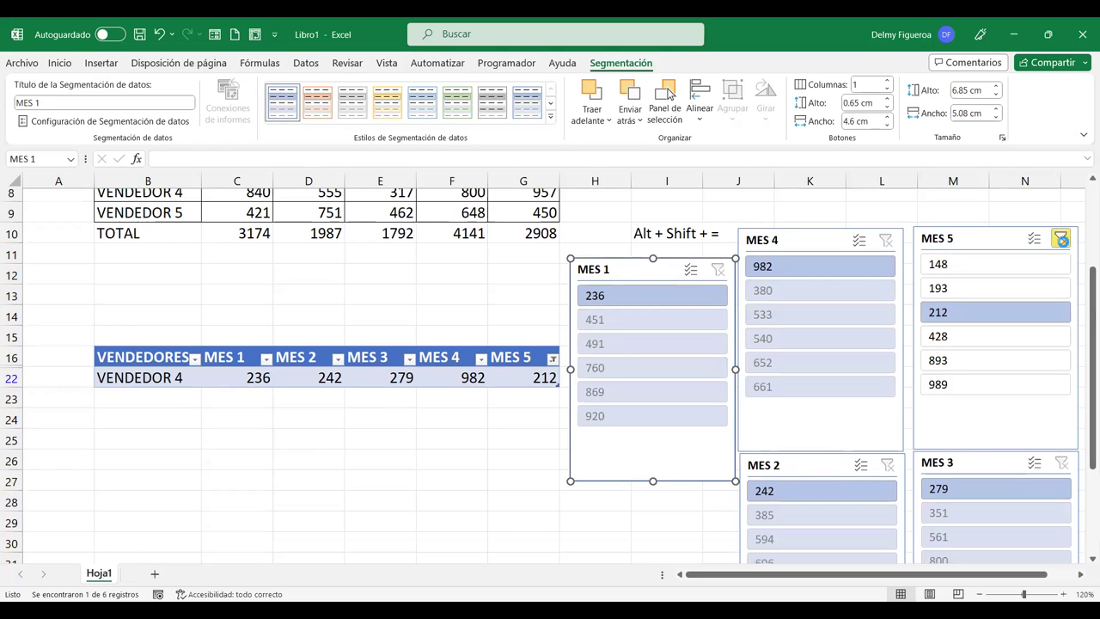
left_click(1061, 240)
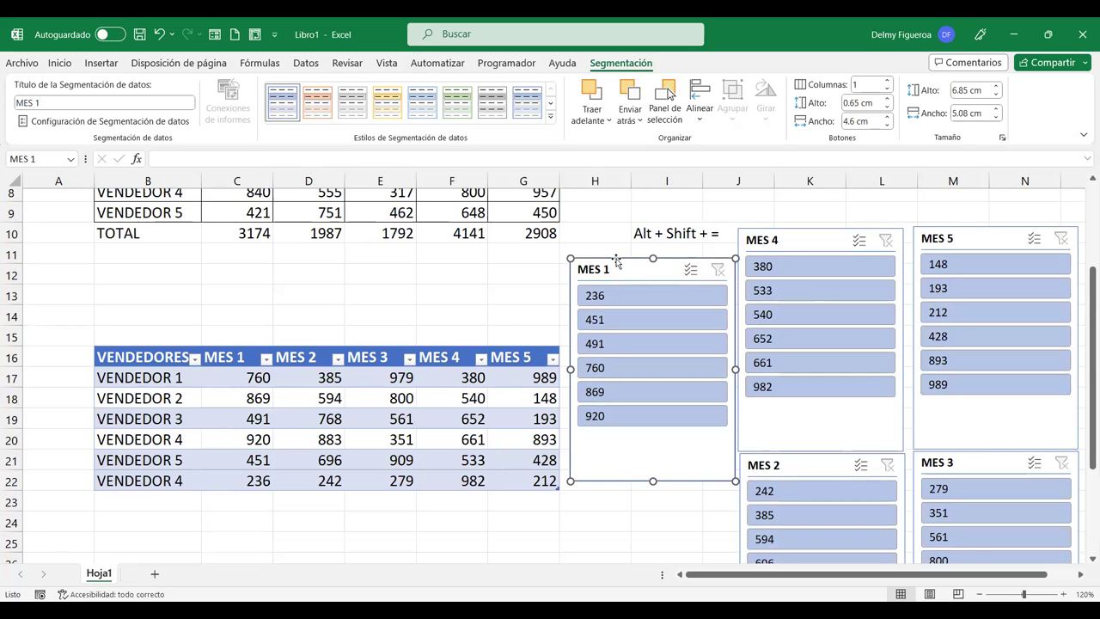
Delete the MES 1, MES 2, MES 3, MES 4 and MES 5 slicers from the sheet.
key("Delete")
left_click(761, 240)
key("Delete")
key("Delete")
left_click(843, 457)
key("Delete")
left_click(950, 465)
key("Delete")
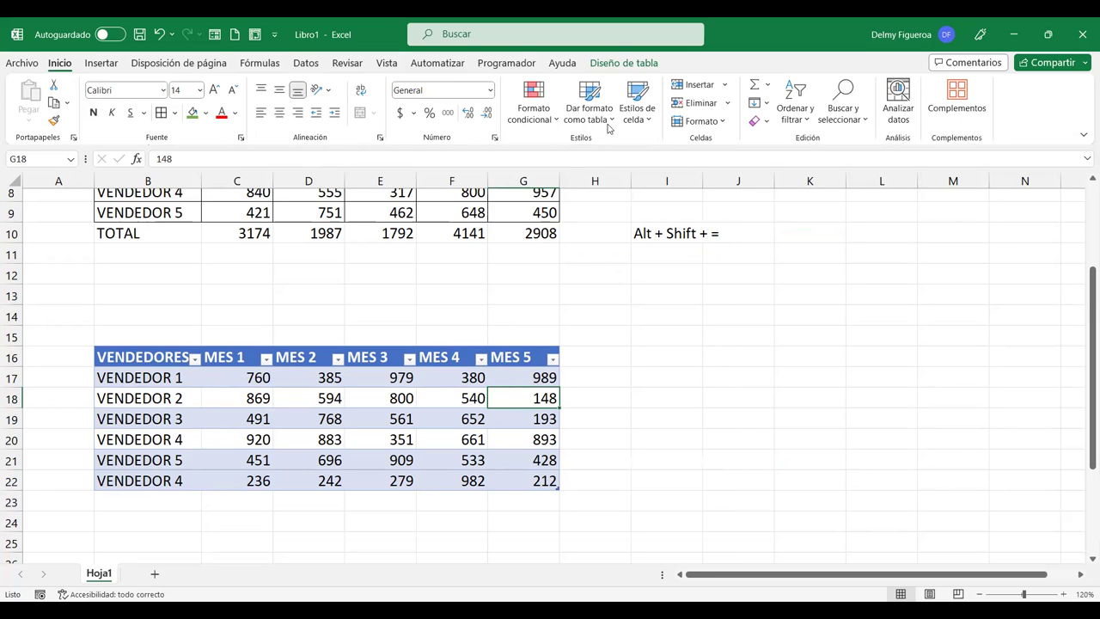
Insert a slicer for the VENDEDORES field and place it in the empty area beside the table.
left_click(624, 63)
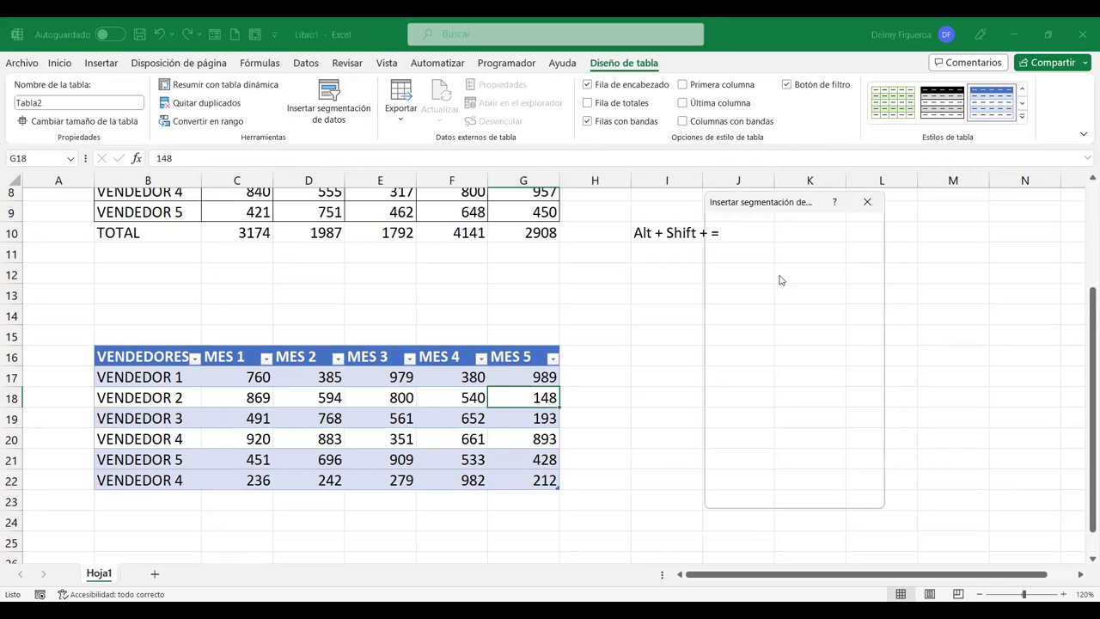
left_click(719, 231)
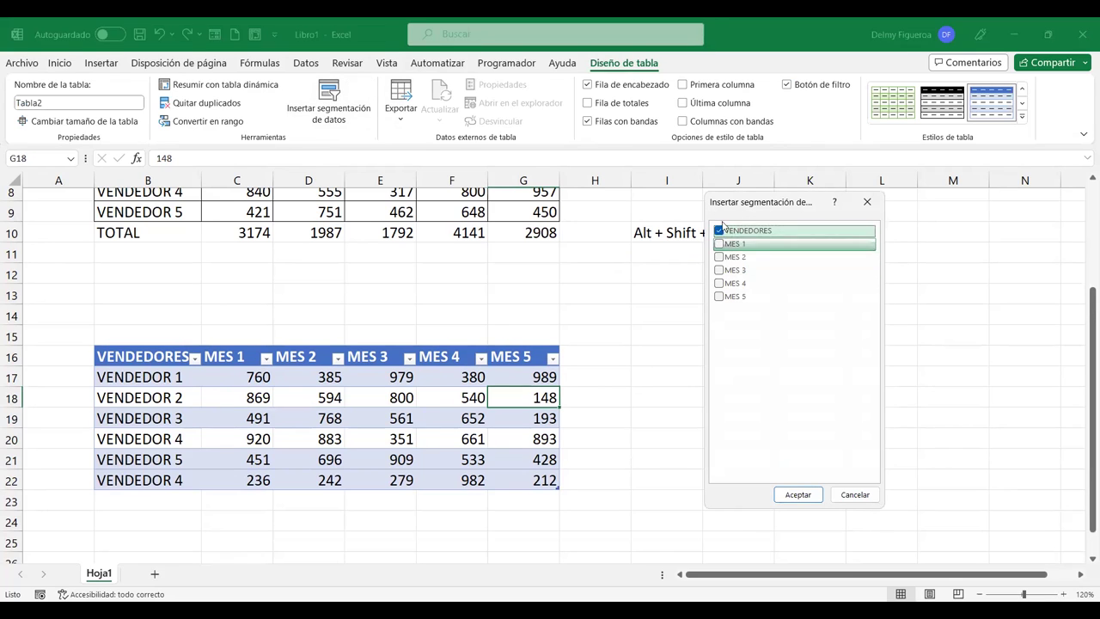
left_click(795, 498)
left_click_drag(530, 264, 716, 291)
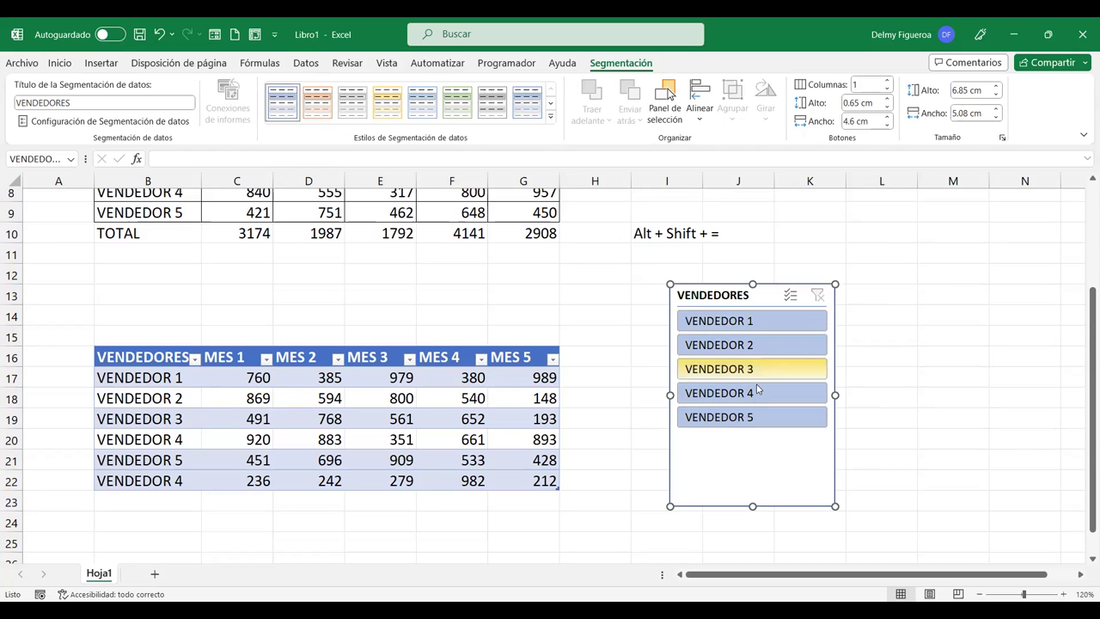
Filter the table with the VENDEDORES slicer, first by VENDEDOR 1 and then by VENDEDOR 4.
left_click(758, 323)
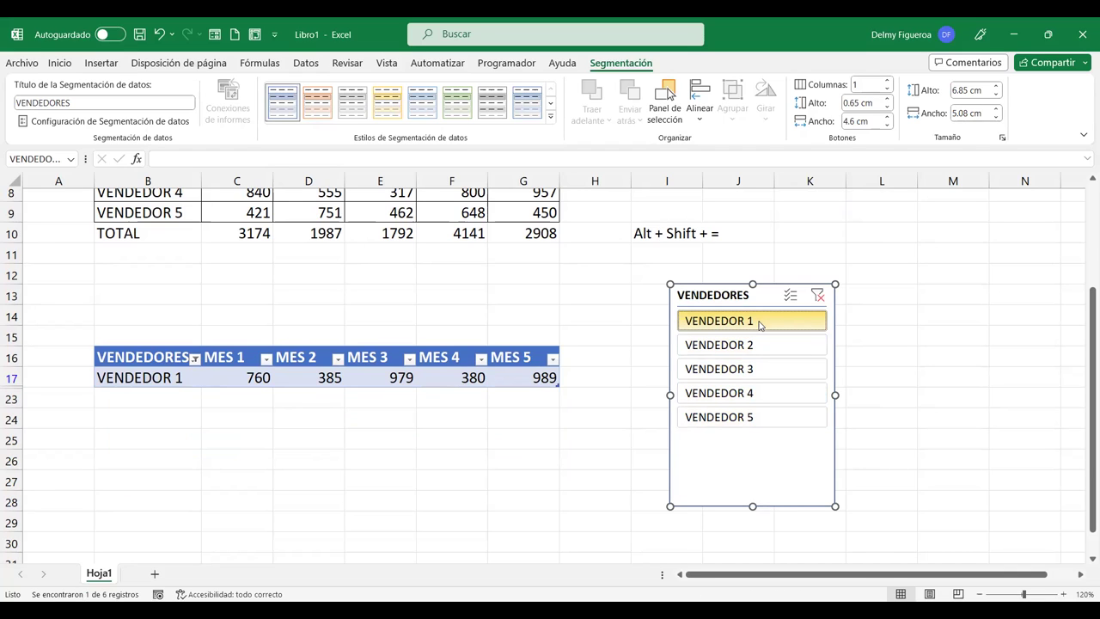
left_click(757, 393)
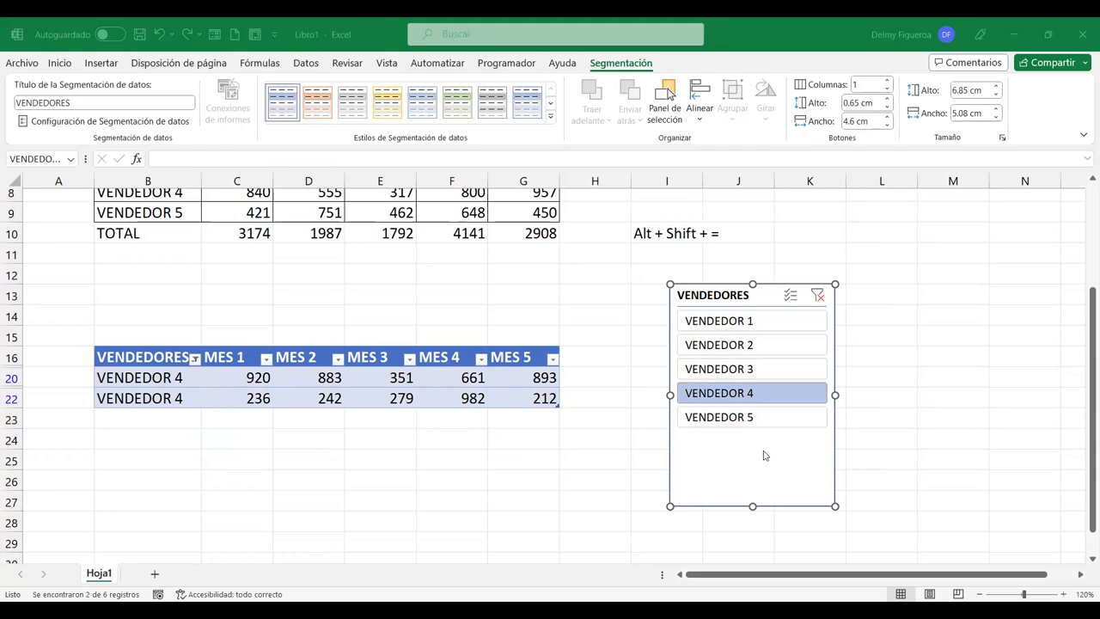
Clear the VENDEDORES slicer's filter and delete the slicer.
left_click(818, 296)
left_click(818, 297)
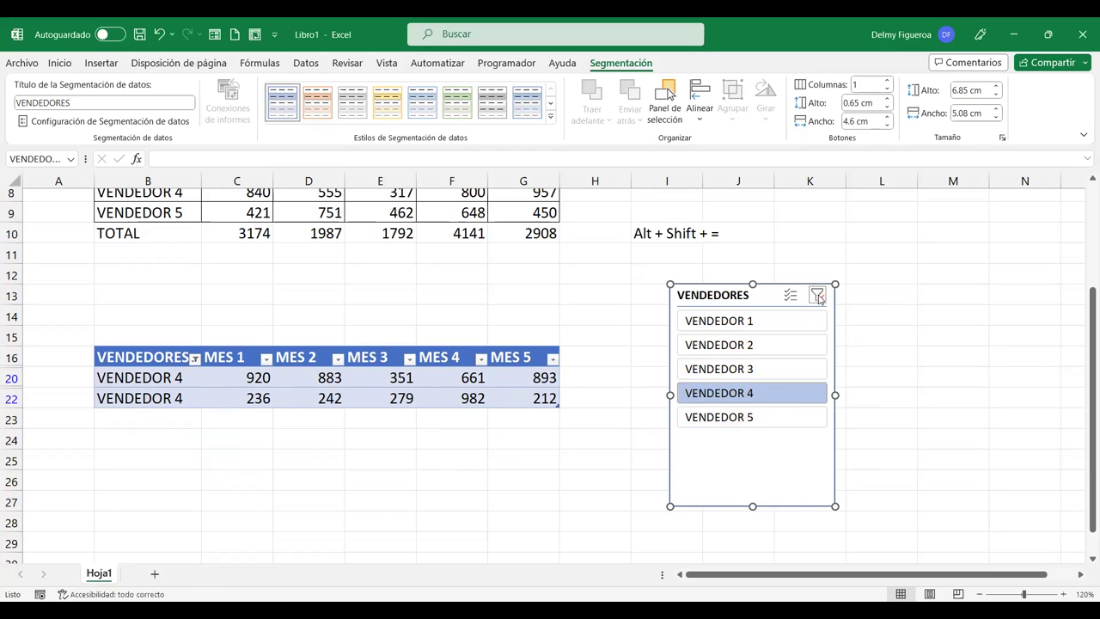
key("Delete")
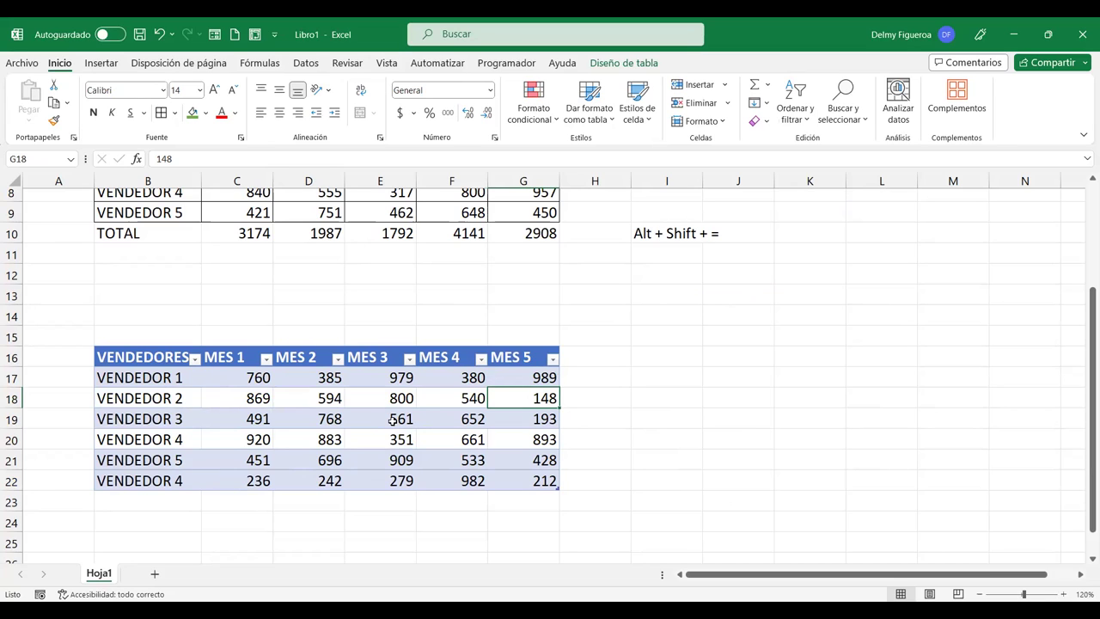
Insert a new VENDEDORES slicer for the seller table and move it into columns I to K beside the table.
left_click(275, 418)
key("ctrl+Left")
left_click(385, 415)
left_click(493, 432)
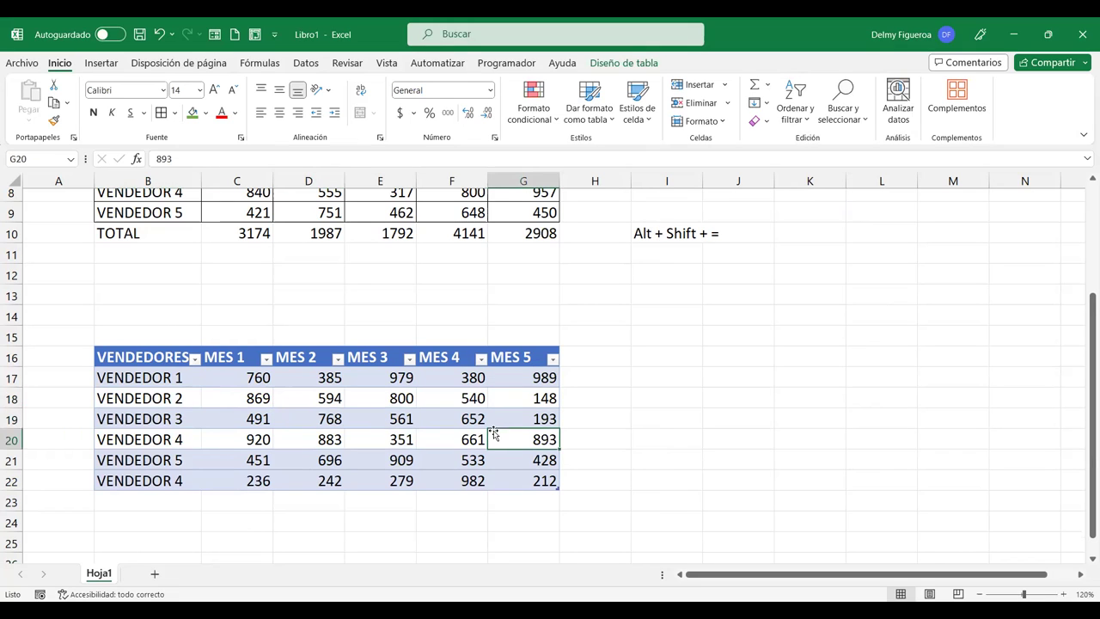
left_click(383, 400)
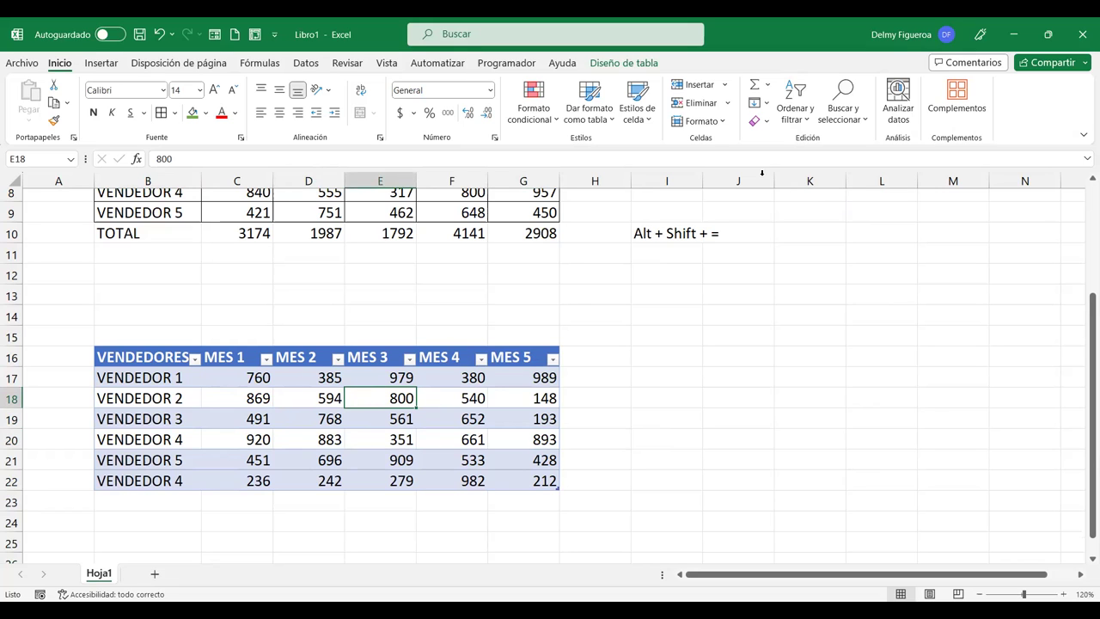
left_click(625, 66)
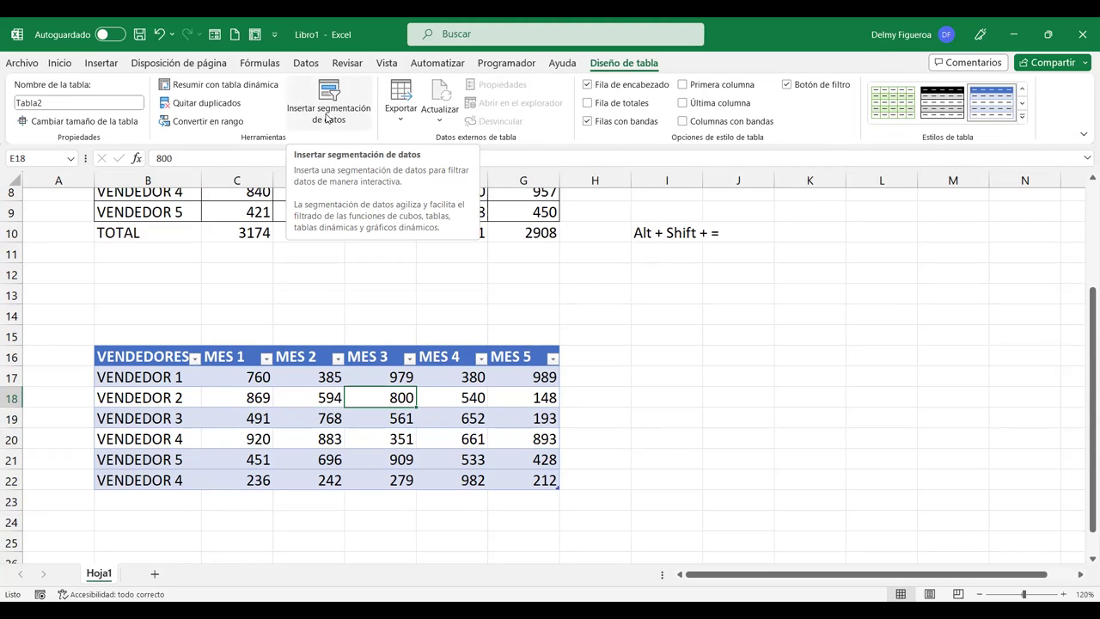
left_click(321, 115)
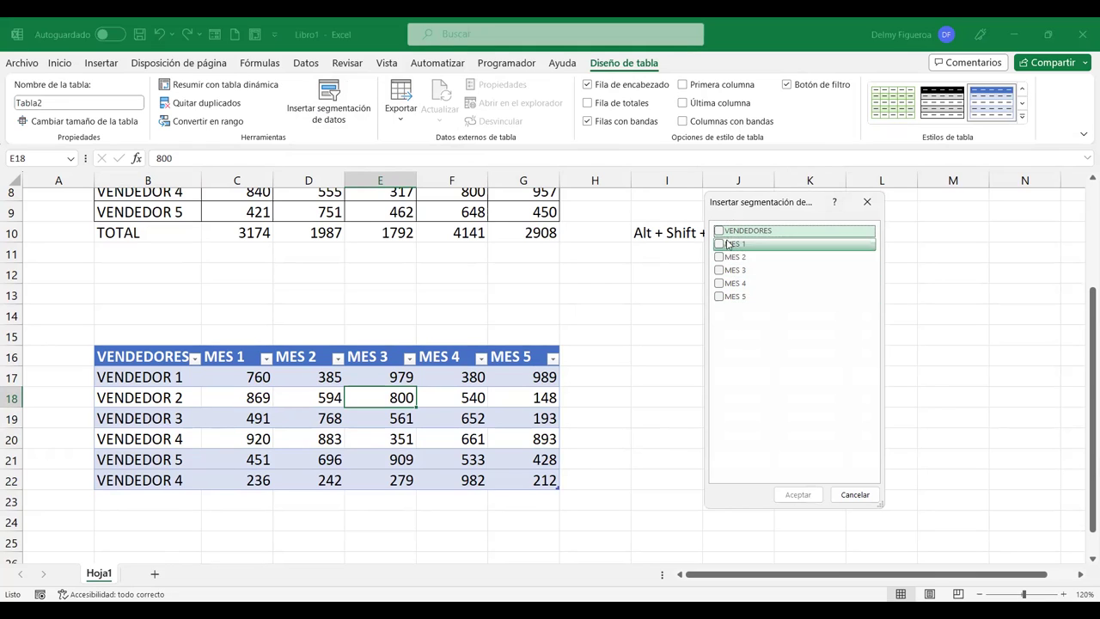
left_click(719, 232)
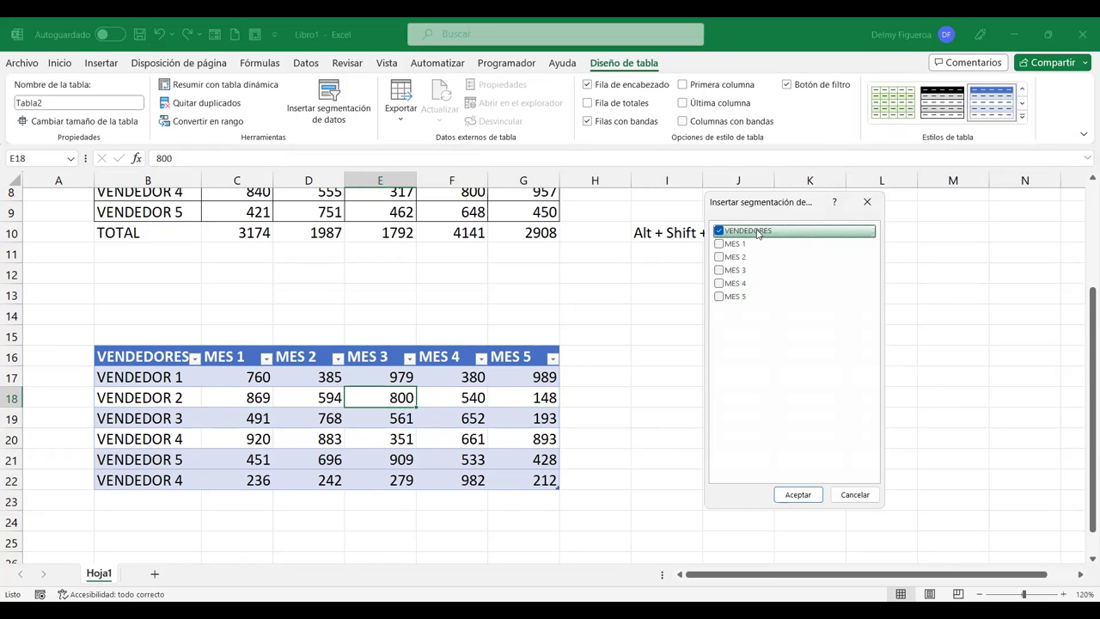
left_click(799, 495)
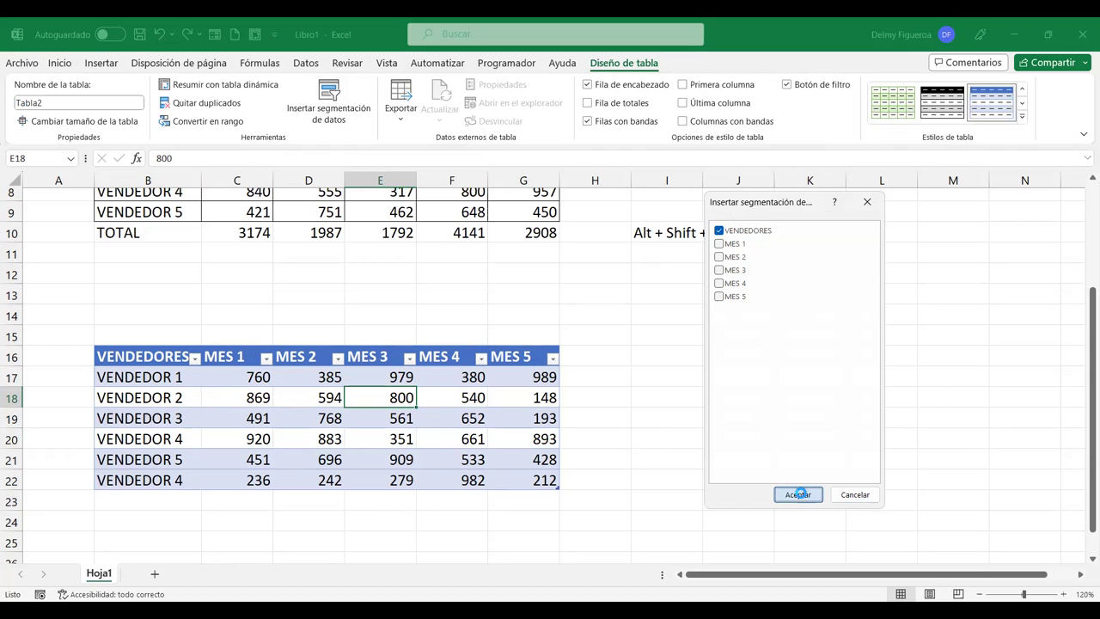
left_click_drag(616, 293, 685, 282)
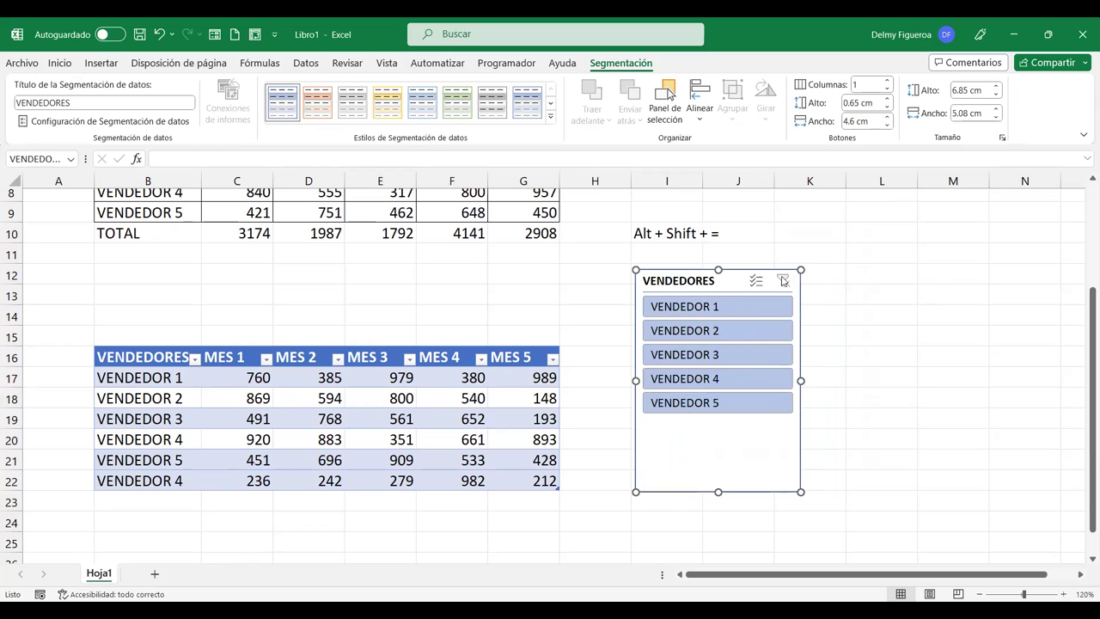
Resize the VENDEDORES slicer to about 4.97 cm high and 3.74 cm wide, keeping all five sellers in view, and deselect it.
left_click_drag(719, 492, 719, 419)
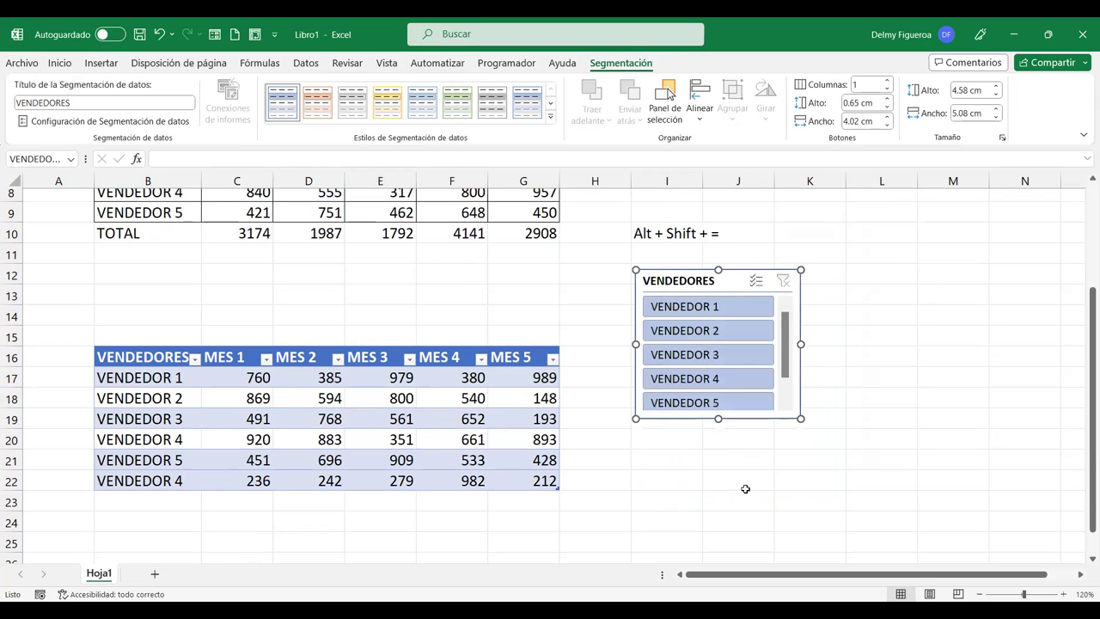
left_click_drag(800, 418, 801, 430)
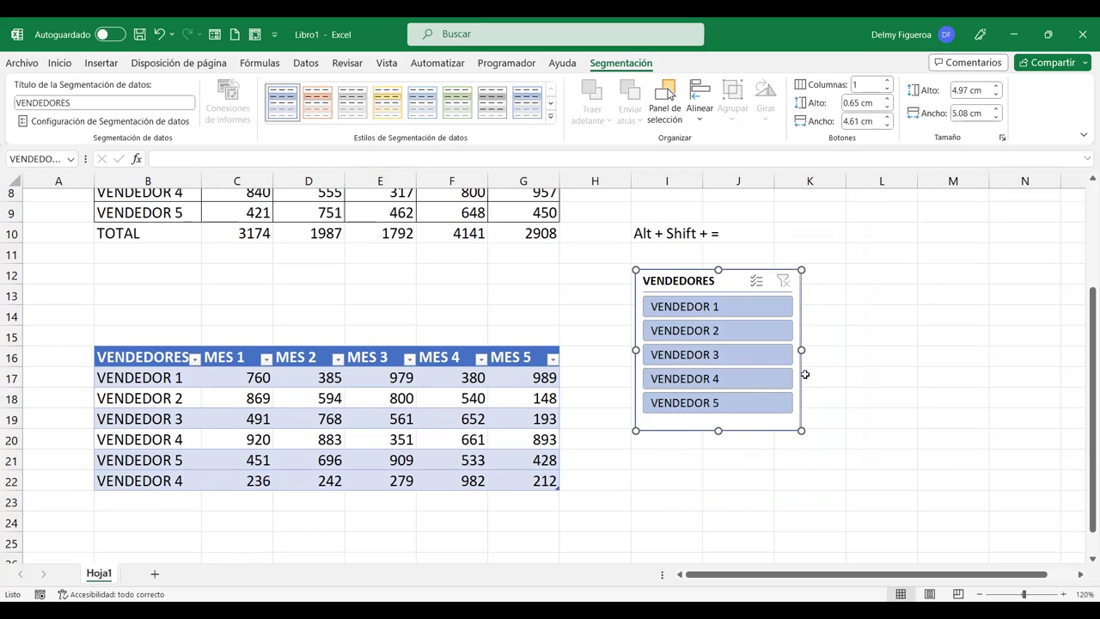
left_click_drag(801, 349, 757, 349)
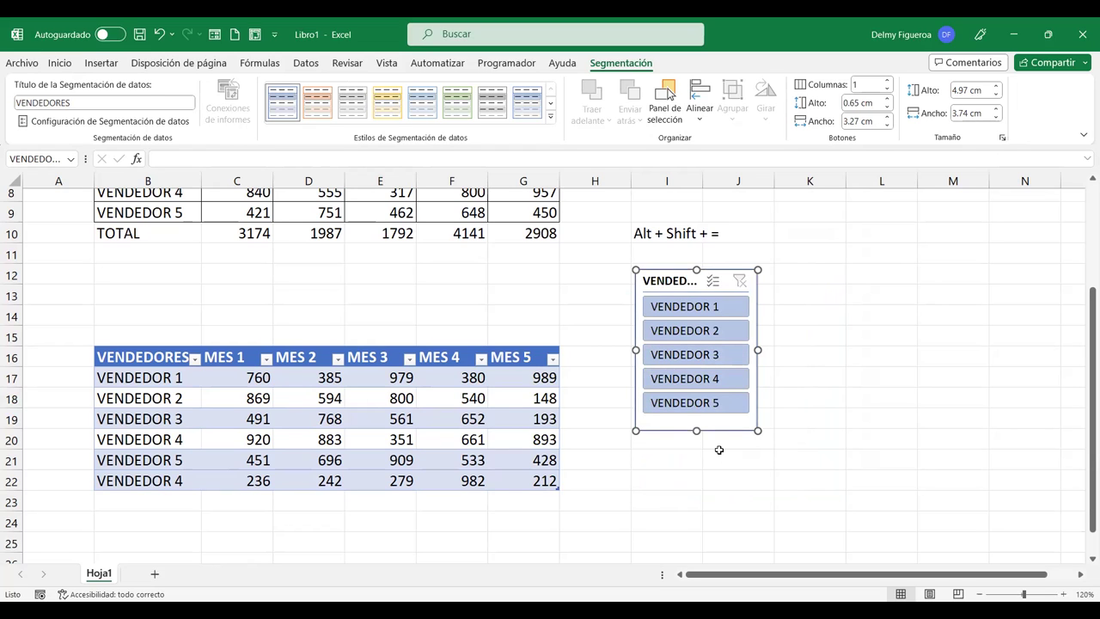
left_click(798, 371)
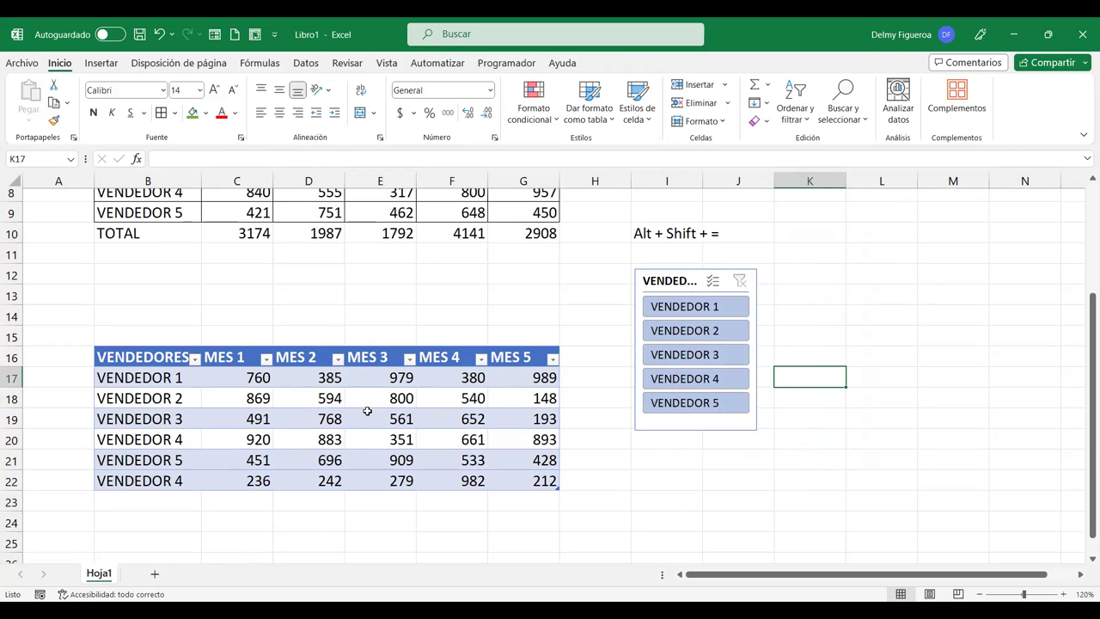
Turn on multiple selection in the VENDEDORES slicer to exclude VENDEDOR 2 from the table, then clear the filter.
left_click(712, 282)
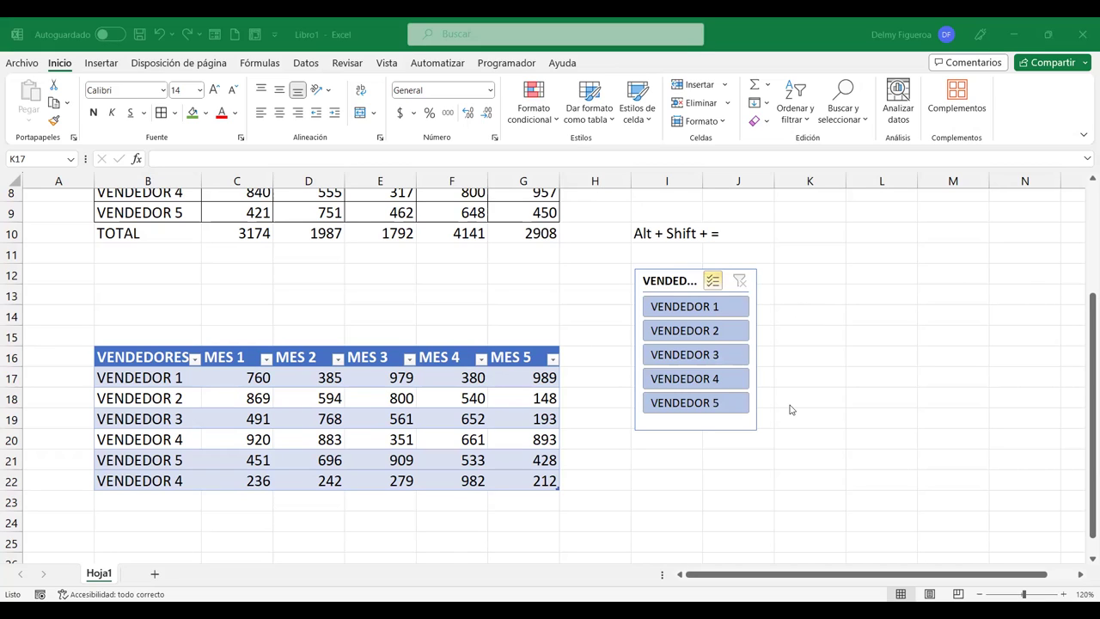
key("alt+Tab")
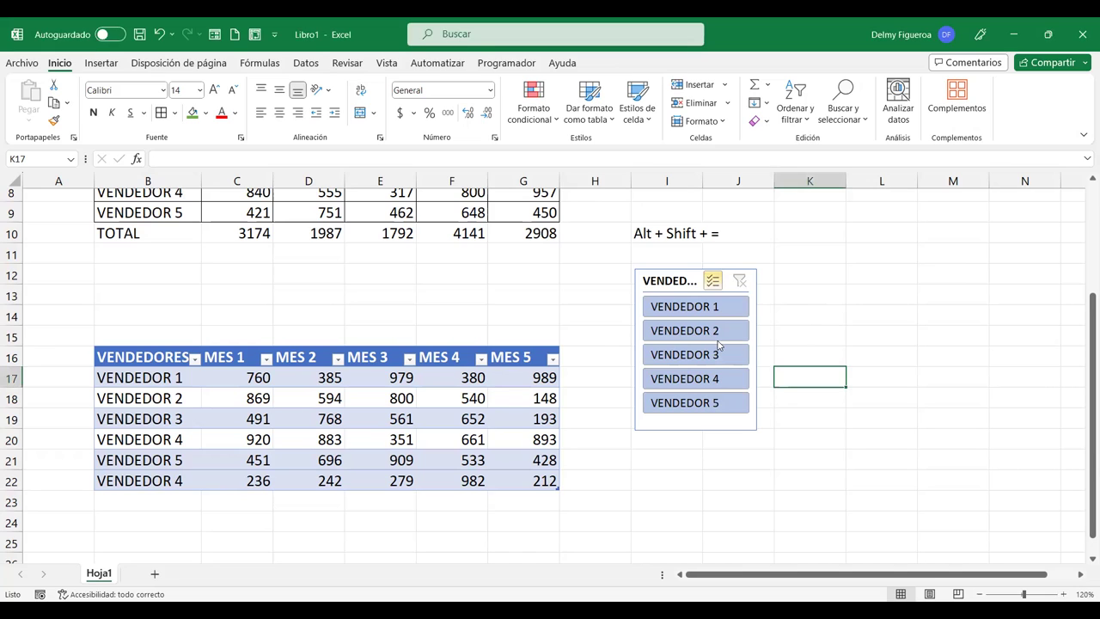
left_click(711, 283)
key("alt+Tab")
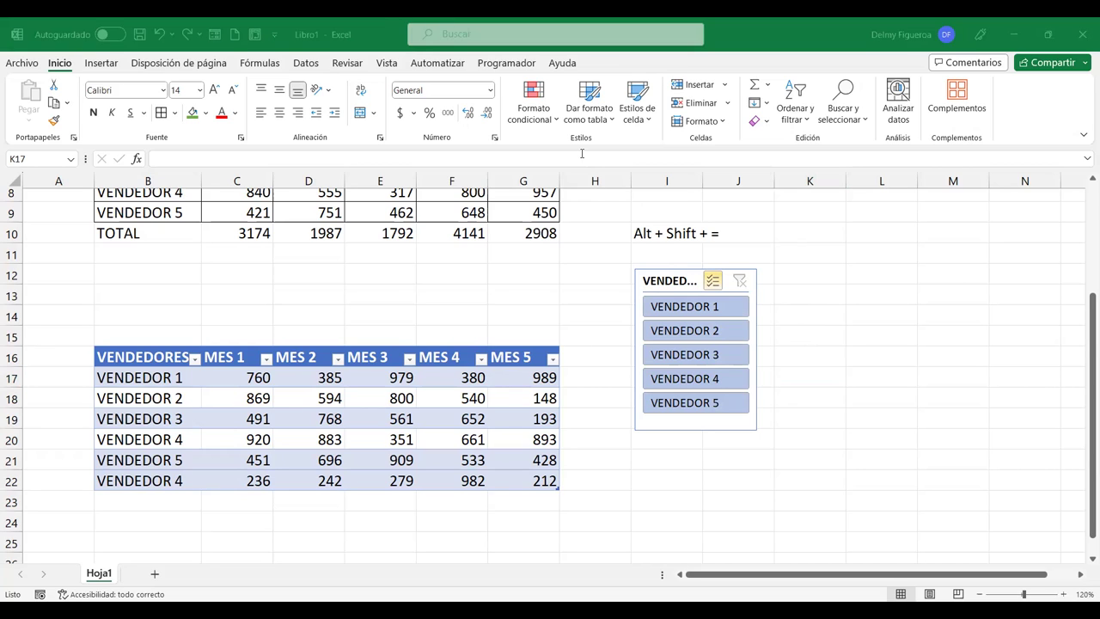
left_click(706, 332)
left_click(728, 331)
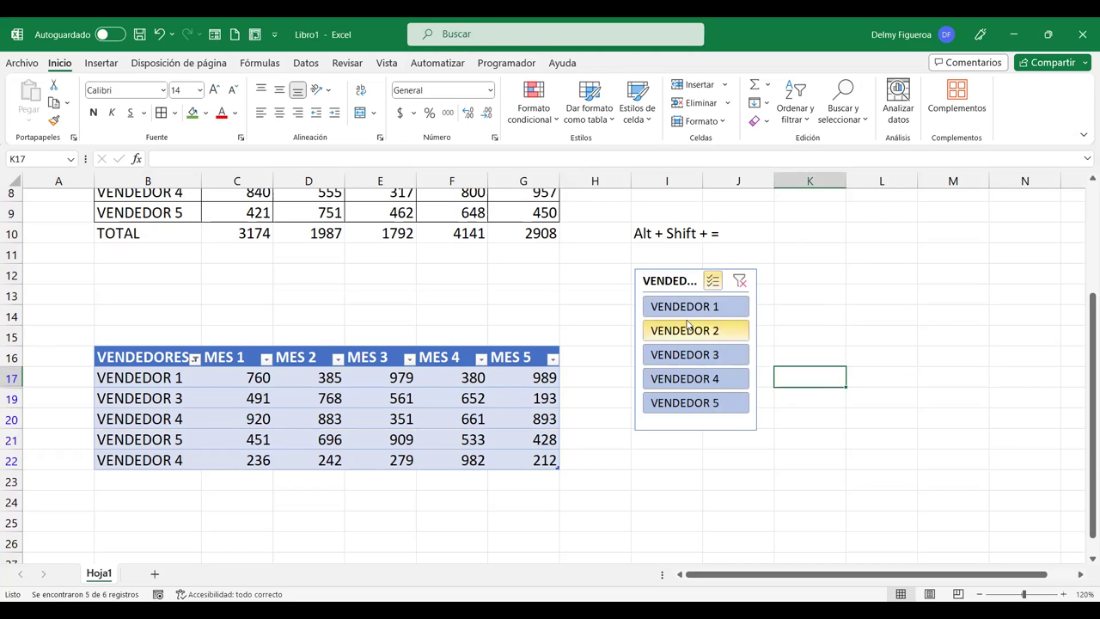
left_click(741, 284)
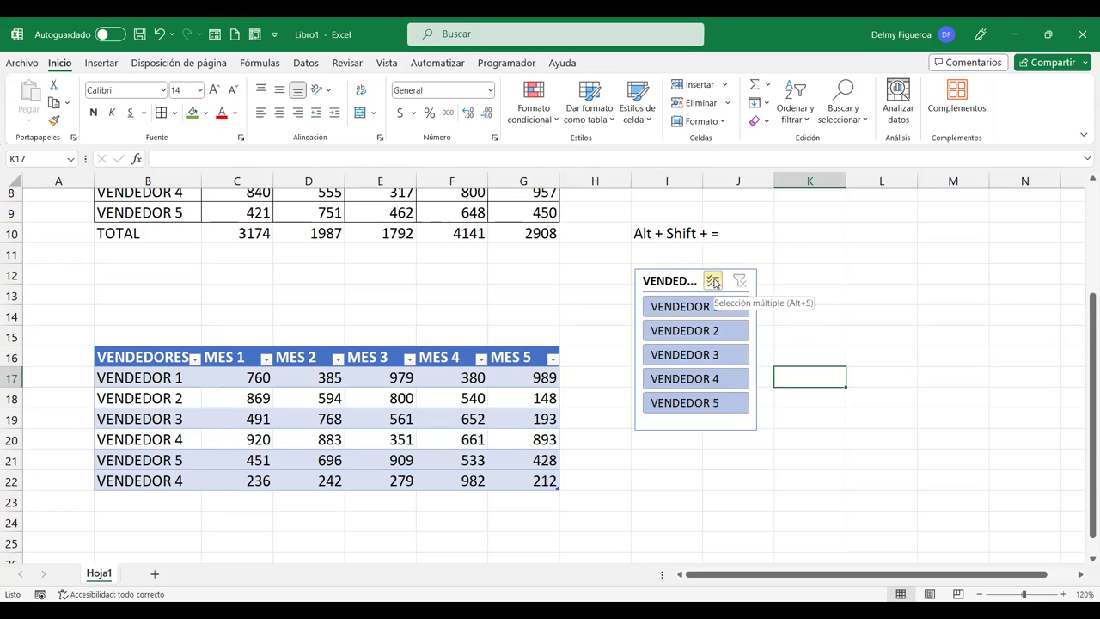
Filter the table to VENDEDOR 2 and add VENDEDOR 5 with the slicer's multiple selection, finishing by clearing the filter.
left_click(727, 336)
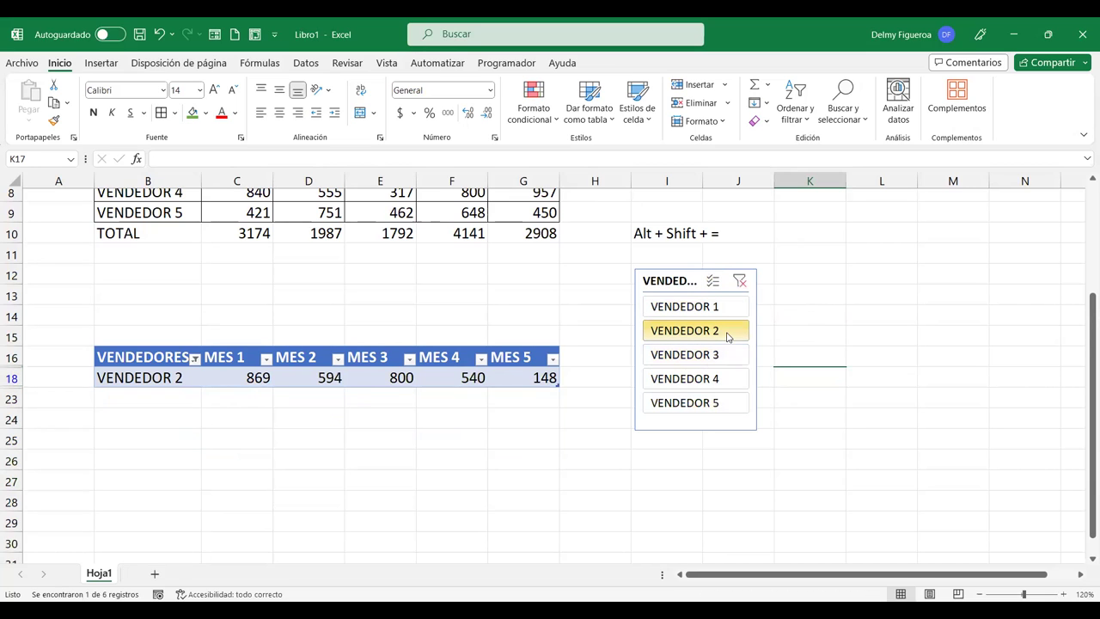
left_click(712, 283)
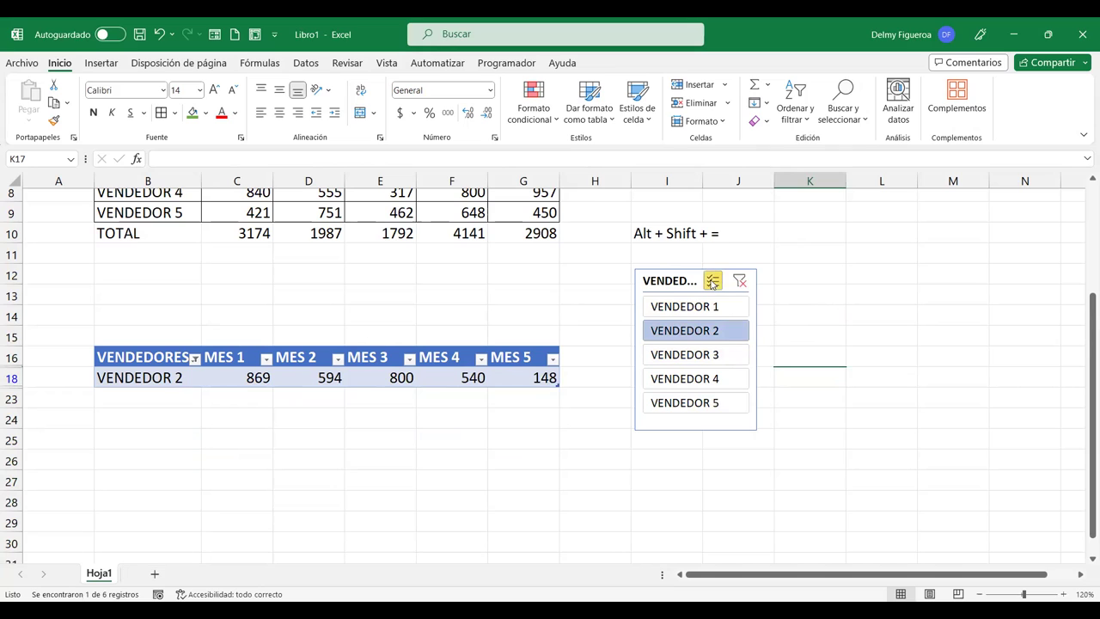
left_click(713, 404)
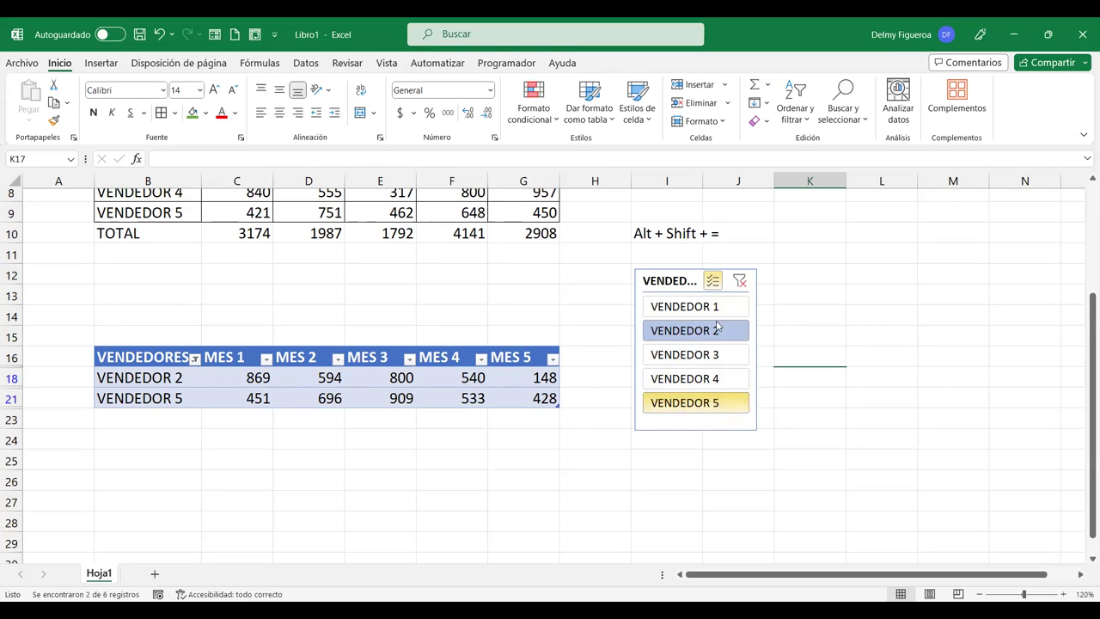
left_click(741, 282)
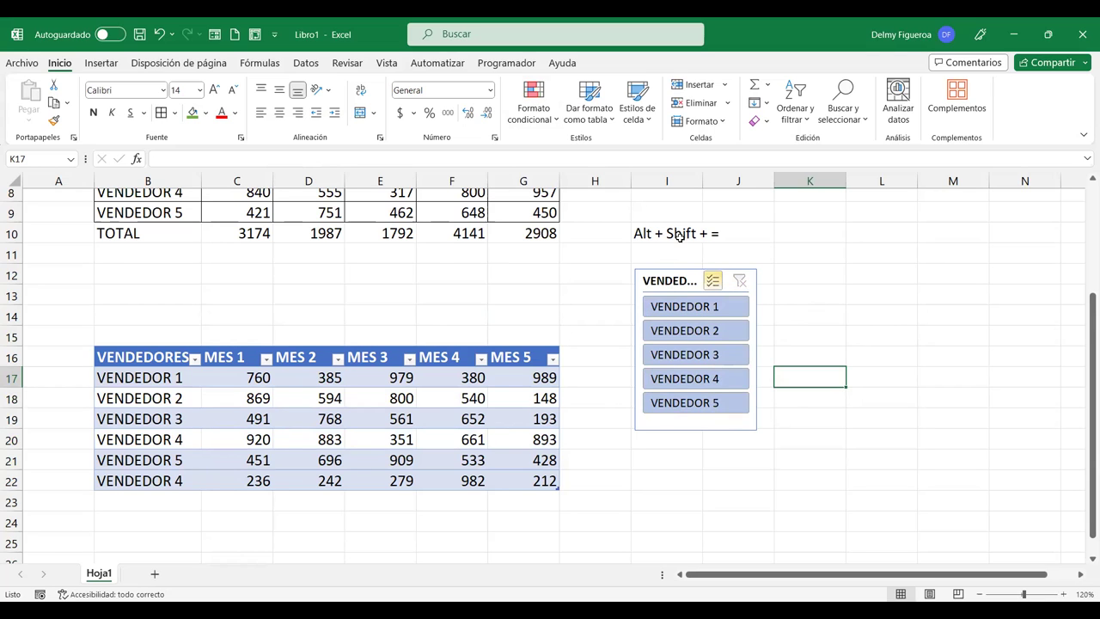
Review the VENDEDORES slicer's configuration settings, such as name, header and sort order, and close them without changes.
left_click(674, 287)
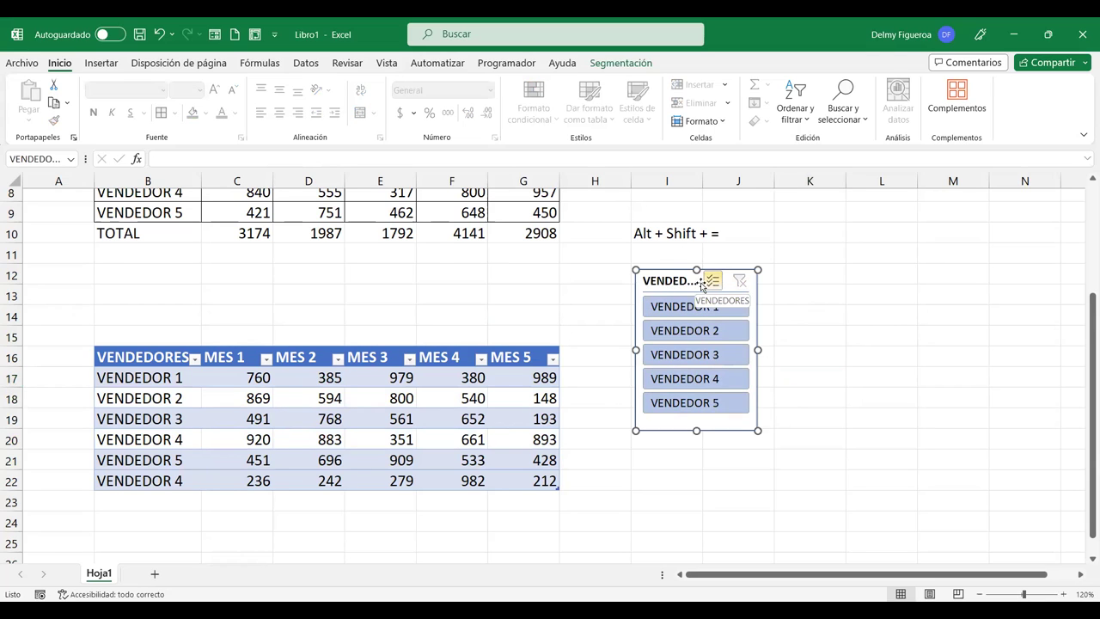
left_click(621, 62)
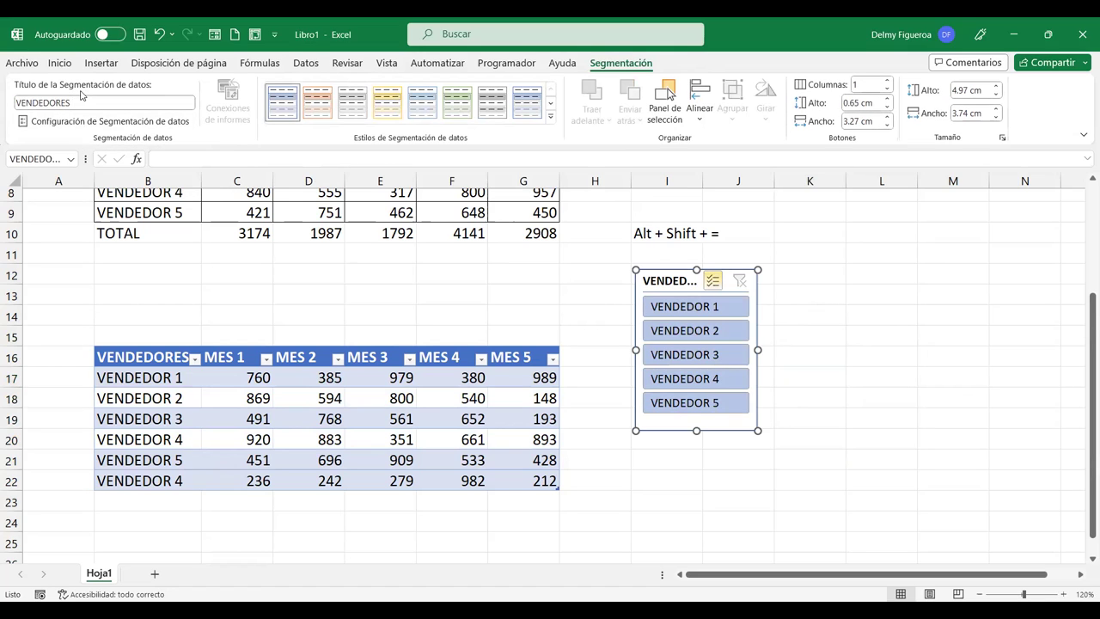
left_click(68, 125)
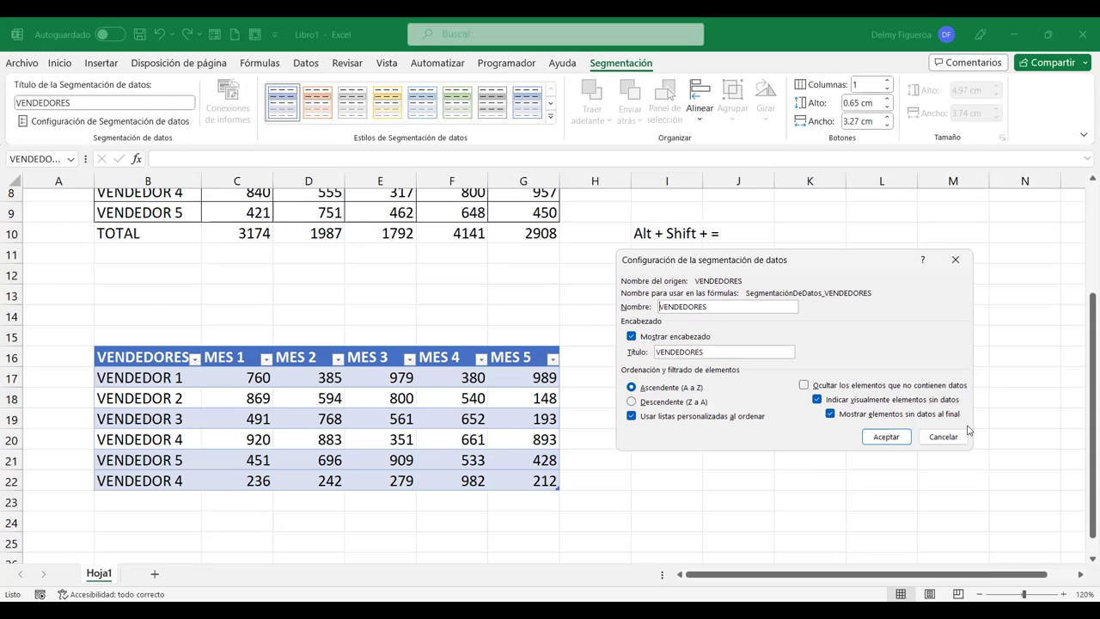
left_click(941, 432)
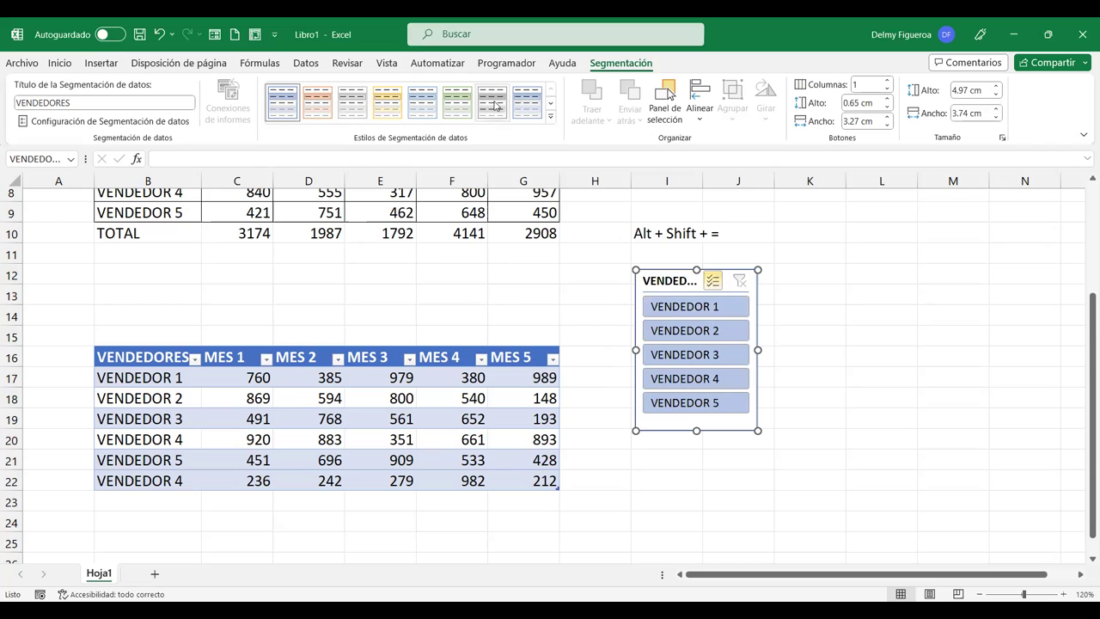
Apply the dark blue slicer style to the VENDEDORES slicer and look over the available alignment options.
left_click(551, 117)
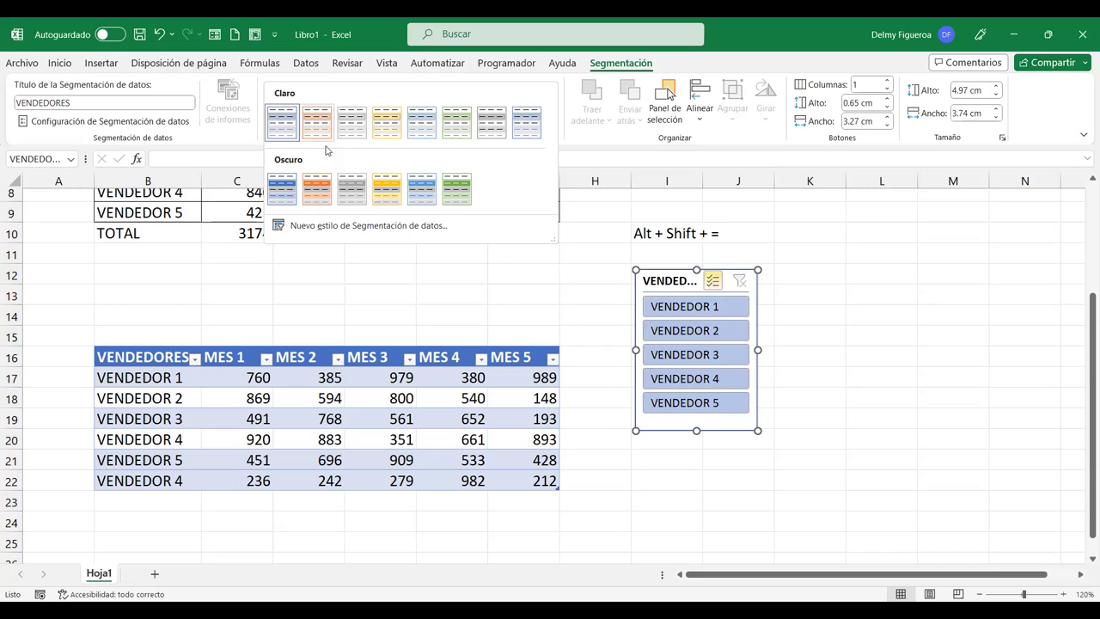
left_click(281, 185)
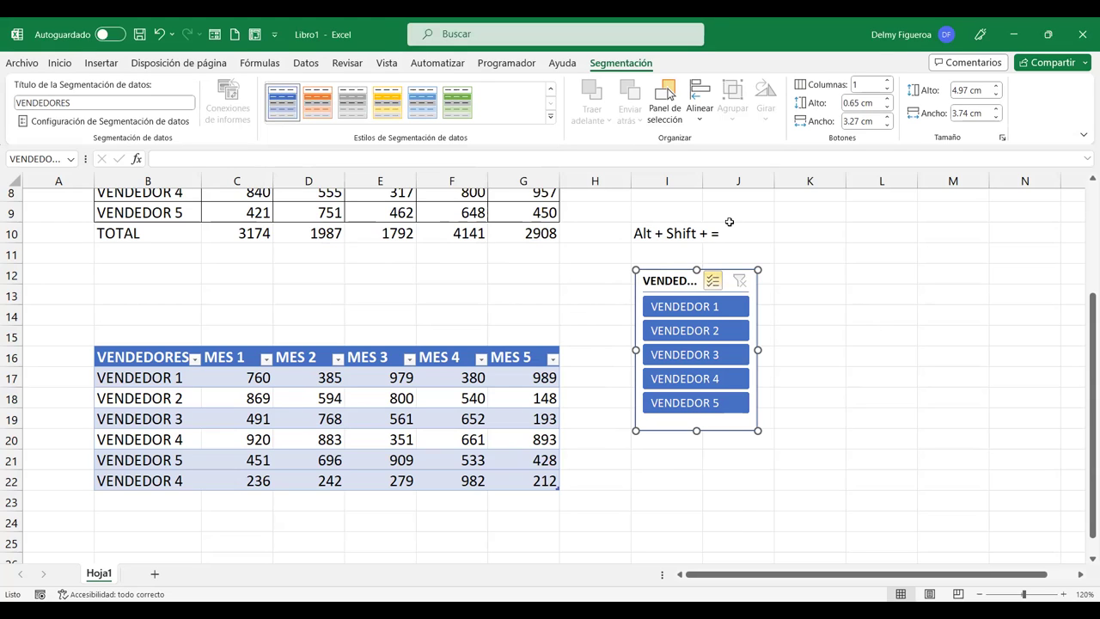
left_click(701, 120)
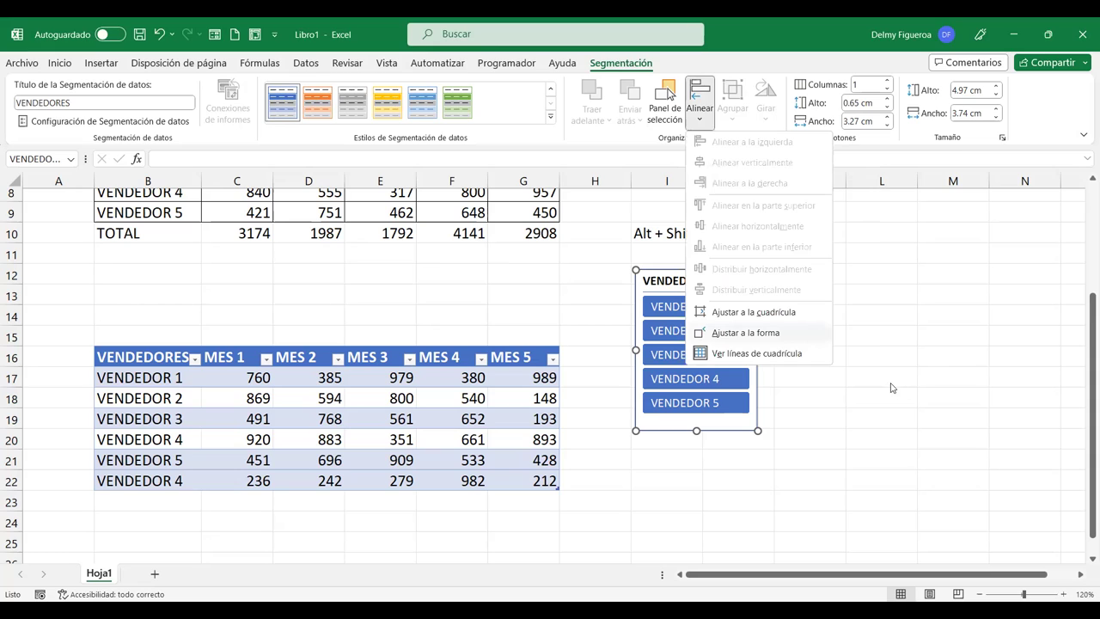
left_click(901, 350)
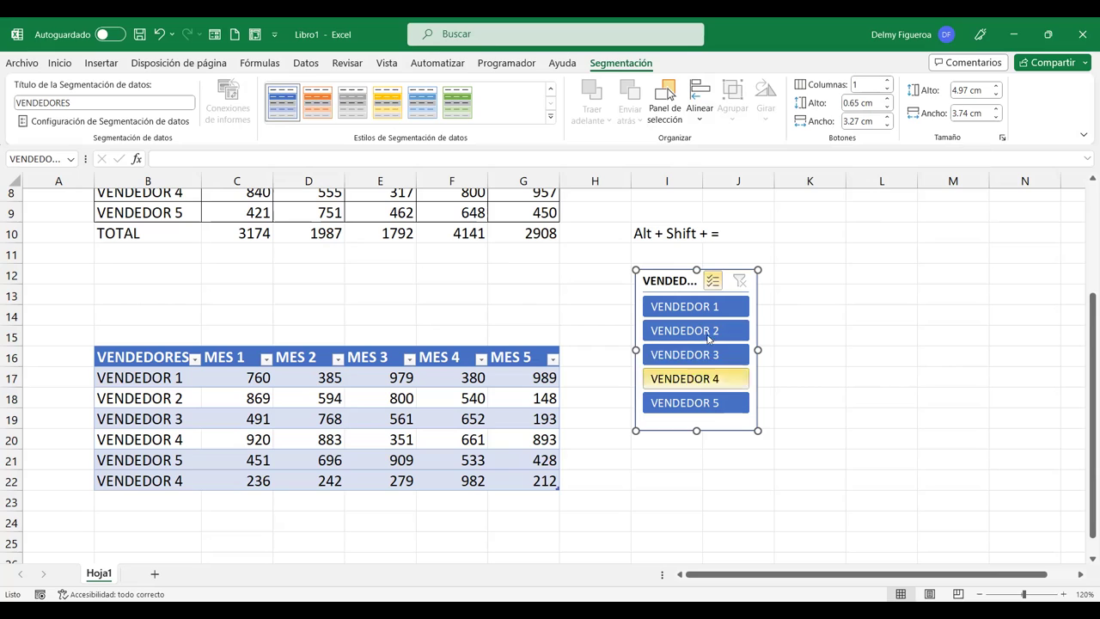
Arrange the VENDEDORES slicer's buttons in 5 columns.
left_click(888, 80)
left_click(887, 80)
left_click(888, 80)
left_click(888, 81)
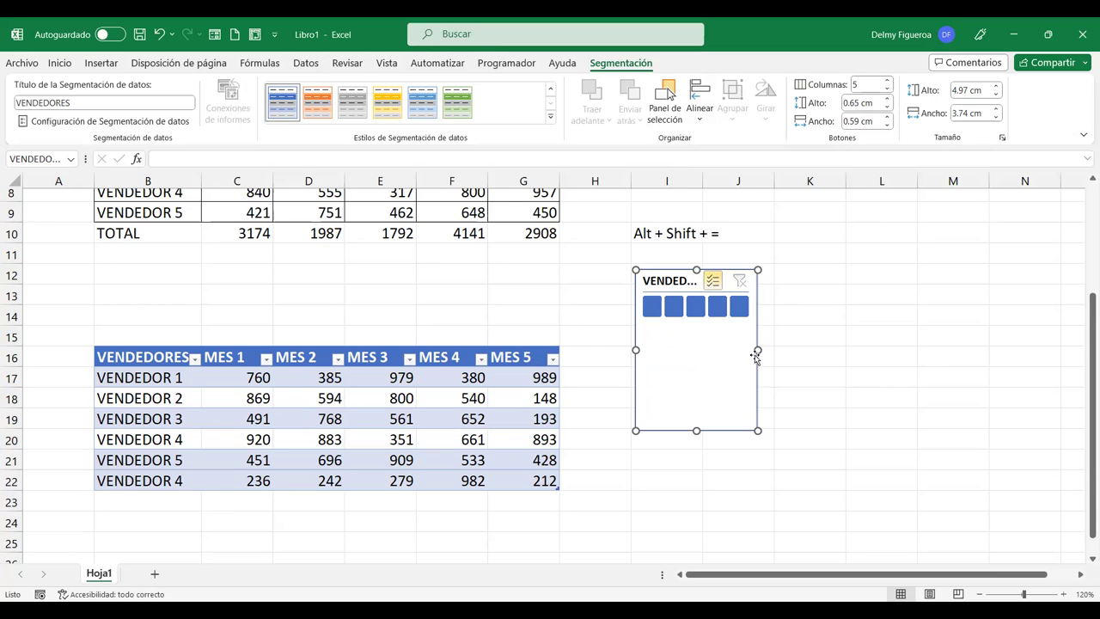
Resize the VENDEDORES slicer to about 1.7 cm high and 14.64 cm wide so the full seller names fit in one row.
left_click_drag(758, 348, 901, 348)
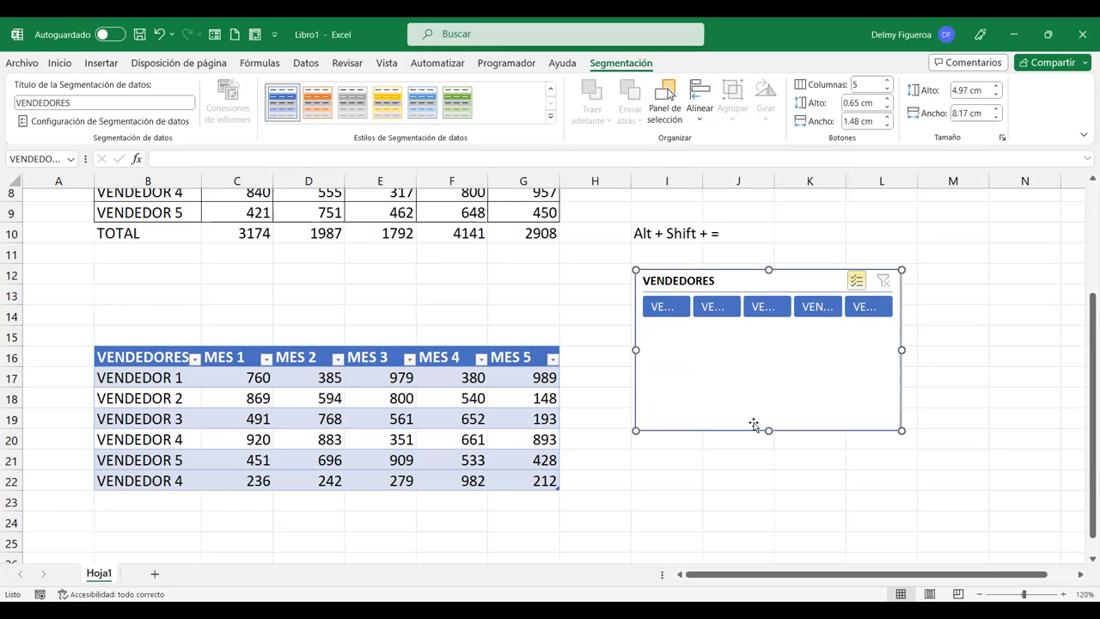
left_click_drag(769, 429, 773, 355)
left_click_drag(901, 313, 1019, 313)
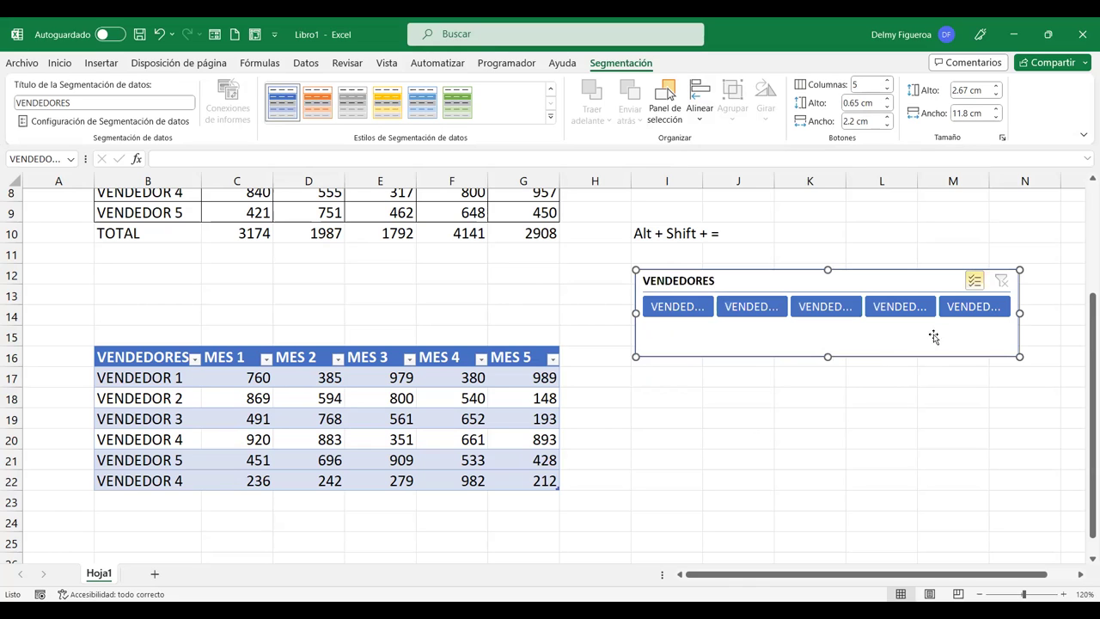
left_click_drag(634, 313, 544, 313)
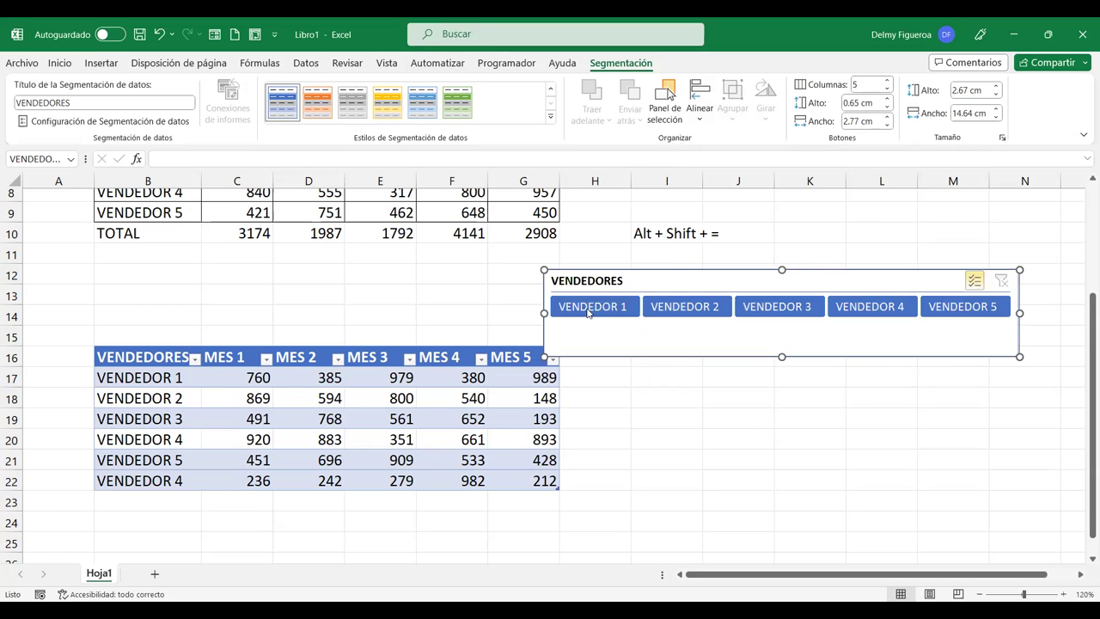
left_click_drag(782, 338, 782, 325)
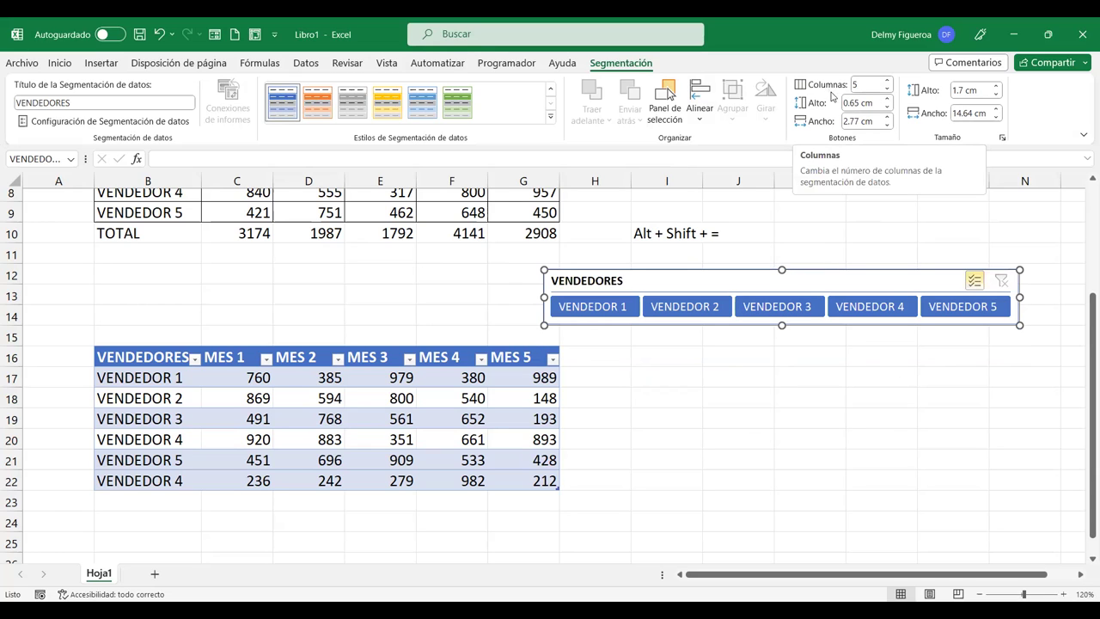
Move the VENDEDORES slicer directly above the table header, across columns B to G in rows 13 to 15, and deselect it.
left_click_drag(821, 279, 371, 294)
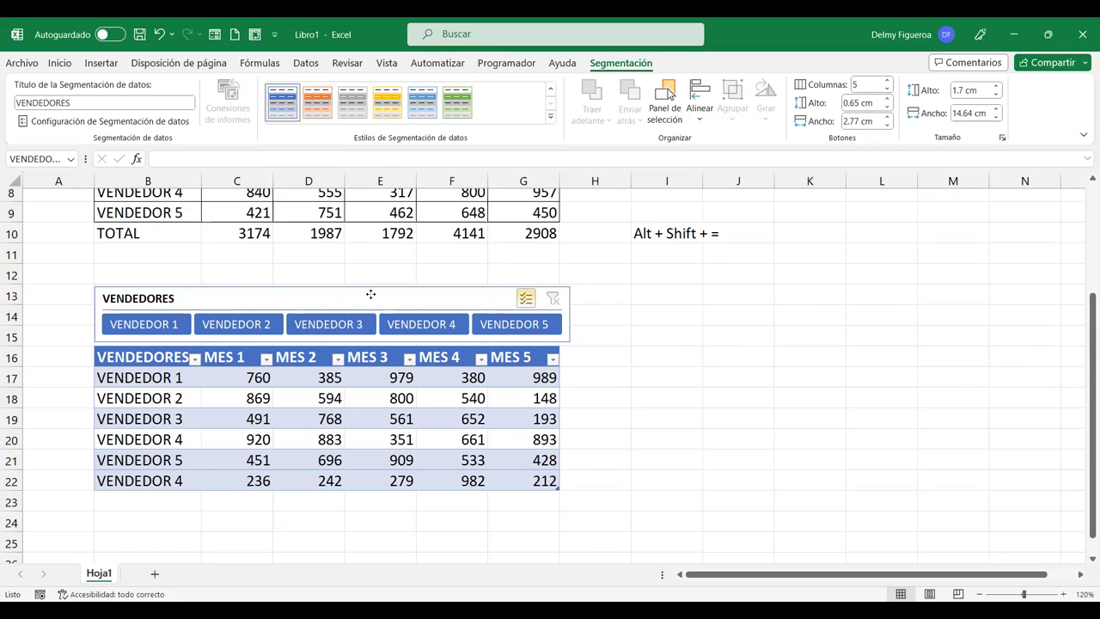
left_click_drag(371, 294, 367, 296)
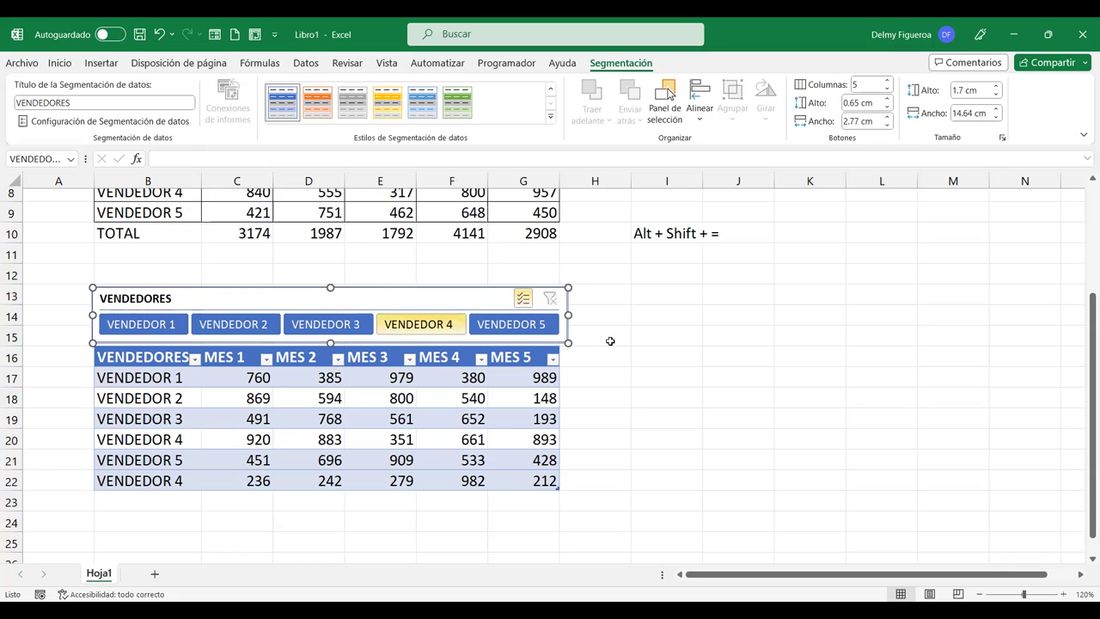
left_click(667, 353)
Exclude VENDEDOR 5, 4, 3 and 2 in turn with the slicer's multiple selection, finishing by clearing the filter.
left_click(524, 327)
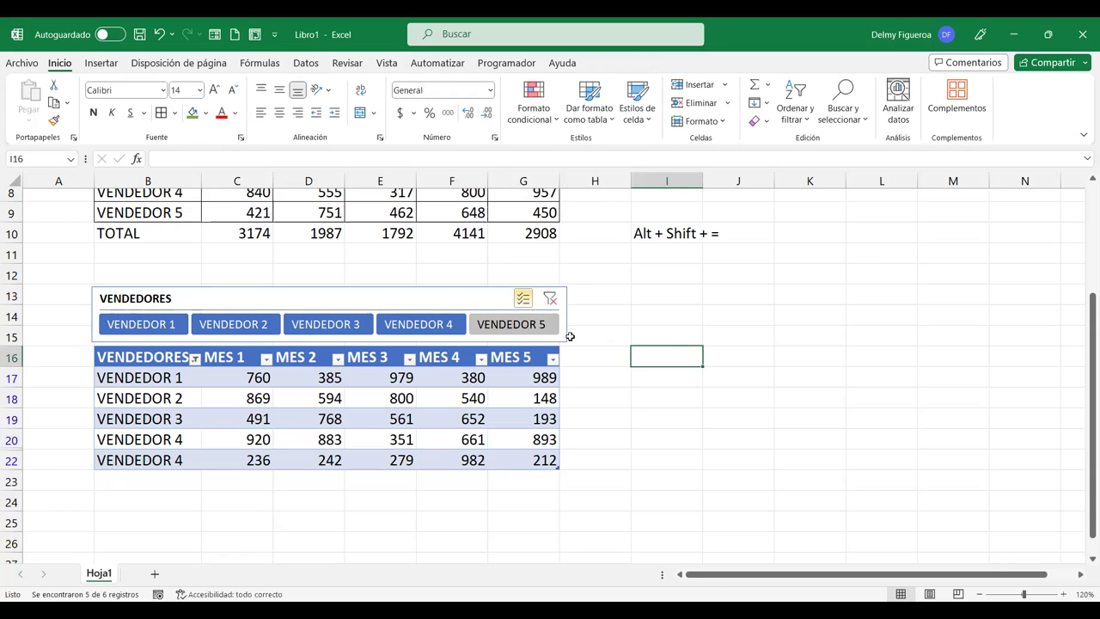
left_click(386, 325)
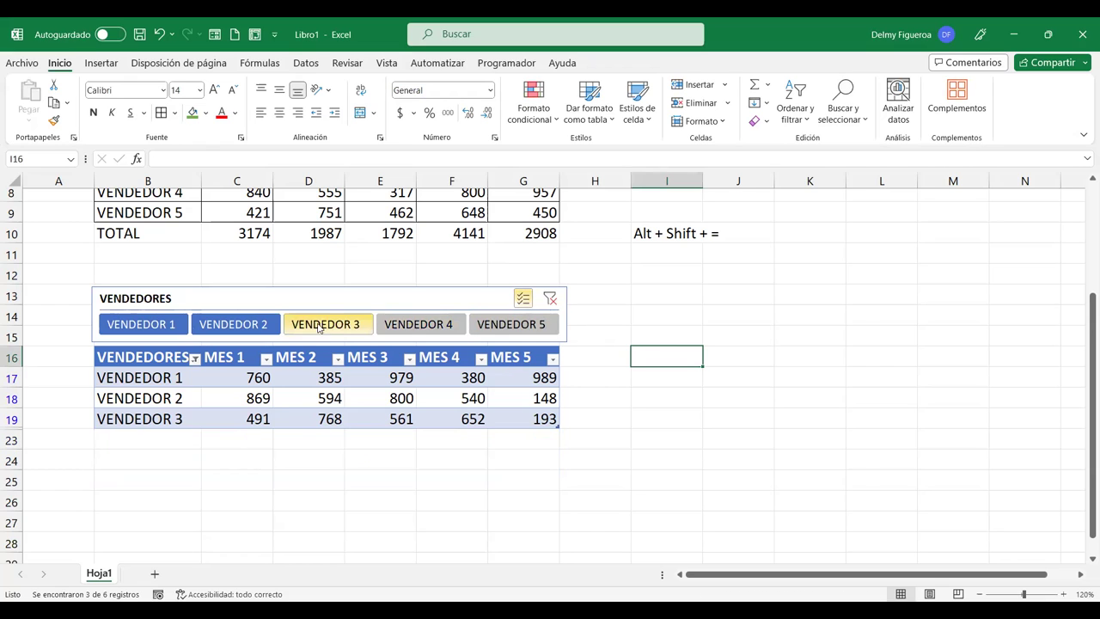
left_click(231, 324)
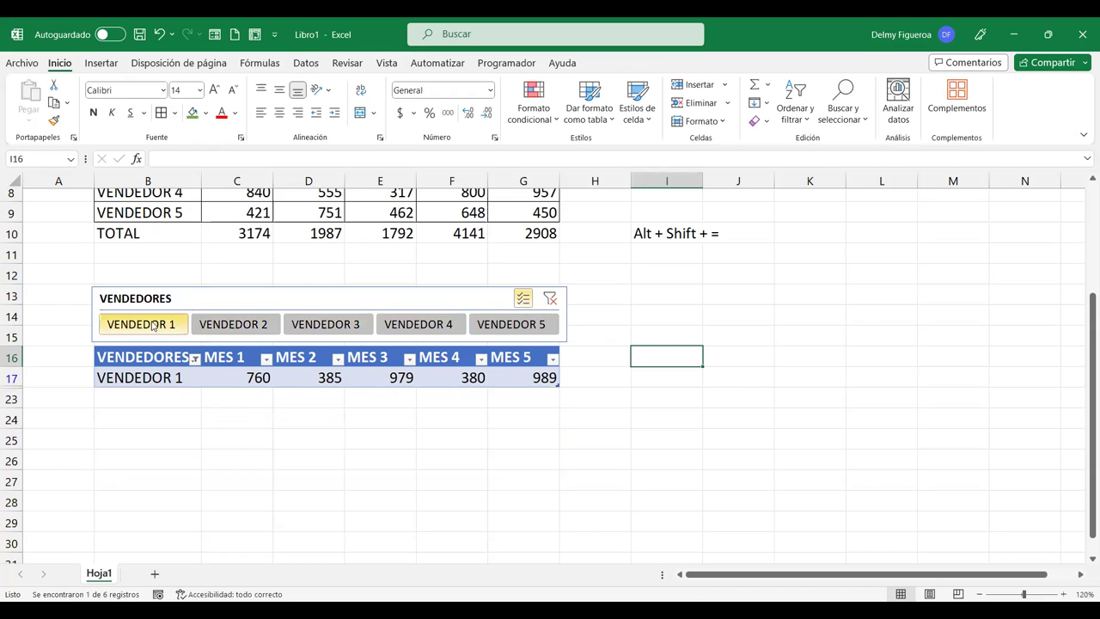
left_click(550, 298)
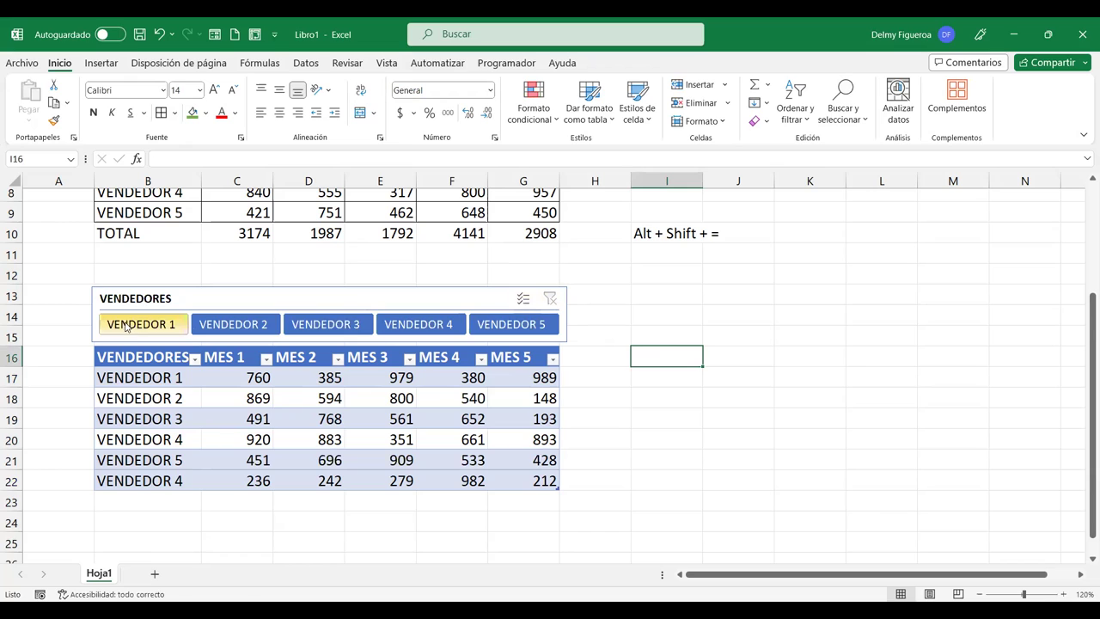
Filter the table by single sellers VENDEDOR 1, 3, 5 and 2 one after another, finishing by clearing the filter.
left_click(127, 324)
left_click(326, 328)
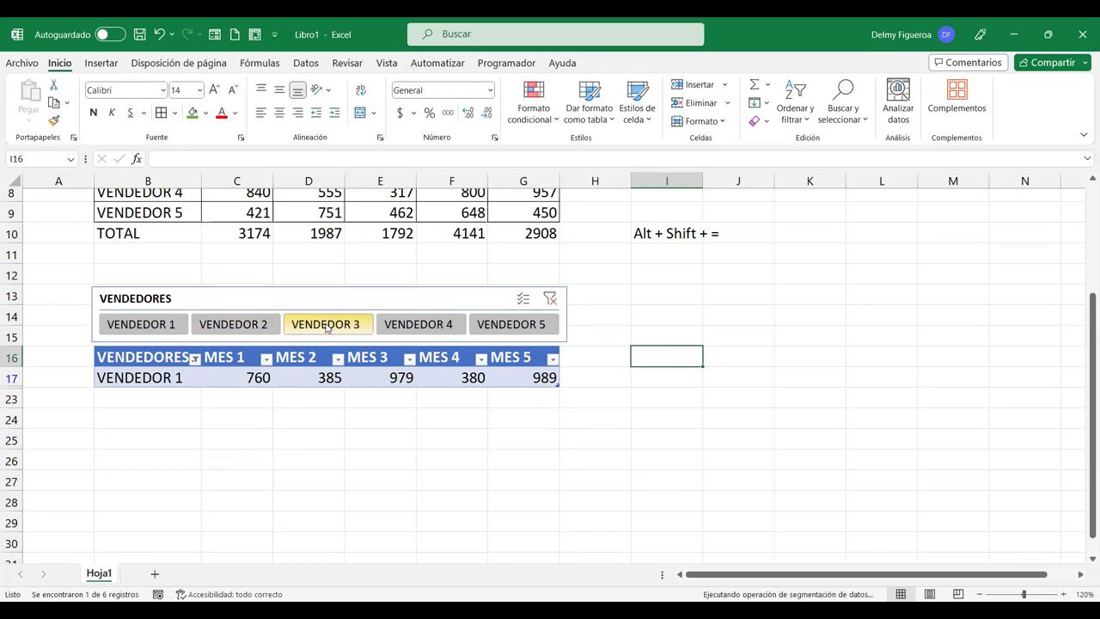
left_click(504, 326)
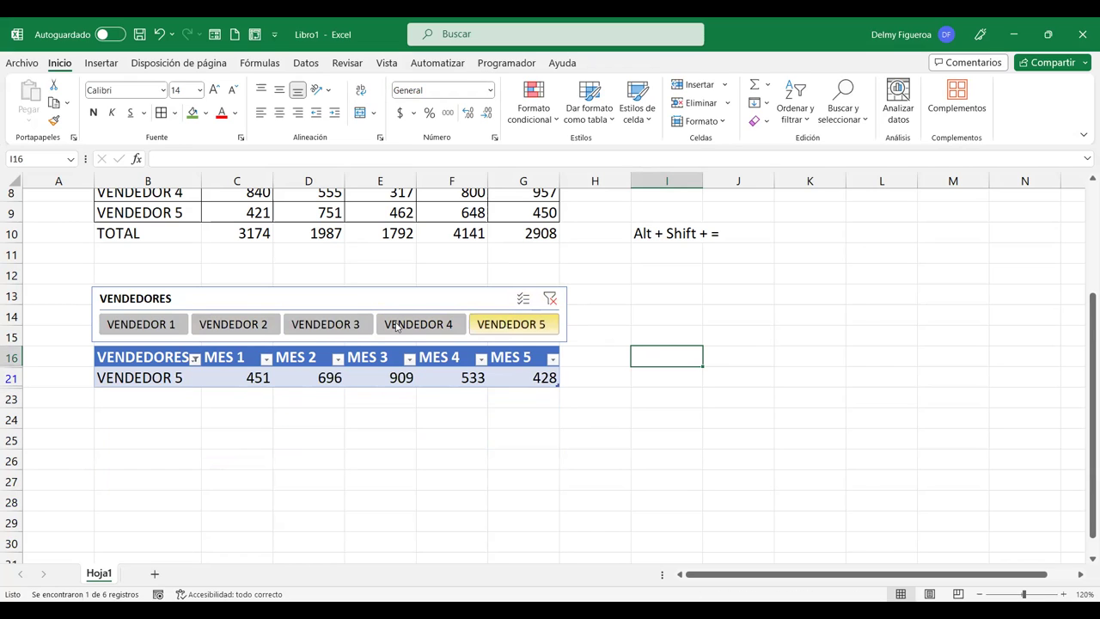
left_click(255, 325)
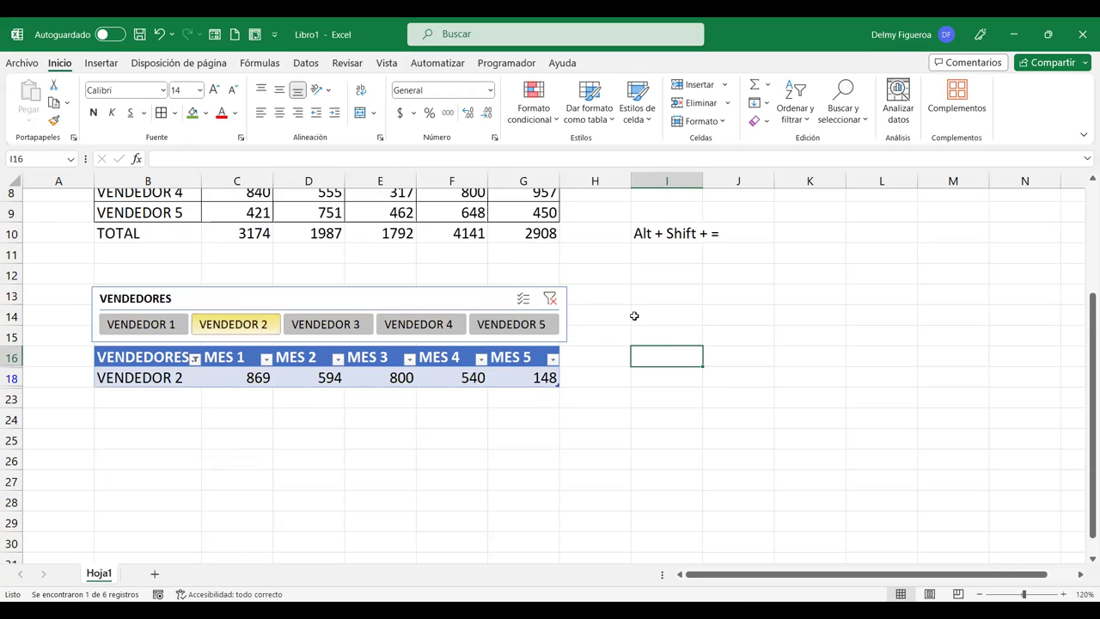
left_click(549, 299)
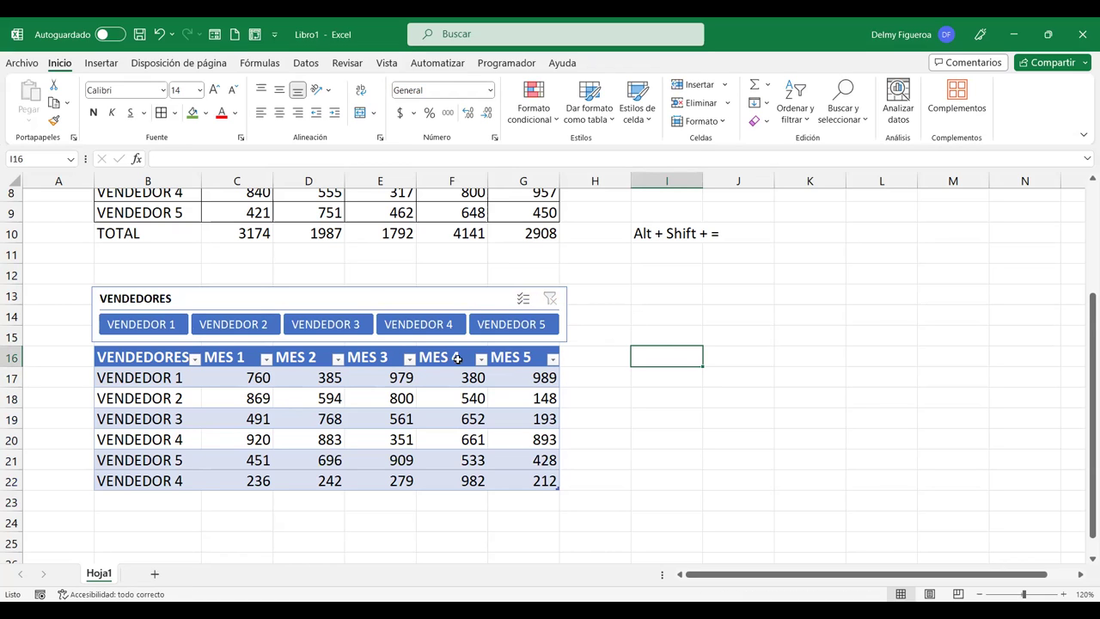
Change the VENDEDORES slicer's style to the dark orange one.
left_click(282, 308)
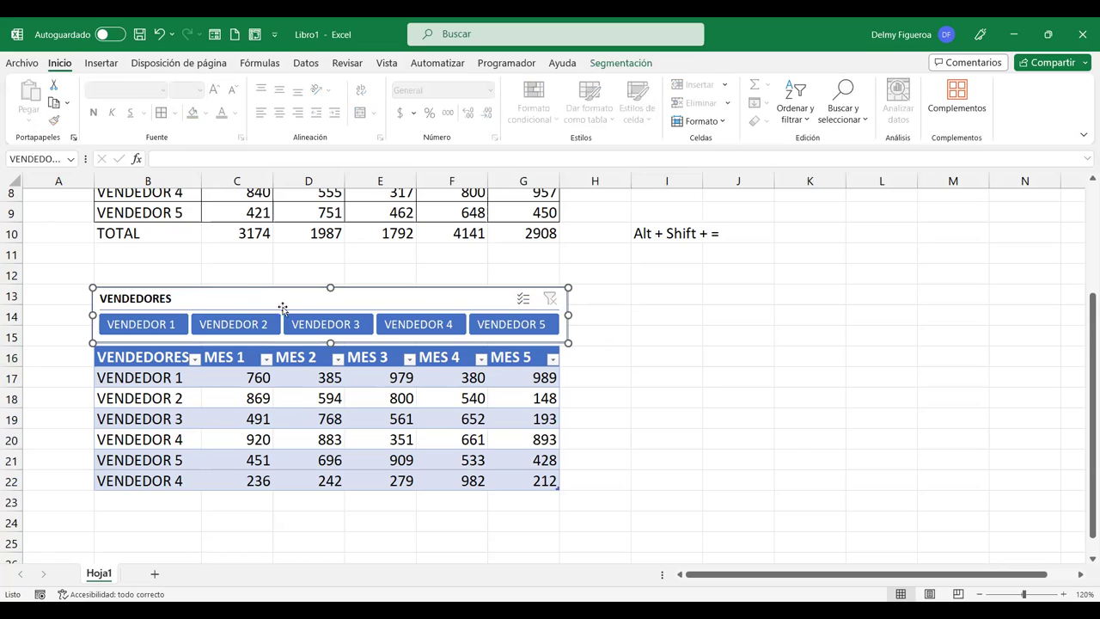
left_click(620, 63)
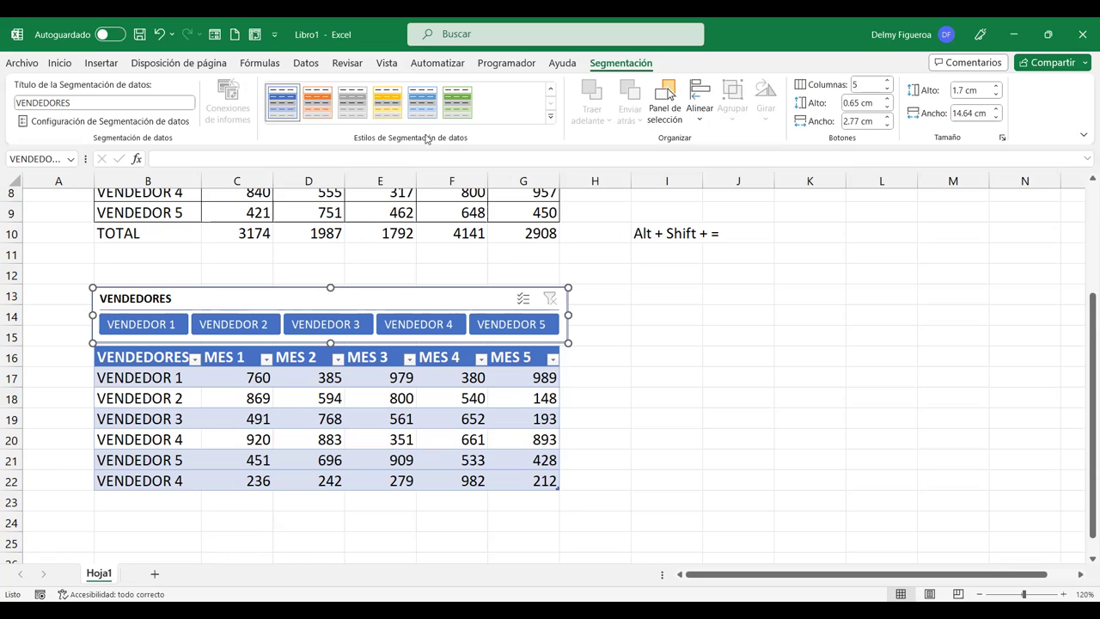
left_click(317, 102)
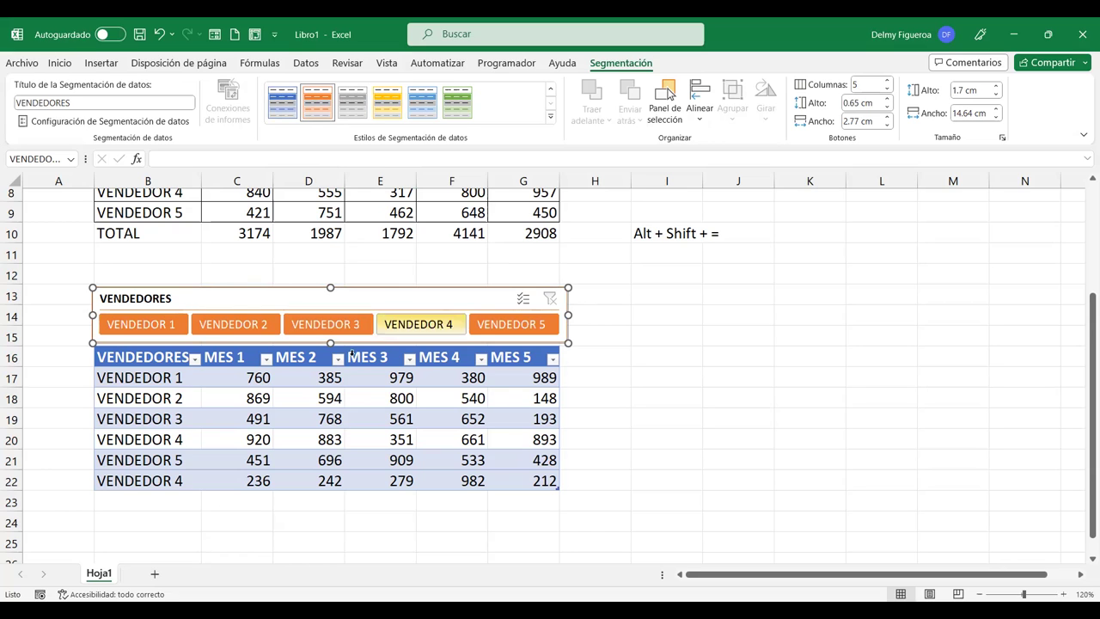
Turn the seller table's header row off and back on, and add a totals row to the table.
left_click(391, 395)
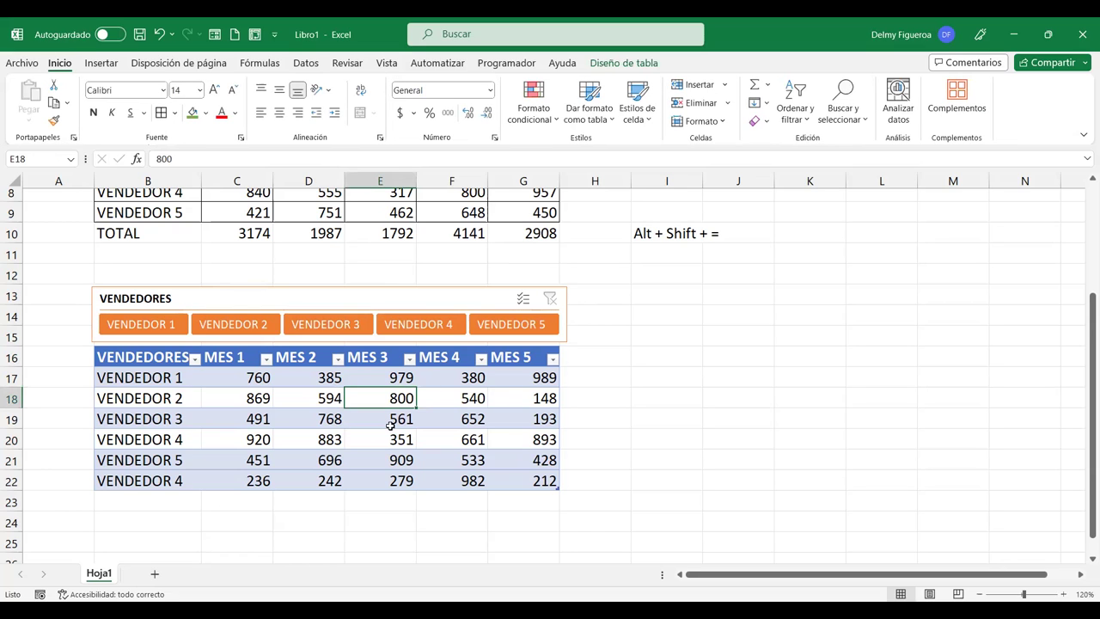
left_click(624, 62)
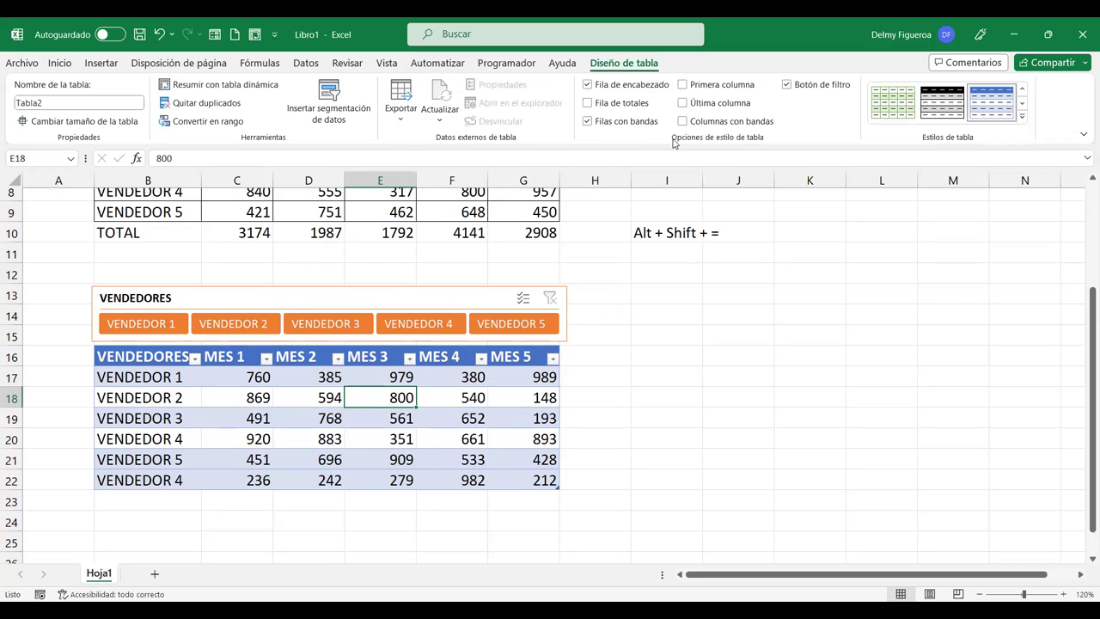
left_click(588, 85)
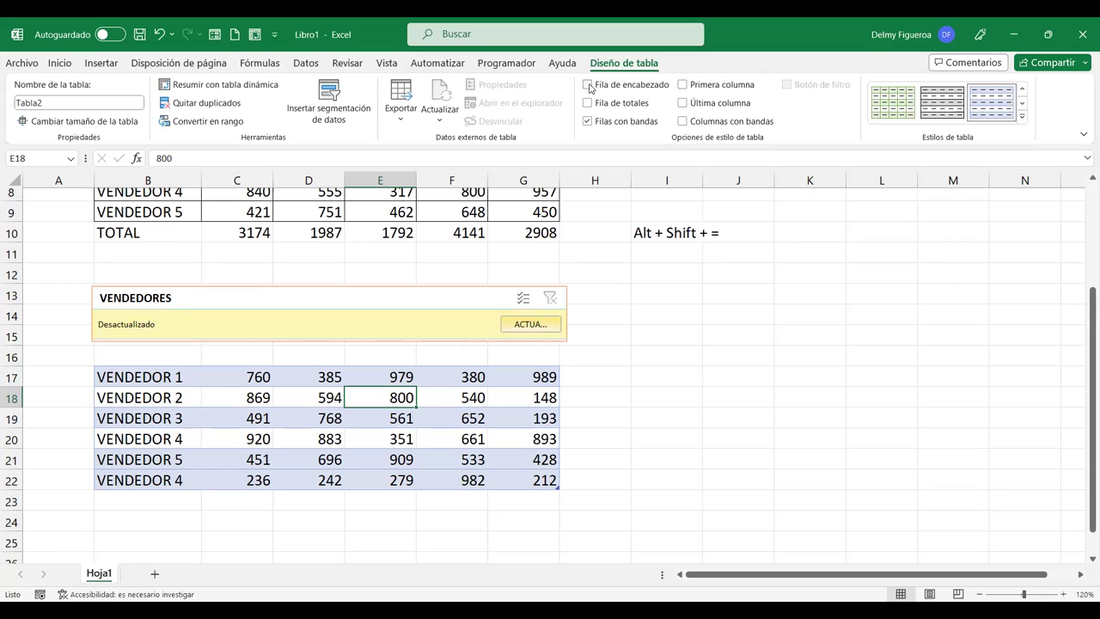
left_click(588, 85)
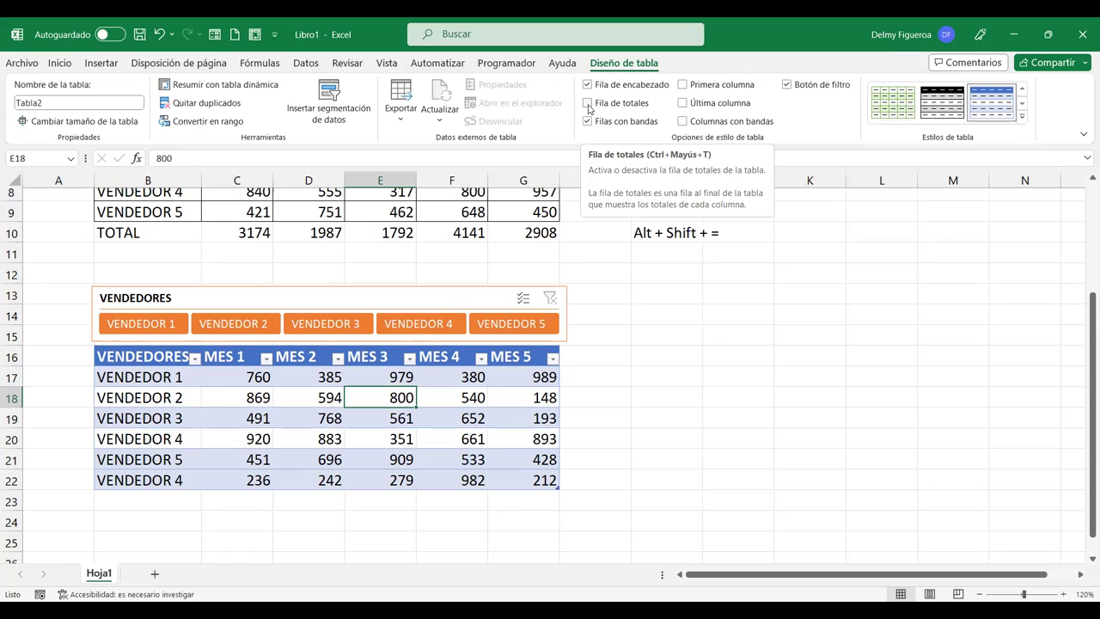
left_click(588, 104)
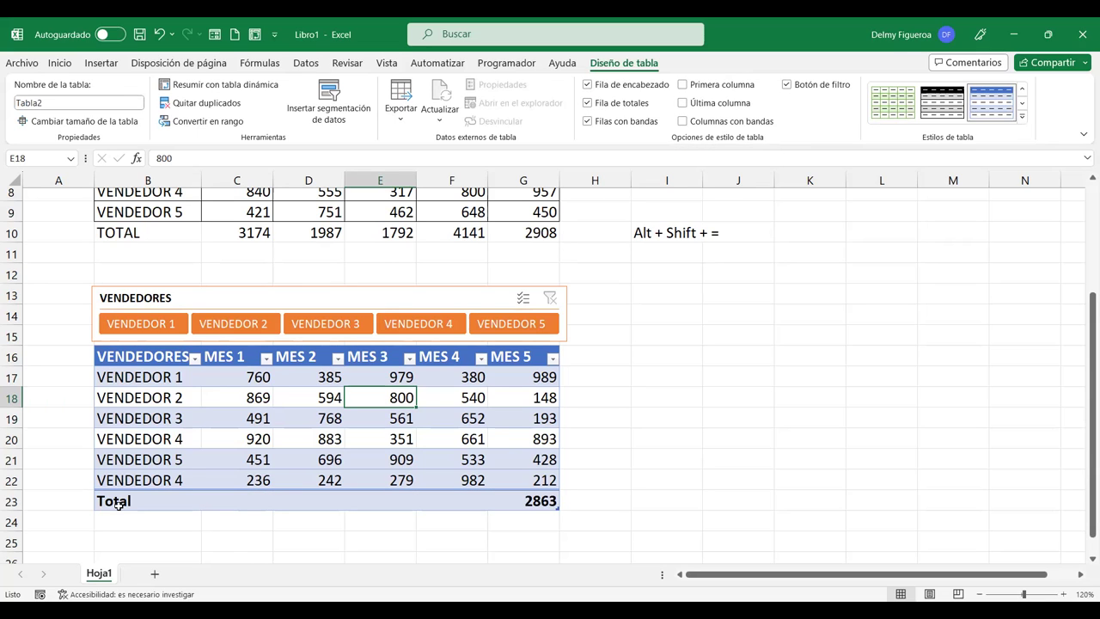
Switch the MES 5 cell of the totals row to Promedio, and set it back to Suma.
scroll(460, 339, "up", 1)
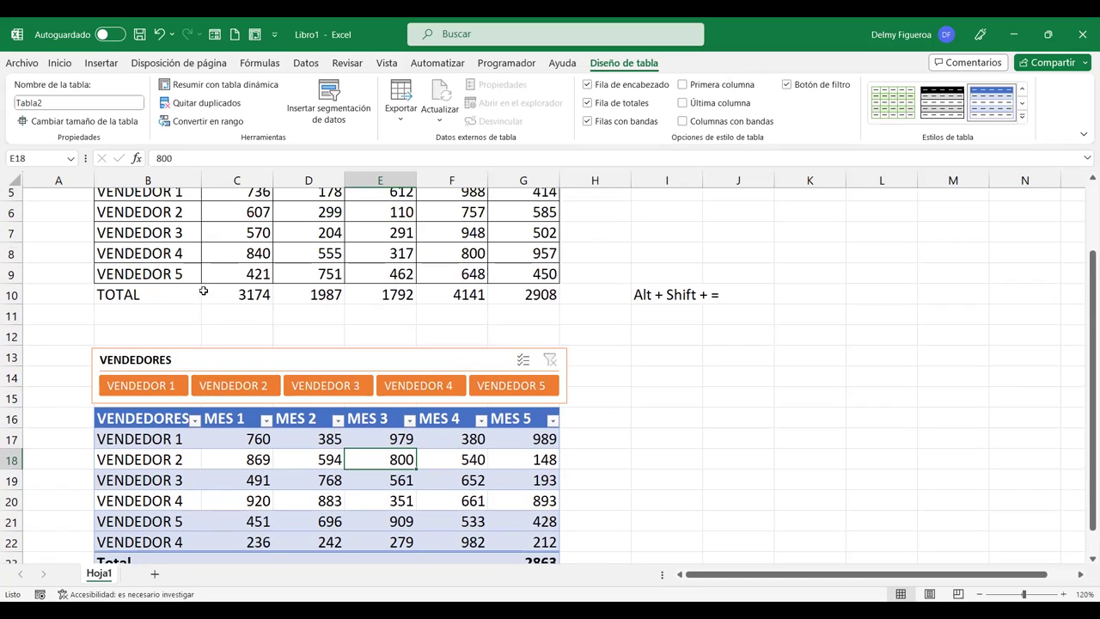
scroll(586, 292, "down", 3)
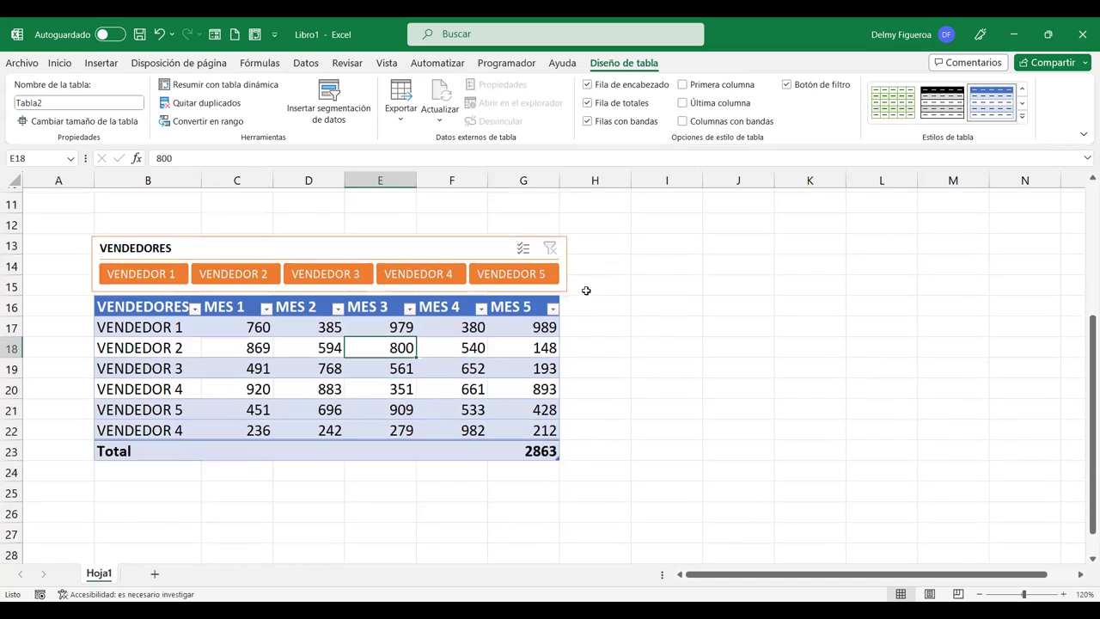
left_click(541, 375)
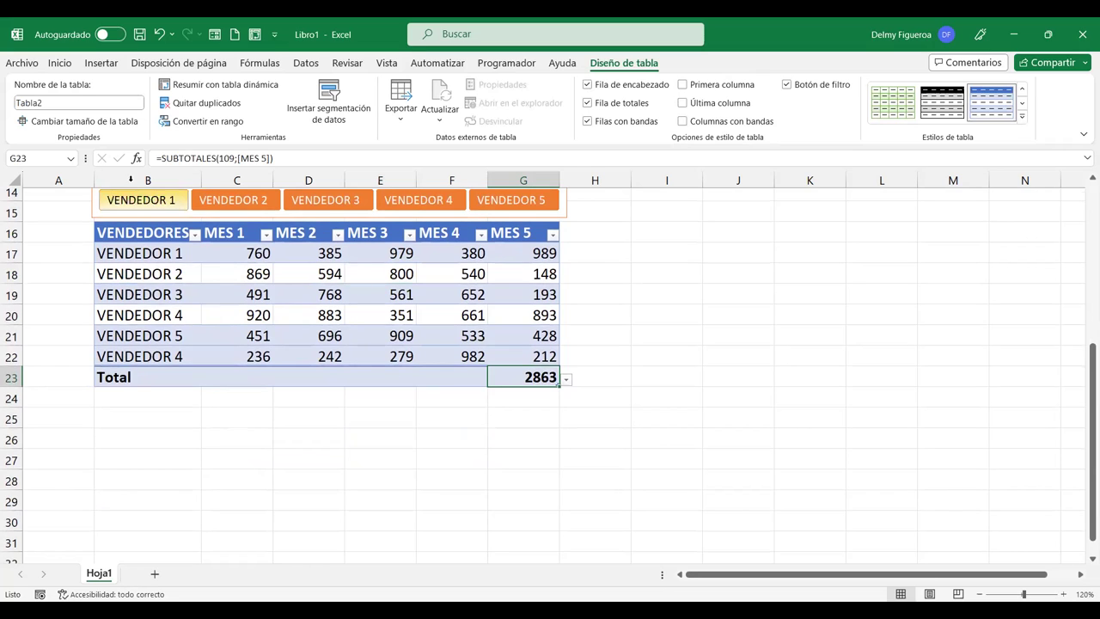
left_click(567, 381)
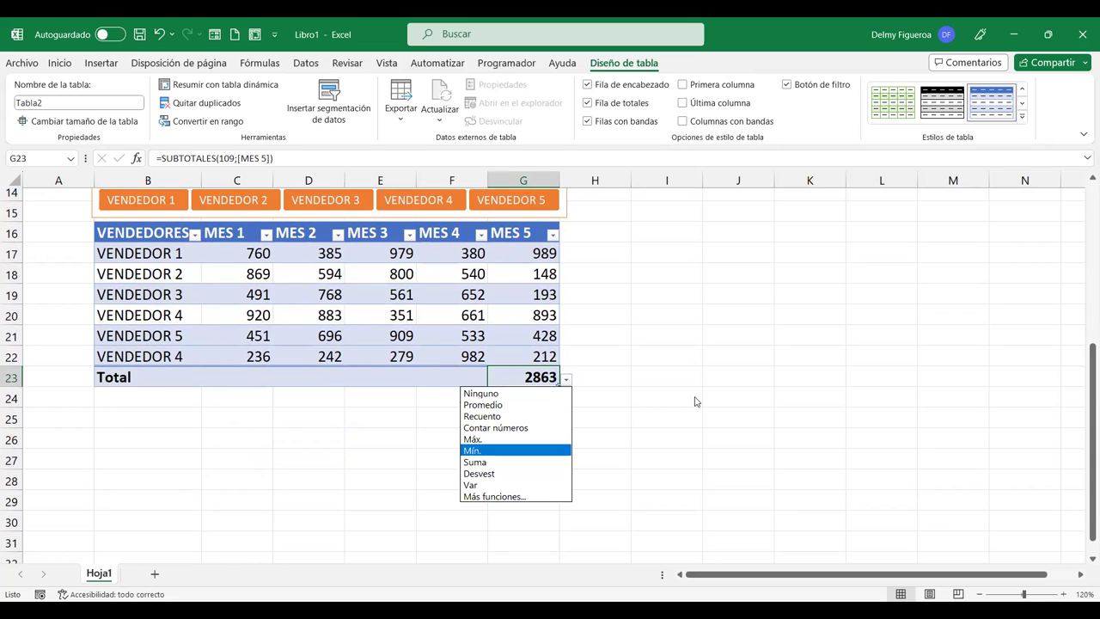
left_click(512, 405)
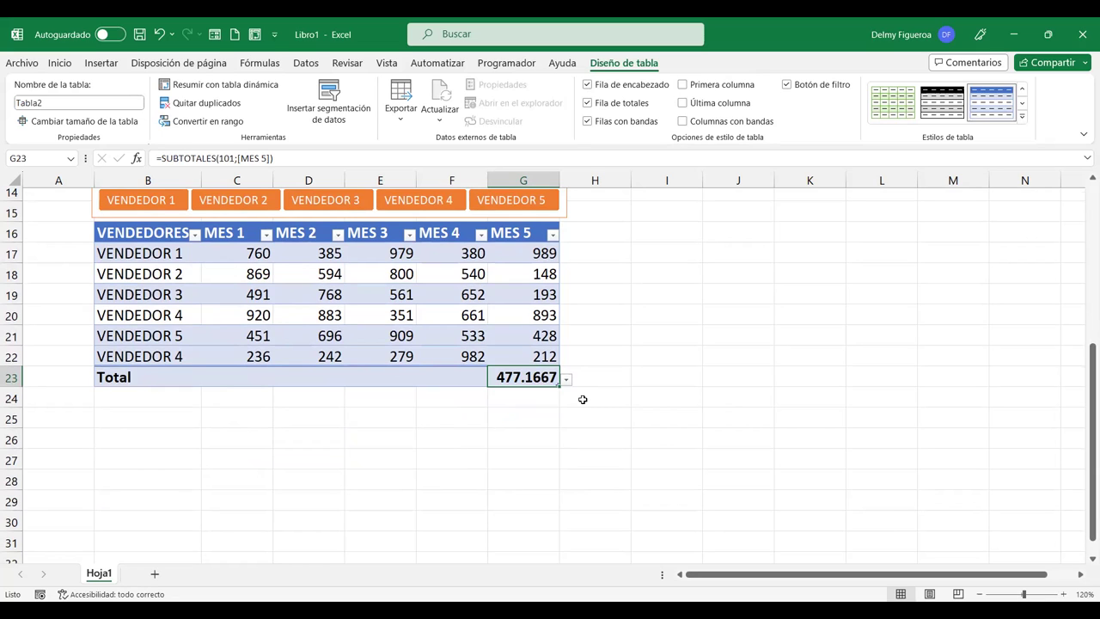
left_click(566, 381)
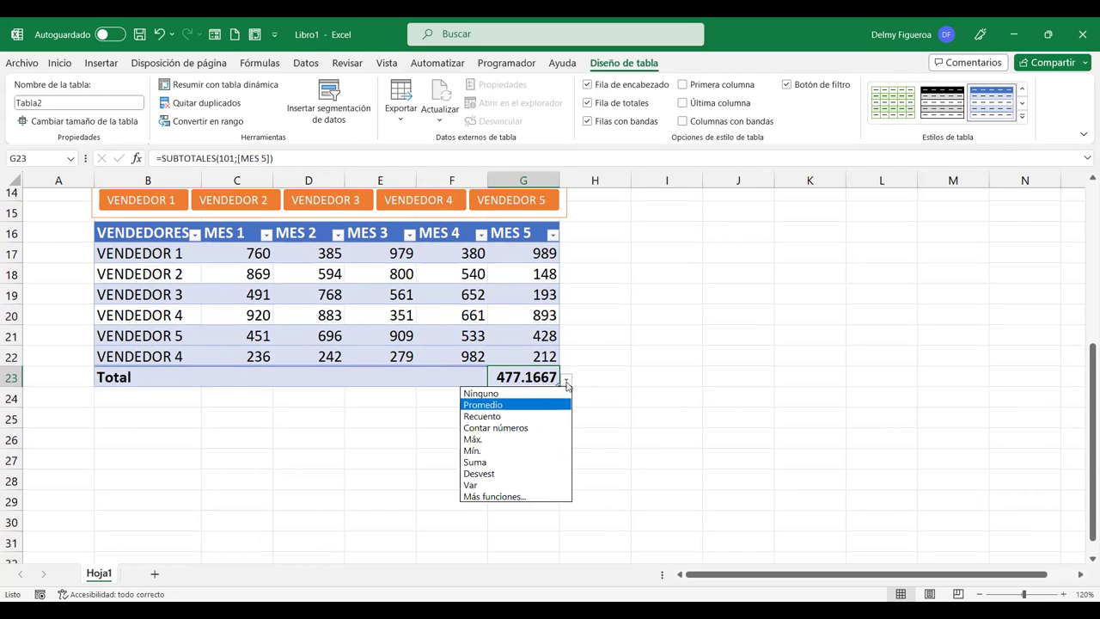
left_click(477, 462)
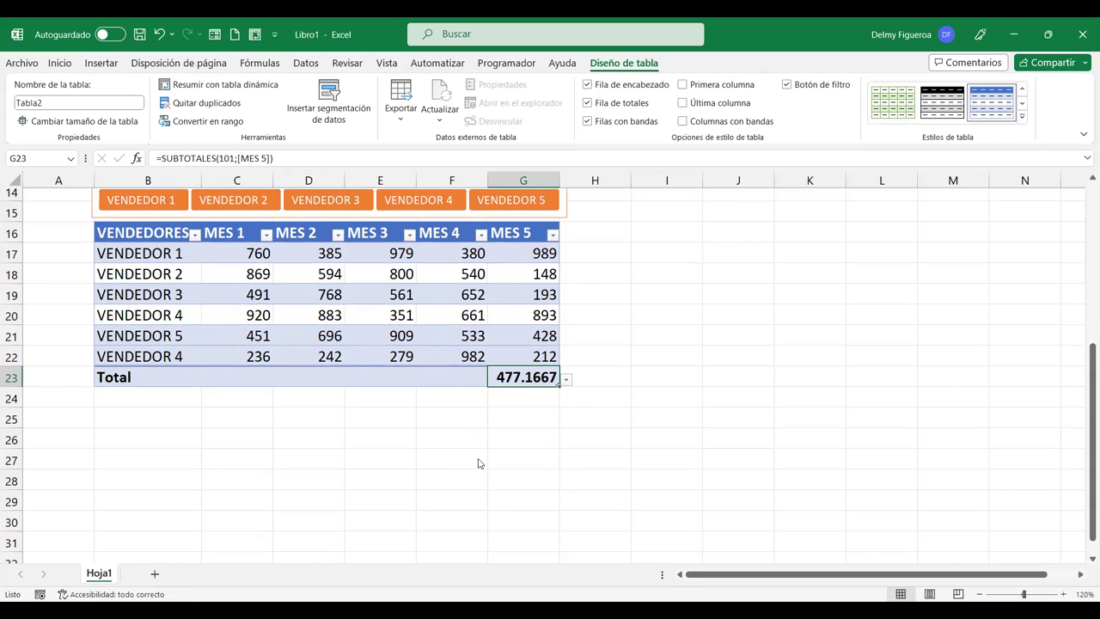
Try Promedio in the MES 4 cell of the totals row, and settle on Suma for that column.
left_click(453, 374)
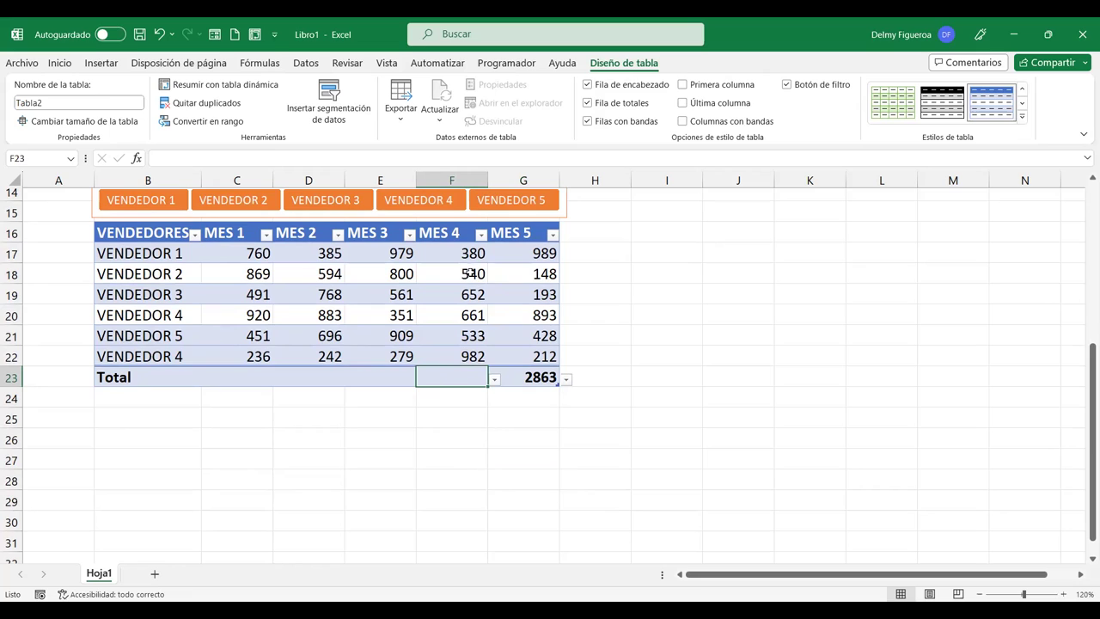
left_click(495, 381)
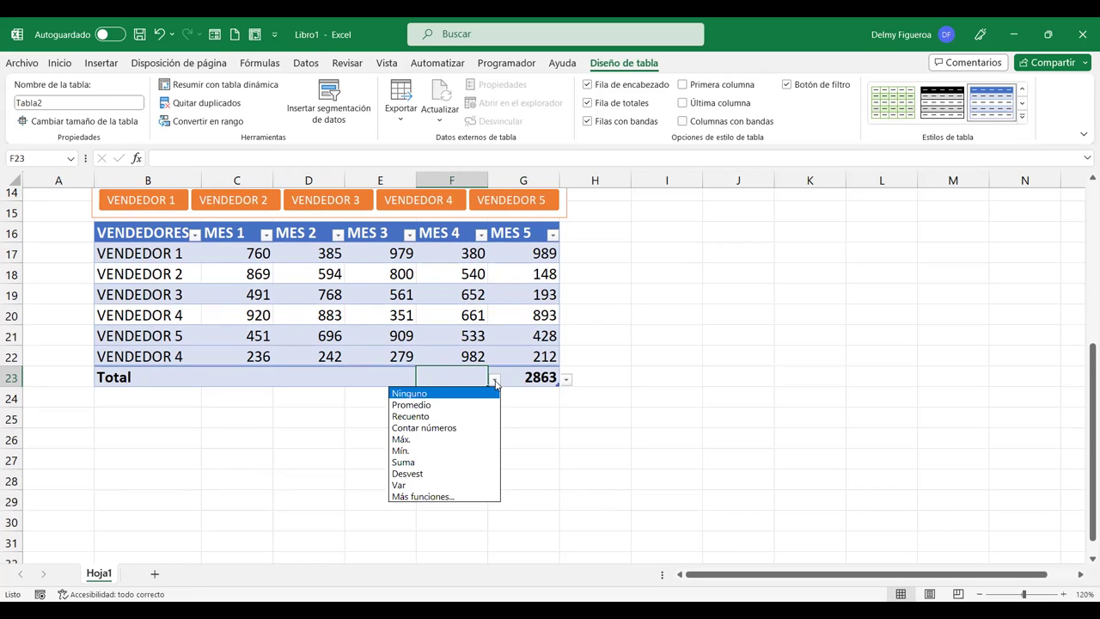
left_click(435, 404)
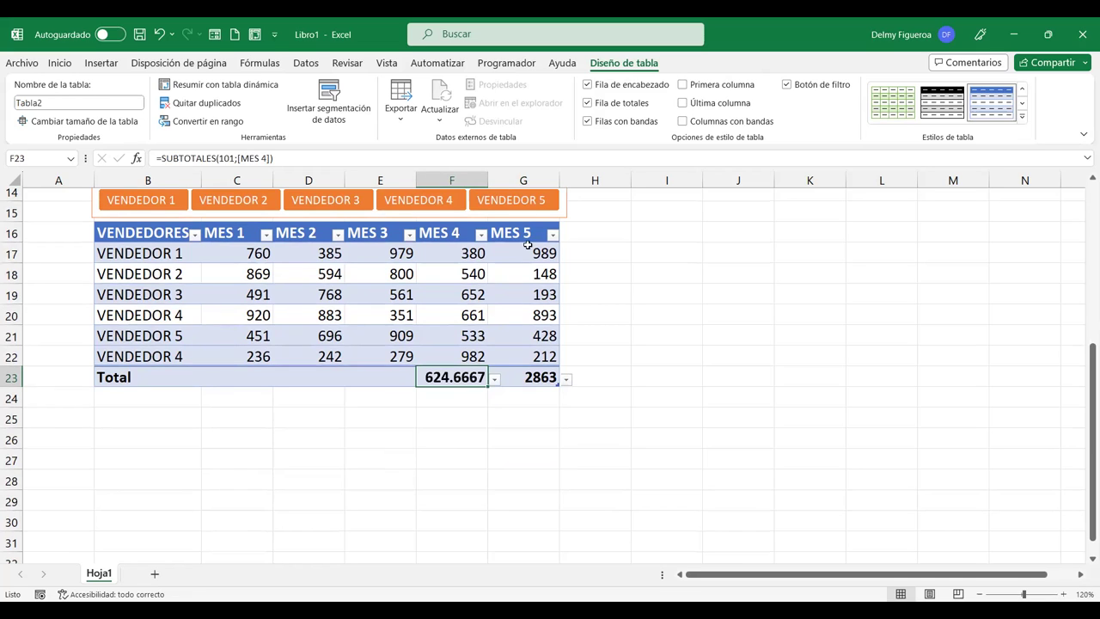
left_click(495, 380)
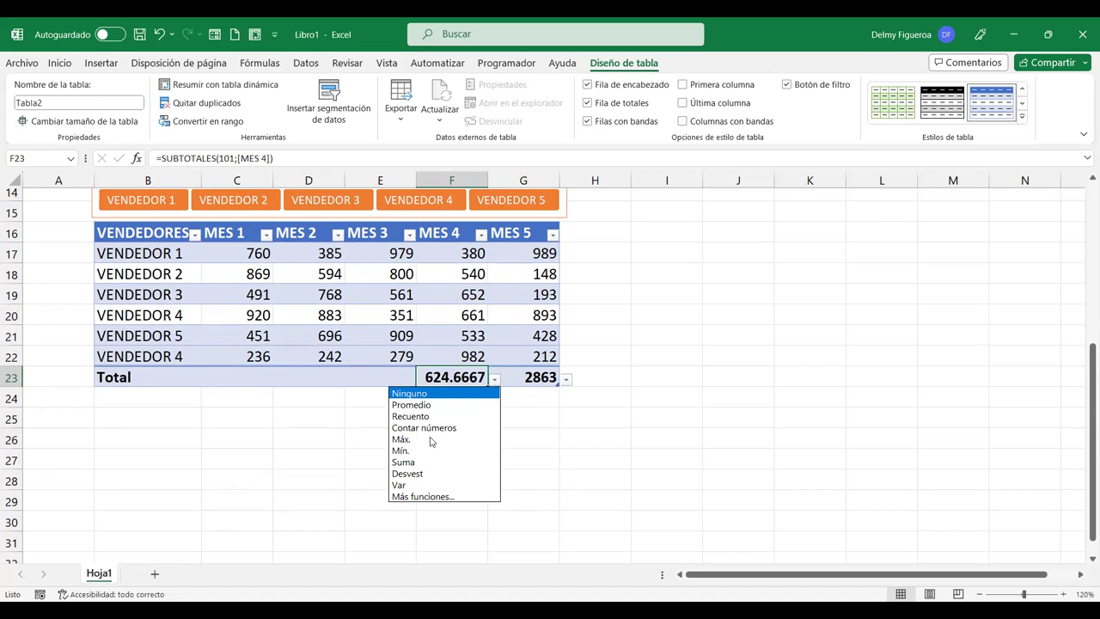
left_click(424, 464)
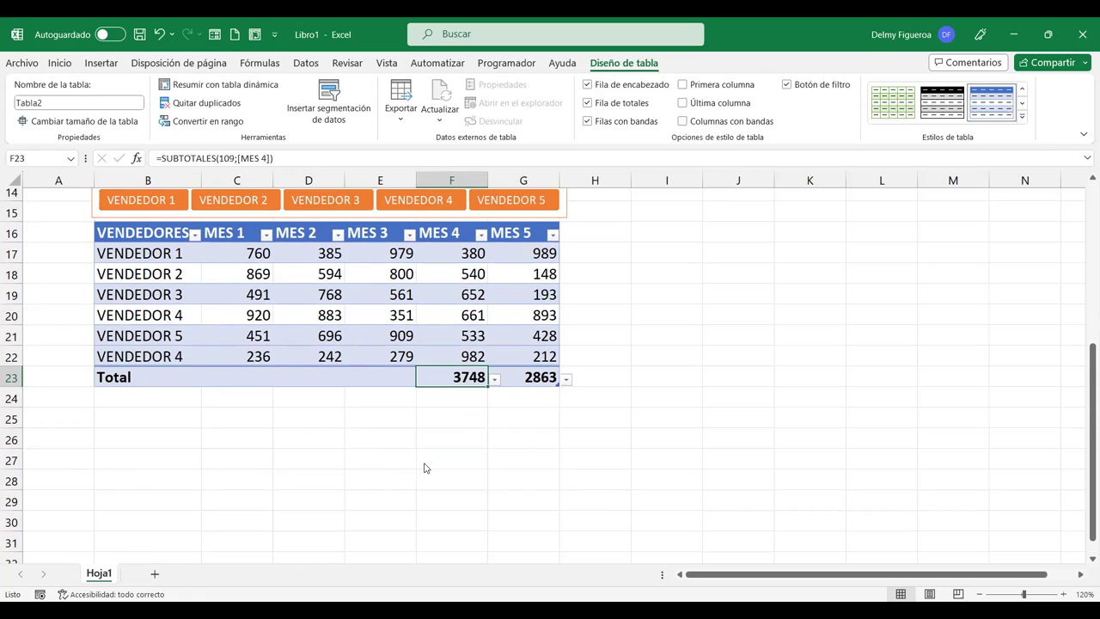
Set the MES 3 cell of the totals row to the Mín. function.
left_click(390, 381)
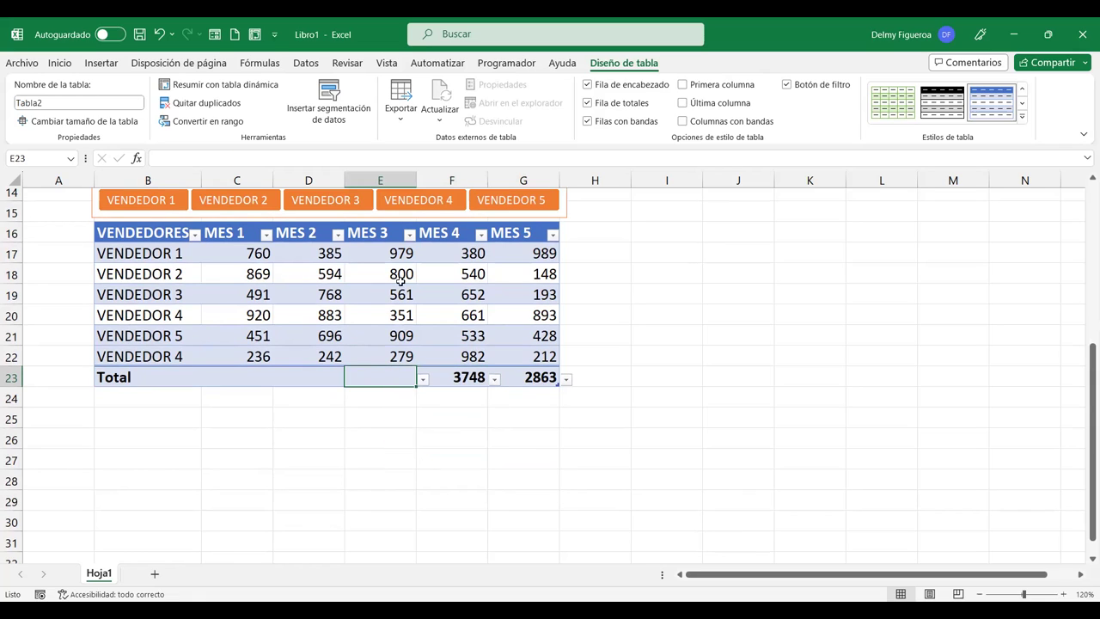
left_click(424, 380)
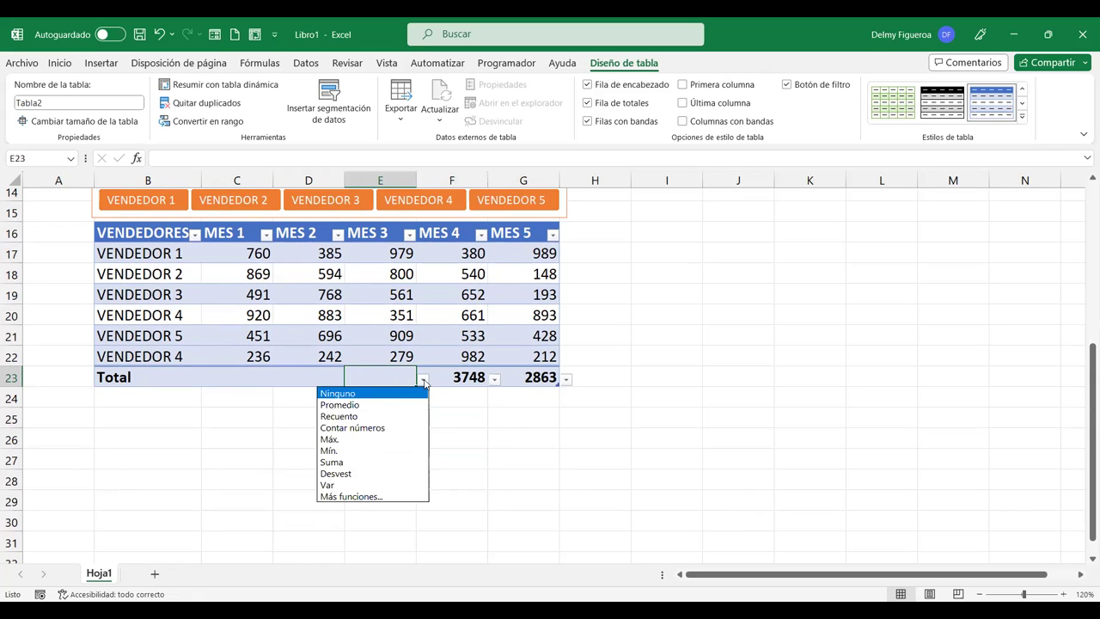
left_click(361, 451)
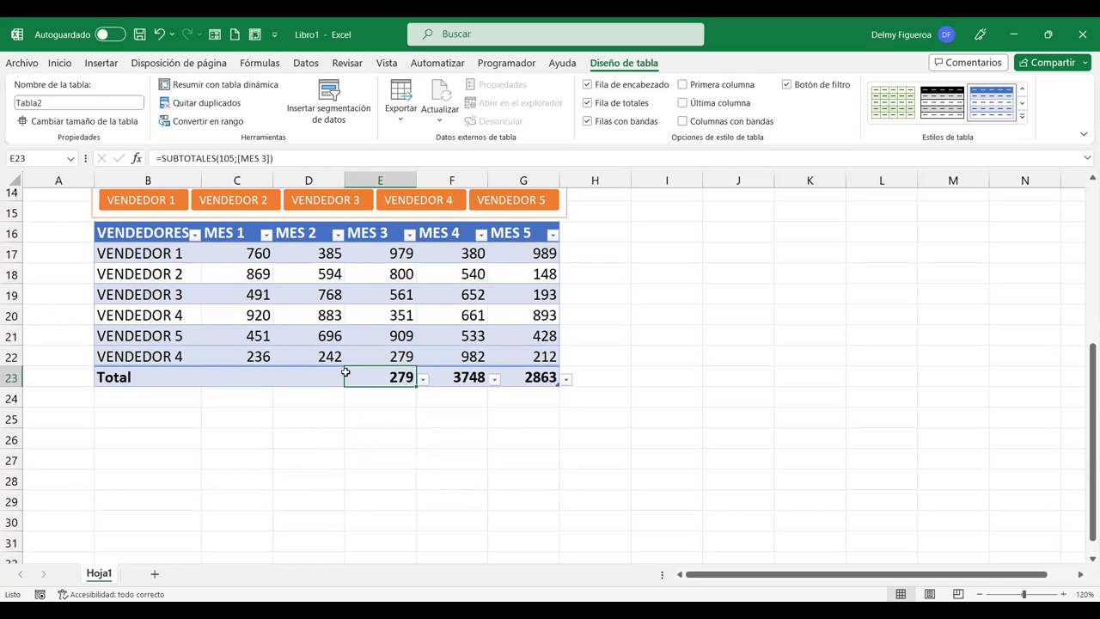
Set the MES 2 cell of the totals row to the Máx. function.
left_click(319, 378)
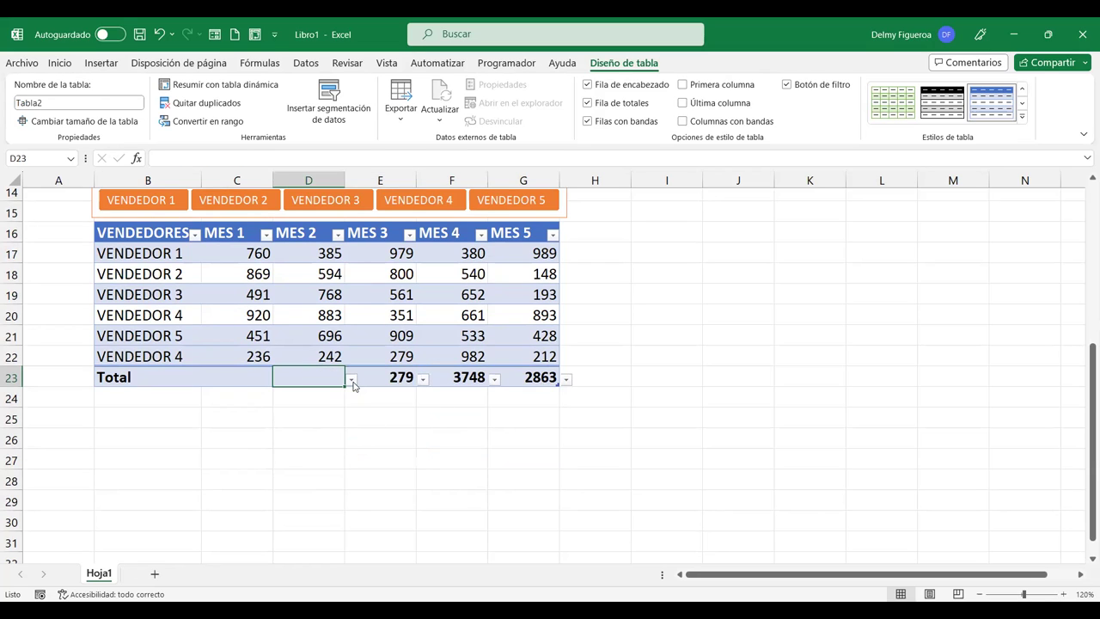
scroll(357, 381, "up", 4)
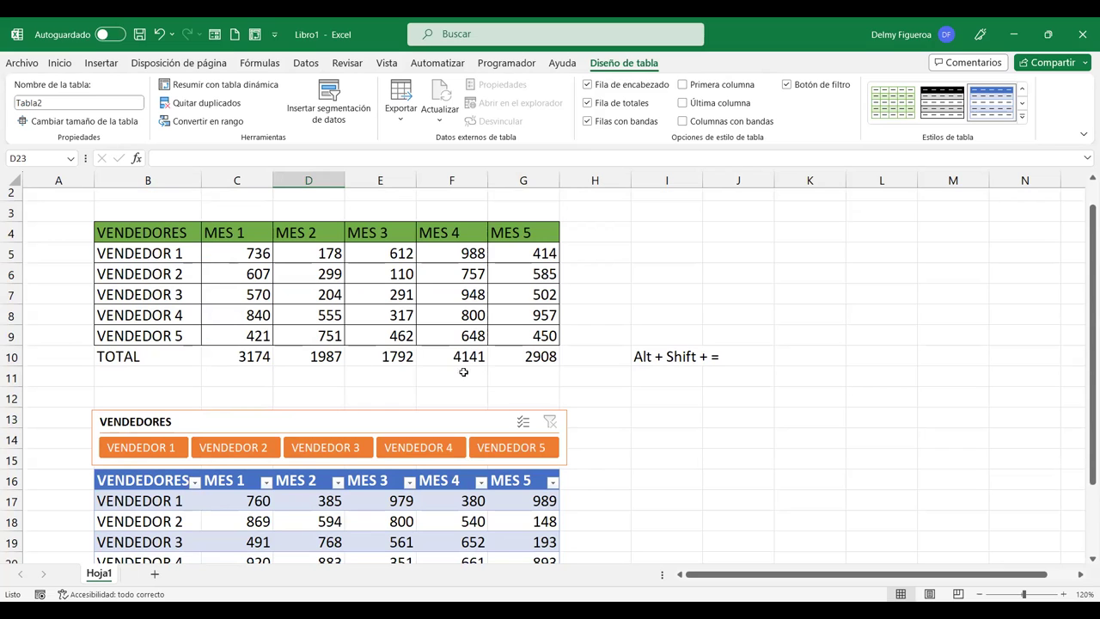
scroll(485, 367, "down", 5)
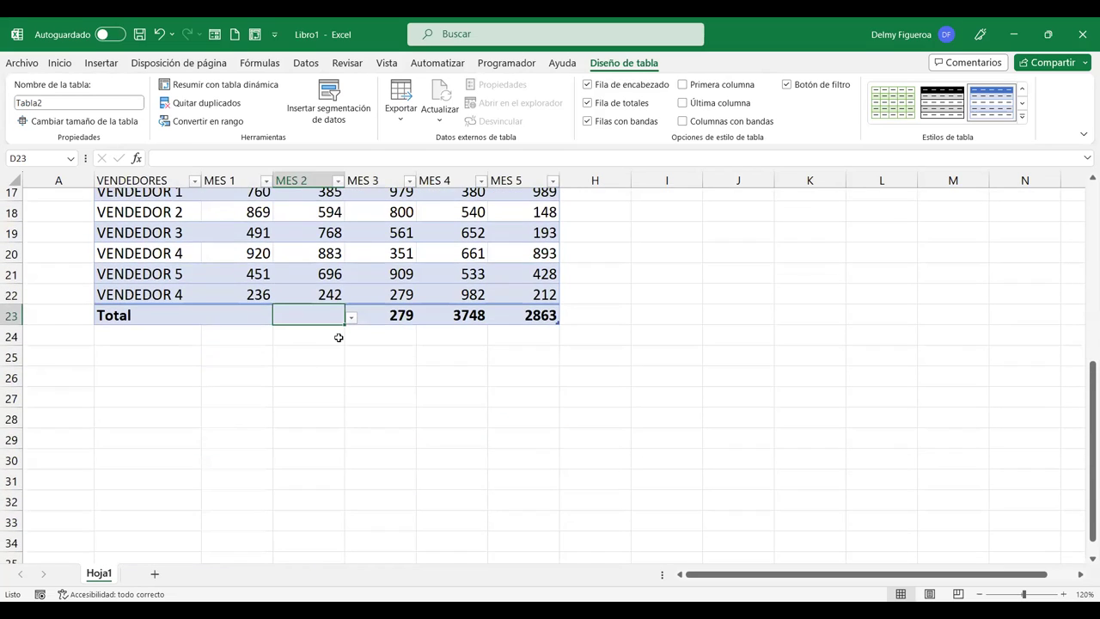
scroll(350, 336, "up", 1)
left_click(350, 380)
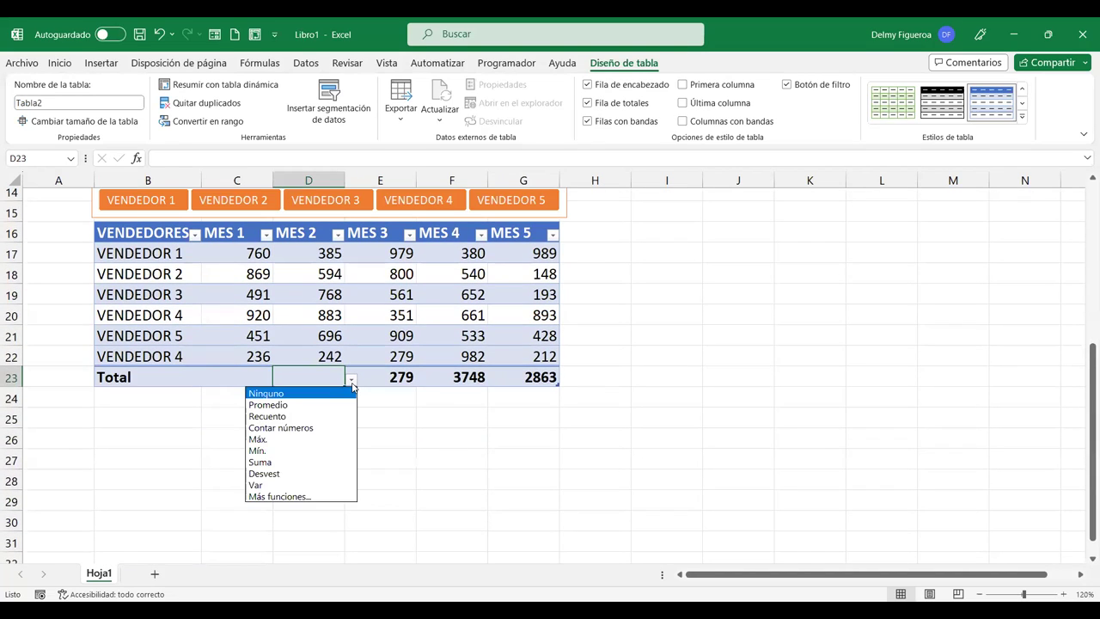
left_click(290, 439)
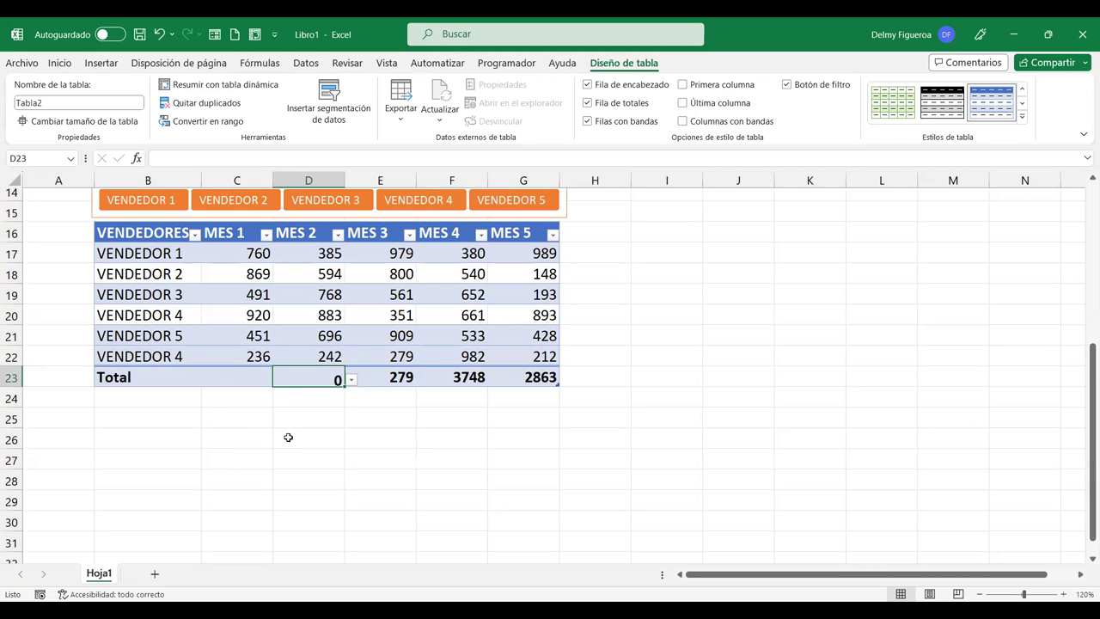
Set the MES 1 cell of the totals row to the Promedio function.
left_click(246, 378)
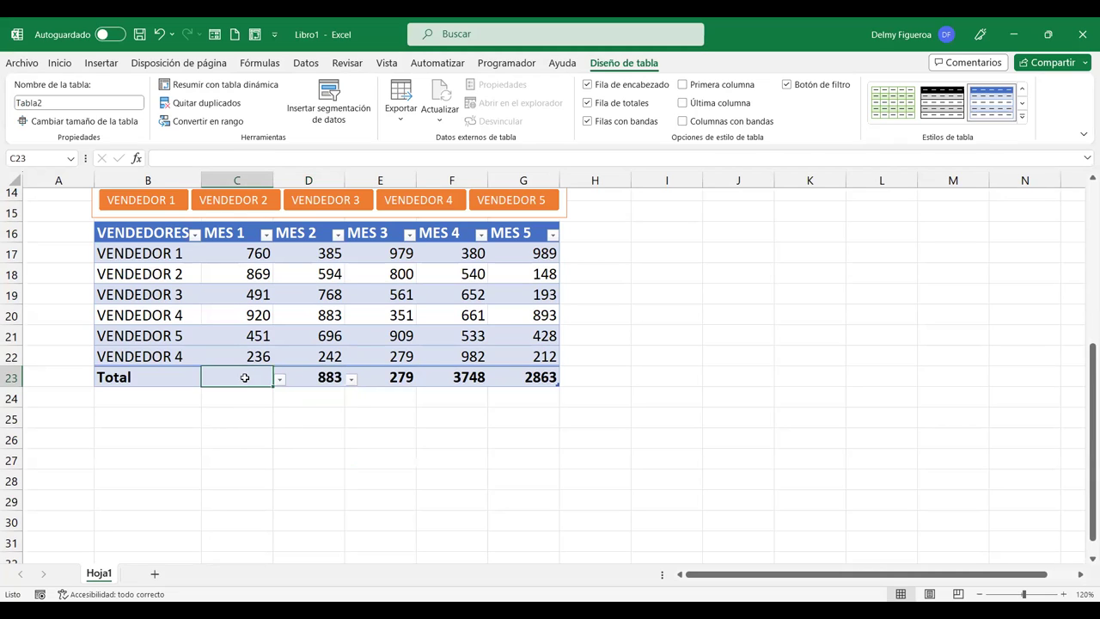
left_click(281, 379)
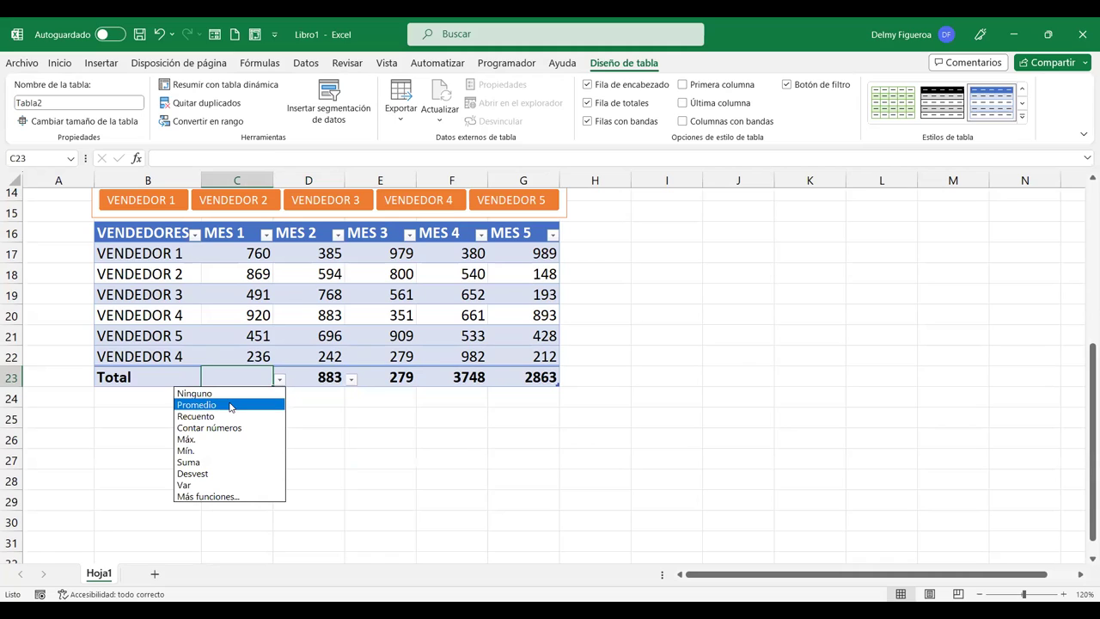
left_click(231, 404)
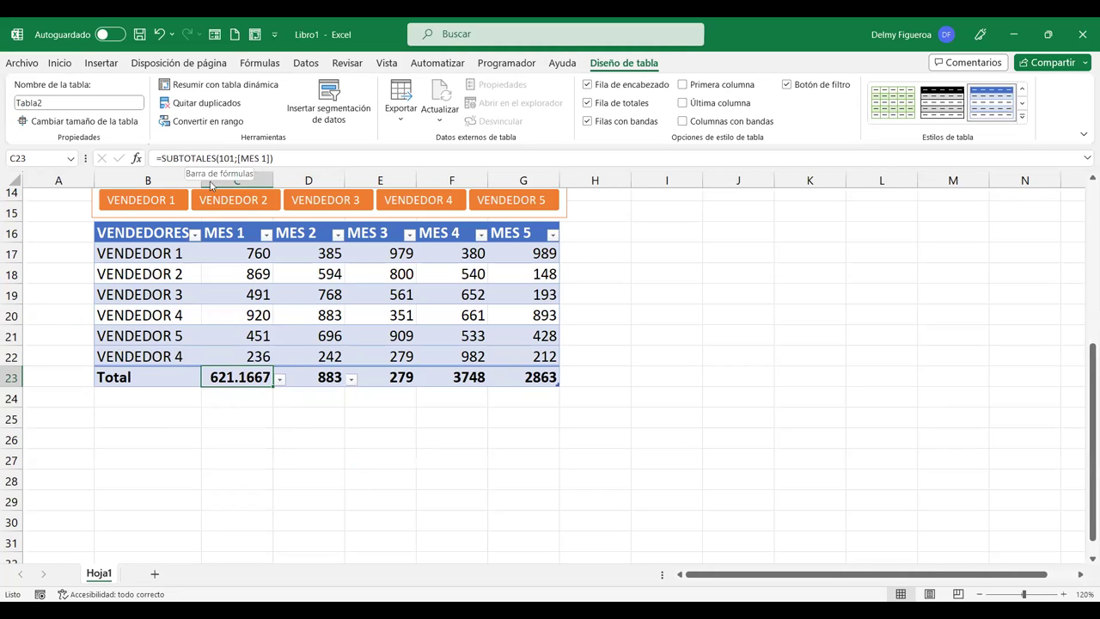
Review the summary function chosen in each totals row cell from MES 1 to MES 5, without changing any of them.
left_click(328, 377)
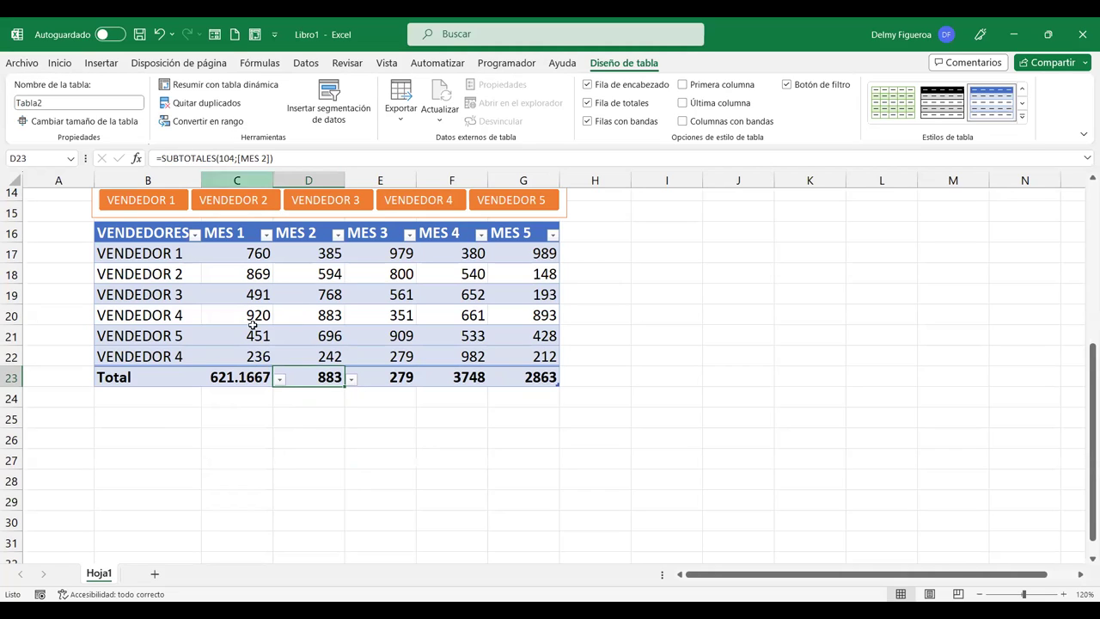
left_click(215, 377)
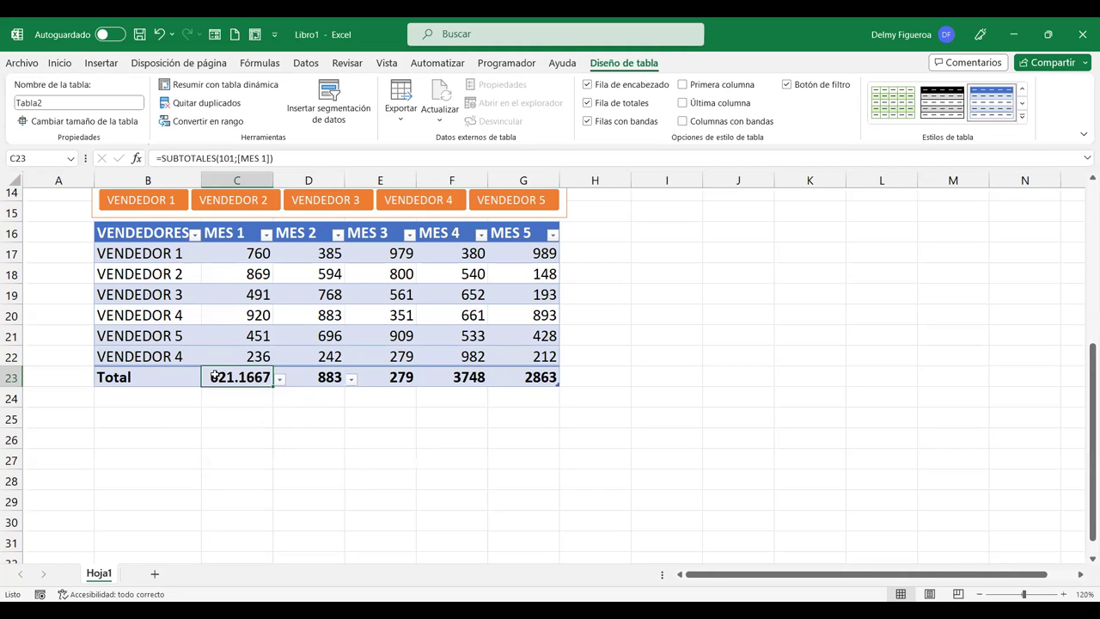
left_click(279, 379)
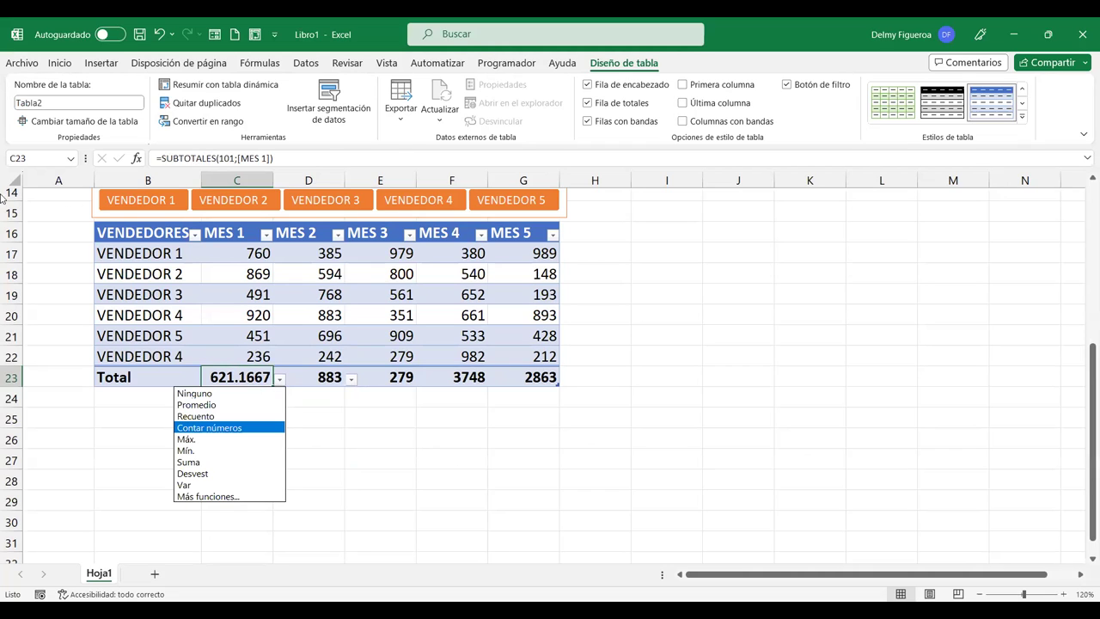
key("Escape")
left_click(244, 364)
left_click_drag(244, 367, 384, 379)
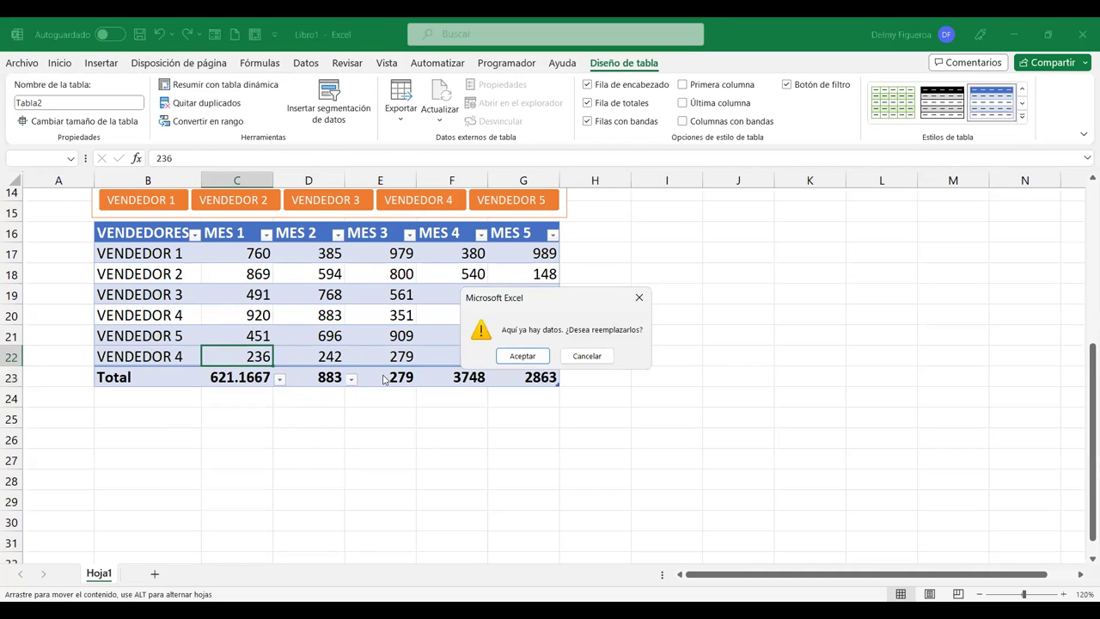
left_click(603, 358)
left_click(279, 379)
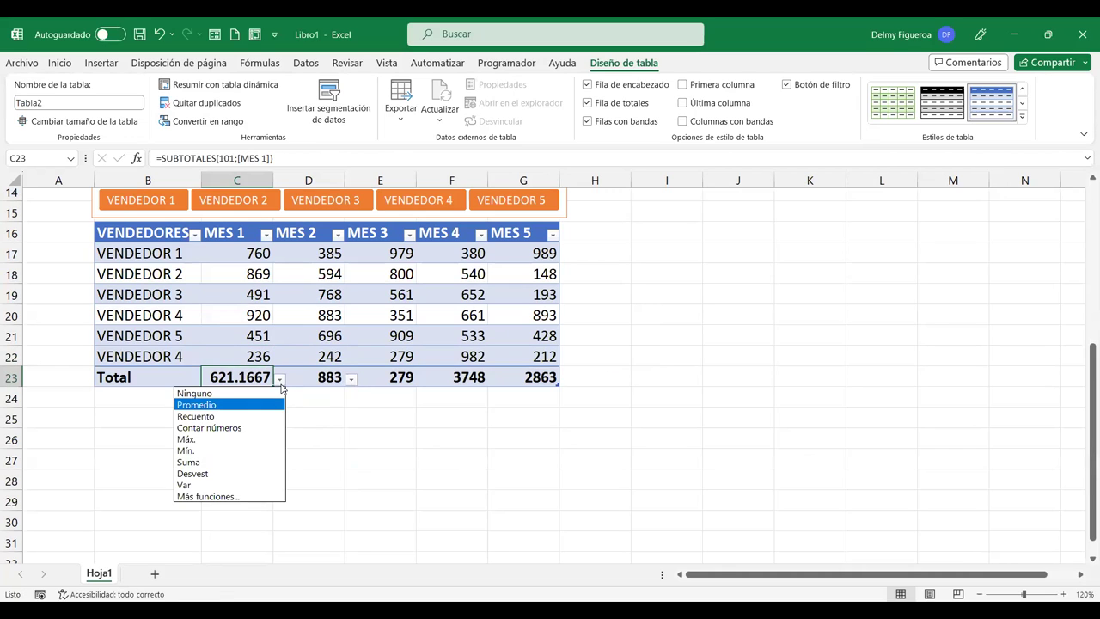
left_click(338, 379)
left_click(337, 379)
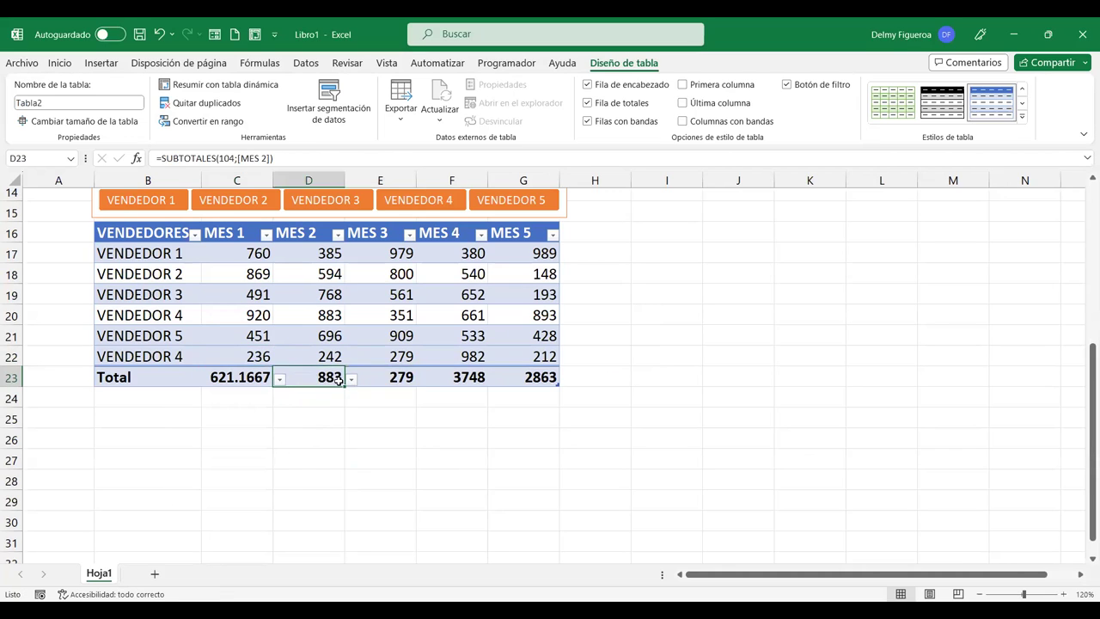
left_click(351, 381)
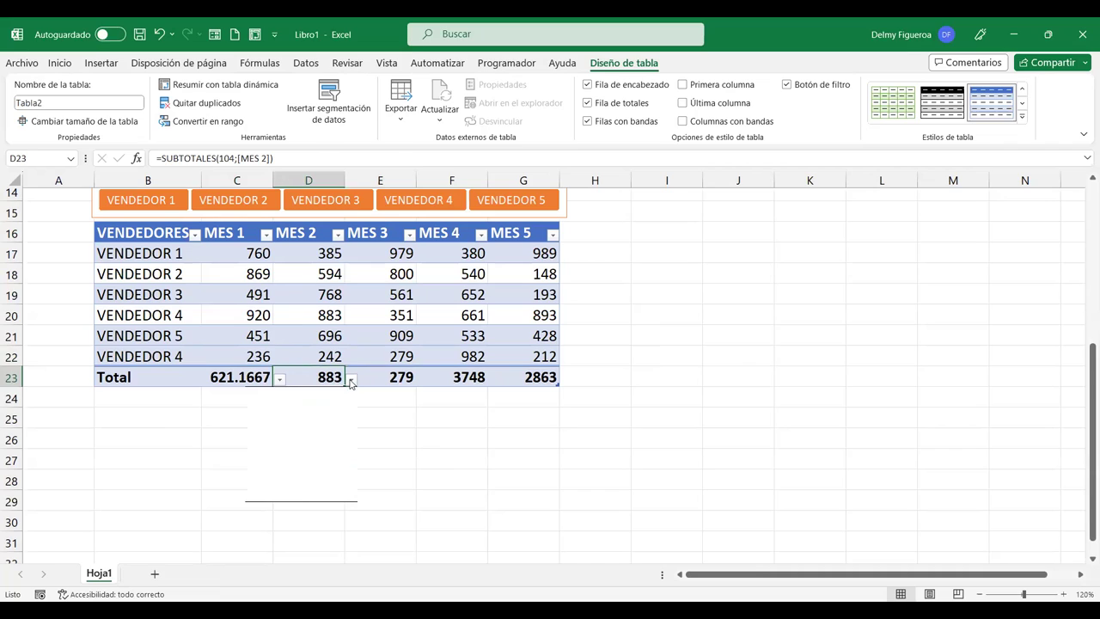
left_click(403, 378)
left_click(404, 378)
left_click(424, 380)
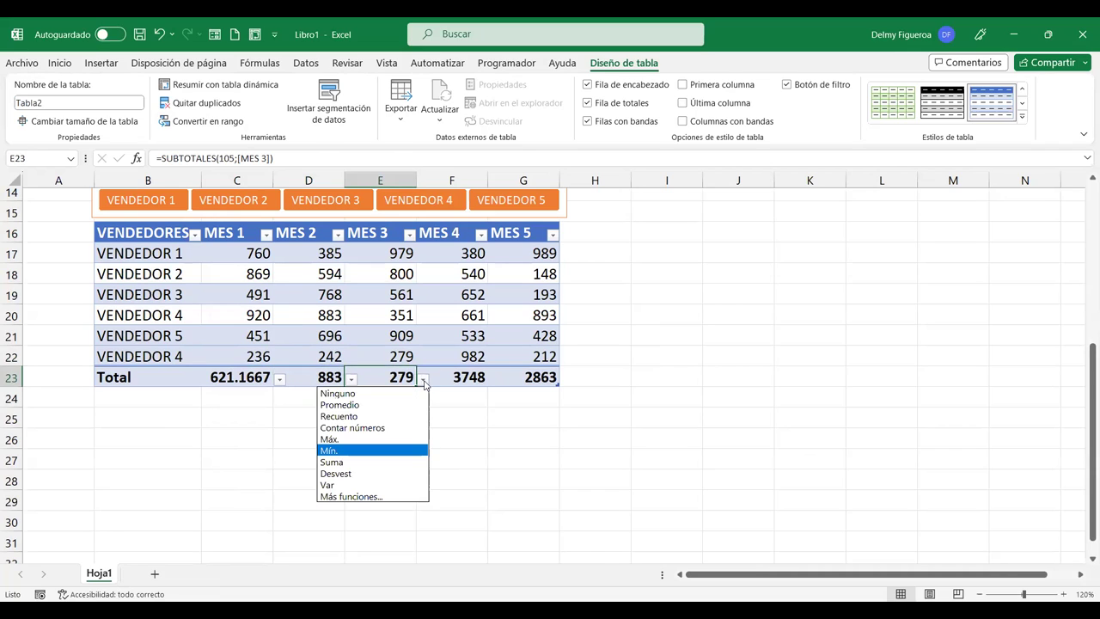
left_click(459, 378)
left_click(455, 377)
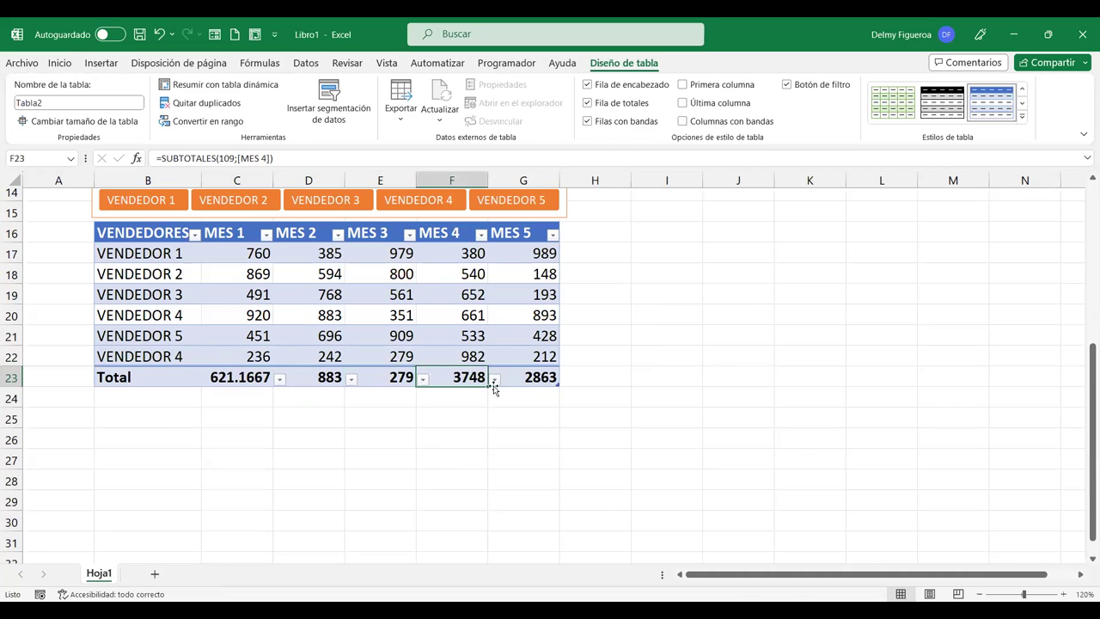
key("ctrl+a")
left_click(483, 378)
left_click(495, 381)
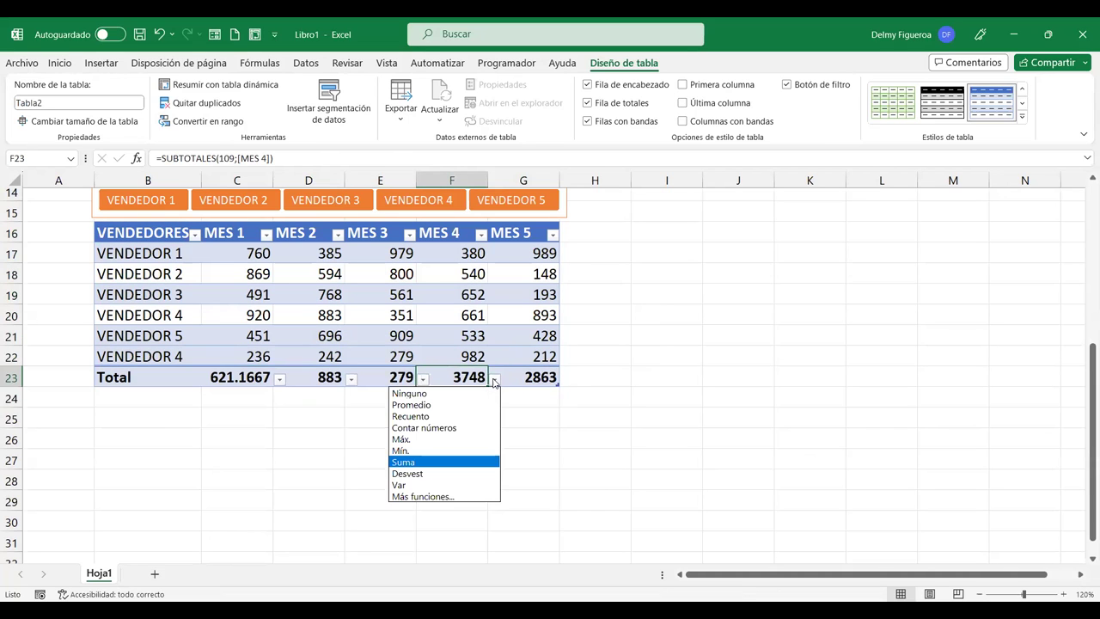
left_click(534, 379)
left_click(532, 377)
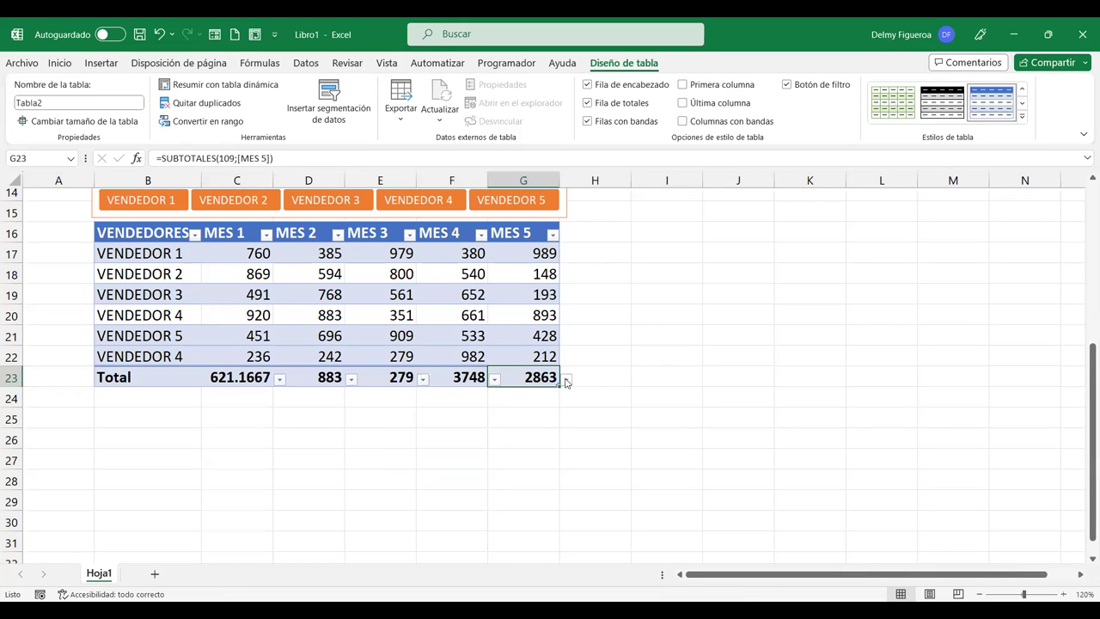
left_click(567, 381)
left_click(622, 385)
Turn off the seller table's totals row.
left_click(587, 102)
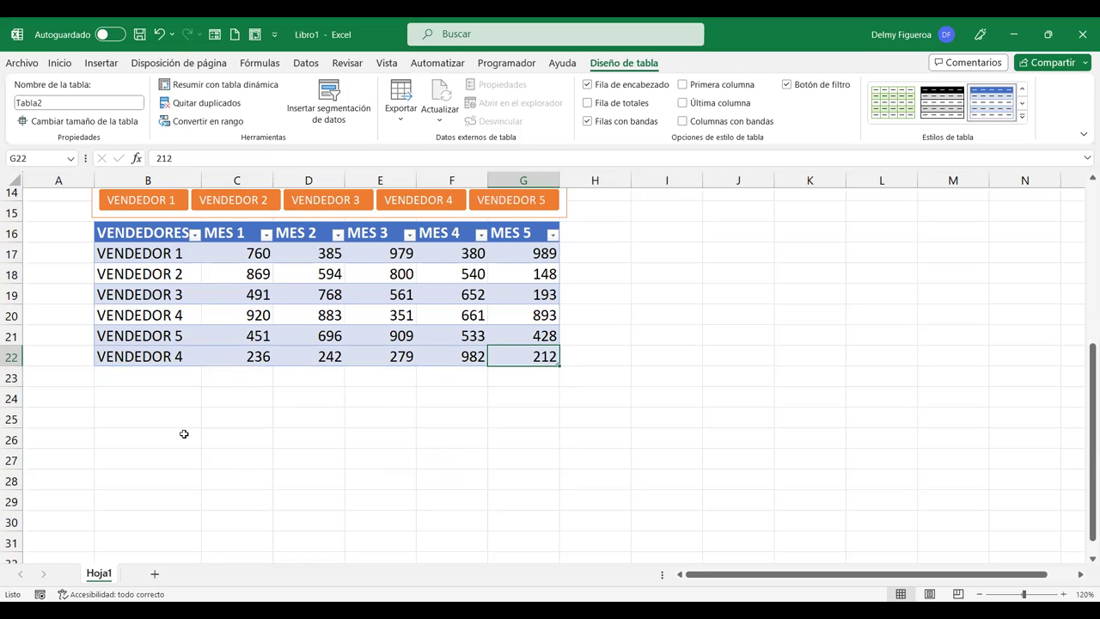
Add a new row for VENDEDOR 6 directly below the last row of the seller table.
left_click(173, 383)
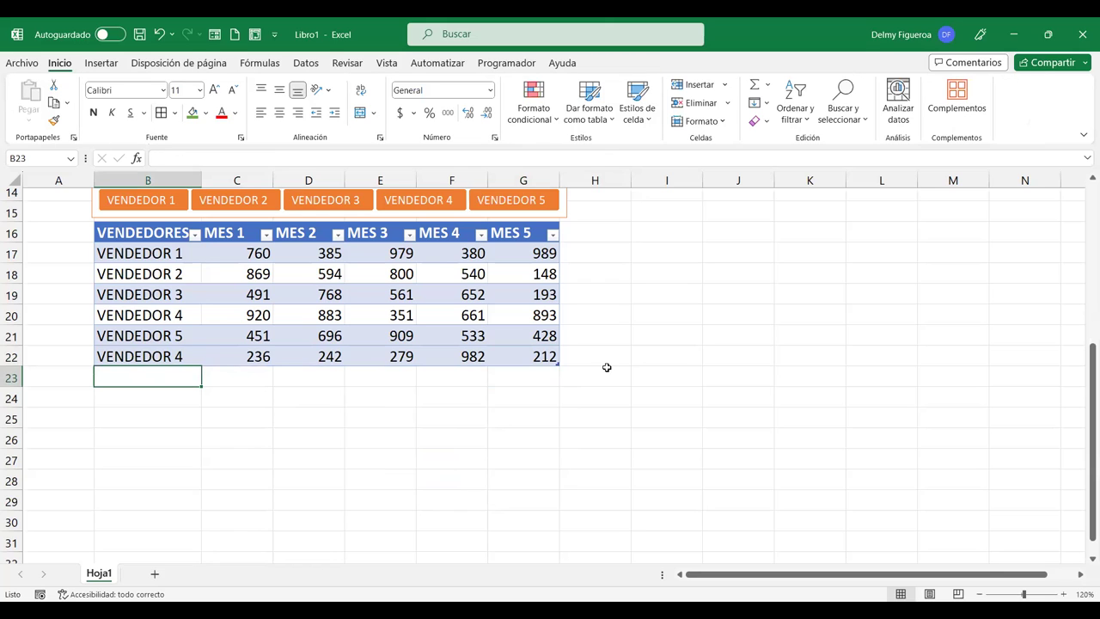
type("VENDE")
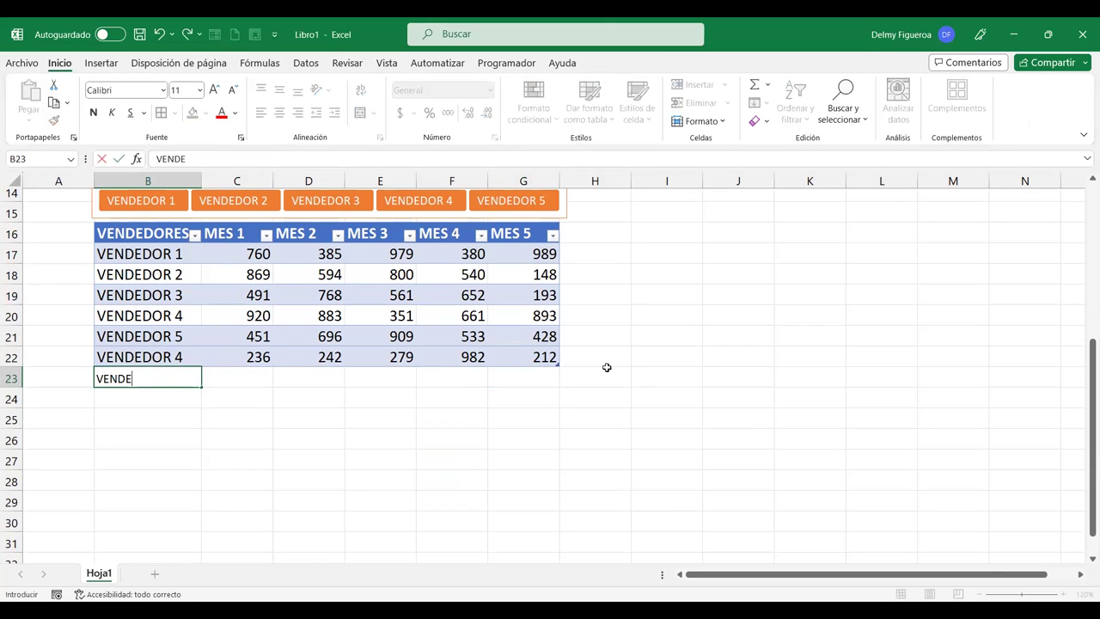
type("DOR 6")
key("Return")
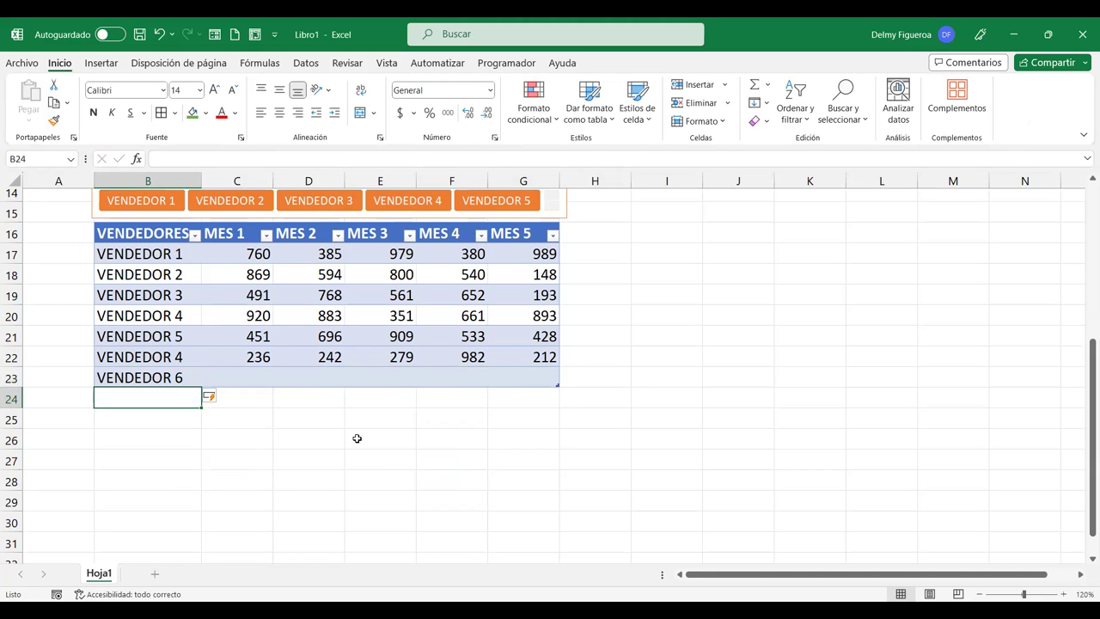
Examine the TOTAL row of the plain seller range above the slicer, including the MES 5 sum formula.
scroll(357, 439, "up", 2)
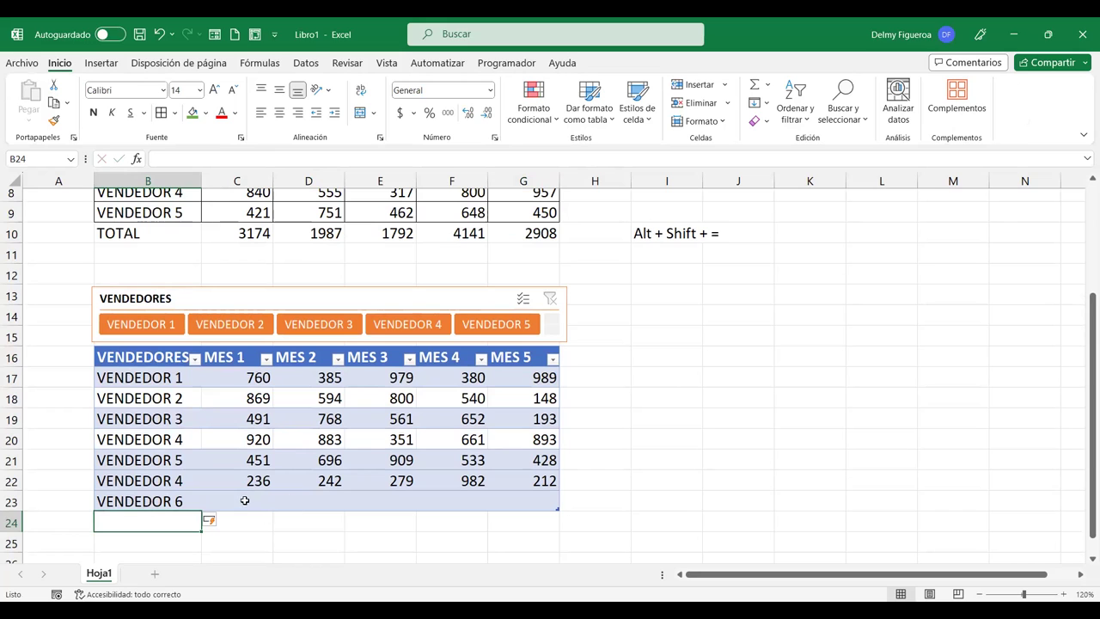
scroll(232, 448, "up", 1)
scroll(184, 289, "up", 1)
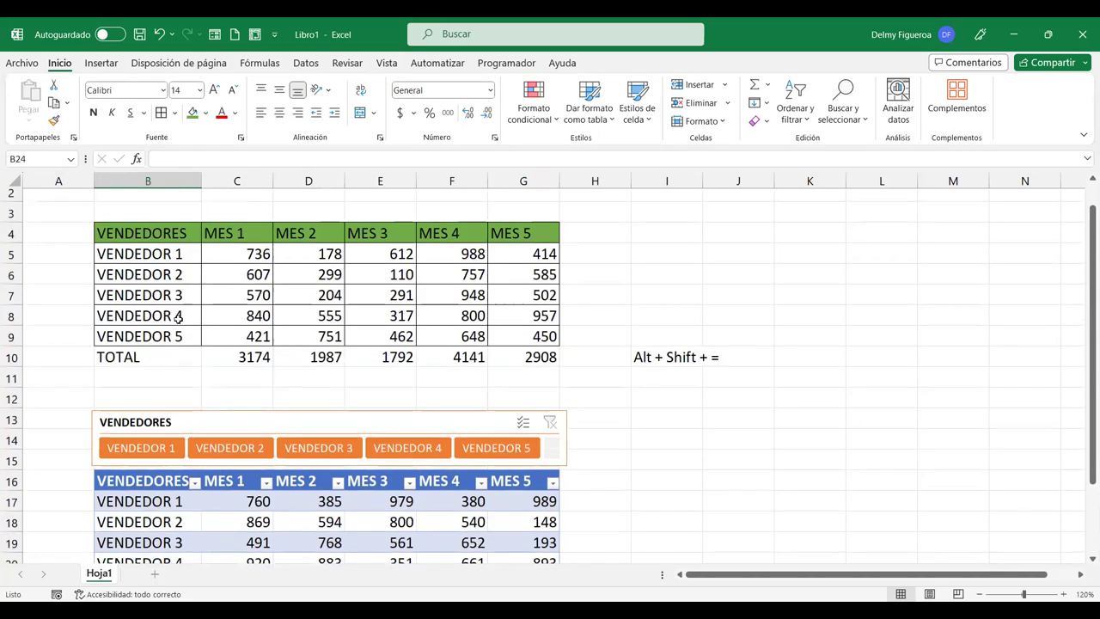
left_click(136, 357)
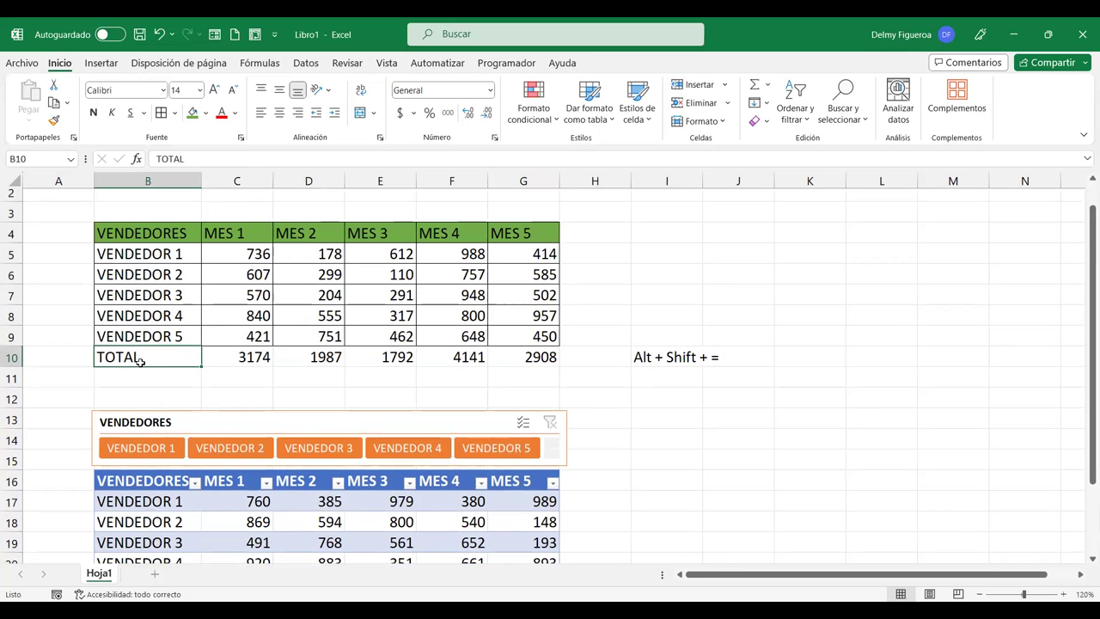
left_click(517, 356)
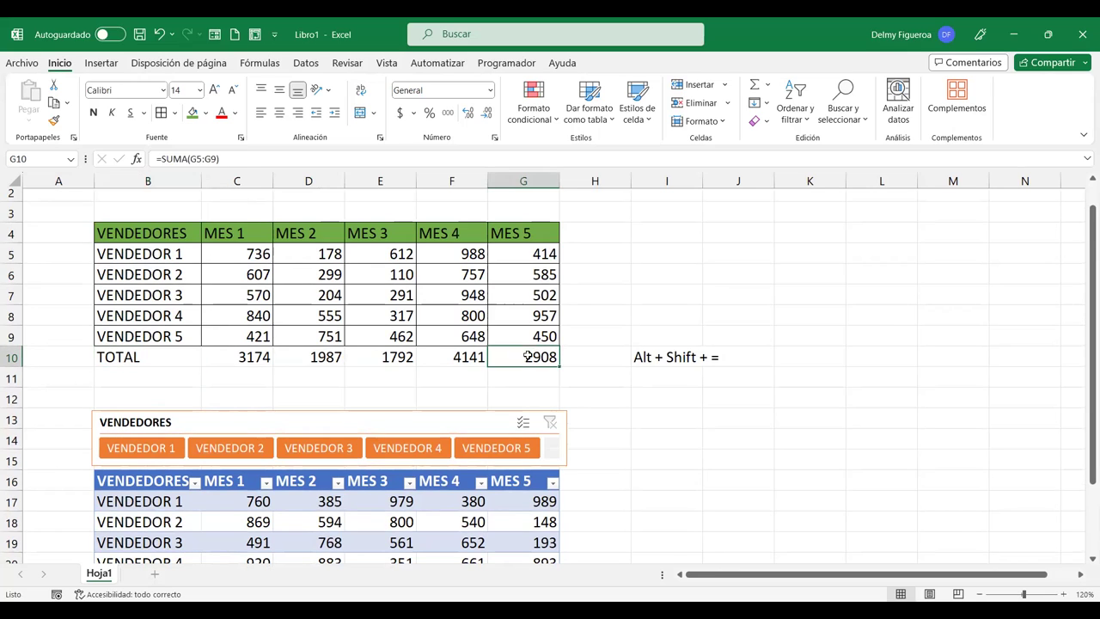
left_click(668, 335)
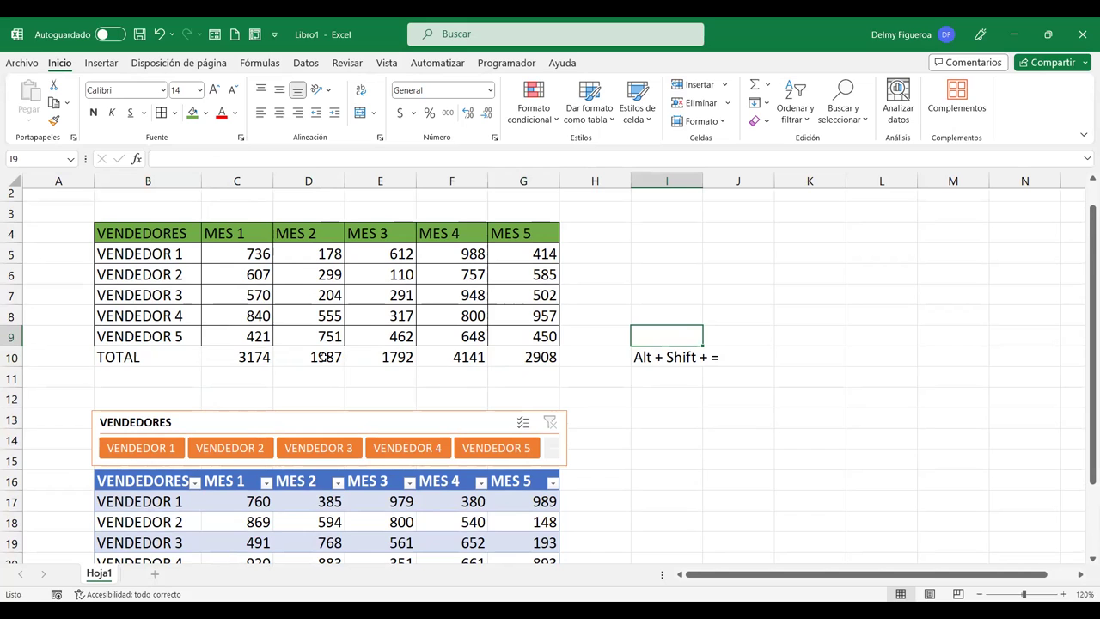
Fill the VENDEDOR 6 row from MES 1 to MES 5 with 100, 200, 225, 500 and 400.
scroll(513, 368, "down", 3)
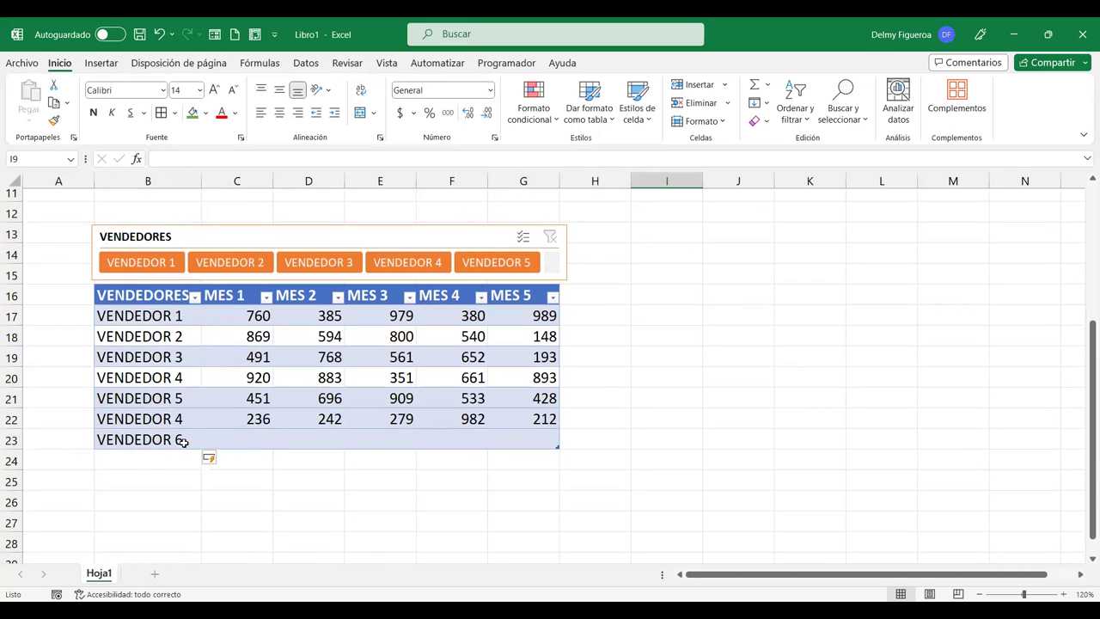
left_click(237, 438)
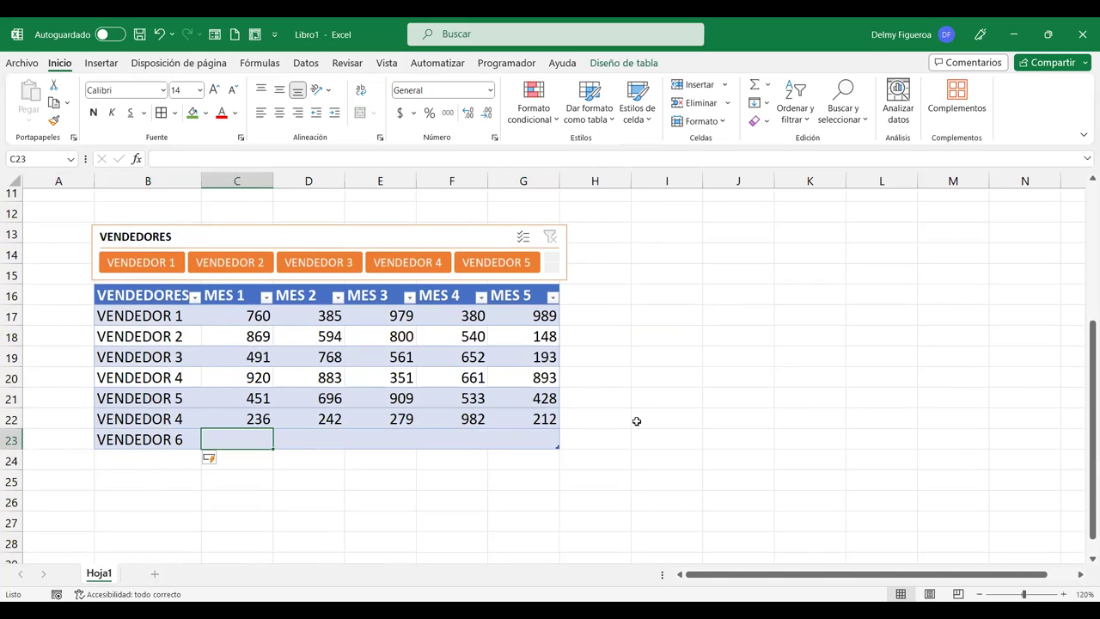
type("100")
key("Tab")
type("200")
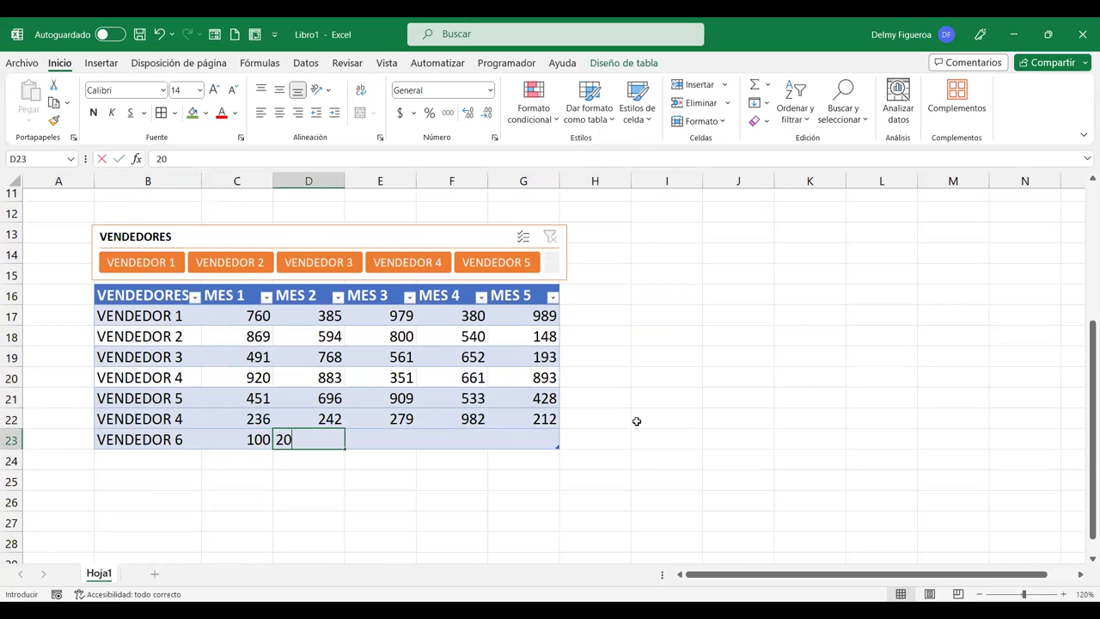
key("Tab")
type("225")
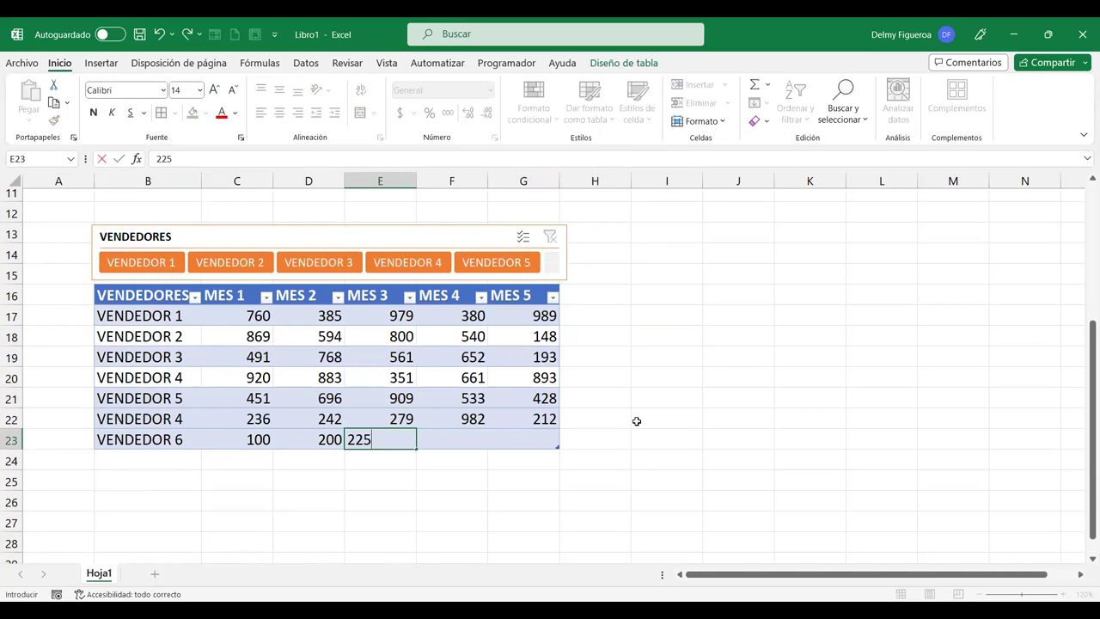
key("Tab")
type("500")
key("Tab")
type("400")
key("Tab")
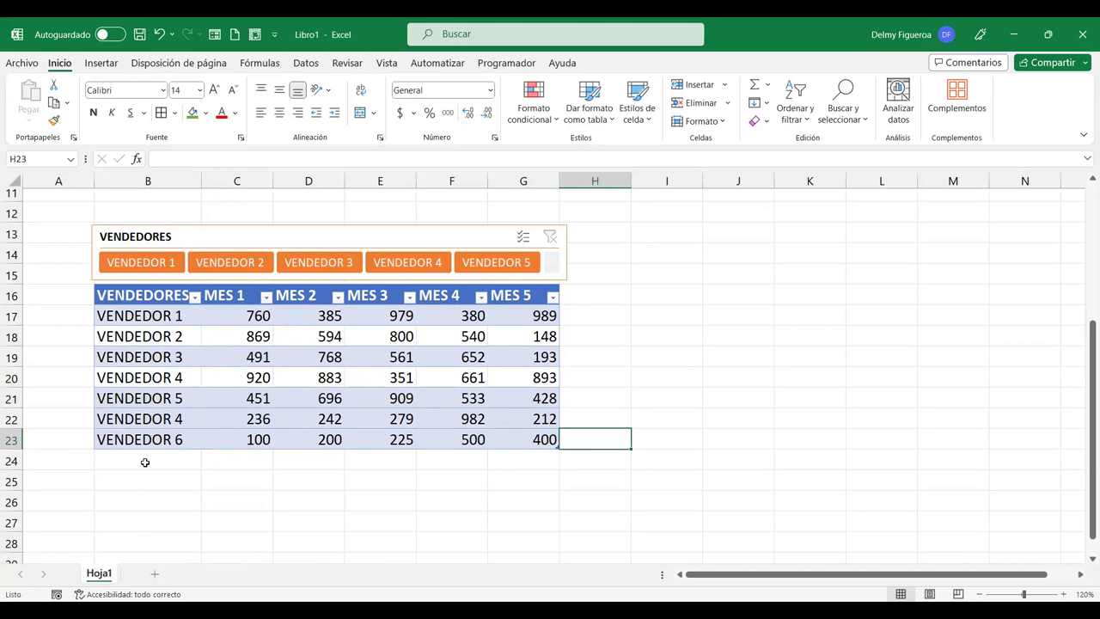
Add a VENDEDOR 7 row below VENDEDOR 6 with the monthly values 900, 850, 450, 721 and 645.
left_click(145, 462)
type("VENDED")
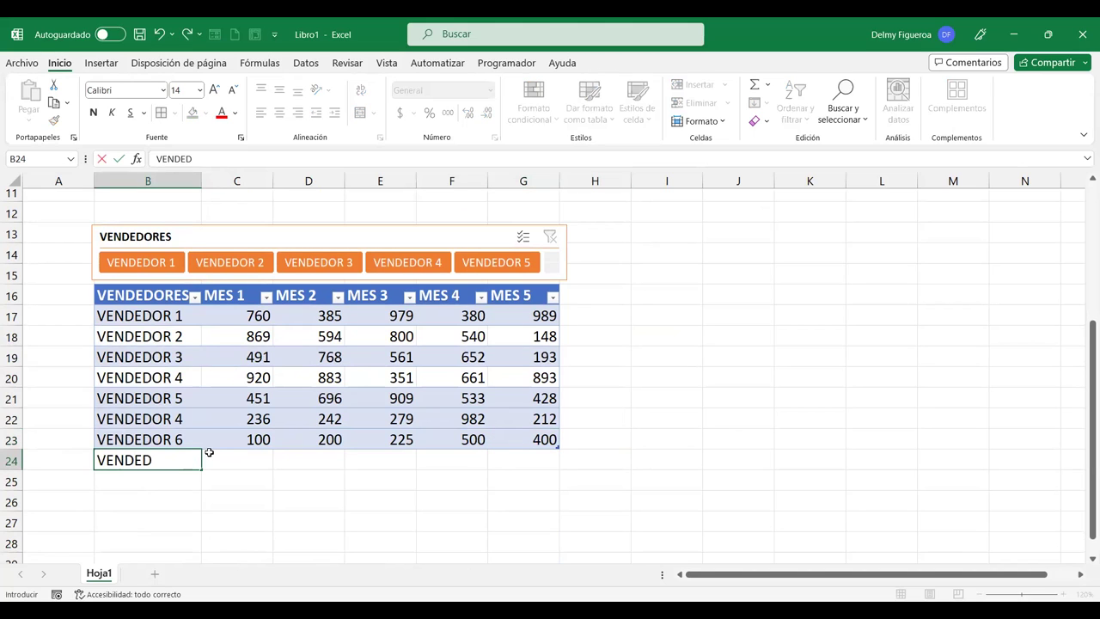
type("OR 7")
key("Tab")
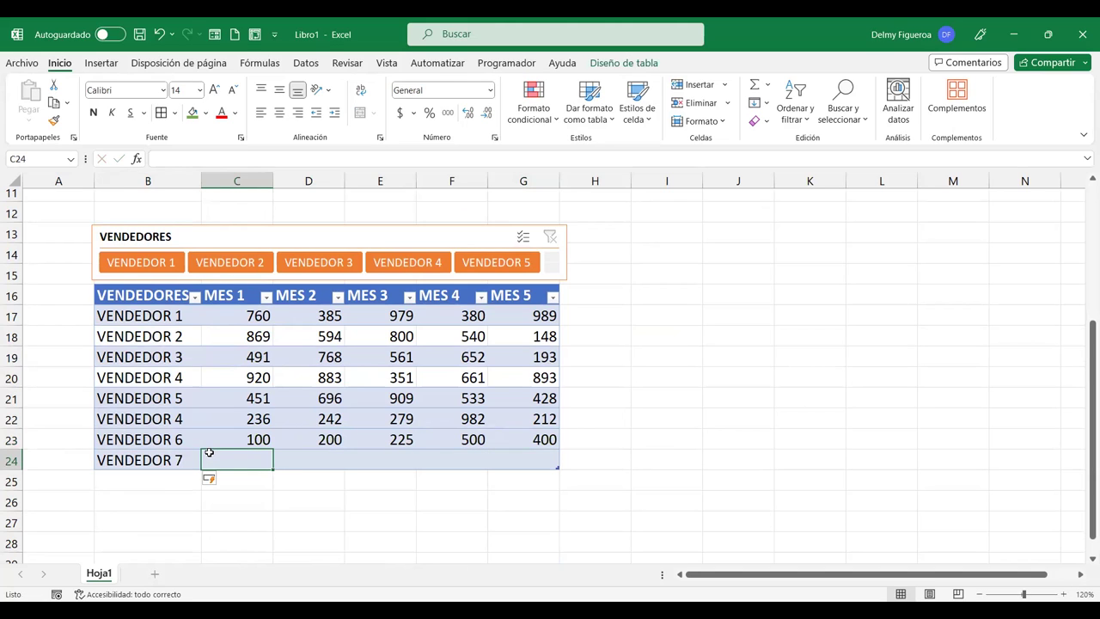
type("900")
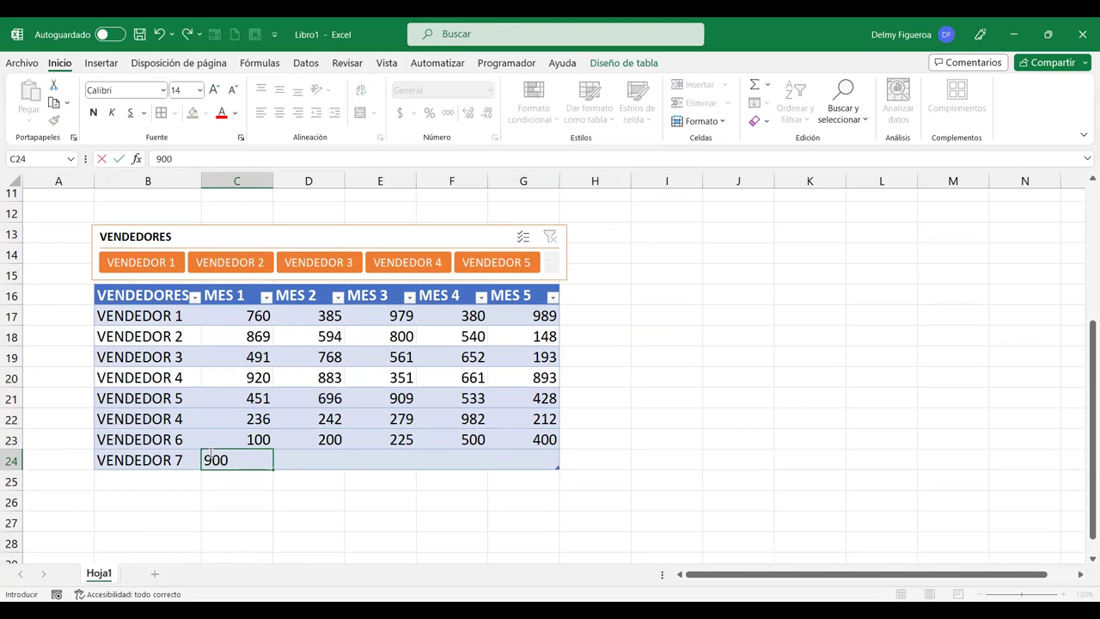
key("Tab")
type("850")
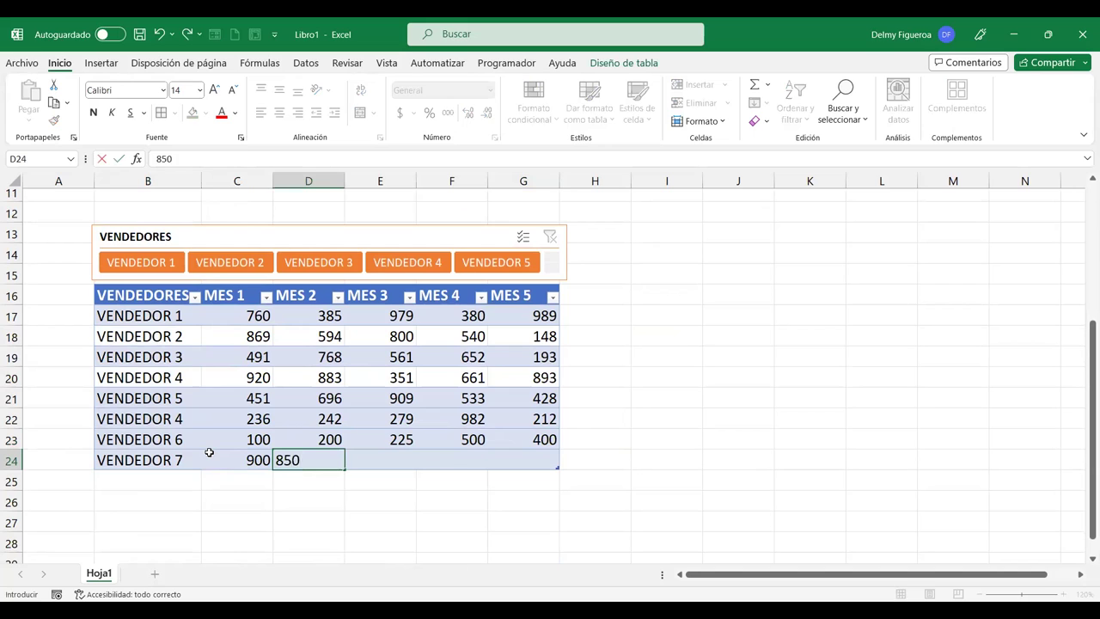
key("Tab")
type("450")
key("Tab")
type("721")
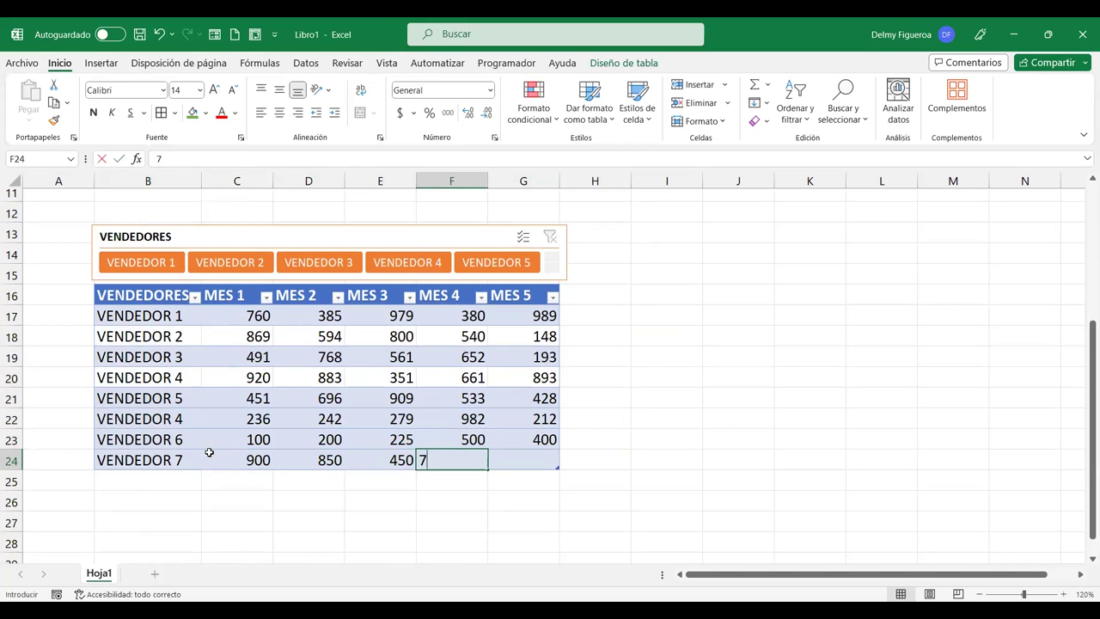
key("Tab")
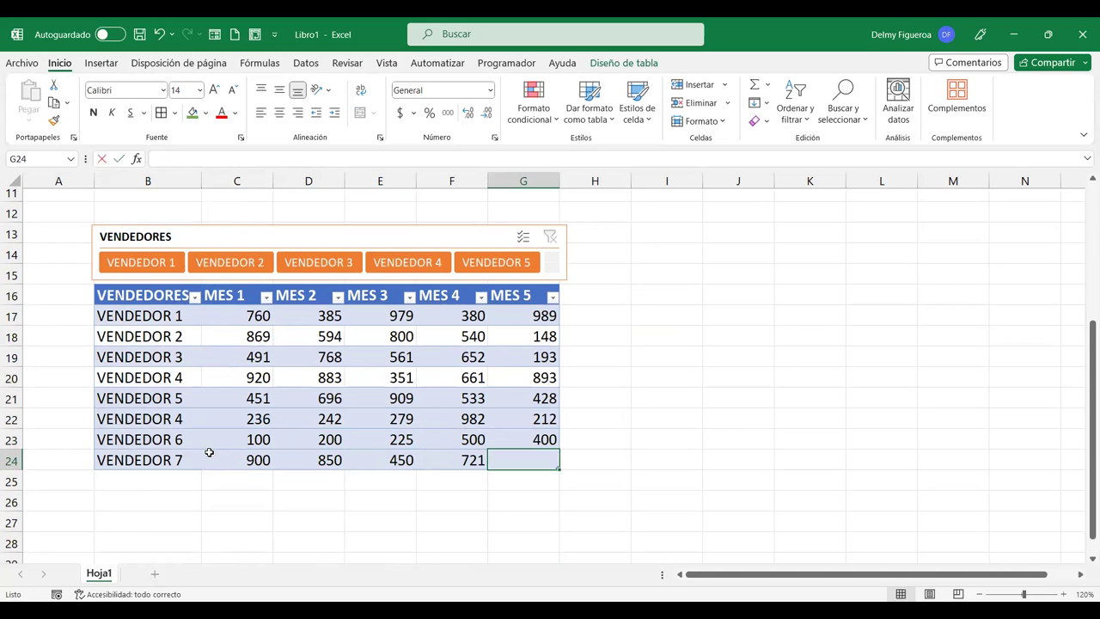
type("645")
key("Tab")
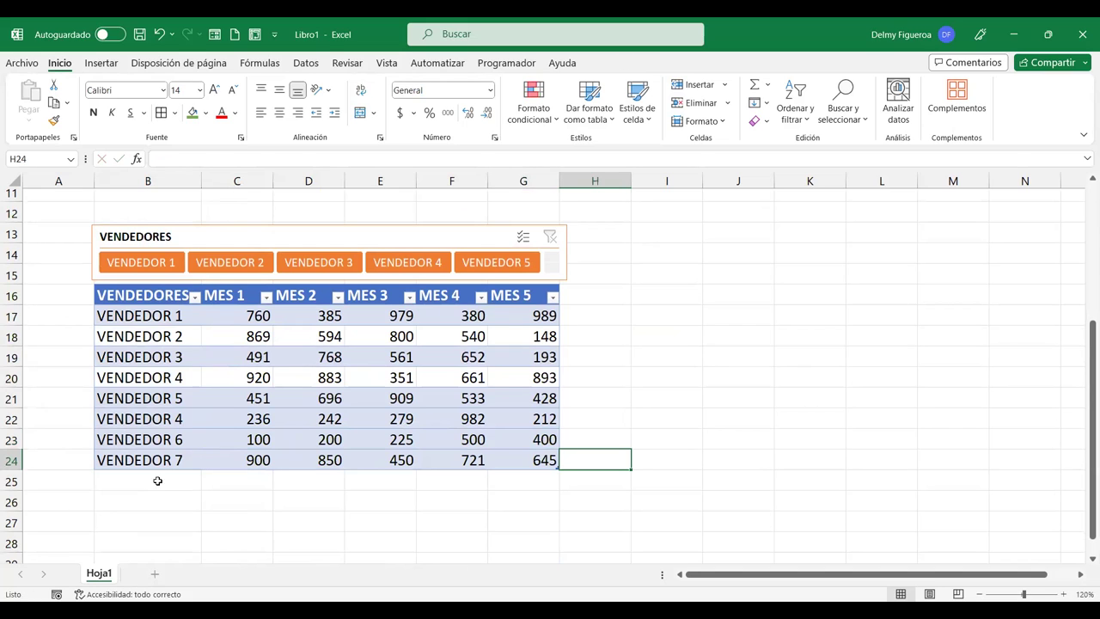
Turn on the totals row of the seller table.
left_click(371, 416)
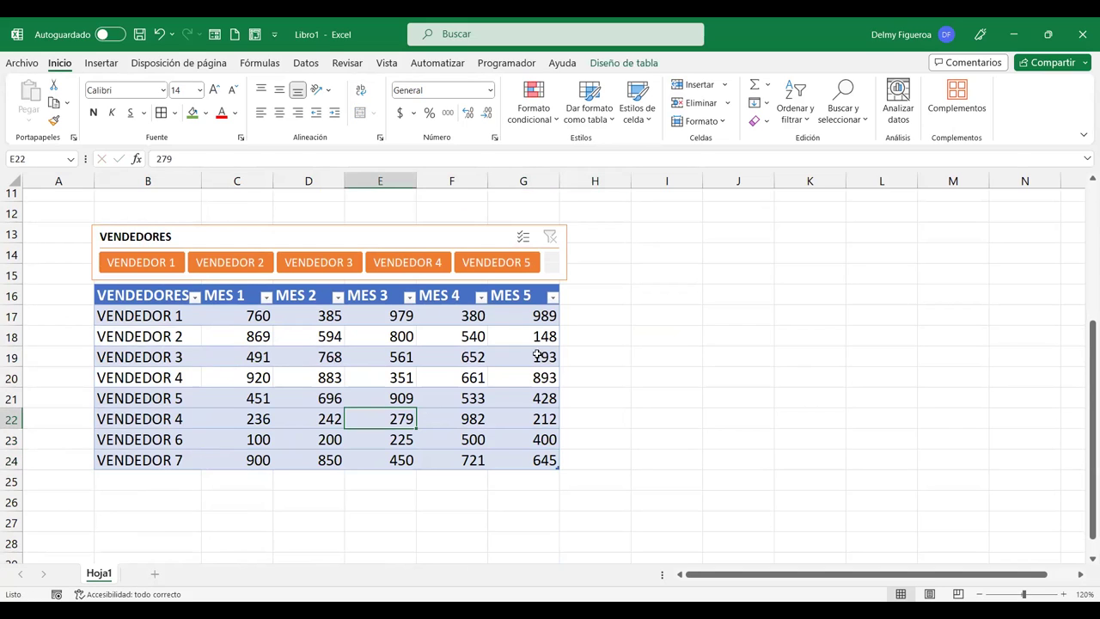
left_click(623, 62)
left_click(588, 103)
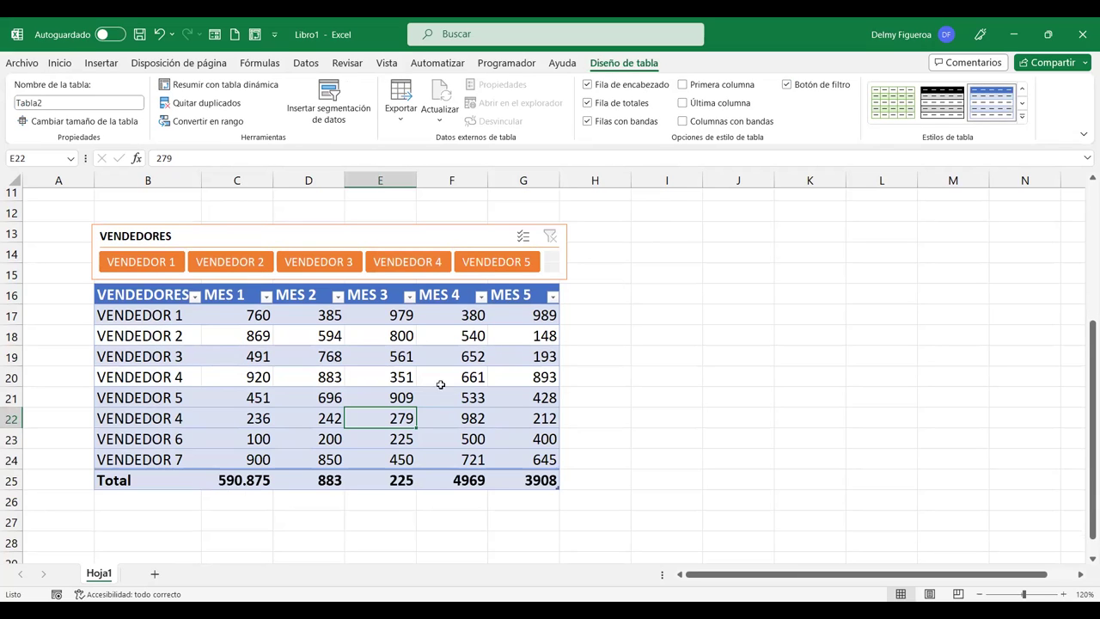
Check the summary functions in the totals row cells from MES 1 to MES 5, leaving each one as it is.
left_click(251, 481)
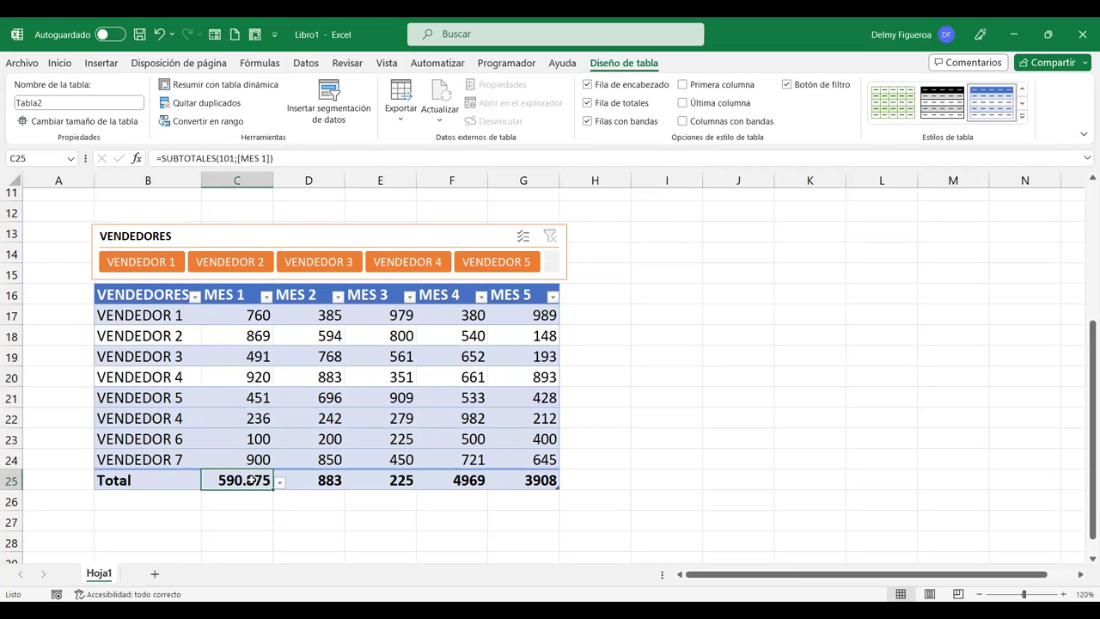
left_click(279, 483)
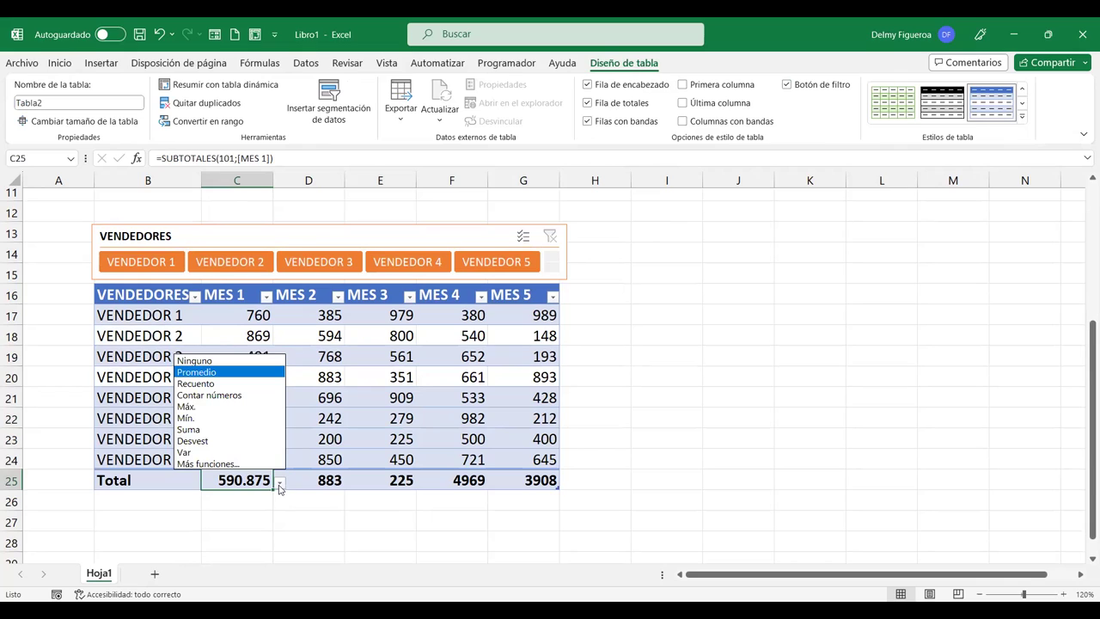
left_click(314, 478)
left_click(333, 478)
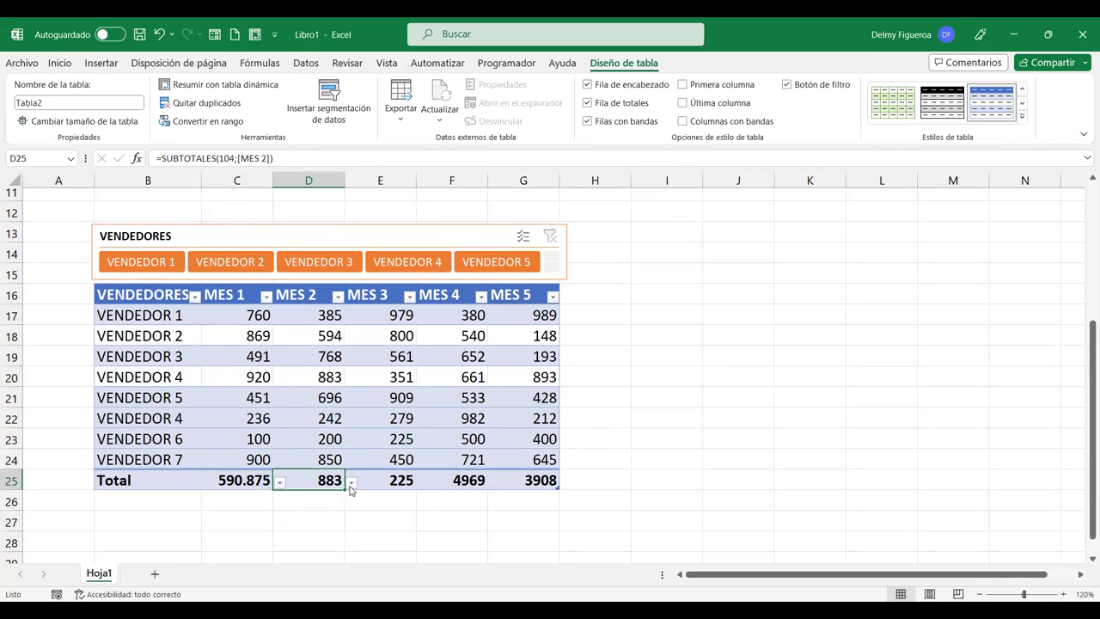
left_click(352, 483)
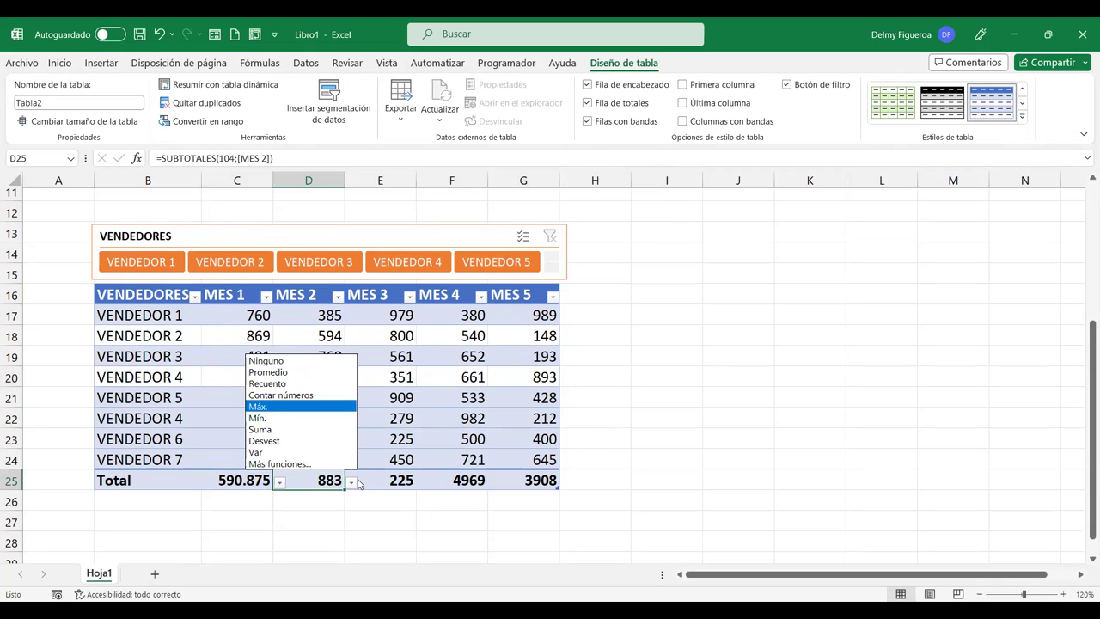
left_click(501, 407)
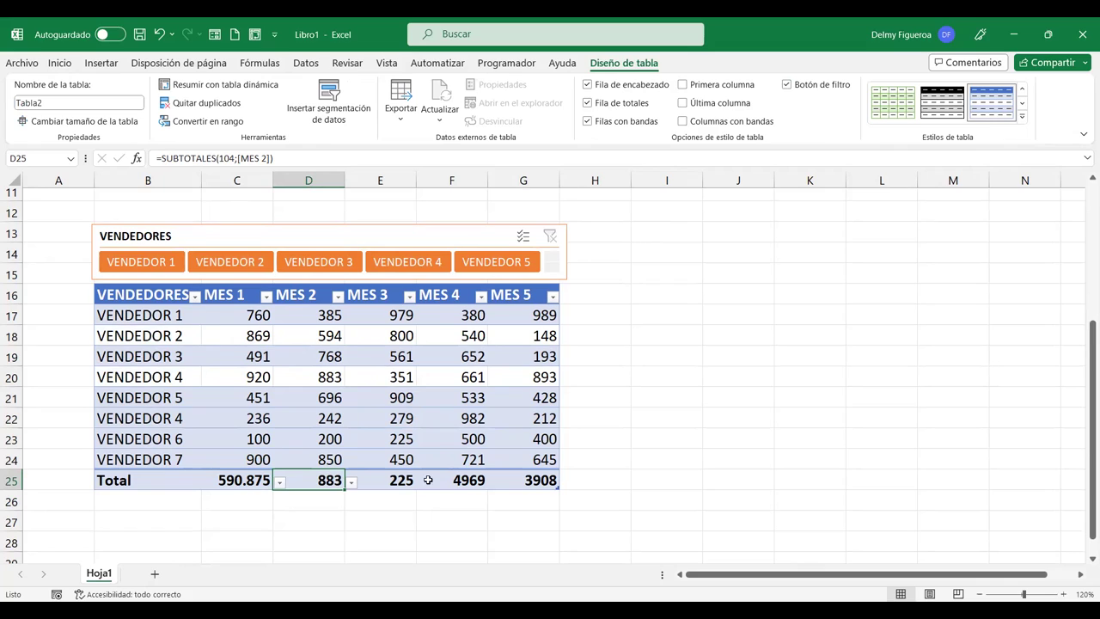
left_click(223, 481)
left_click(400, 478)
left_click(483, 478)
left_click(544, 477)
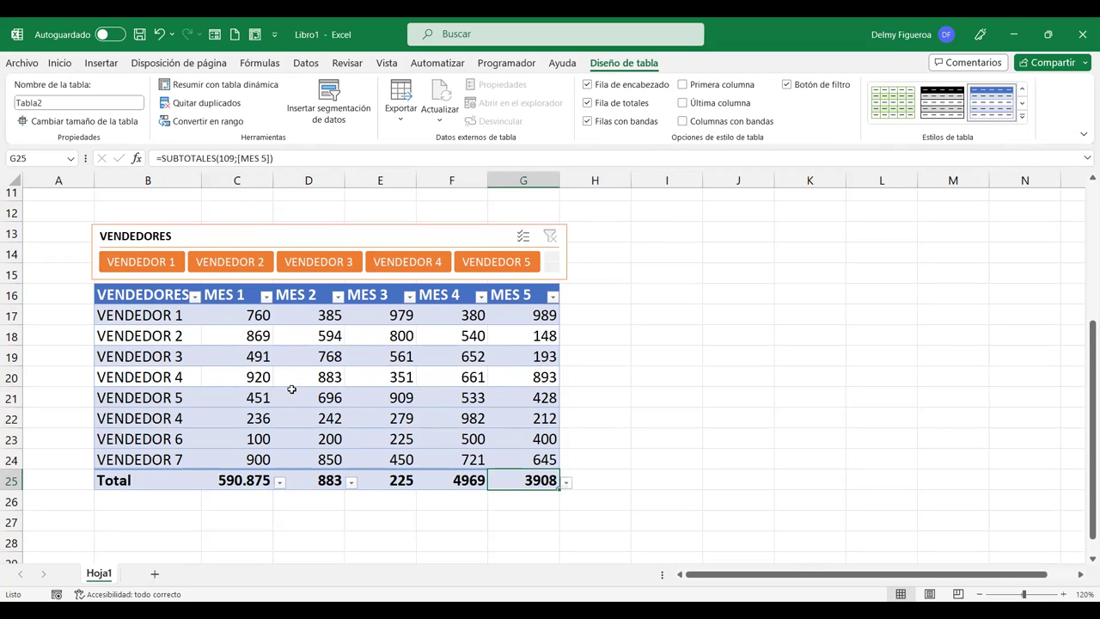
Filter the VENDEDORES column to show only VENDEDOR 1 and inspect the MES 1 cell of the totals row.
left_click(194, 297)
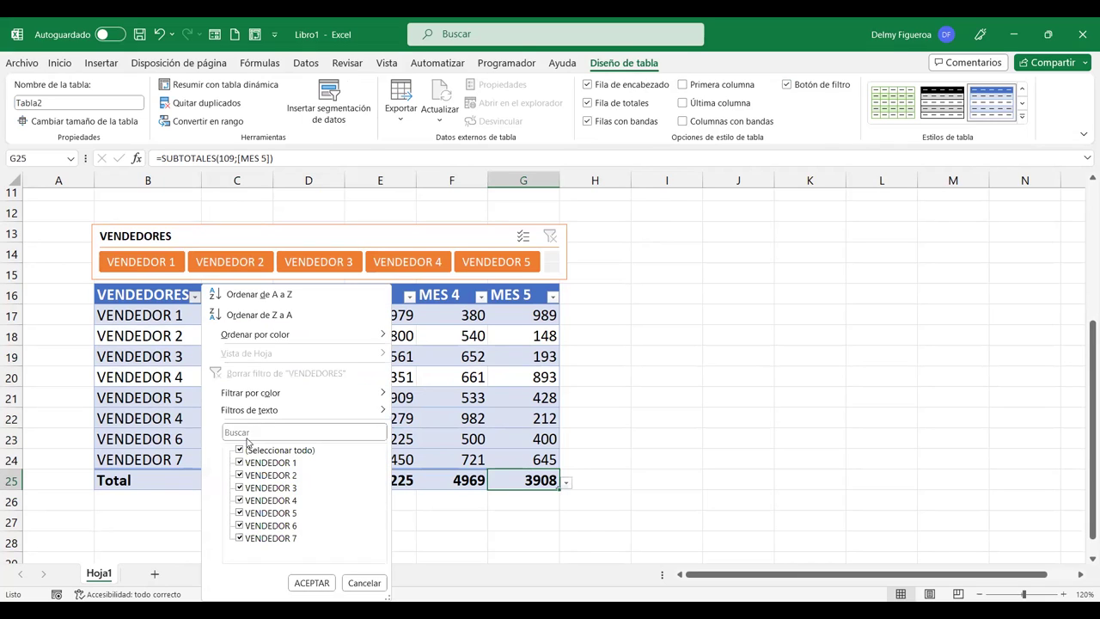
left_click(240, 450)
left_click(240, 463)
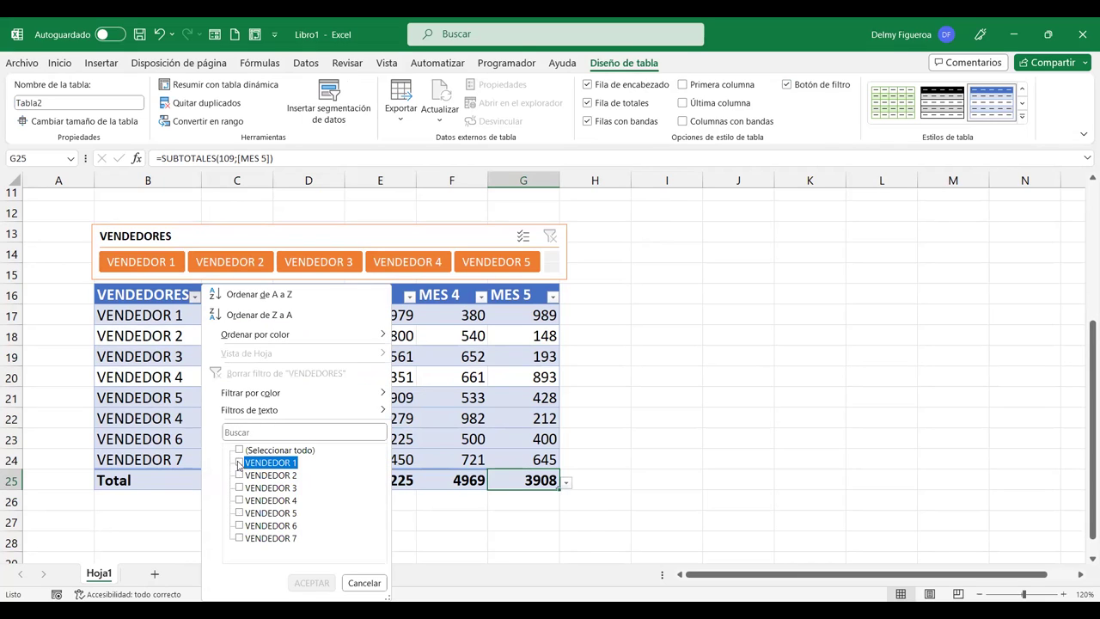
left_click(311, 583)
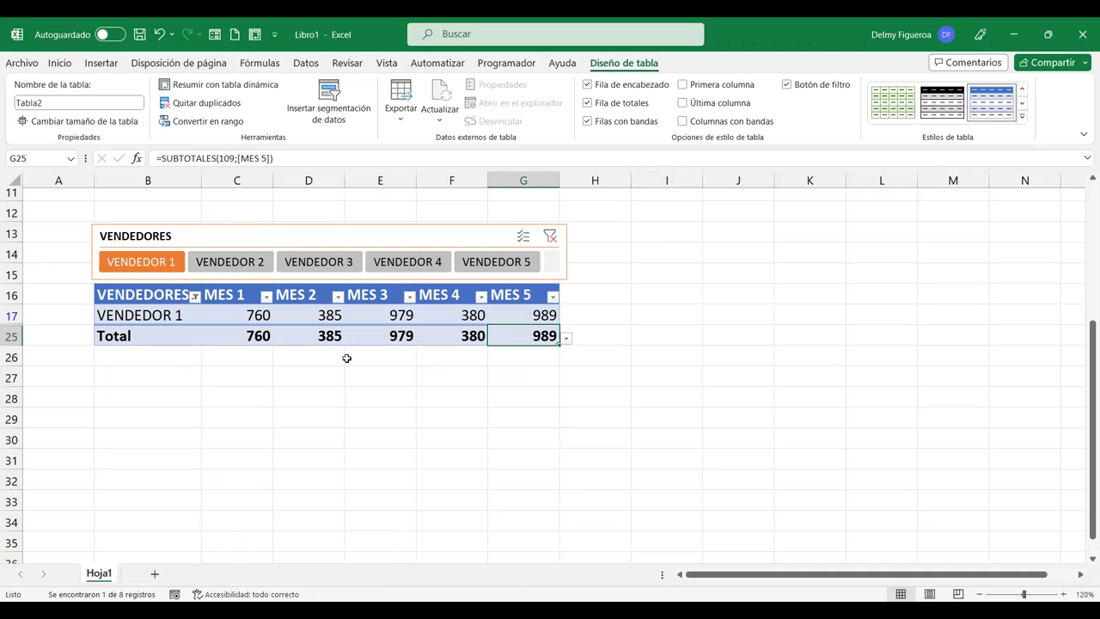
left_click(247, 332)
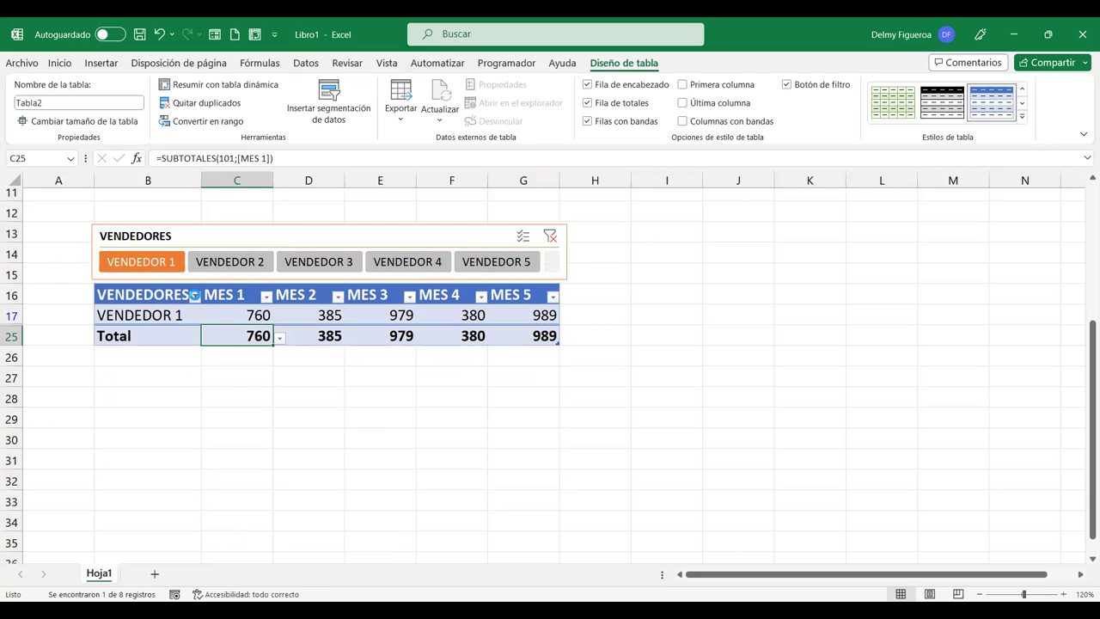
Change the VENDEDORES column filter to show only VENDEDOR 4.
left_click(239, 451)
left_click(239, 451)
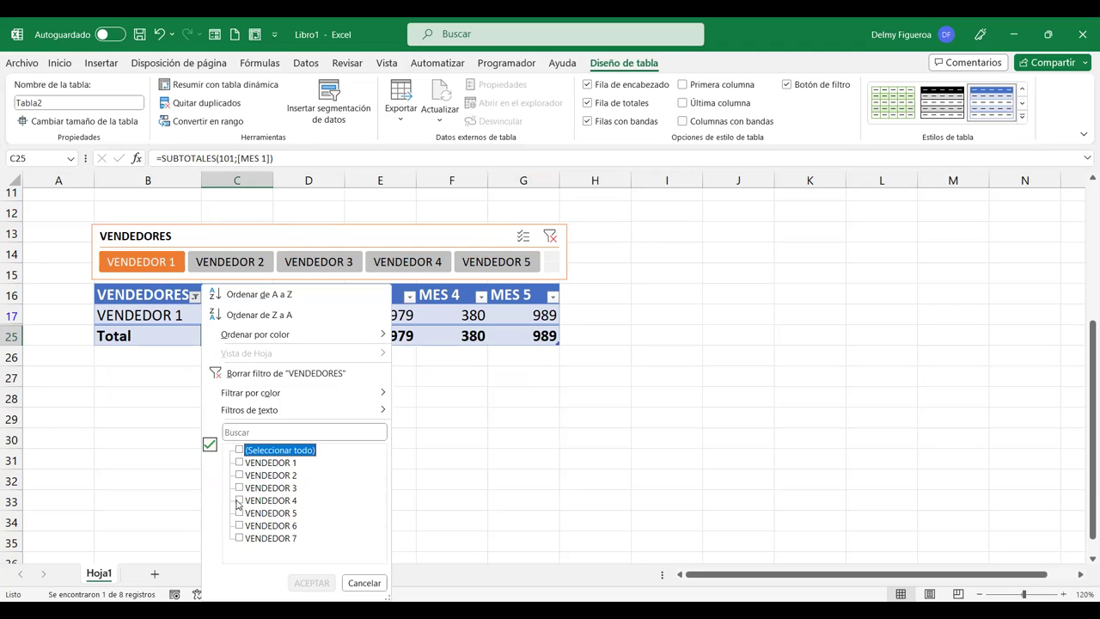
left_click(239, 502)
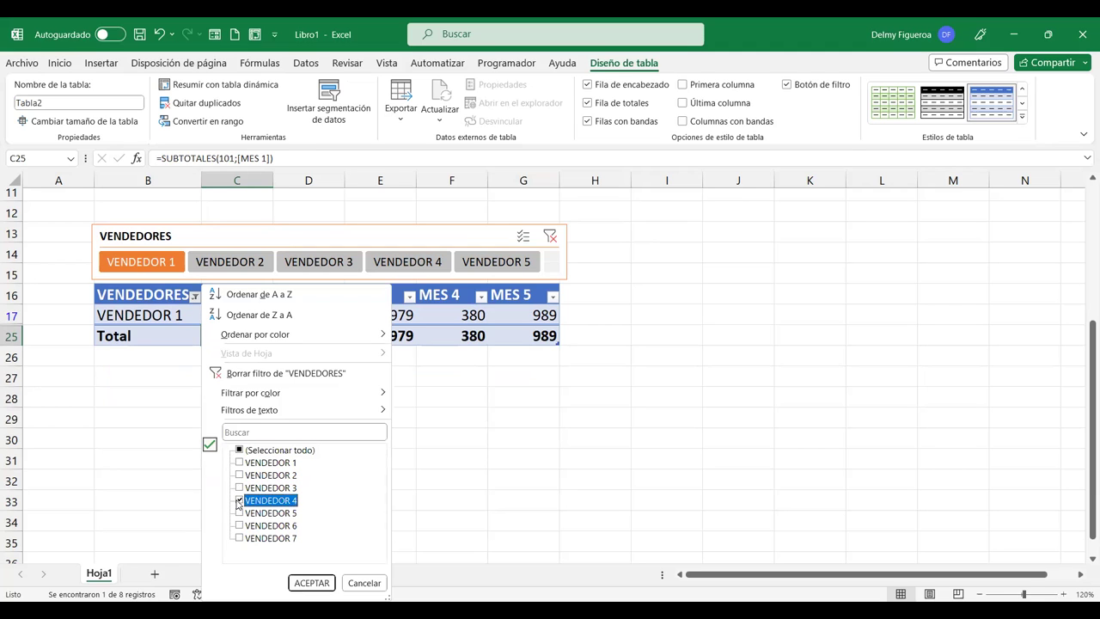
left_click(319, 587)
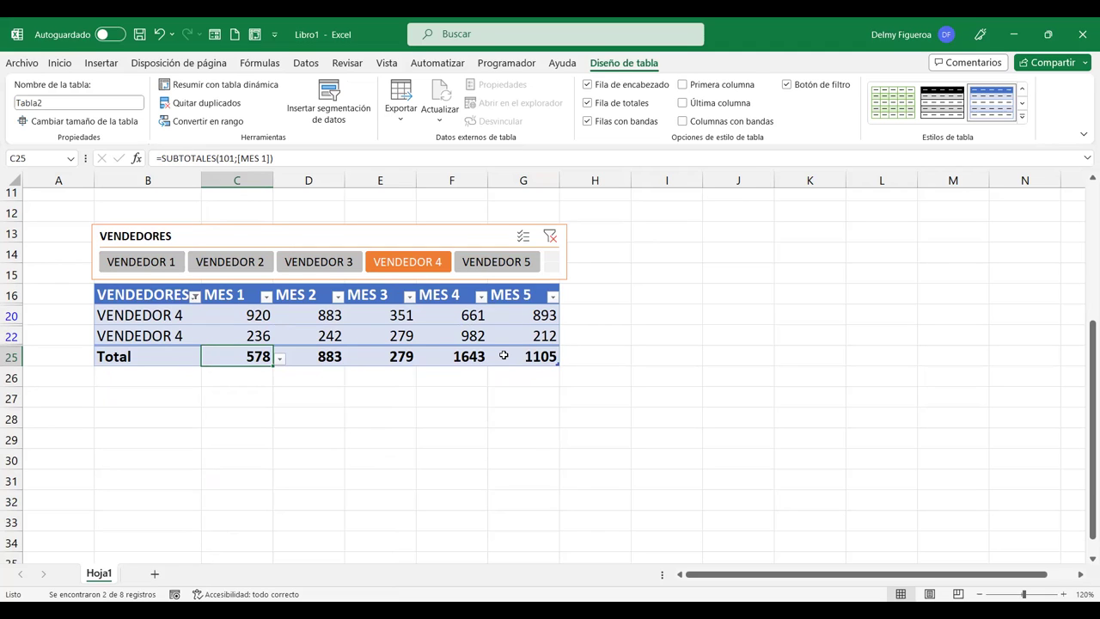
Inspect the totals row cells of MES 3, MES 4 and MES 5 for the filtered seller.
left_click(371, 356)
left_click(456, 356)
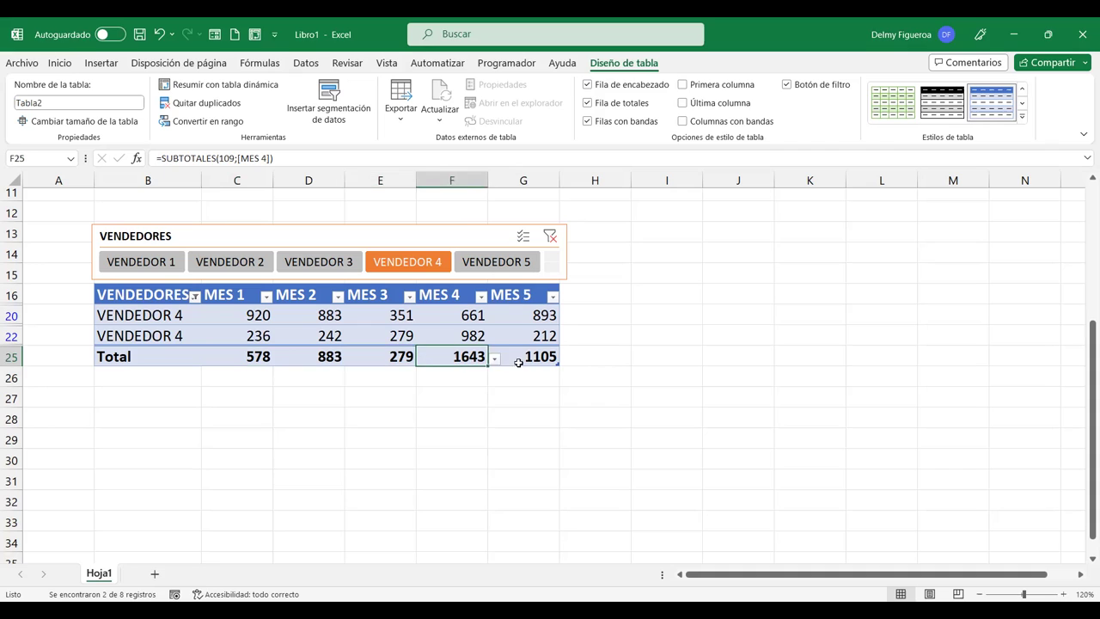
left_click(521, 355)
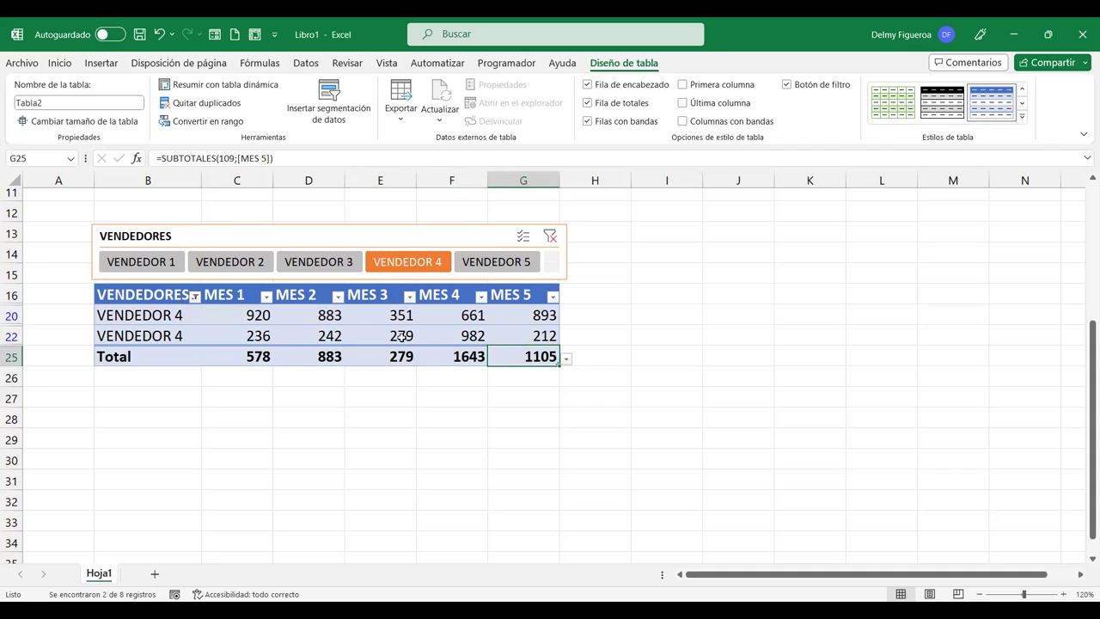
Reset the VENDEDORES column filter to include all sellers.
left_click(196, 297)
left_click(240, 449)
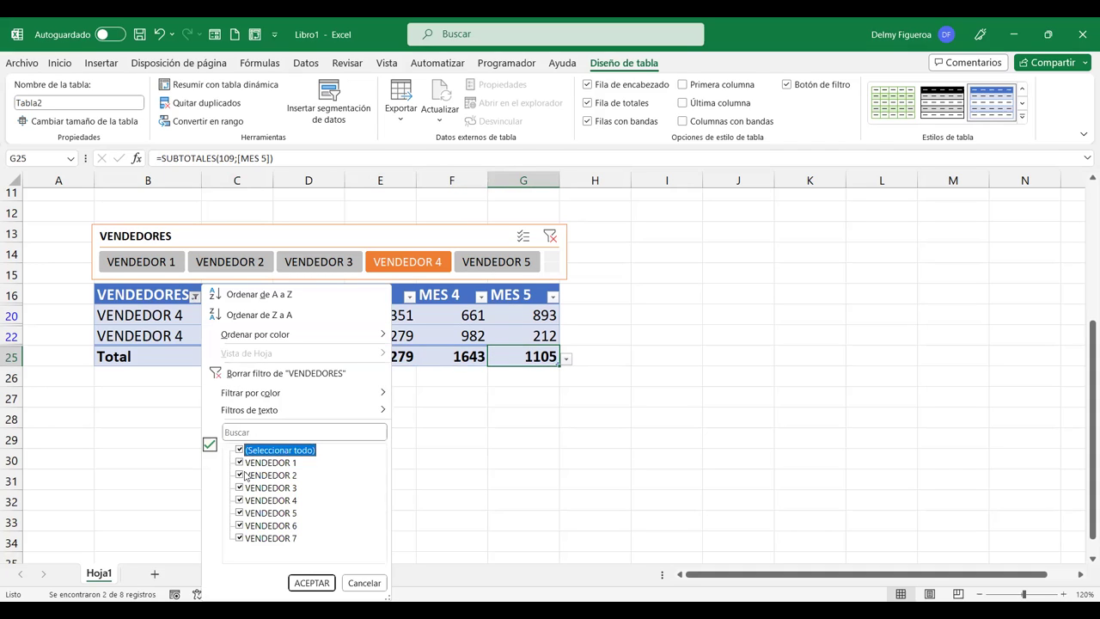
left_click(311, 583)
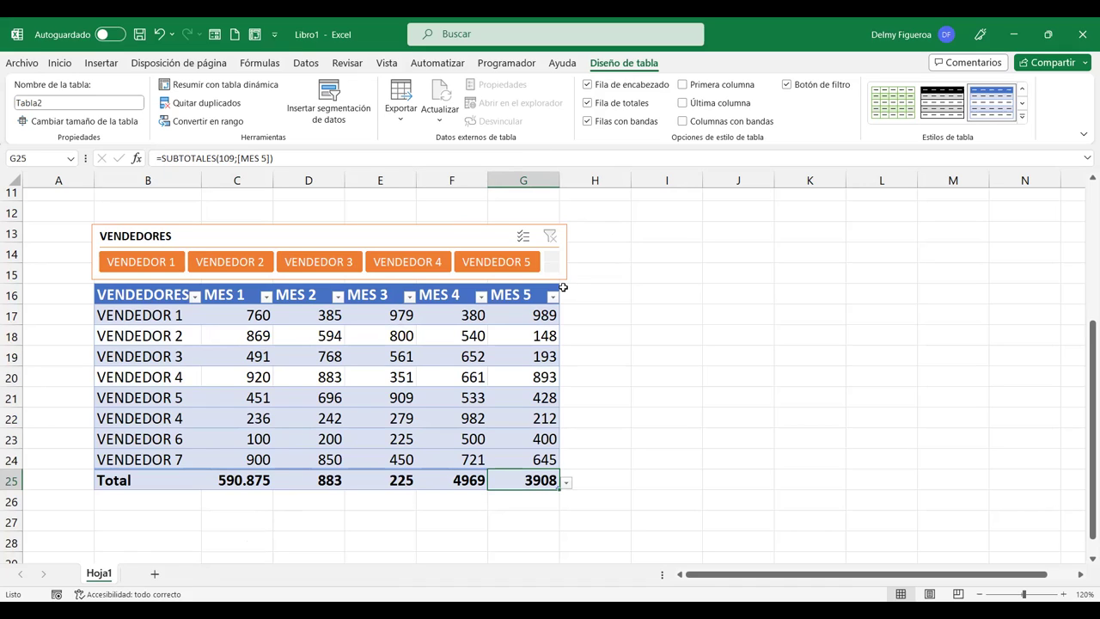
Toggle the table's banded rows off and back on to compare the shading.
left_click(587, 122)
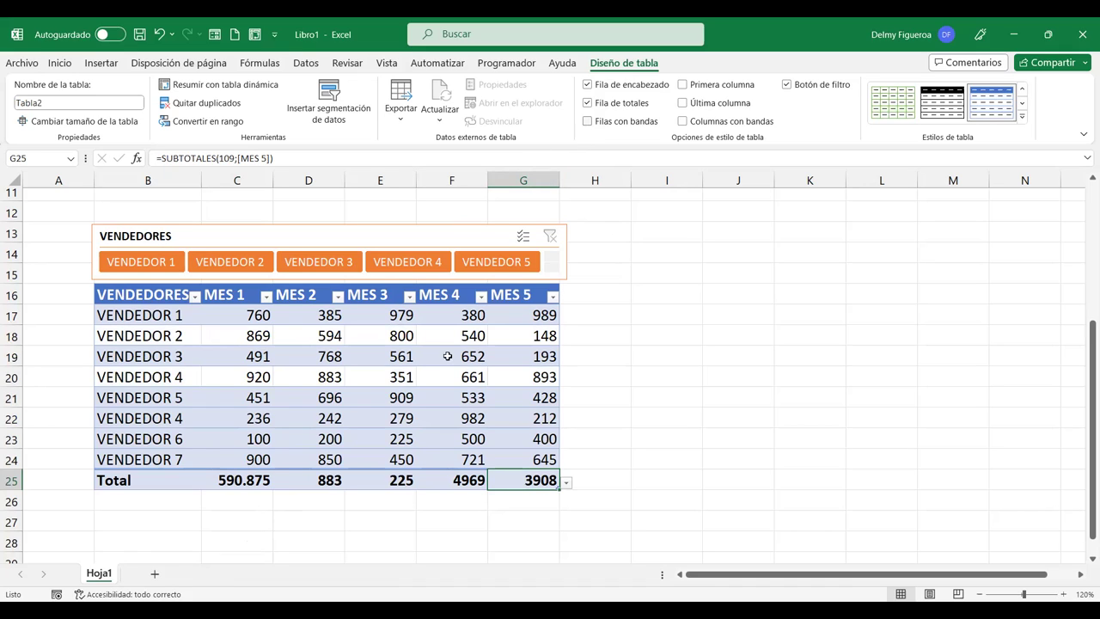
left_click(357, 432)
left_click(588, 122)
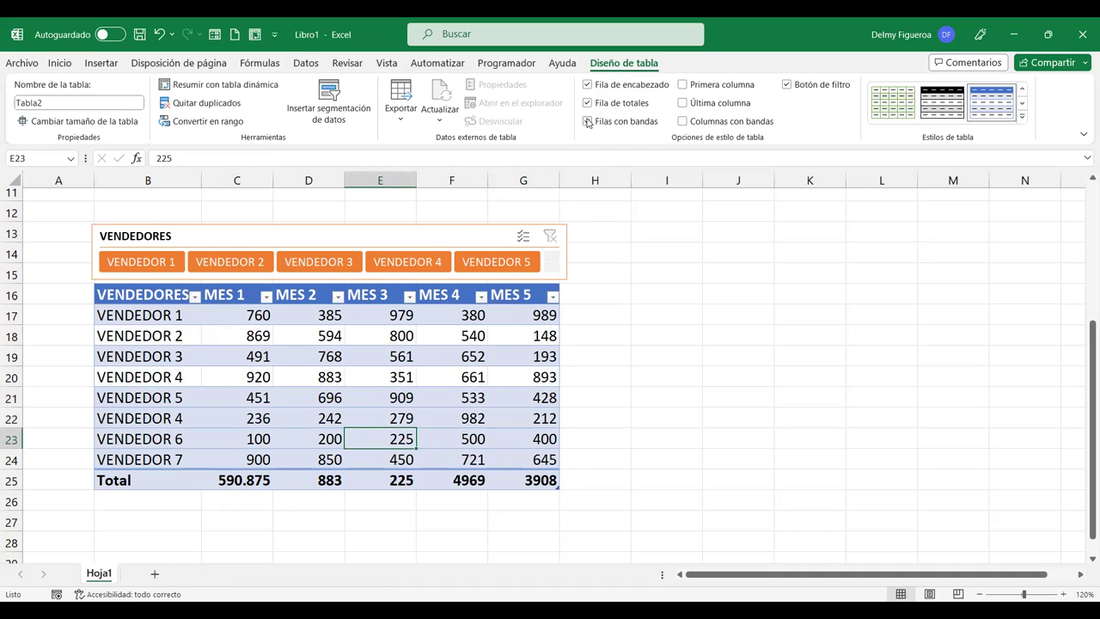
left_click(588, 122)
left_click(588, 122)
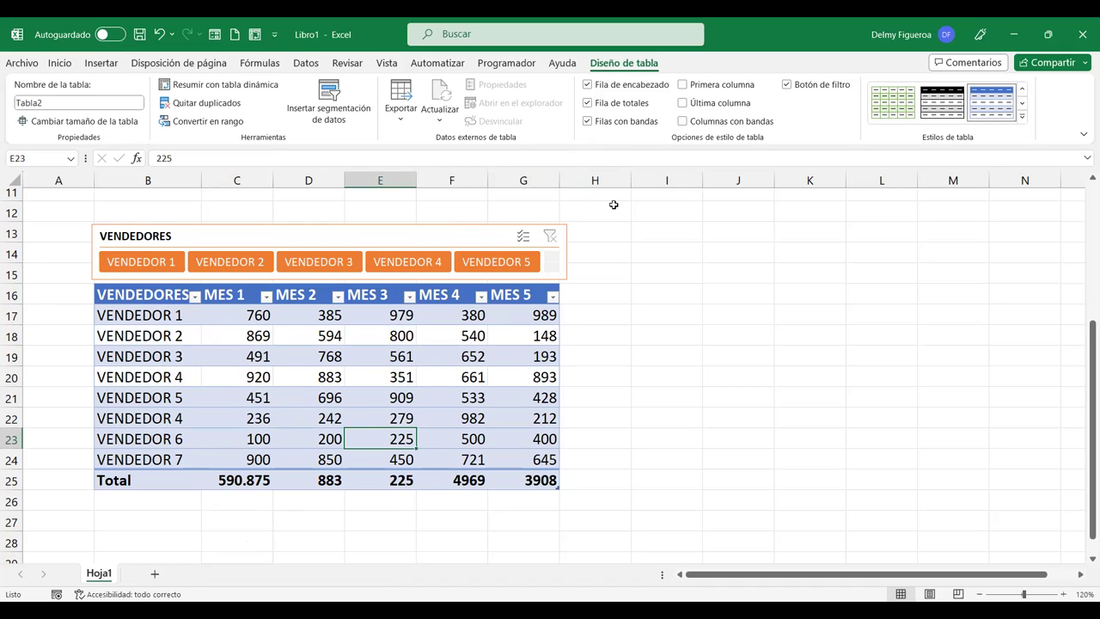
Turn on the first column and last column emphasis, and try banded columns before switching them off again.
left_click(683, 86)
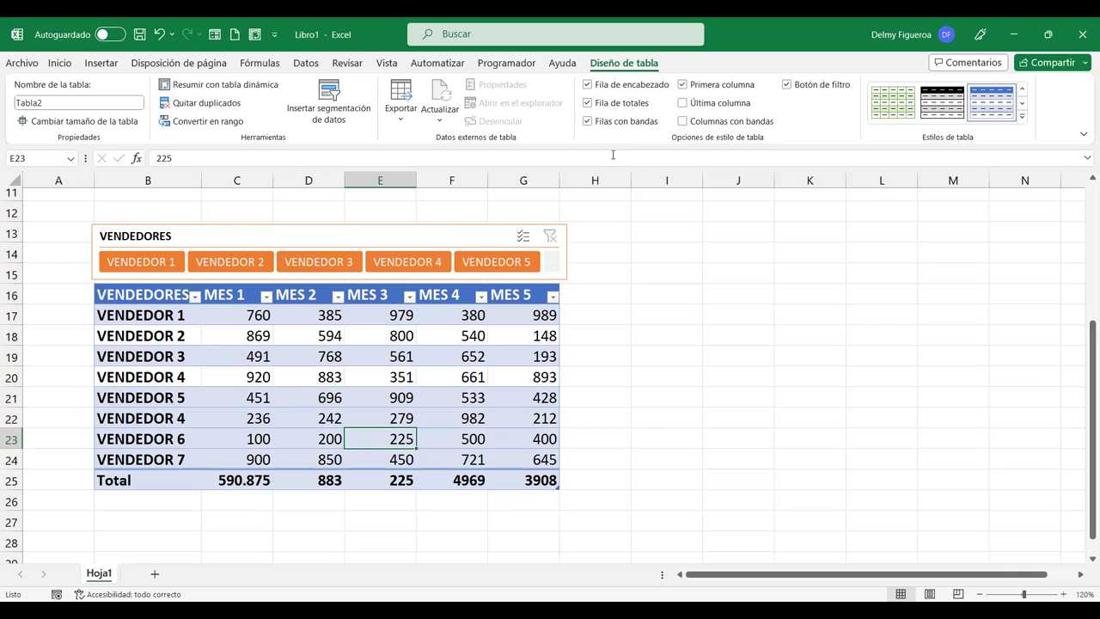
left_click(683, 103)
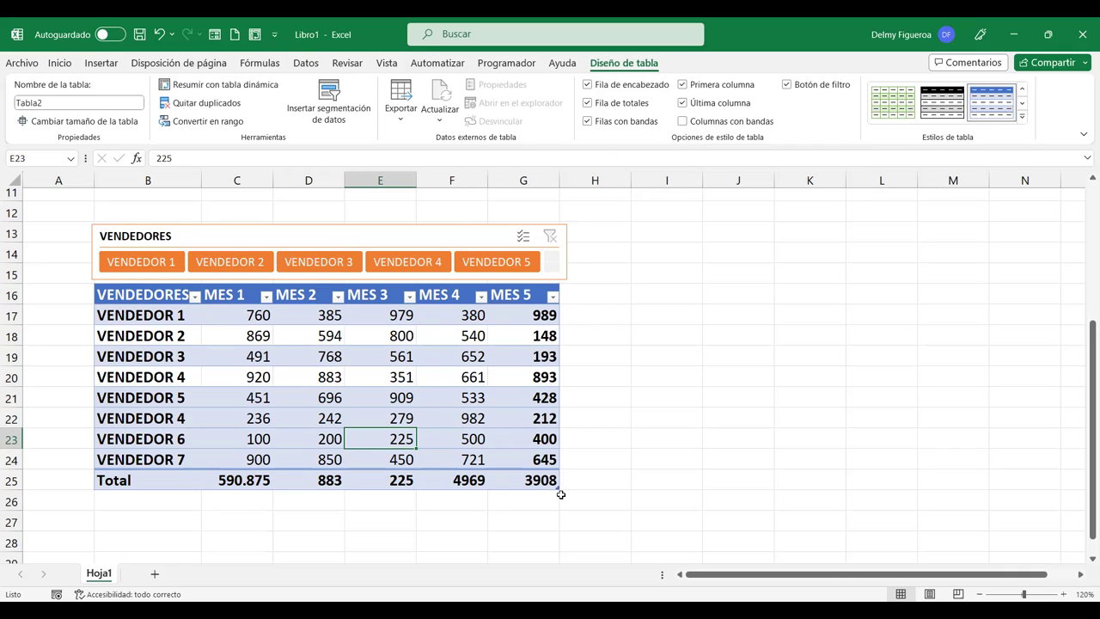
left_click(684, 122)
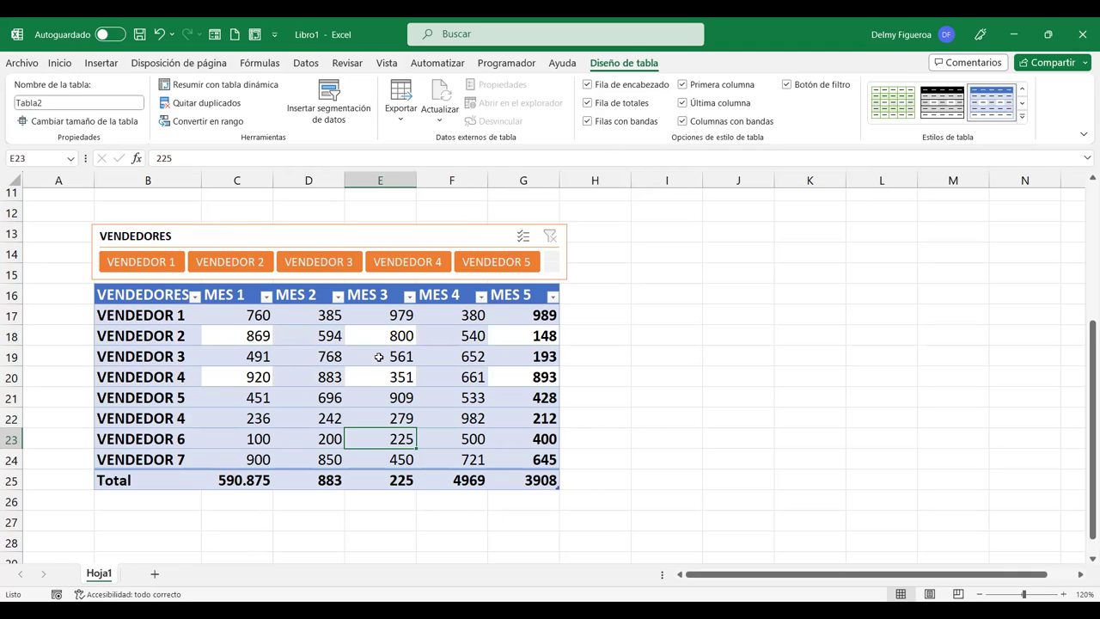
left_click(684, 122)
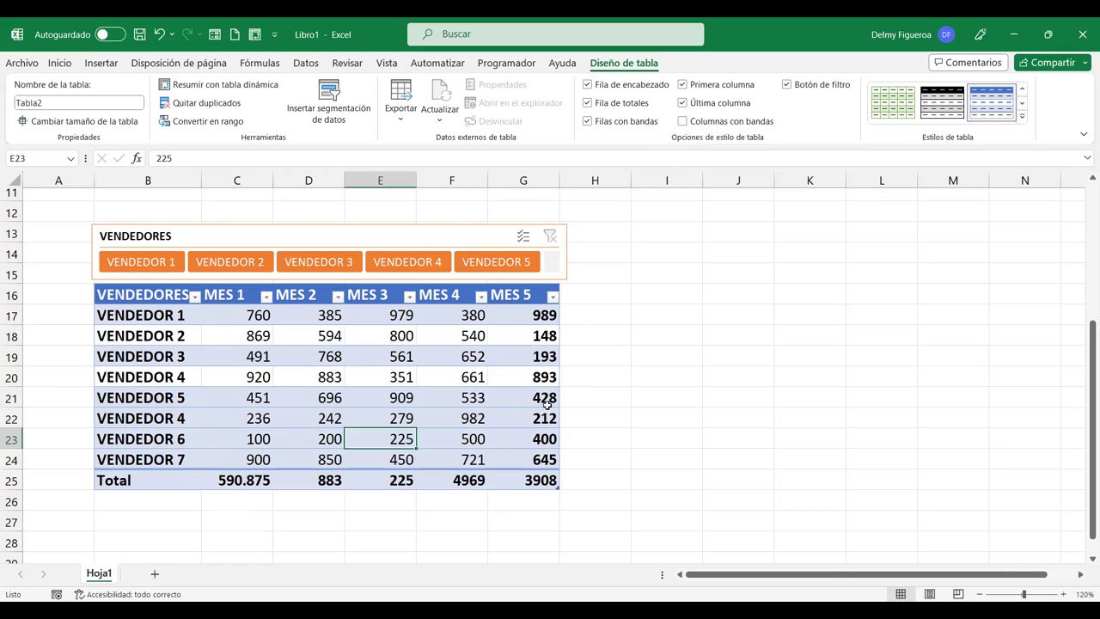
Toggle the header row's filter buttons to compare both states, leaving them hidden.
left_click(786, 86)
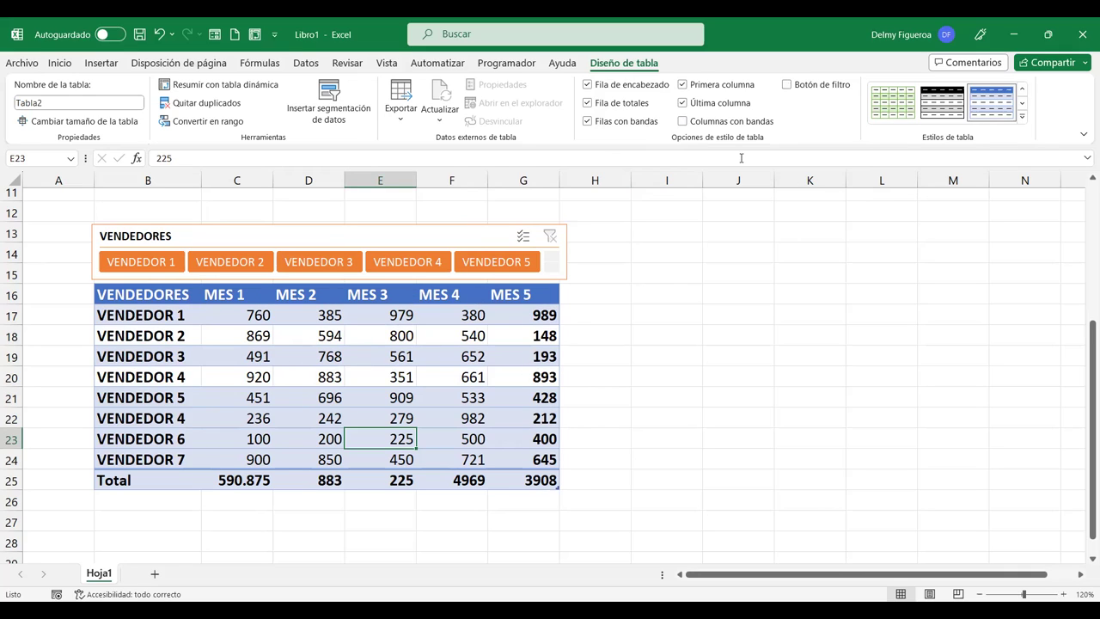
left_click(787, 86)
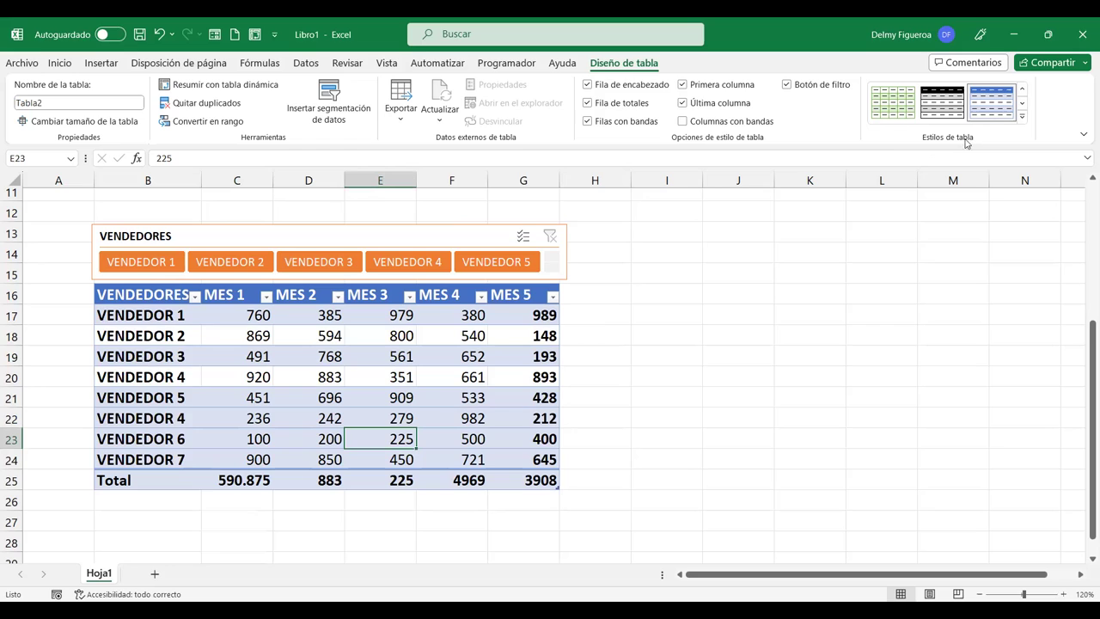
left_click(786, 86)
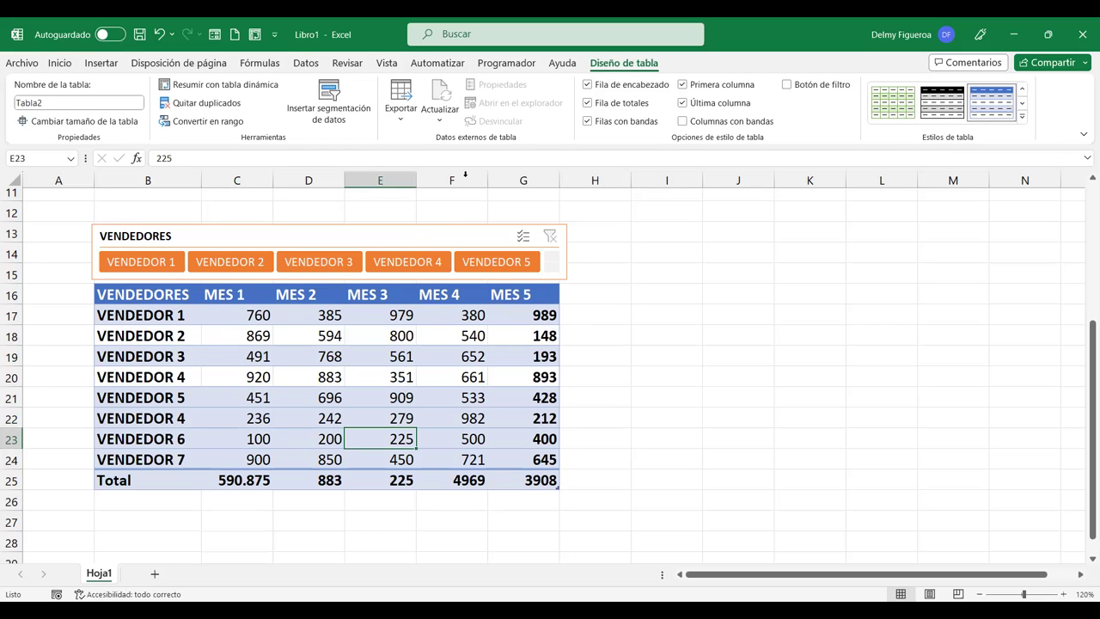
Filter the table with the slicer by VENDEDOR 4, 3, 2, 1, 3 and 5 in turn, and clear the slicer filter.
left_click(406, 261)
left_click(330, 268)
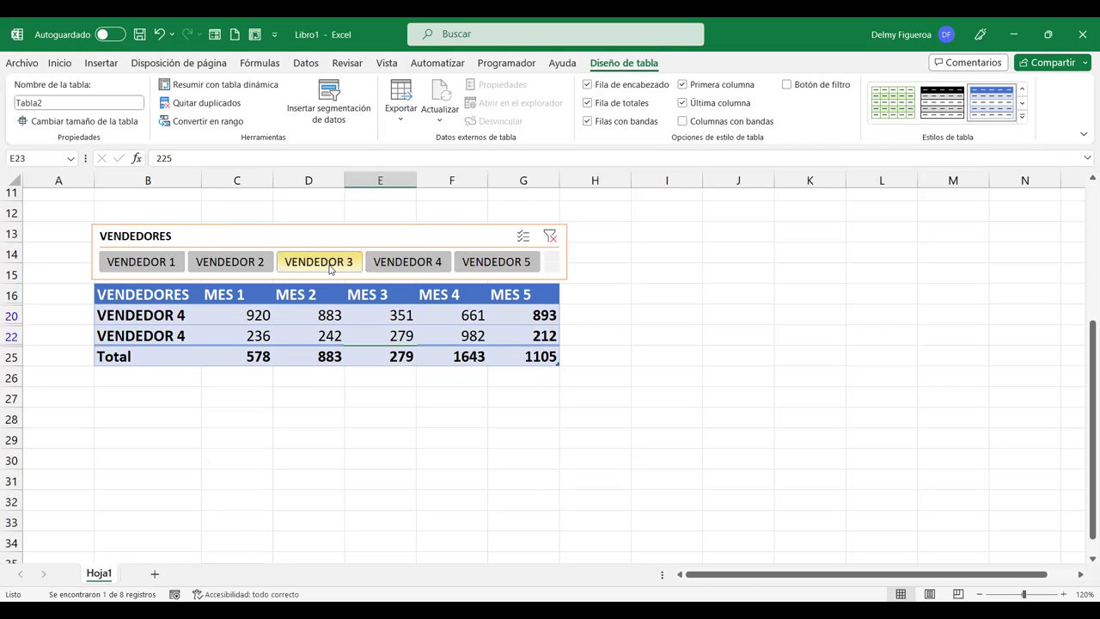
left_click(203, 263)
left_click(135, 264)
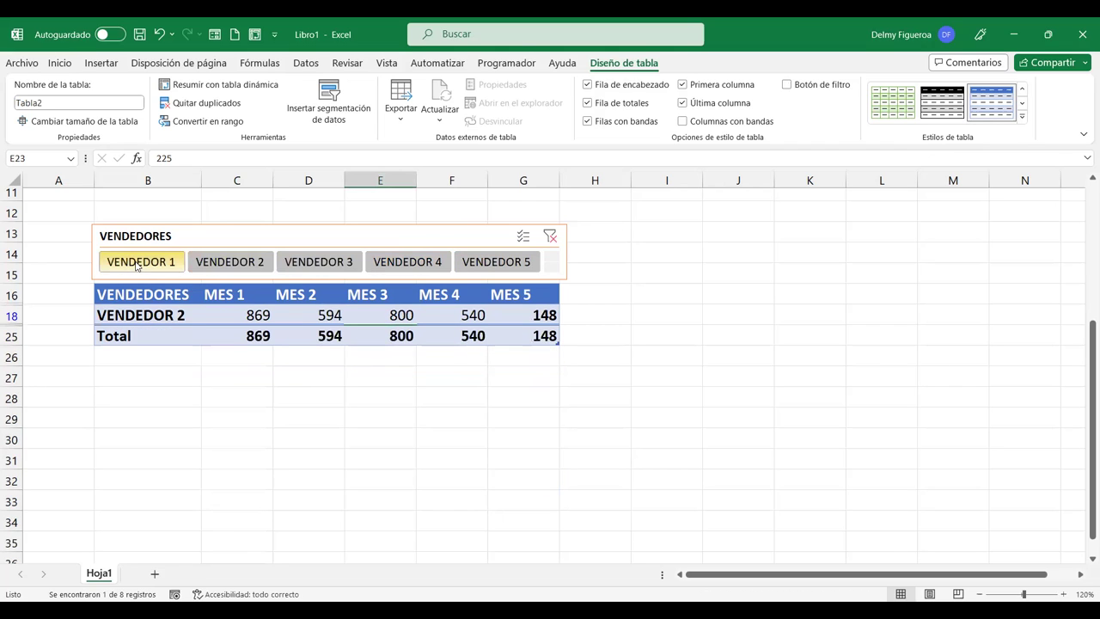
left_click(318, 262)
left_click(496, 263)
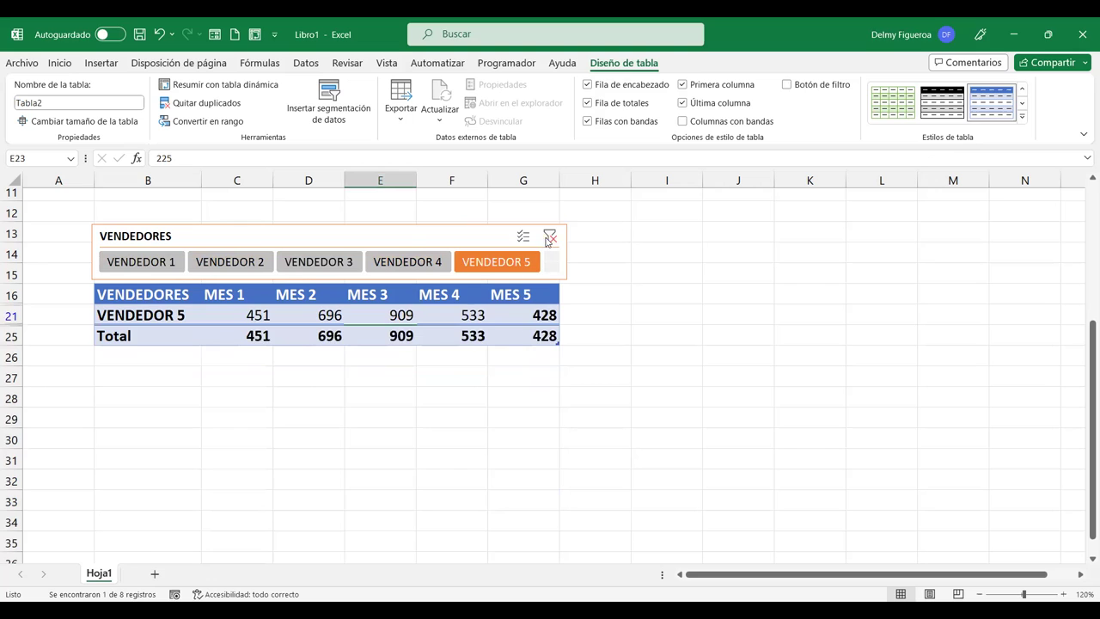
left_click(549, 237)
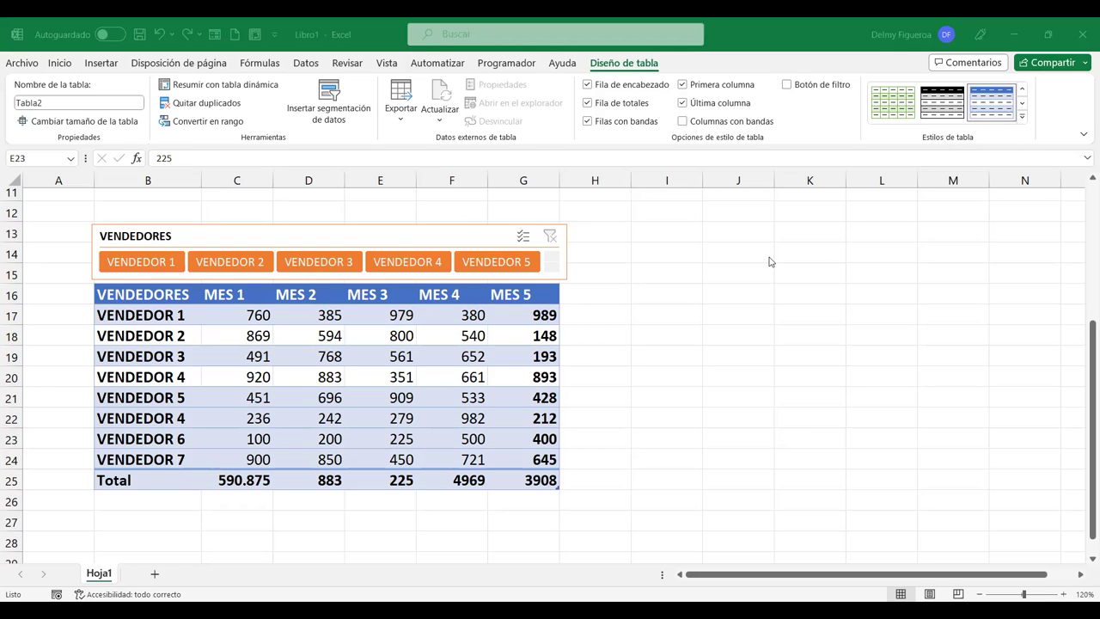
Turn the table's totals row off and back on to show that it can be restored.
left_click(295, 479)
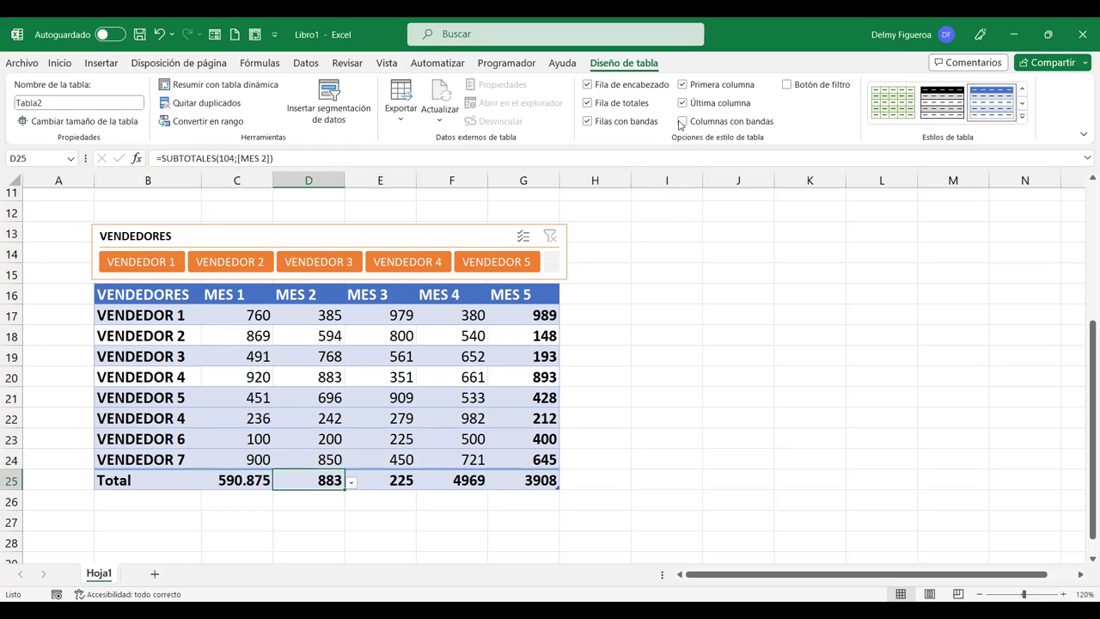
left_click(587, 102)
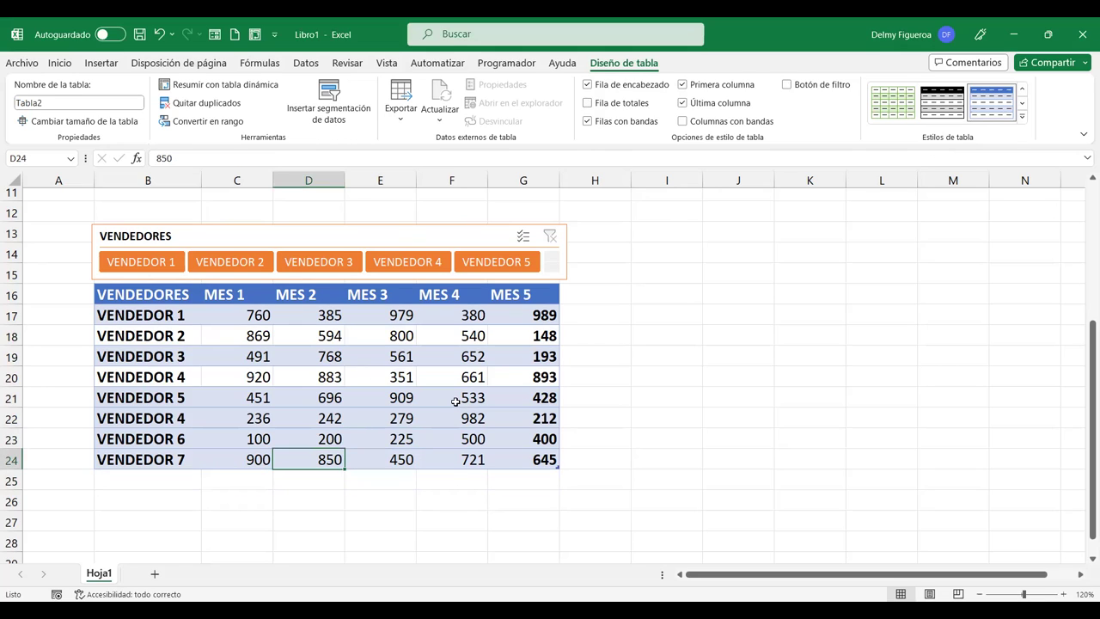
left_click(392, 378)
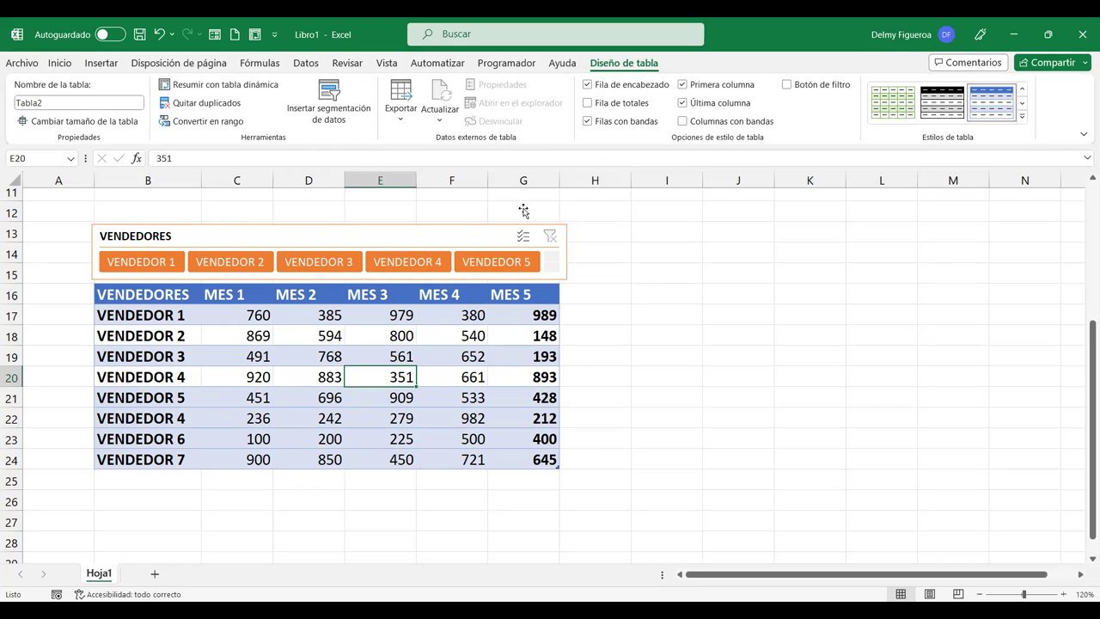
left_click(588, 103)
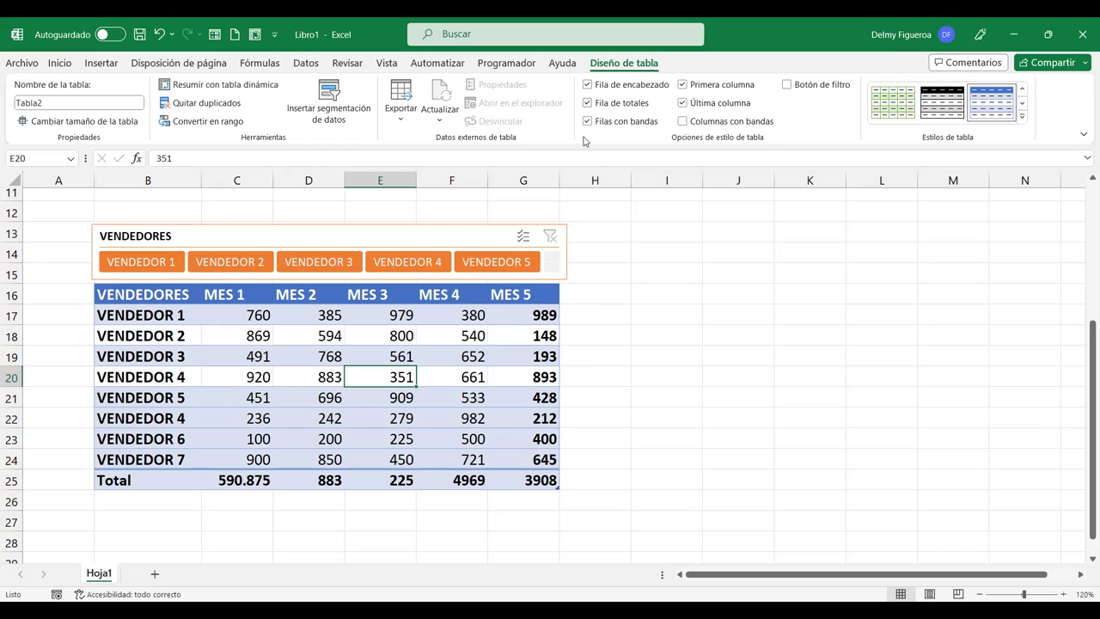
Inspect the MES 5 and MES 4 totals, and change the MES 3 total's function to Recuento.
left_click(531, 477)
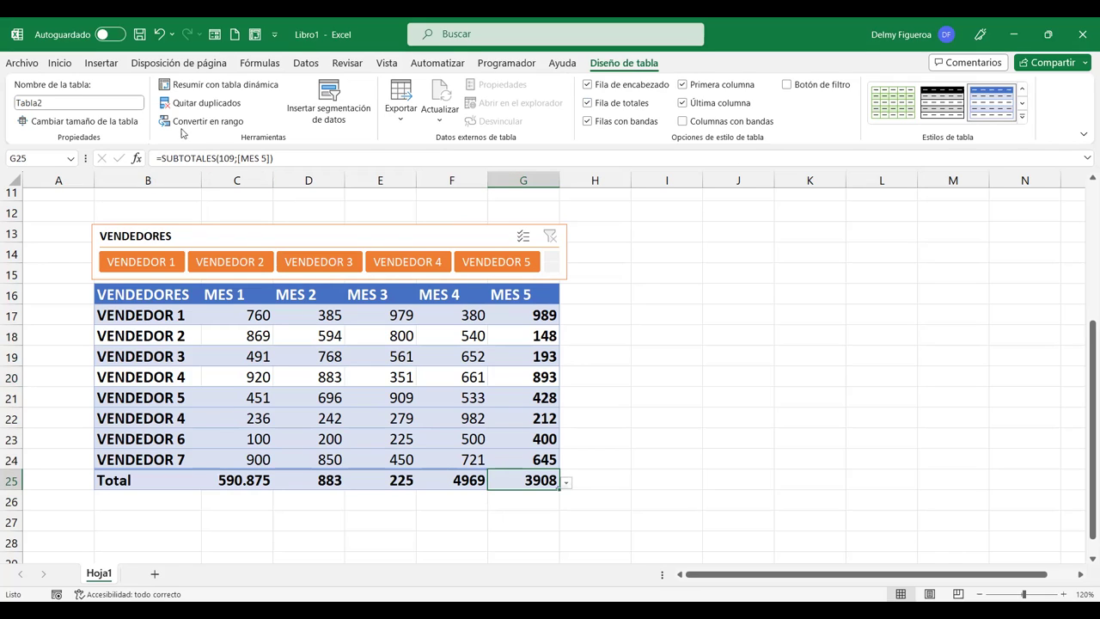
left_click(444, 477)
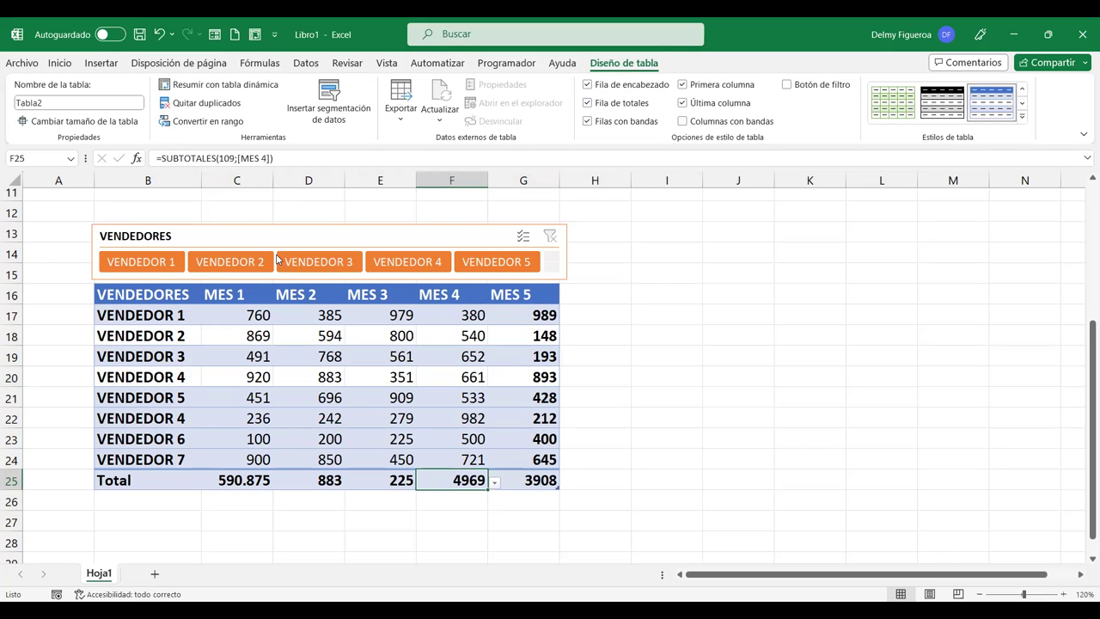
left_click(385, 486)
left_click(423, 484)
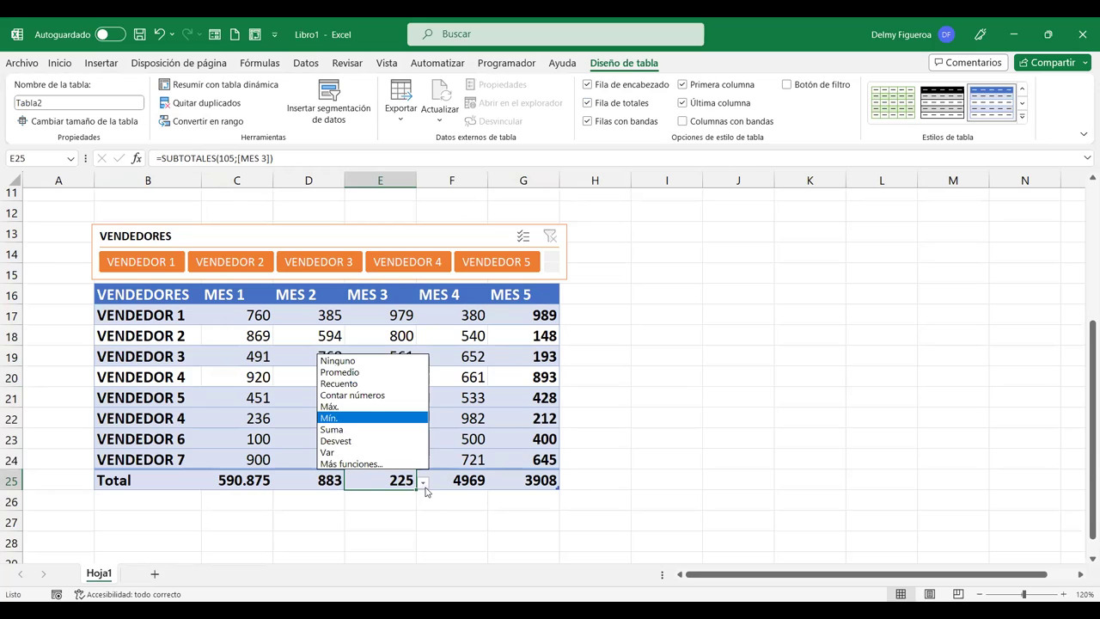
left_click(360, 384)
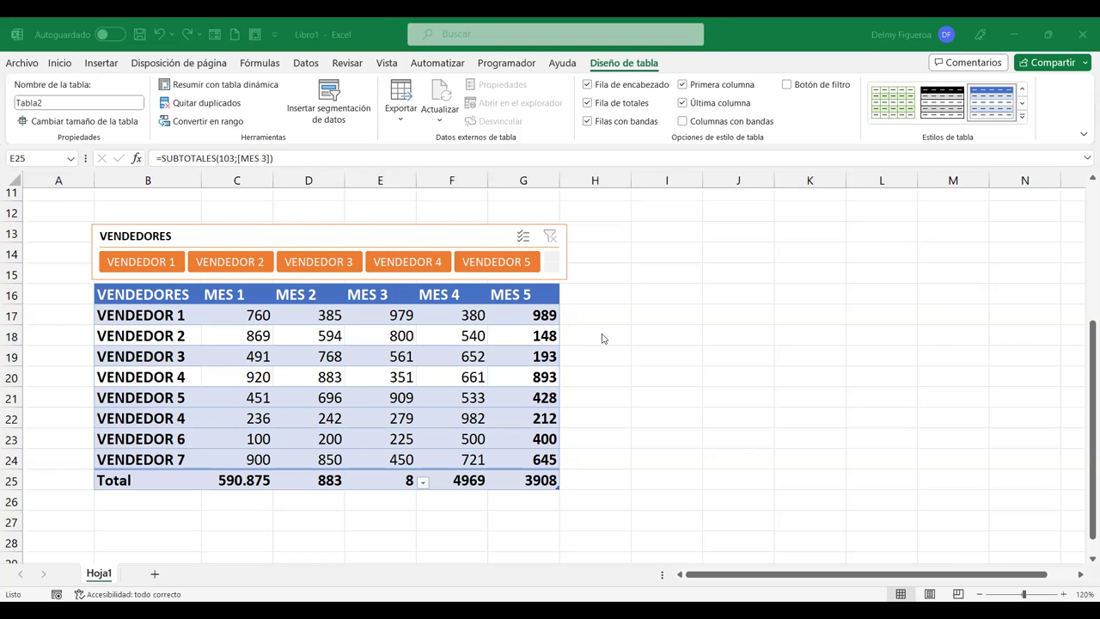
Try the black table styles from the second and third rows of the Medio group on the seller table.
left_click(511, 333)
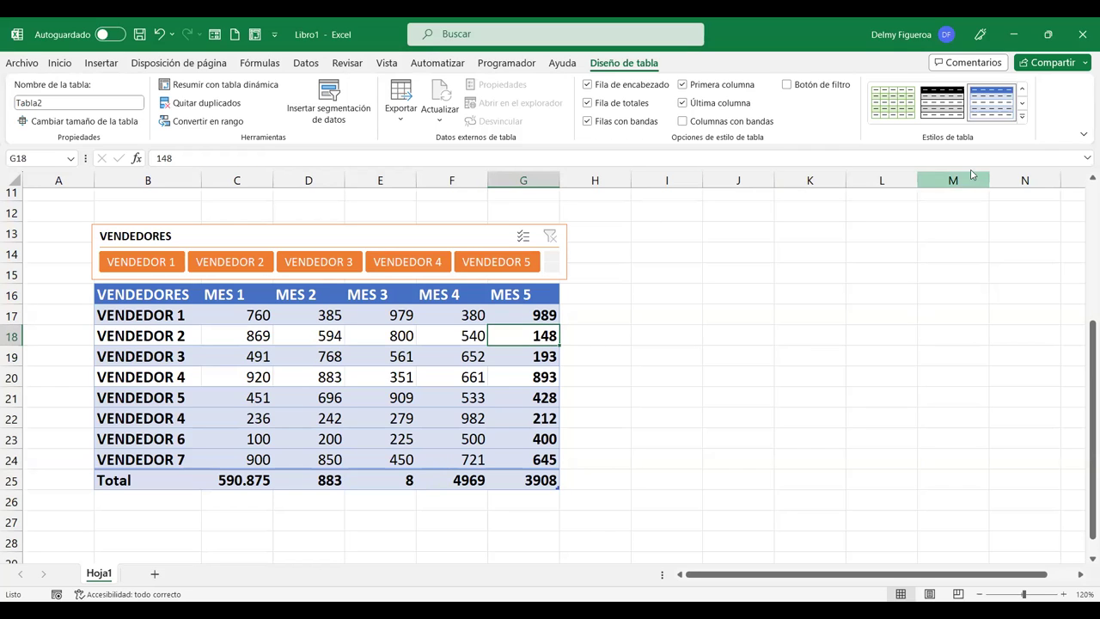
left_click(1023, 118)
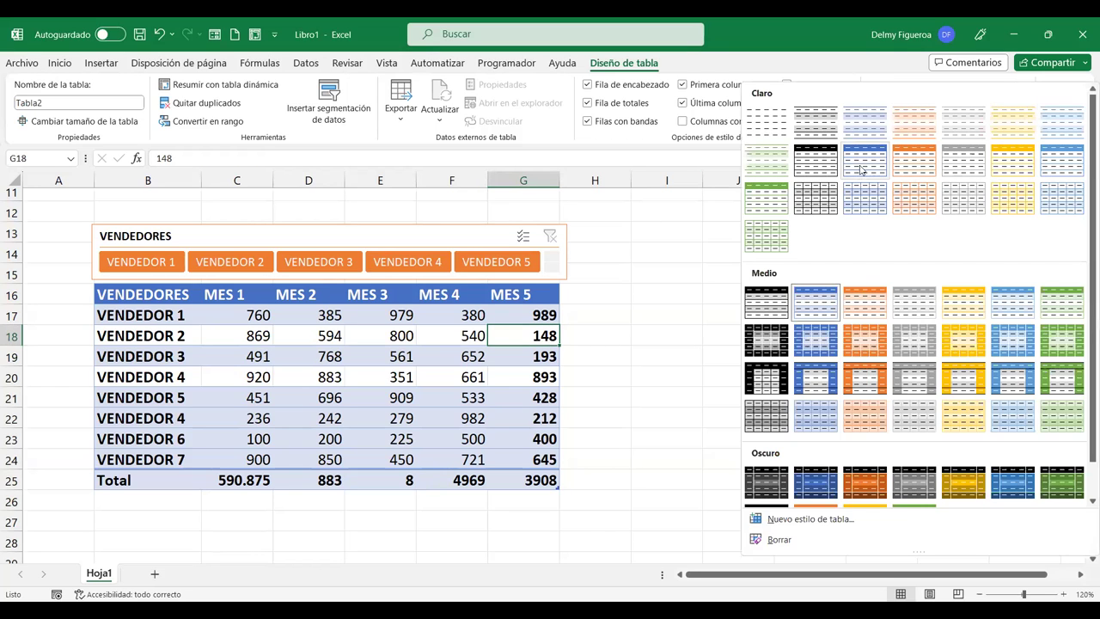
left_click(768, 341)
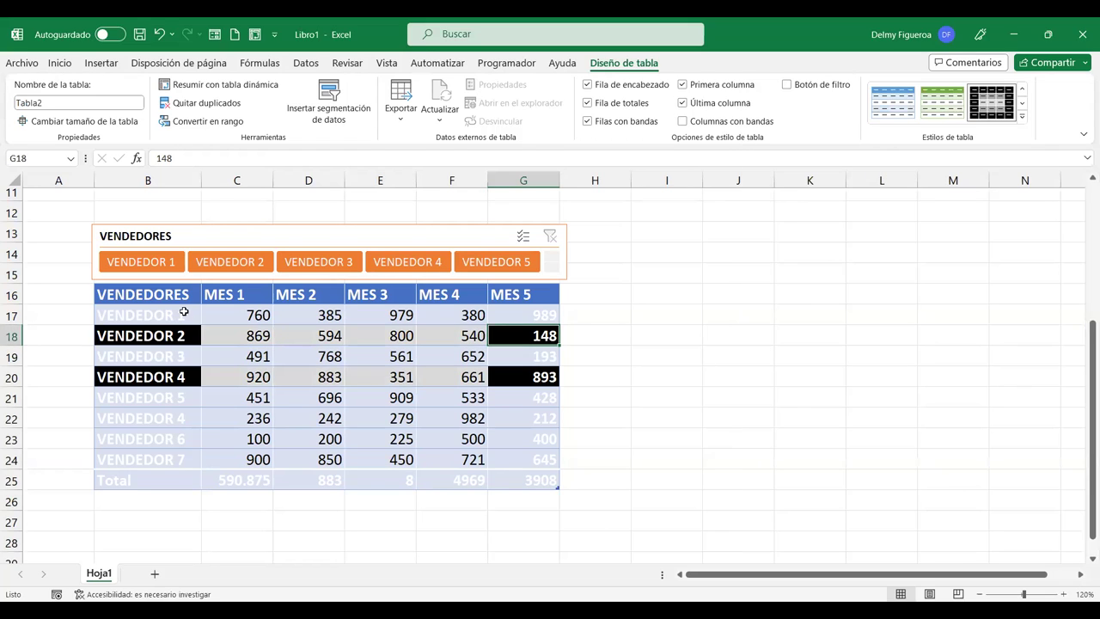
left_click(184, 312)
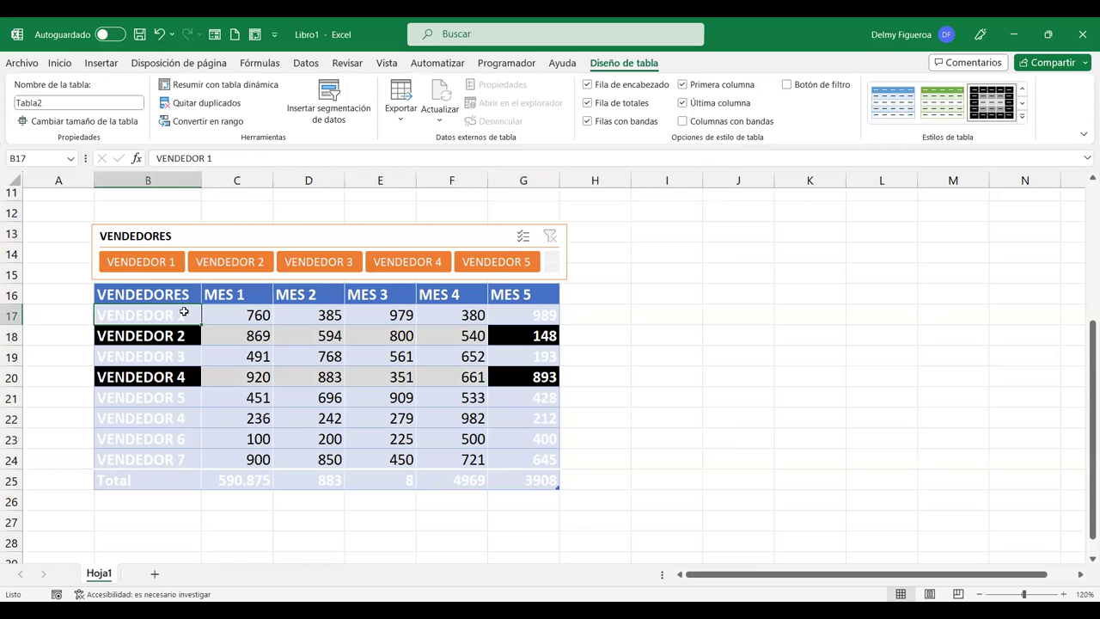
left_click(1022, 117)
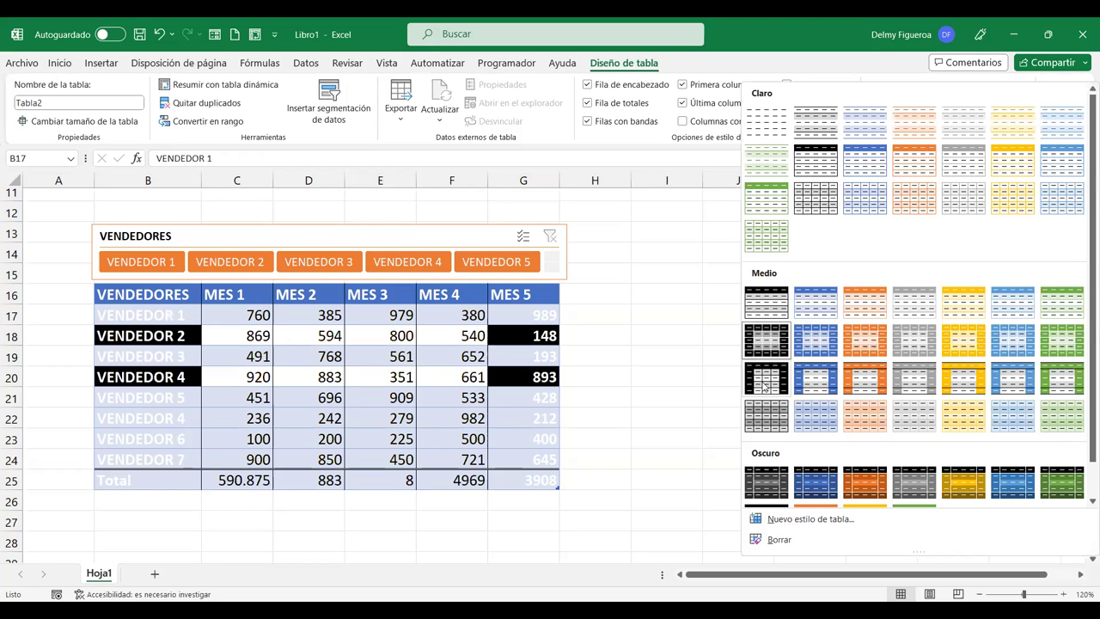
key("Escape")
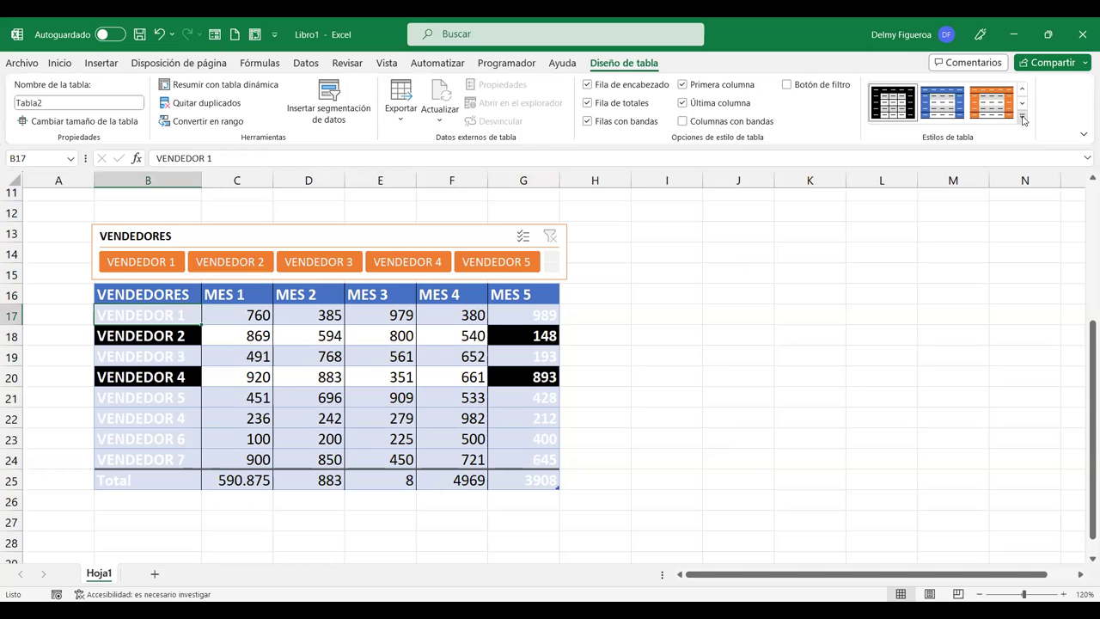
Try the light blue and green table styles from the second row of the Medio group on the seller table.
left_click(1022, 119)
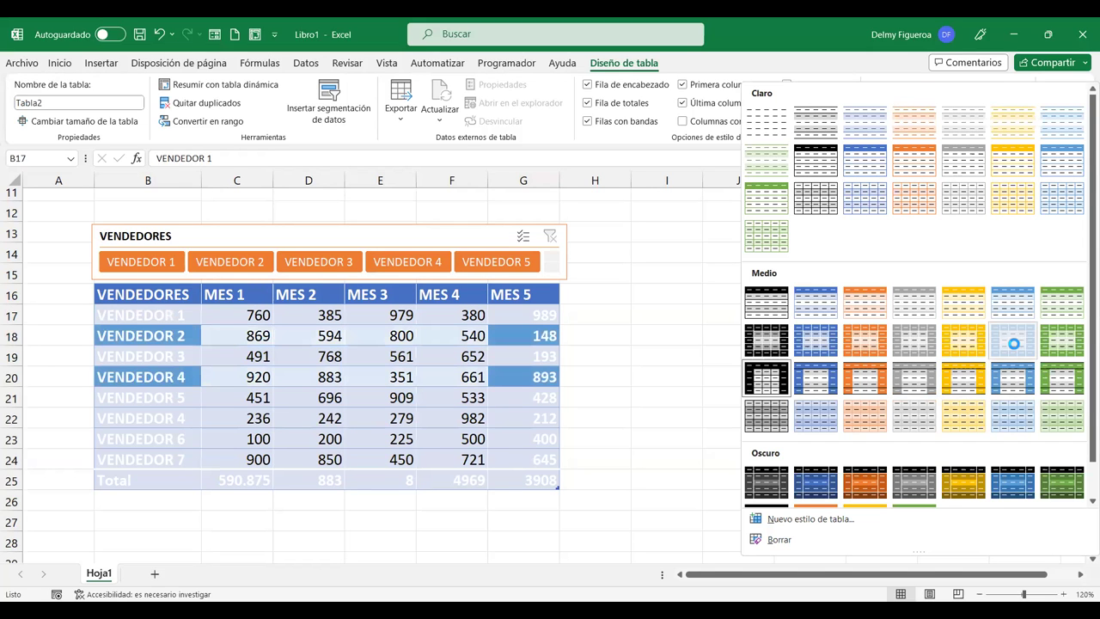
left_click(1014, 344)
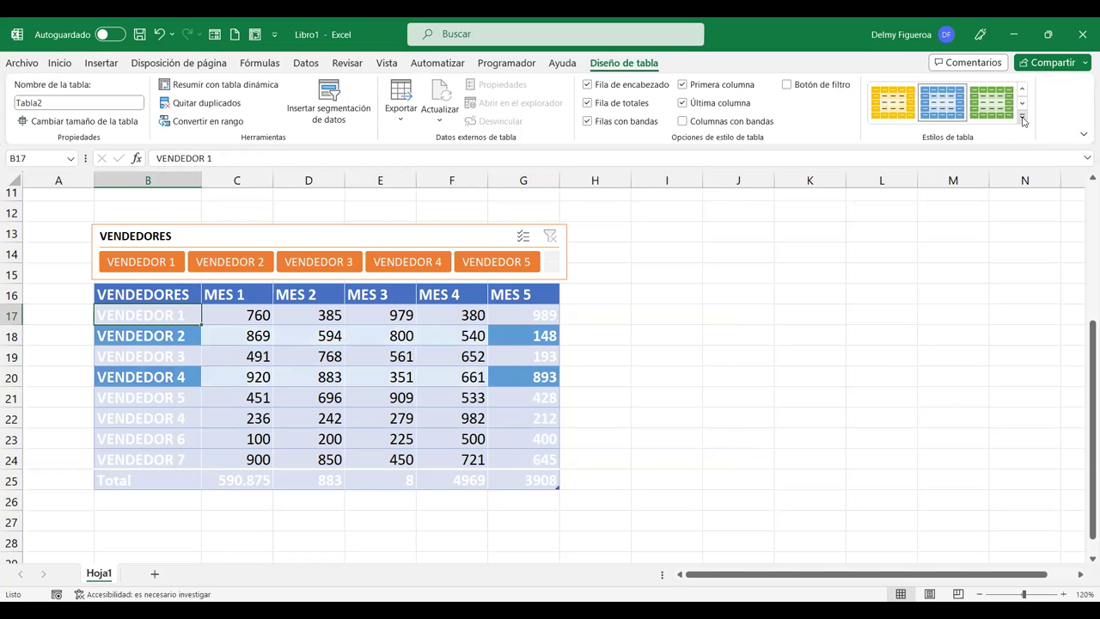
left_click(1022, 118)
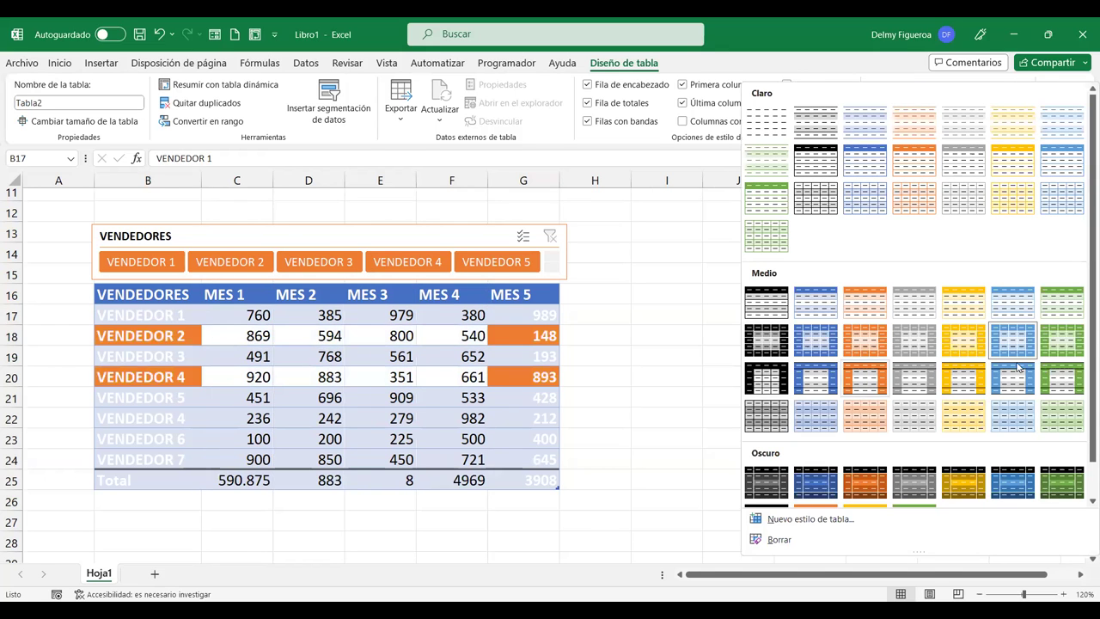
left_click(1062, 337)
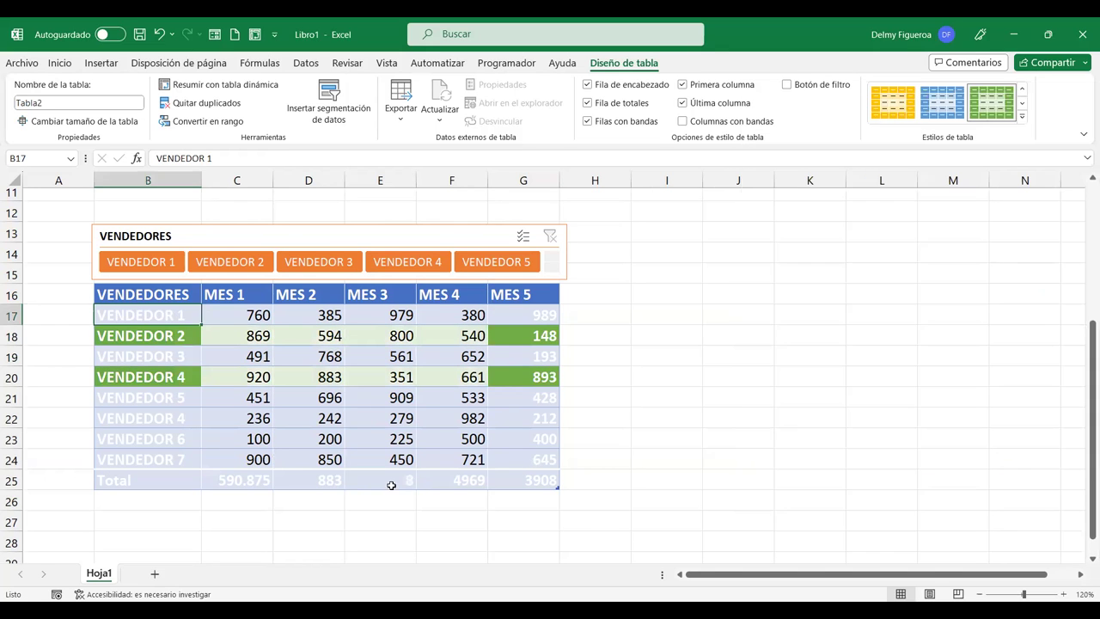
left_click(374, 404)
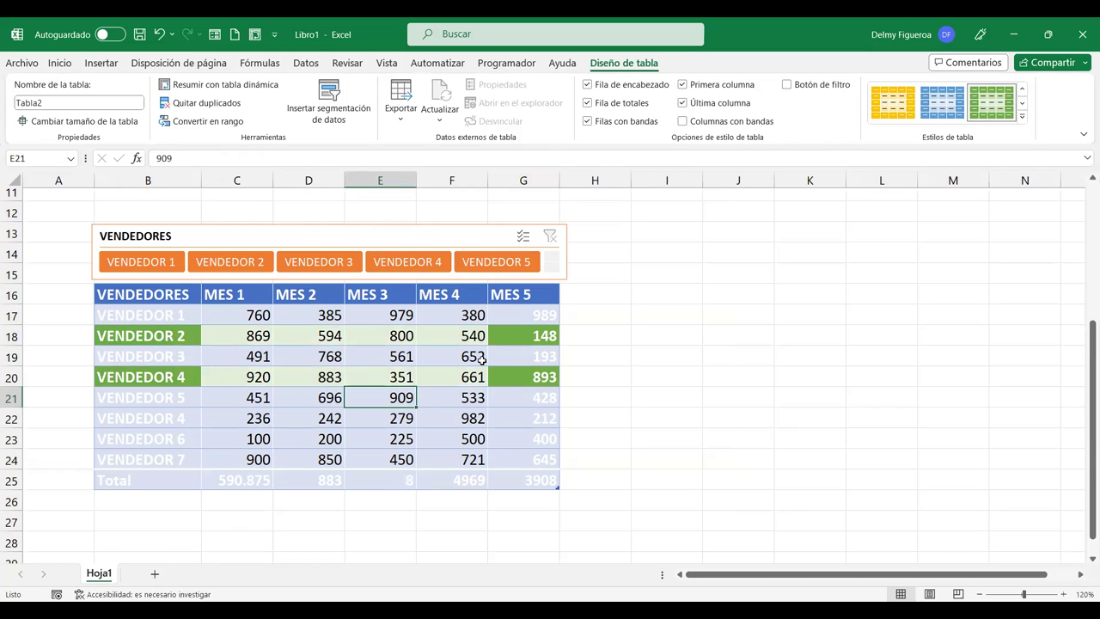
Convert the seller table to a normal range, and turn B16:G25 back into a table with headers.
left_click(190, 123)
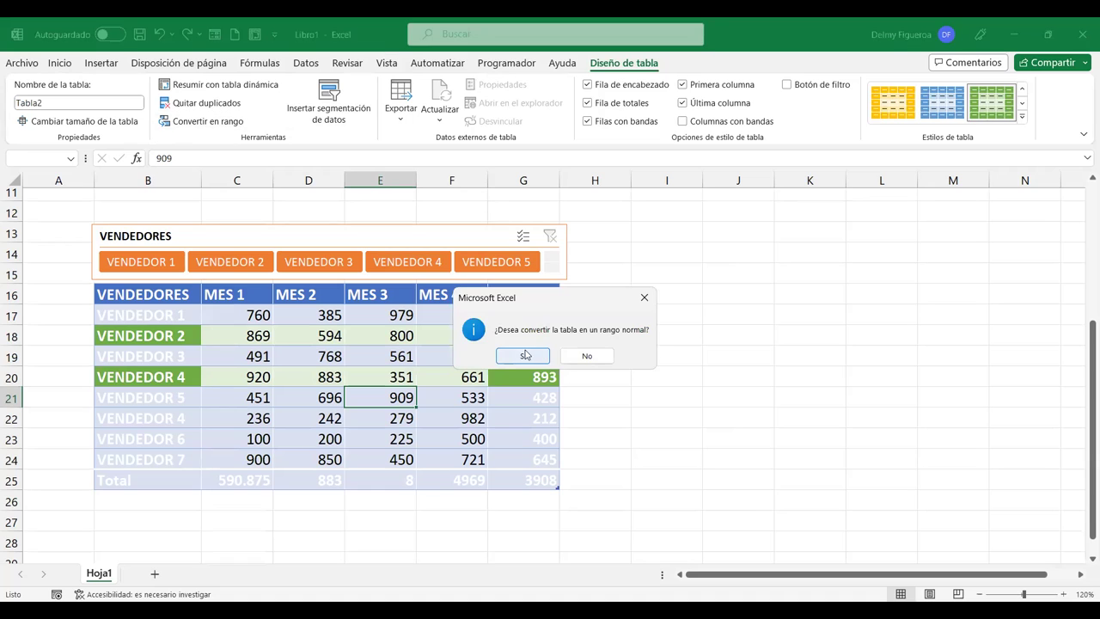
left_click(526, 357)
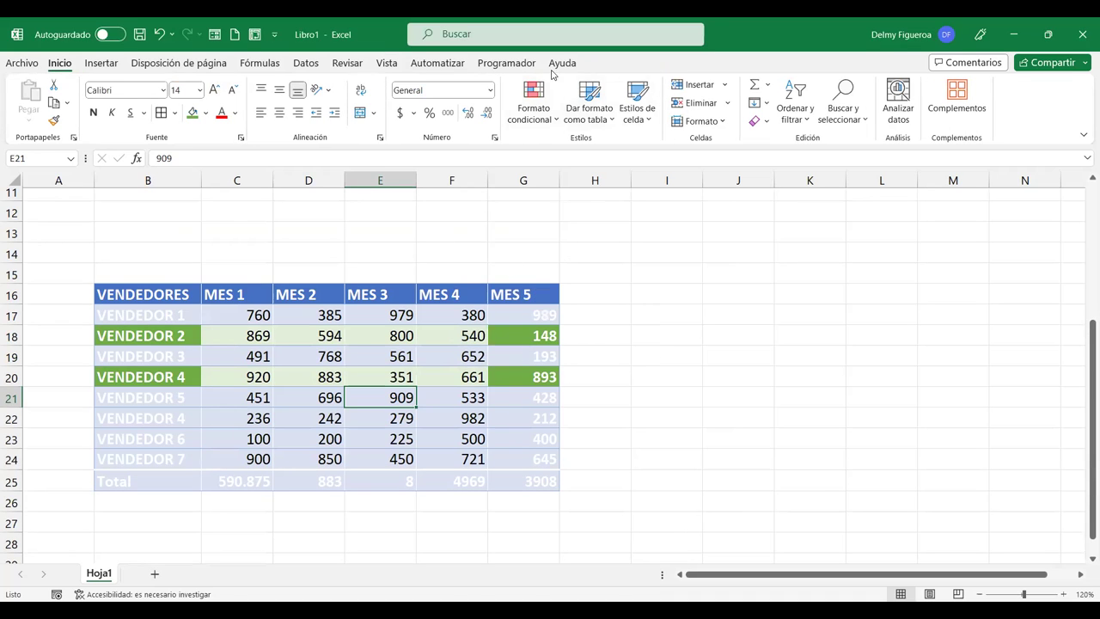
left_click(101, 64)
left_click(145, 97)
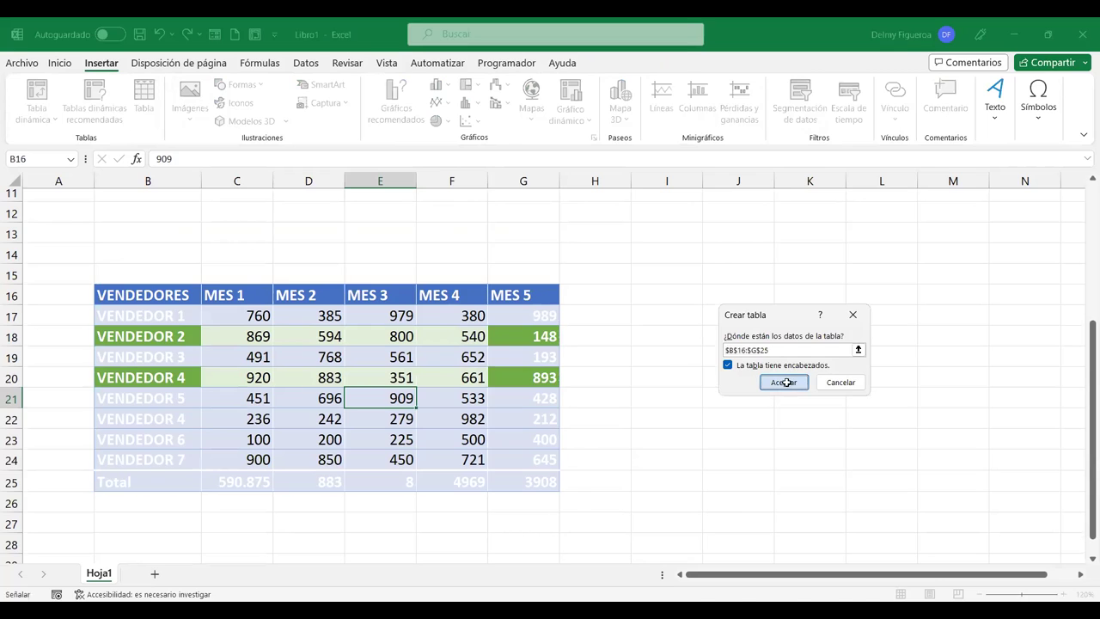
left_click(784, 383)
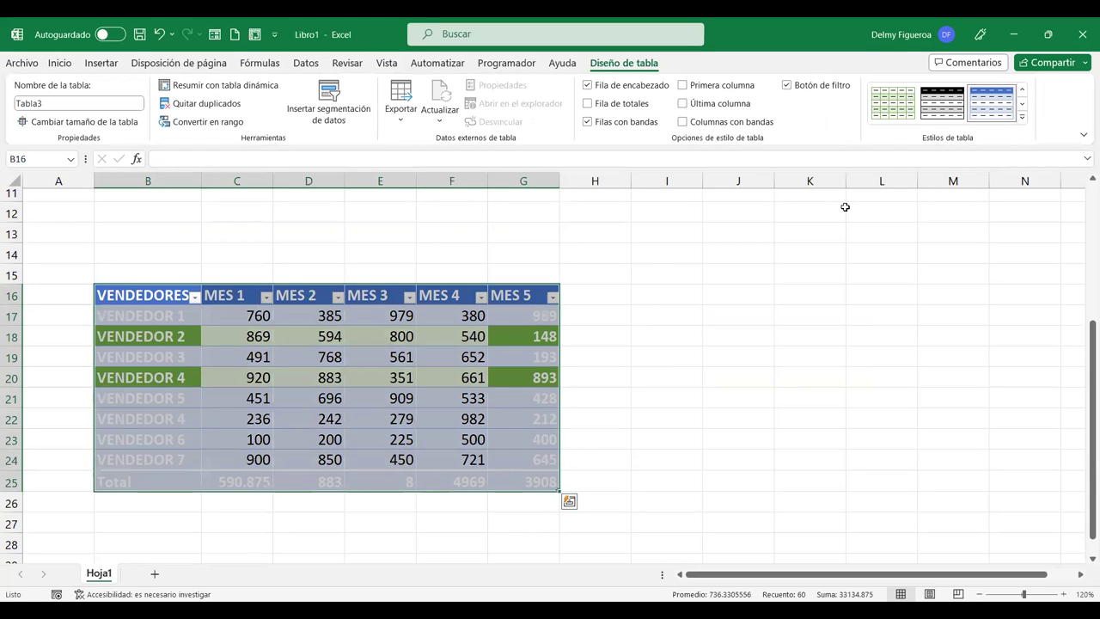
Try the black Oscuro, yellow Claro and green Oscuro table styles on the seller table.
left_click(1021, 118)
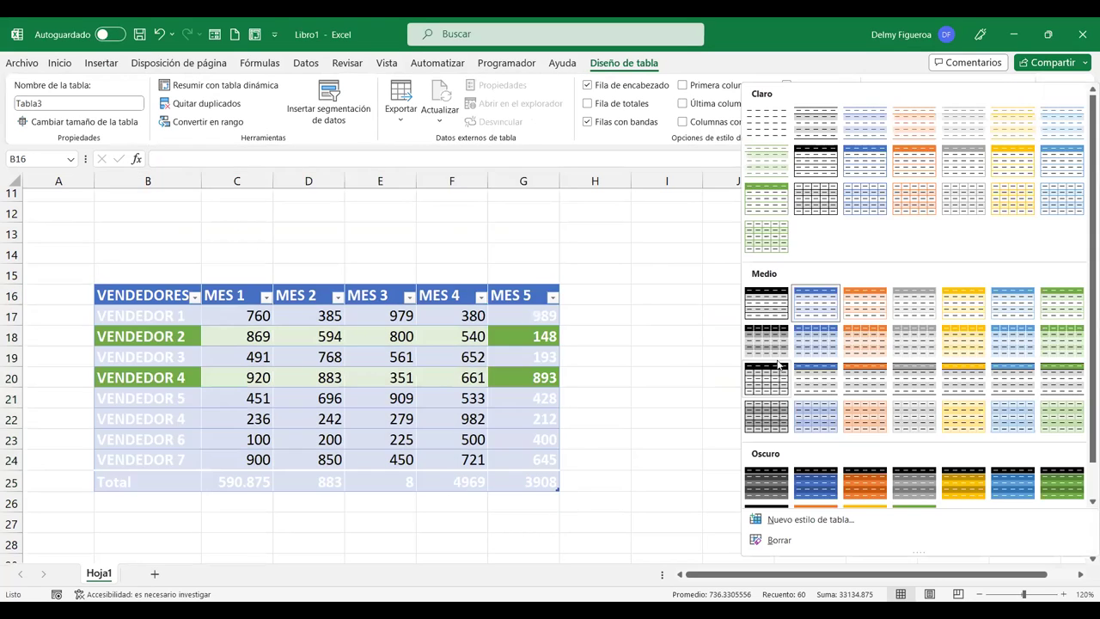
scroll(943, 367, "down", 1)
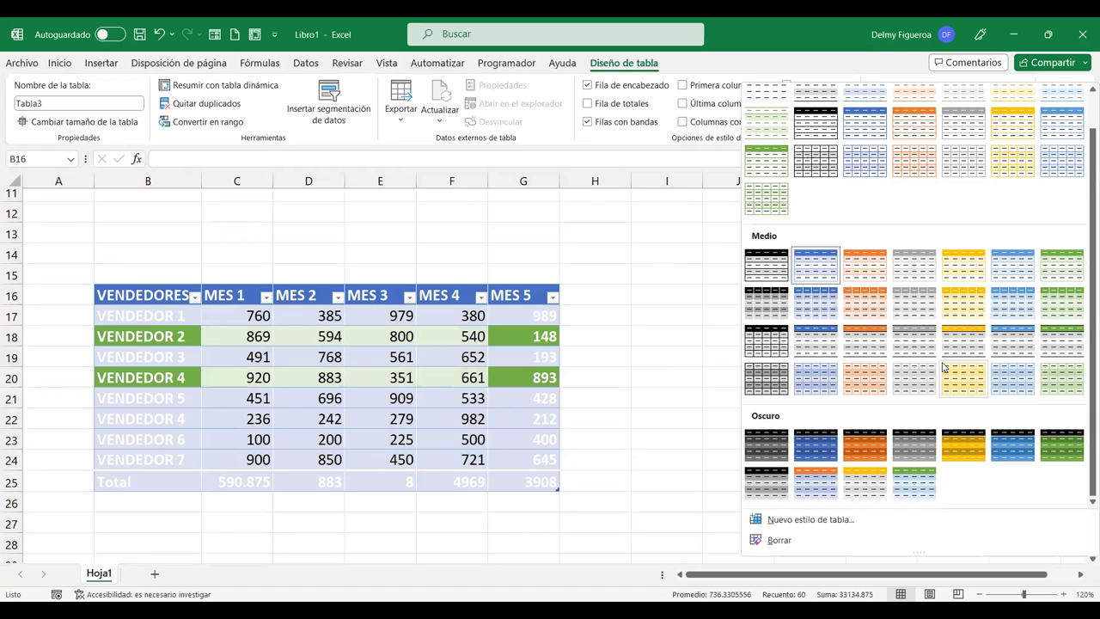
left_click(776, 453)
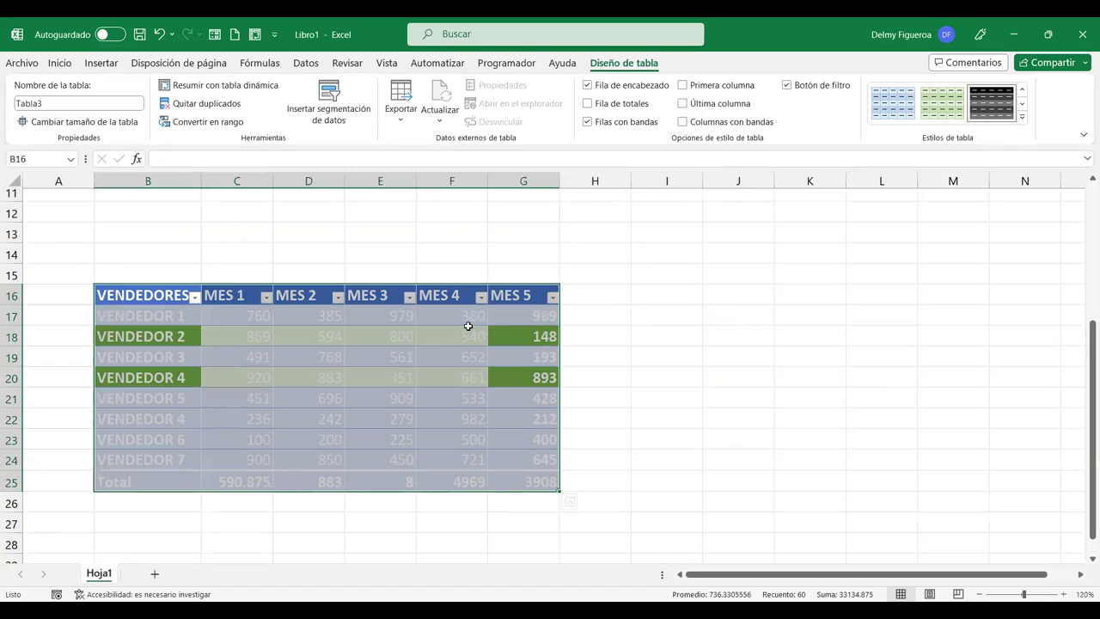
left_click(1022, 119)
left_click(1024, 121)
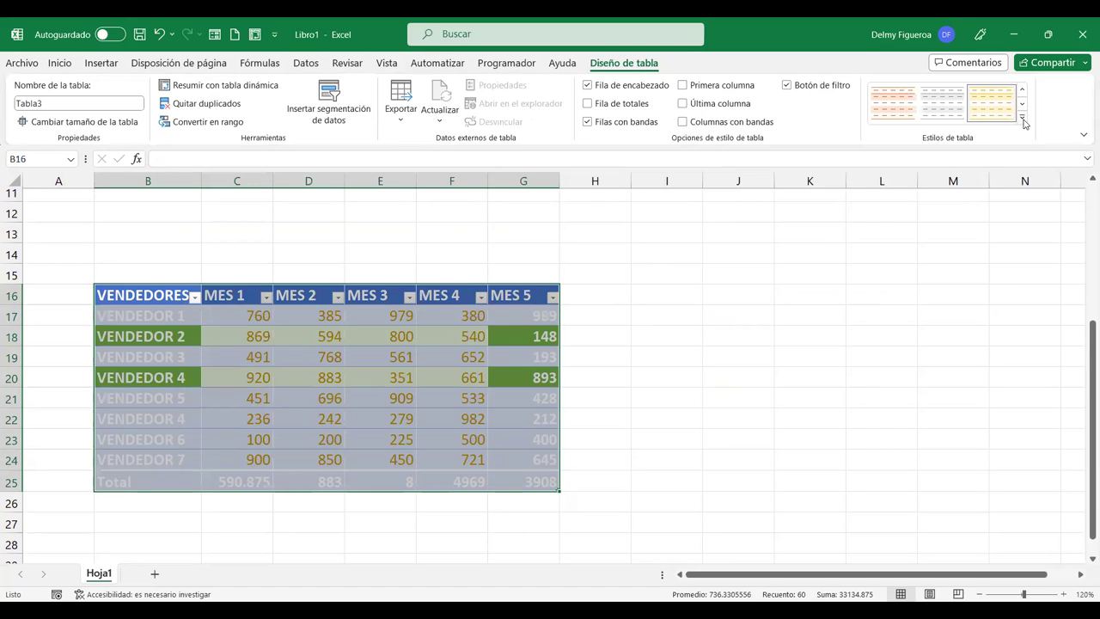
left_click(1023, 120)
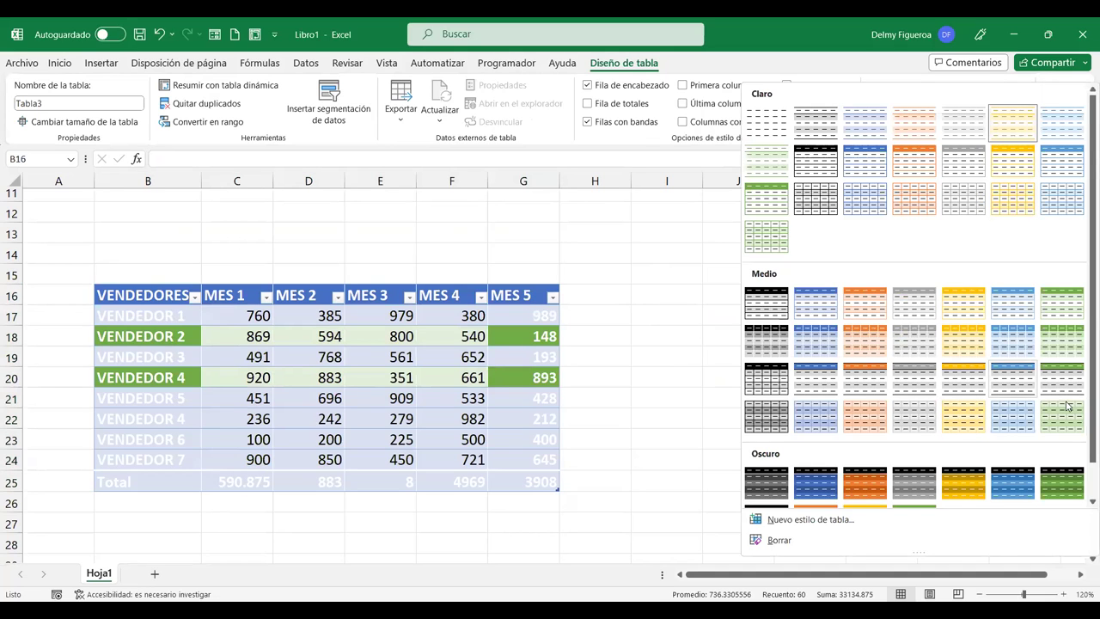
left_click(1060, 484)
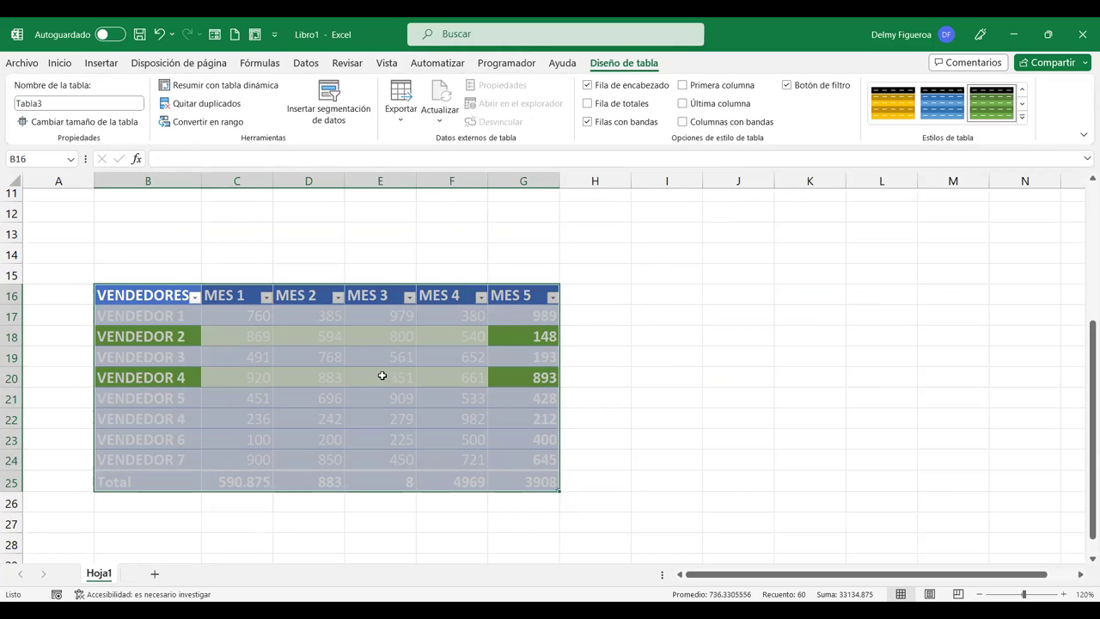
Copy the whole seller table and paste it over itself as values only.
key("ctrl+c")
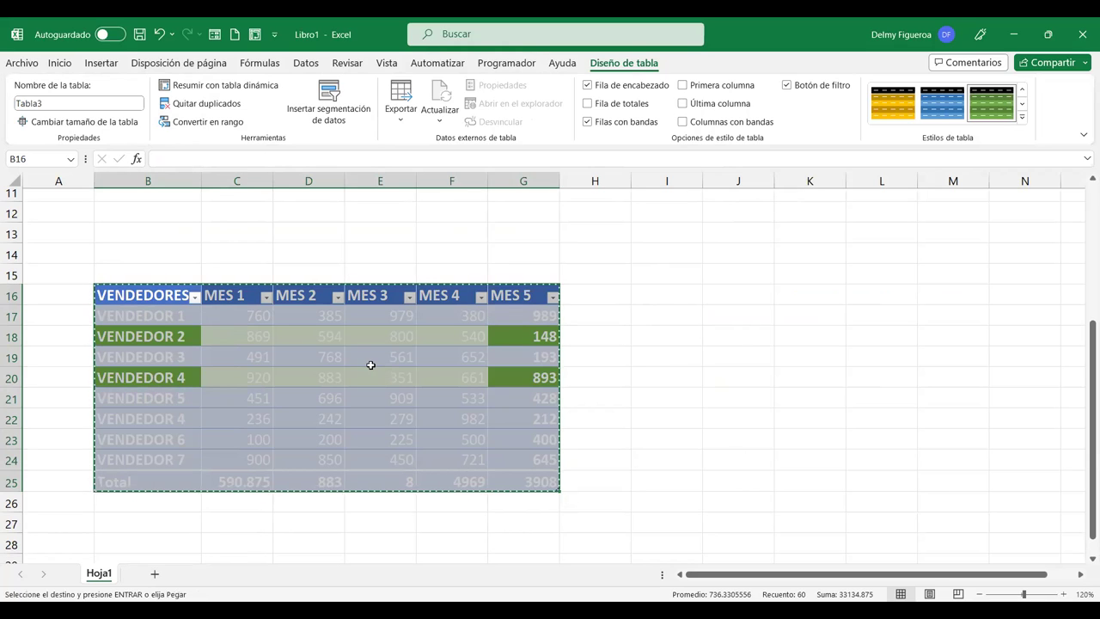
right_click(375, 368)
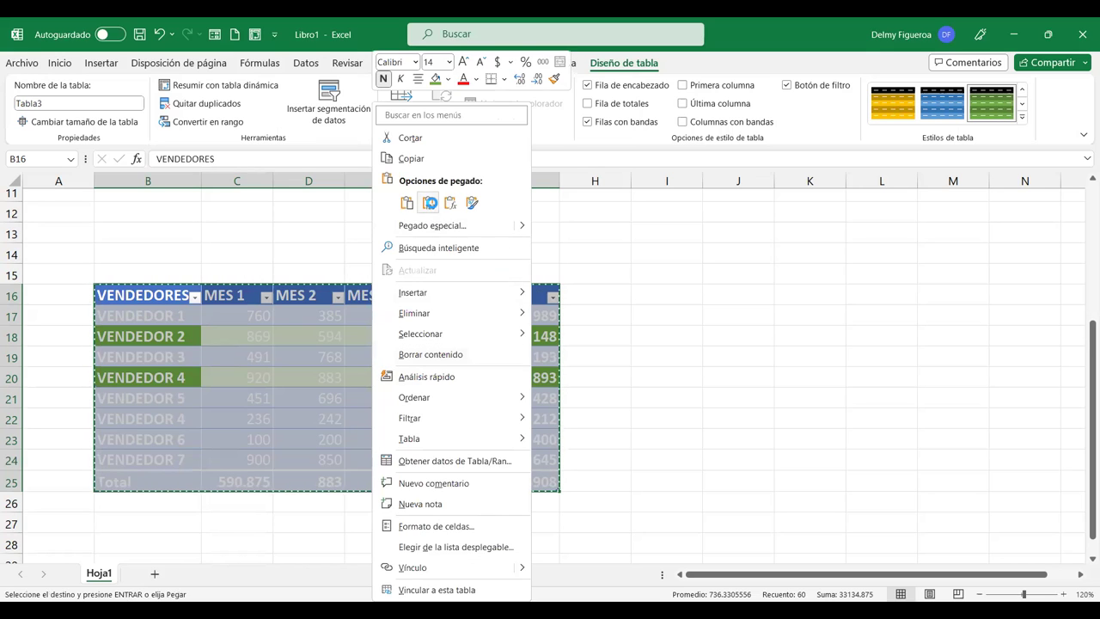
left_click(430, 203)
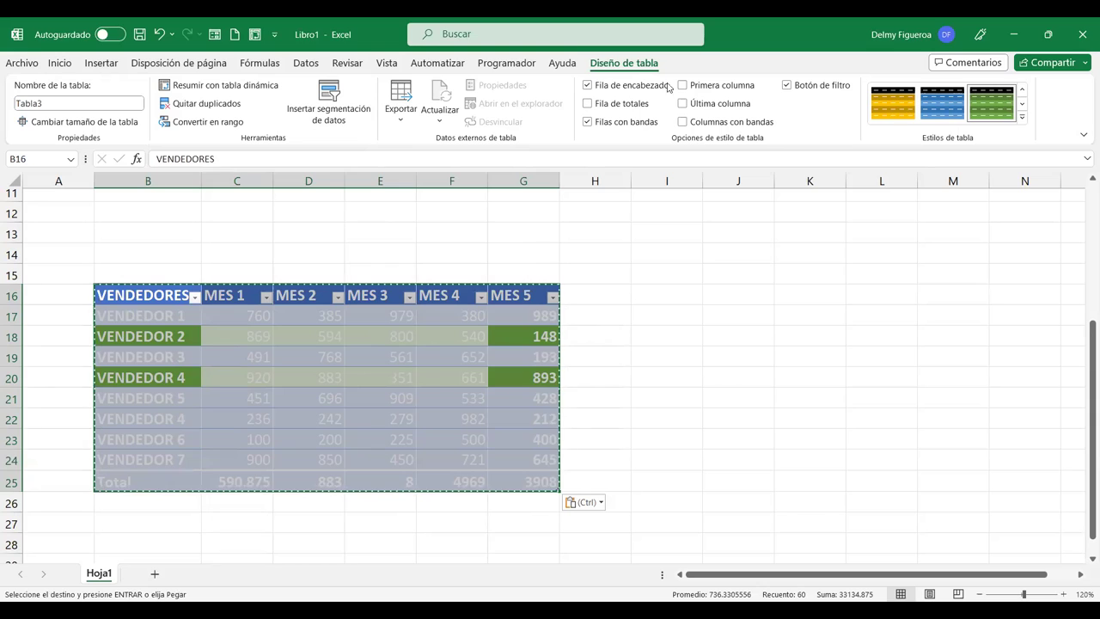
Try the light blue and gold Oscuro table styles with black headers on the seller table.
left_click(949, 104)
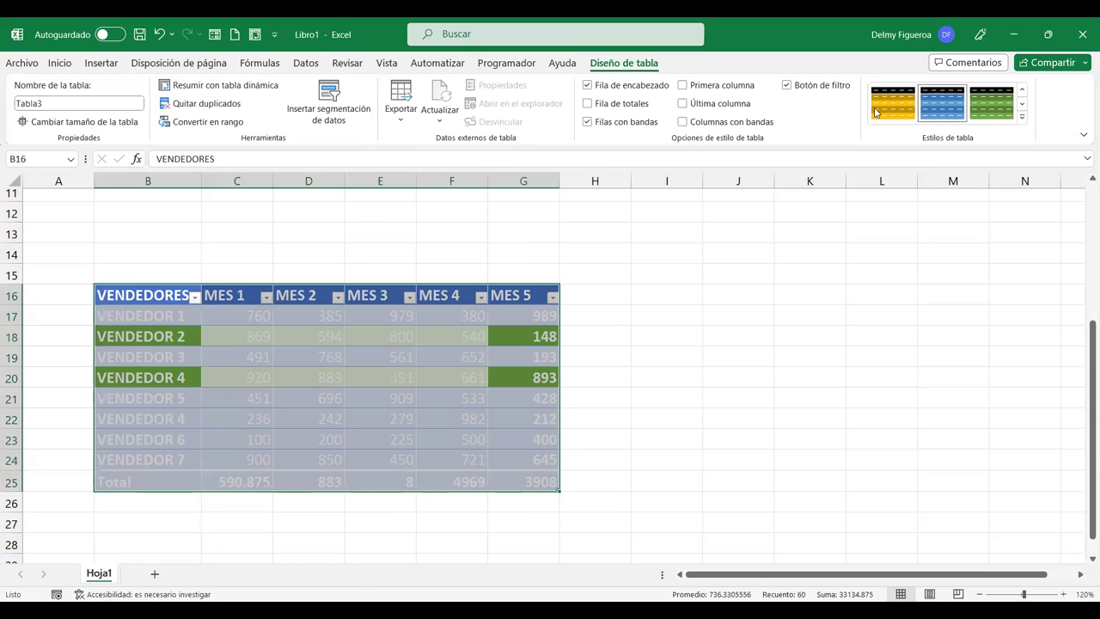
left_click(1022, 118)
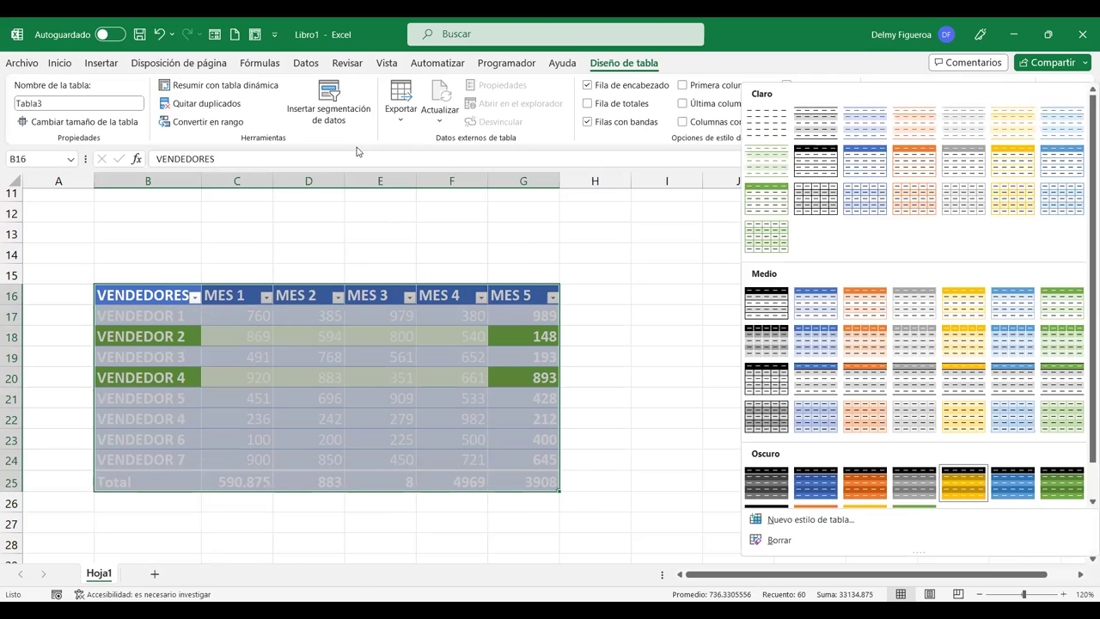
left_click(628, 76)
Clear all formats from the seller table in B16:G25, keeping its contents.
left_click(59, 63)
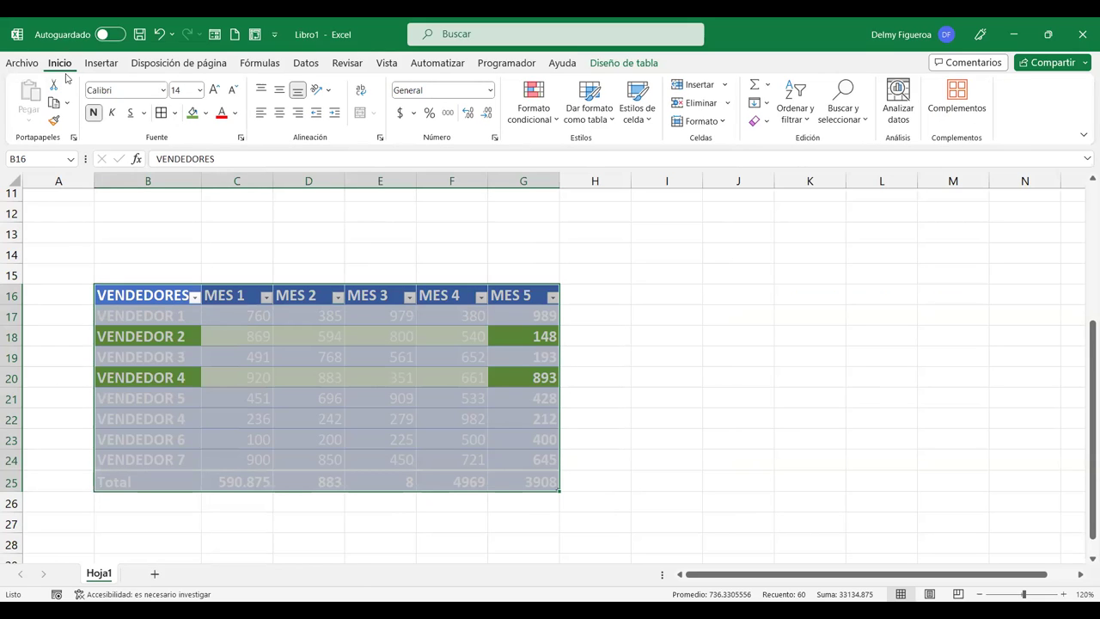
left_click(768, 122)
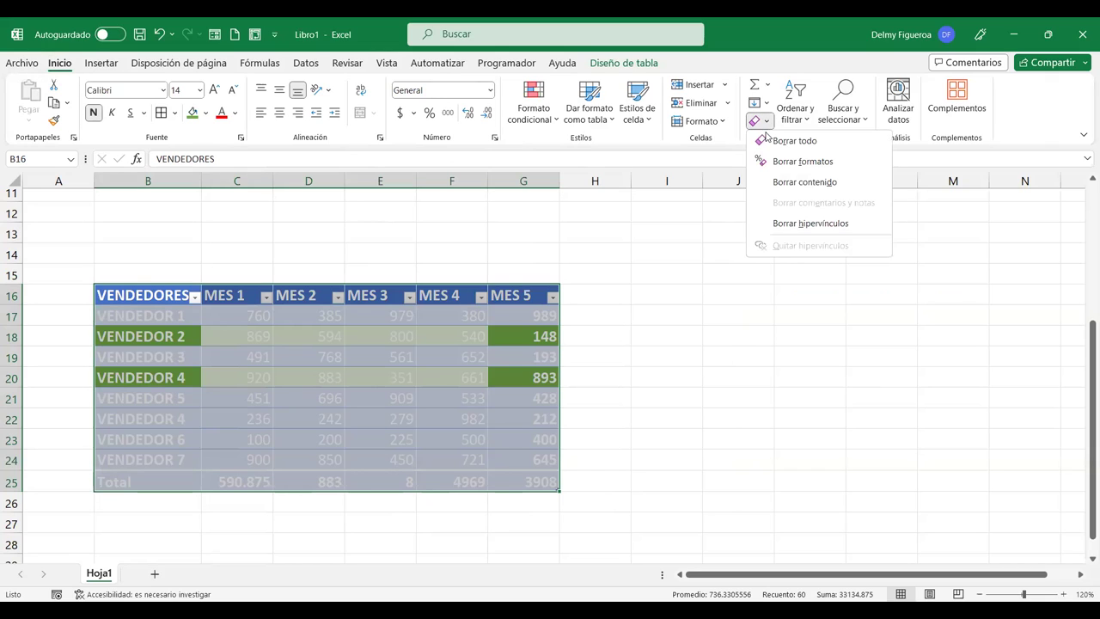
left_click(820, 167)
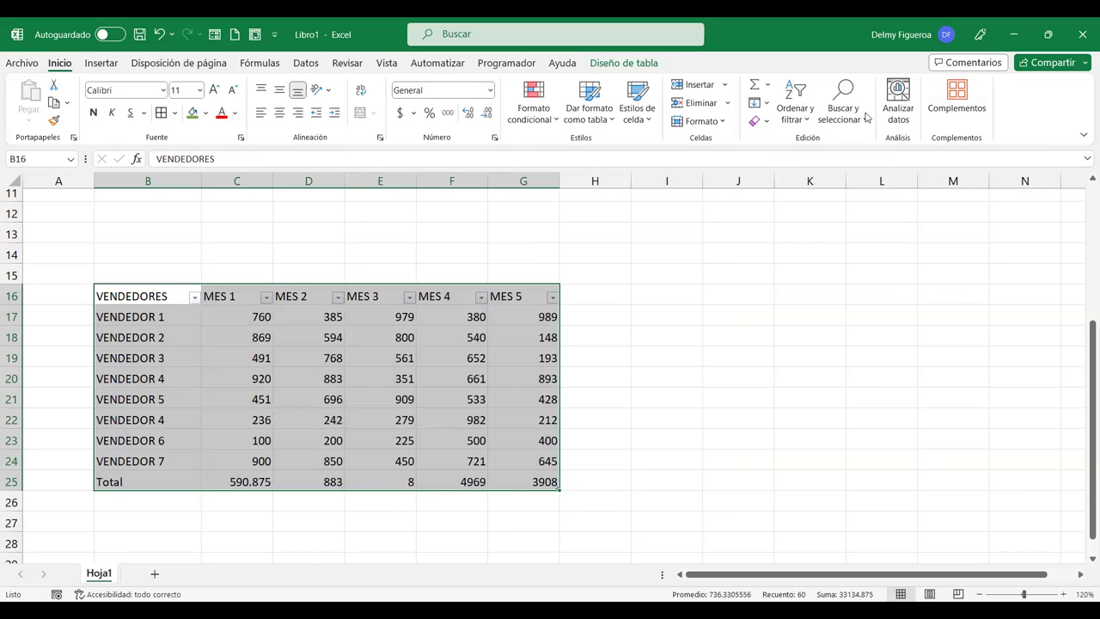
Try the blue banded Claro style and the black fourth-row Medio style on the cleared seller table.
left_click(626, 64)
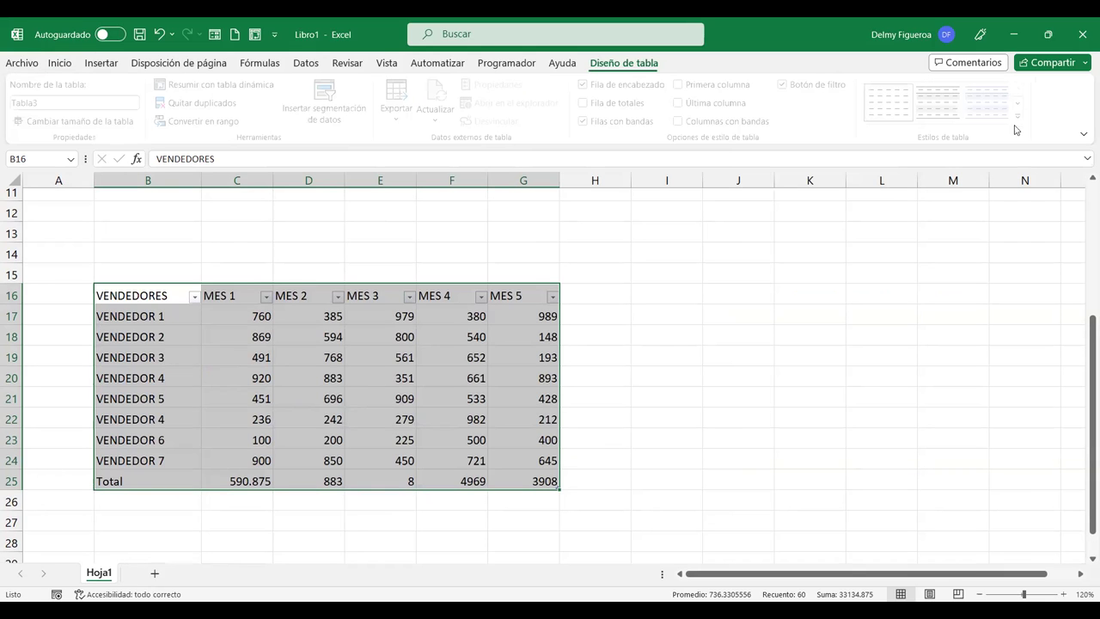
left_click(990, 110)
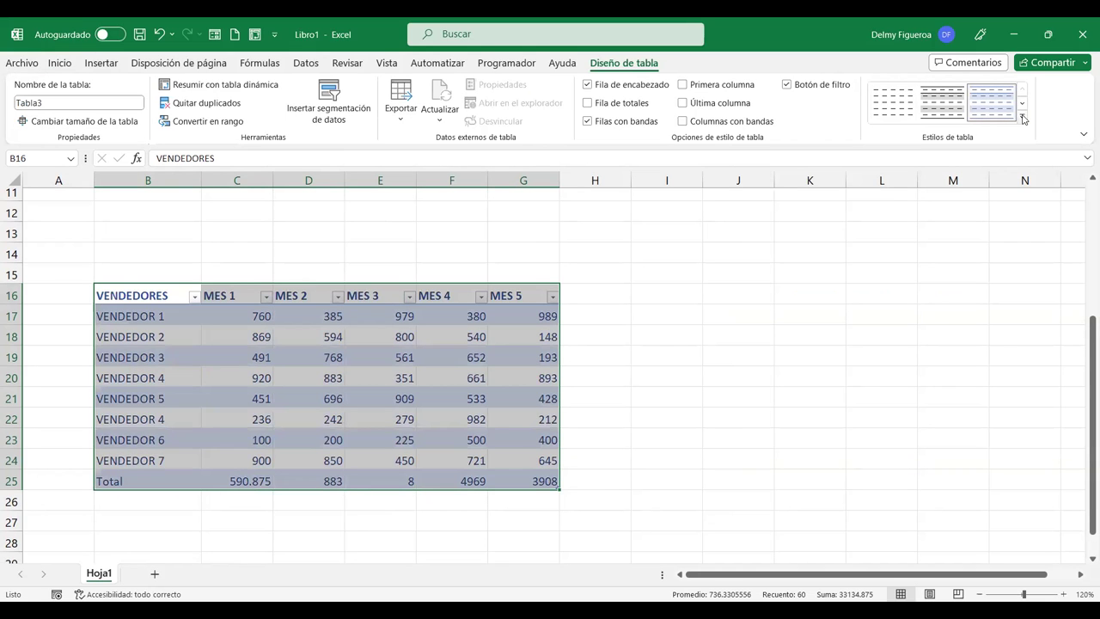
left_click(1022, 115)
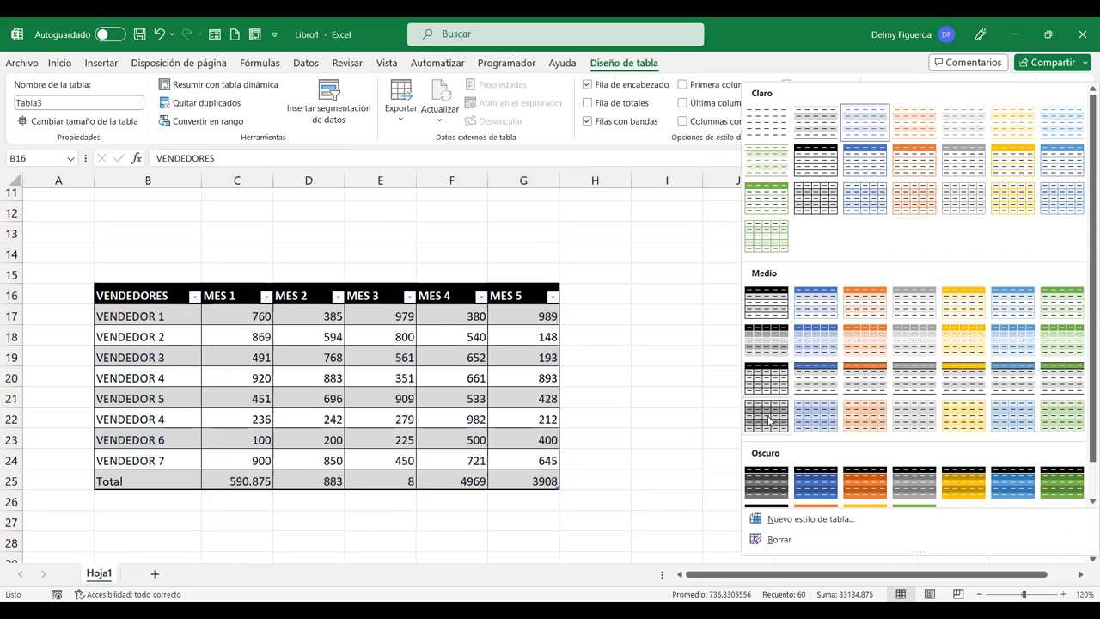
left_click(770, 418)
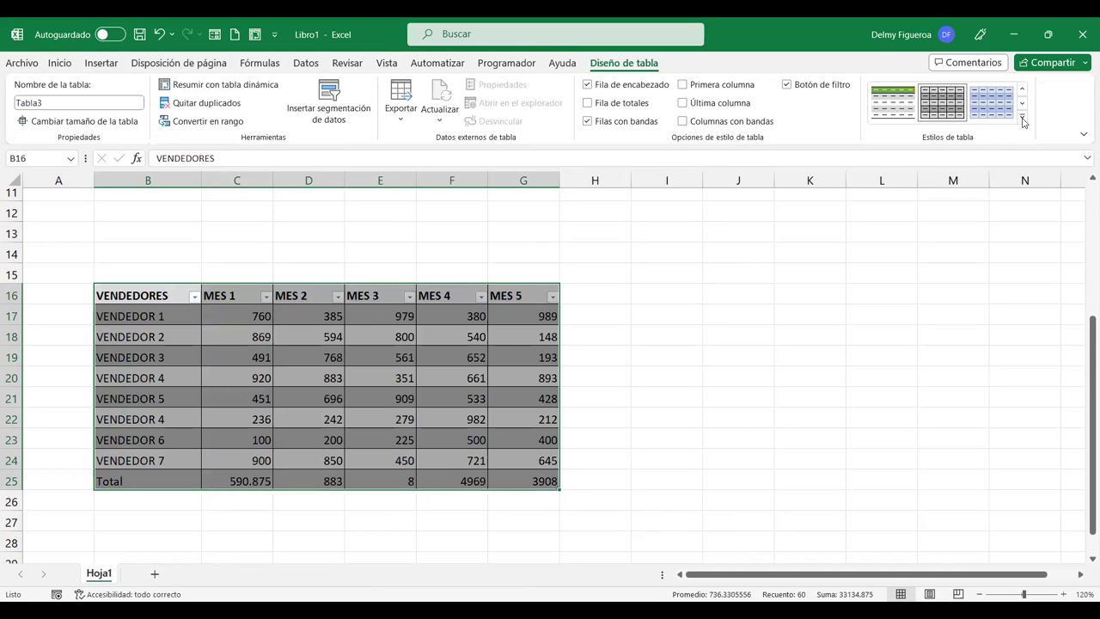
Apply the light blue Oscuro style with a black header to the seller table, and deselect the table.
left_click(1022, 118)
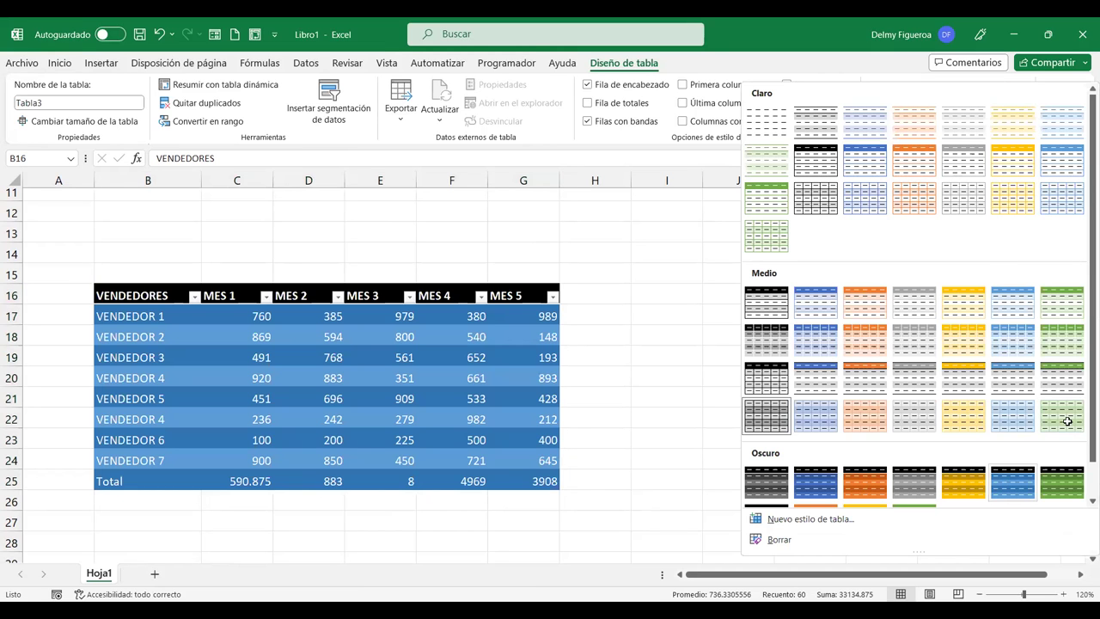
left_click(1067, 421)
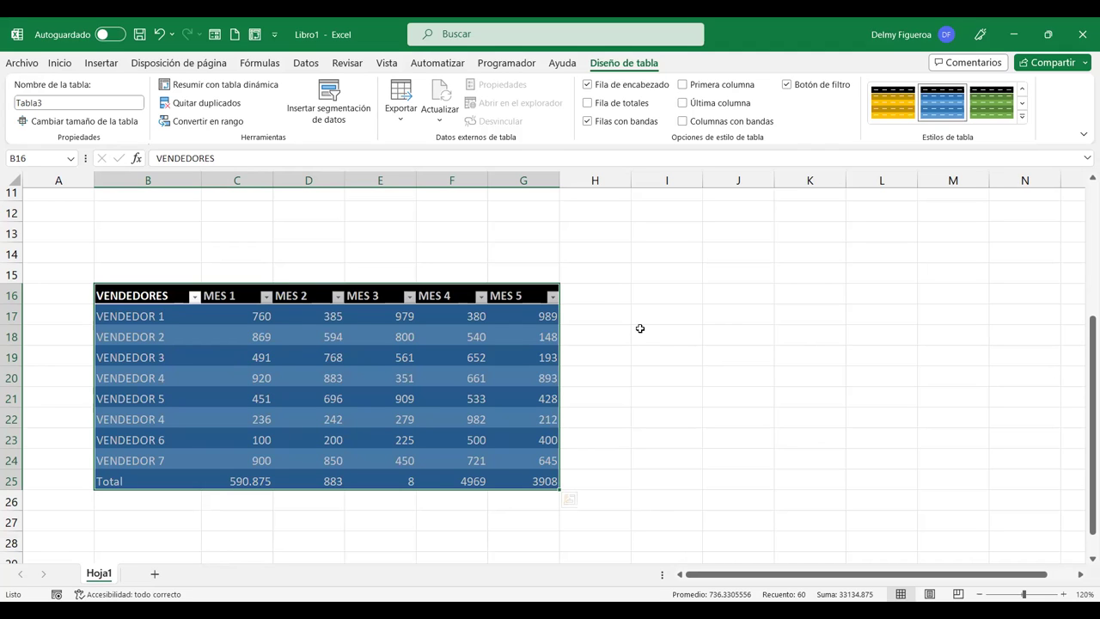
left_click(641, 328)
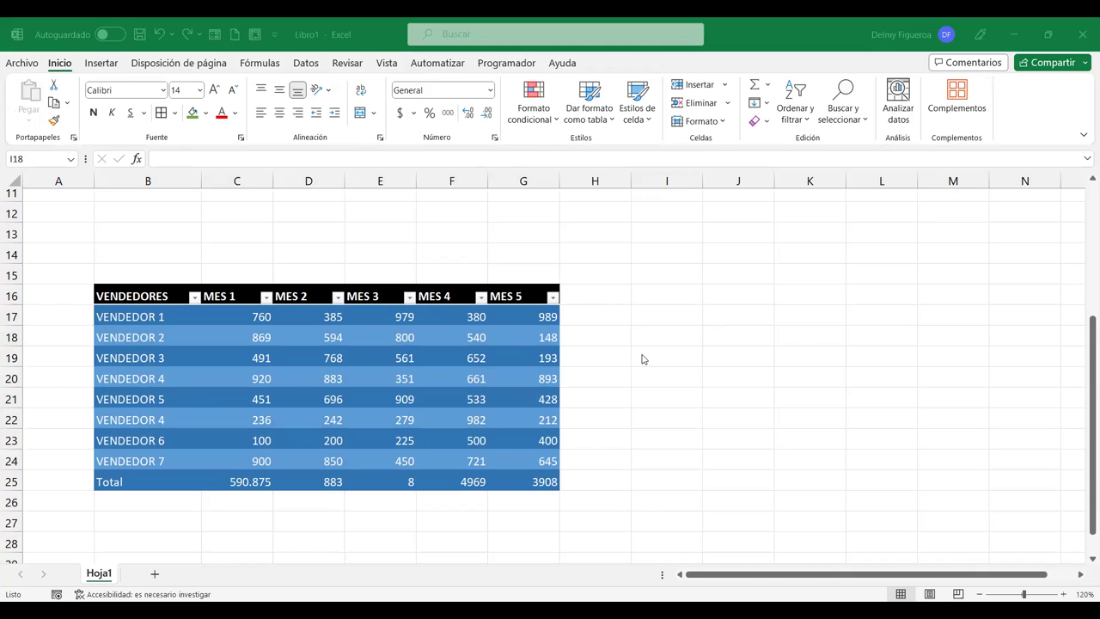
Compare the plain seller range in B4:G10 with the styled table in B16:G25 and its table design options.
scroll(432, 339, "up", 4)
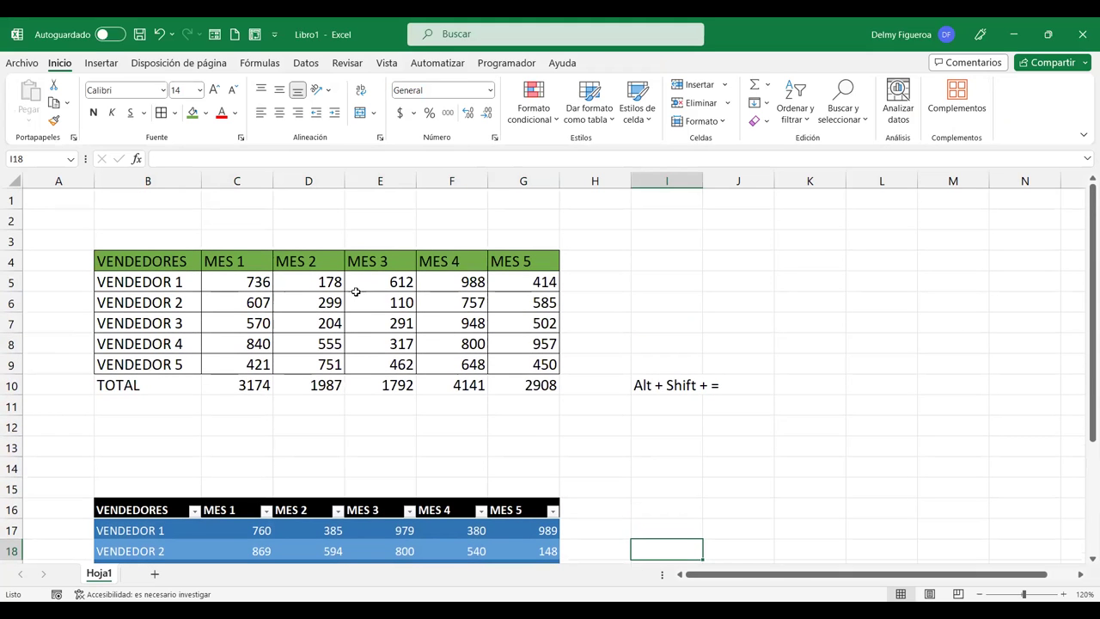
scroll(412, 307, "down", 4)
left_click(481, 341)
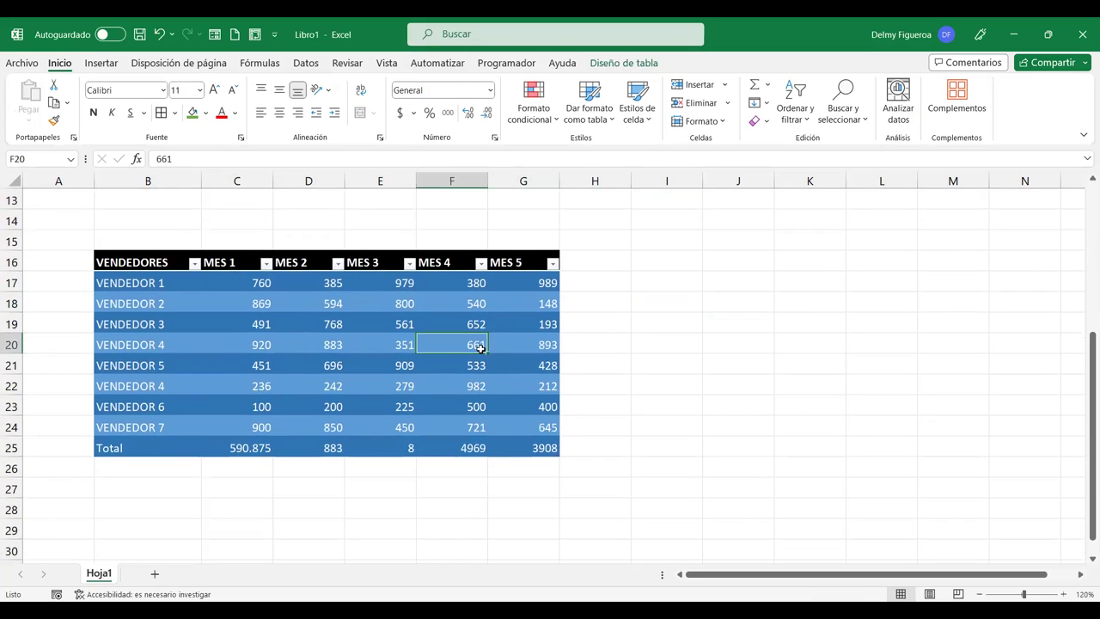
left_click(646, 66)
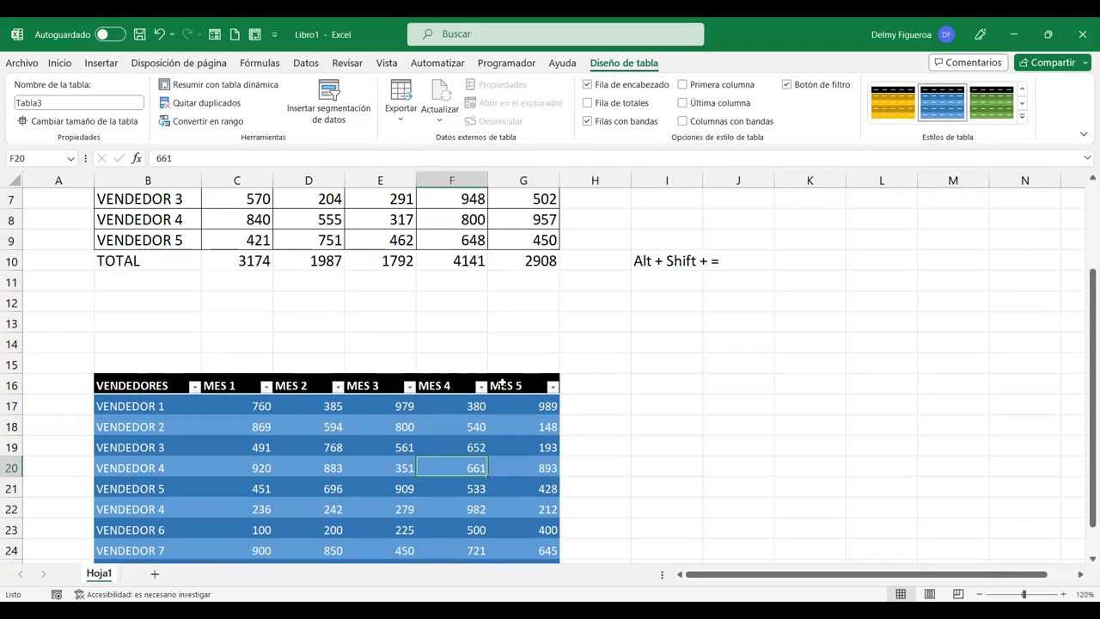
scroll(502, 384, "up", 2)
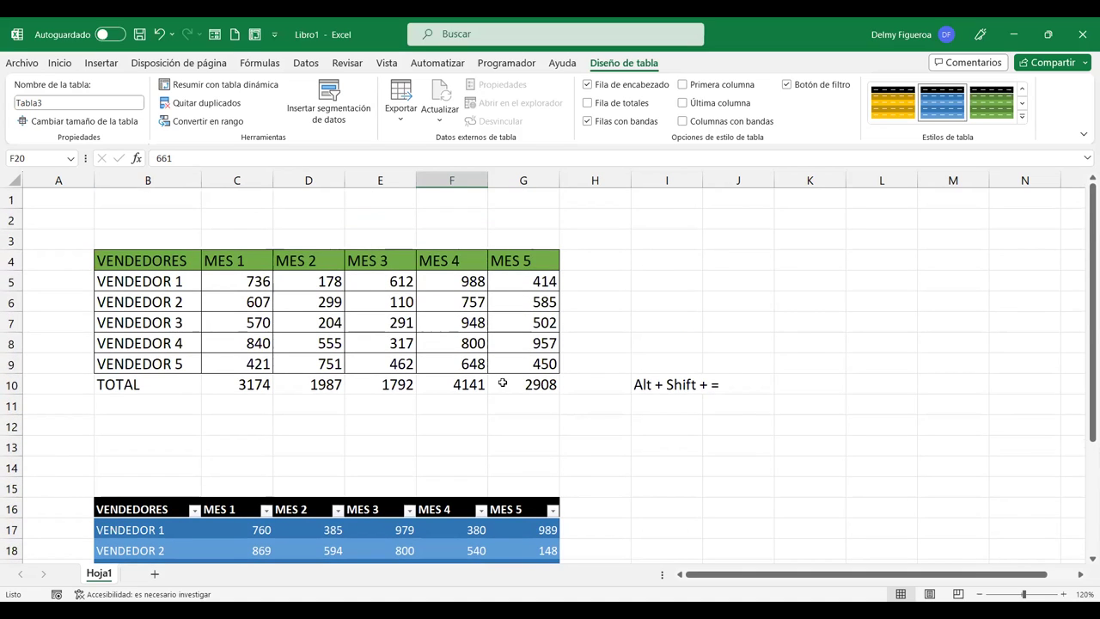
scroll(503, 384, "down", 4)
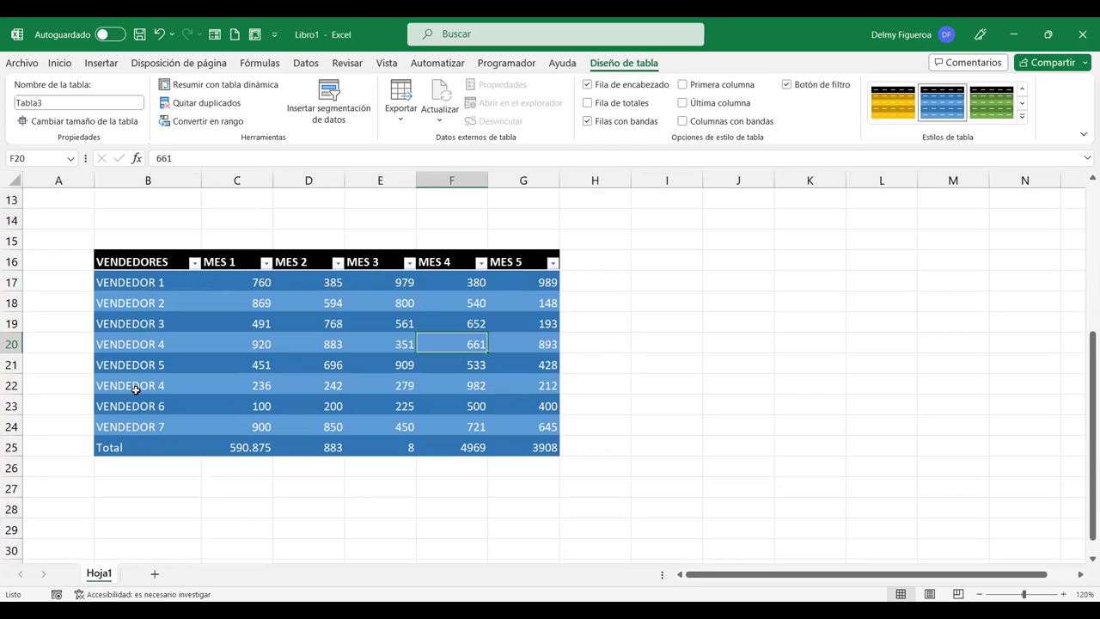
scroll(205, 418, "up", 1)
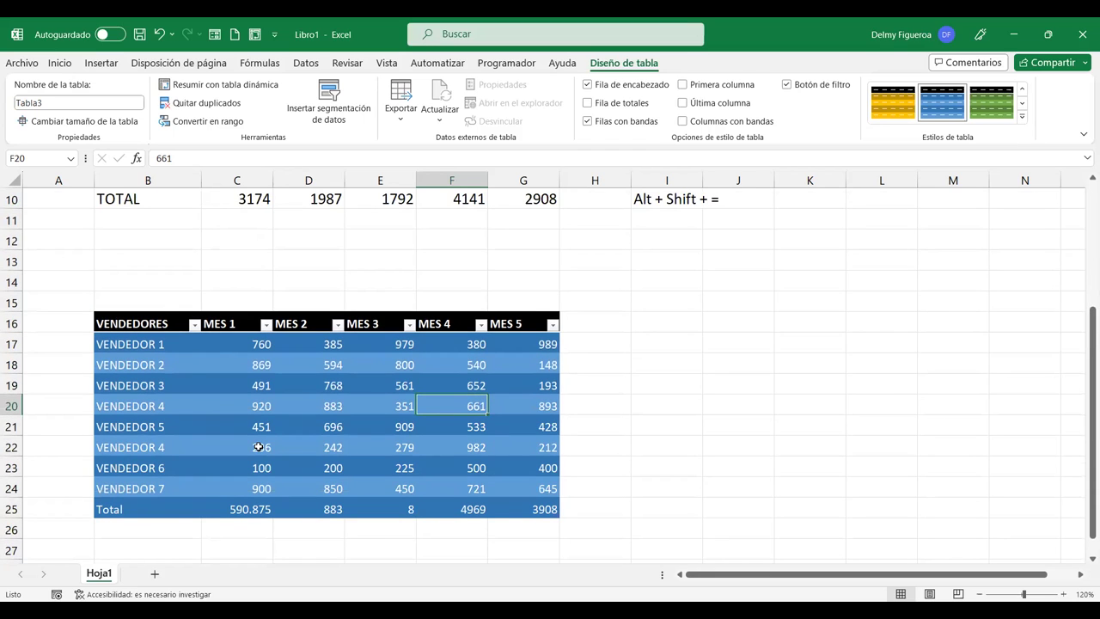
scroll(258, 447, "up", 3)
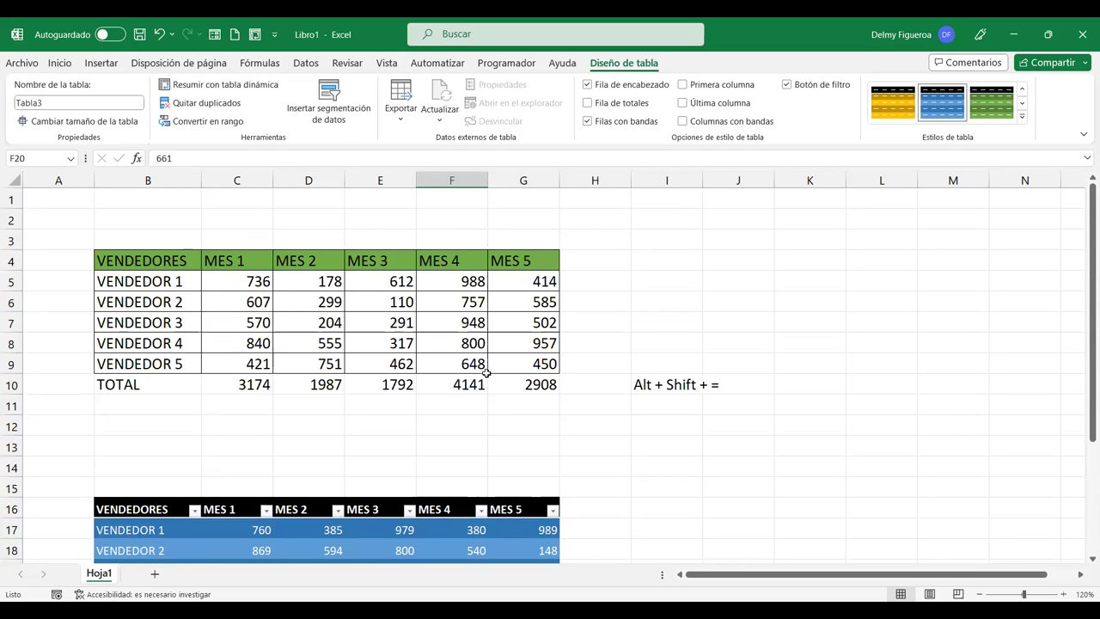
scroll(488, 374, "down", 3)
scroll(487, 375, "down", 1)
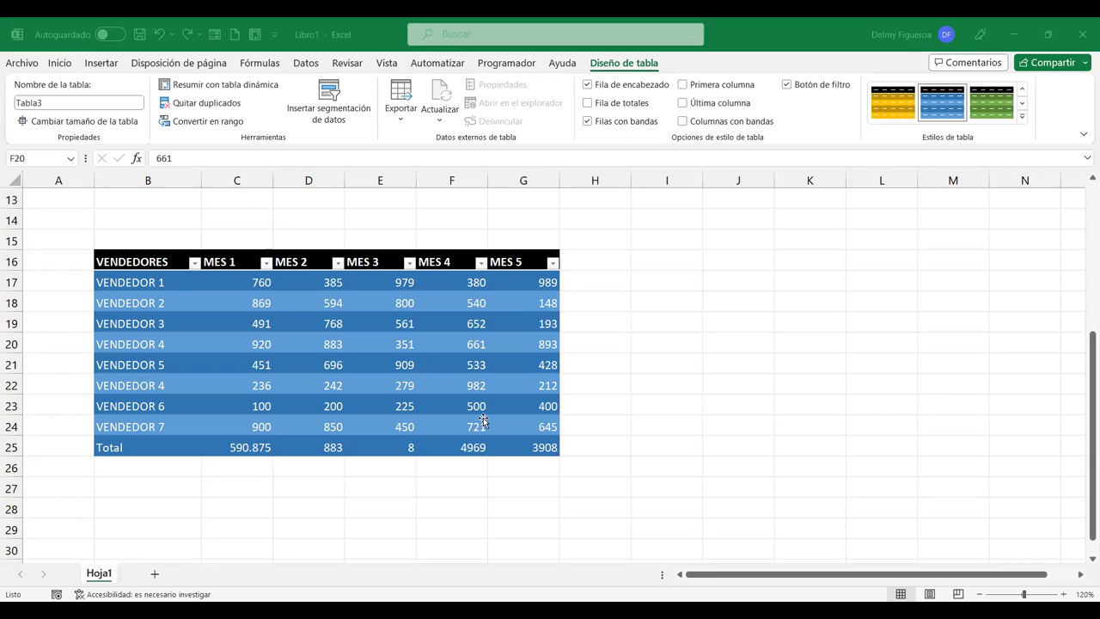
key("Up")
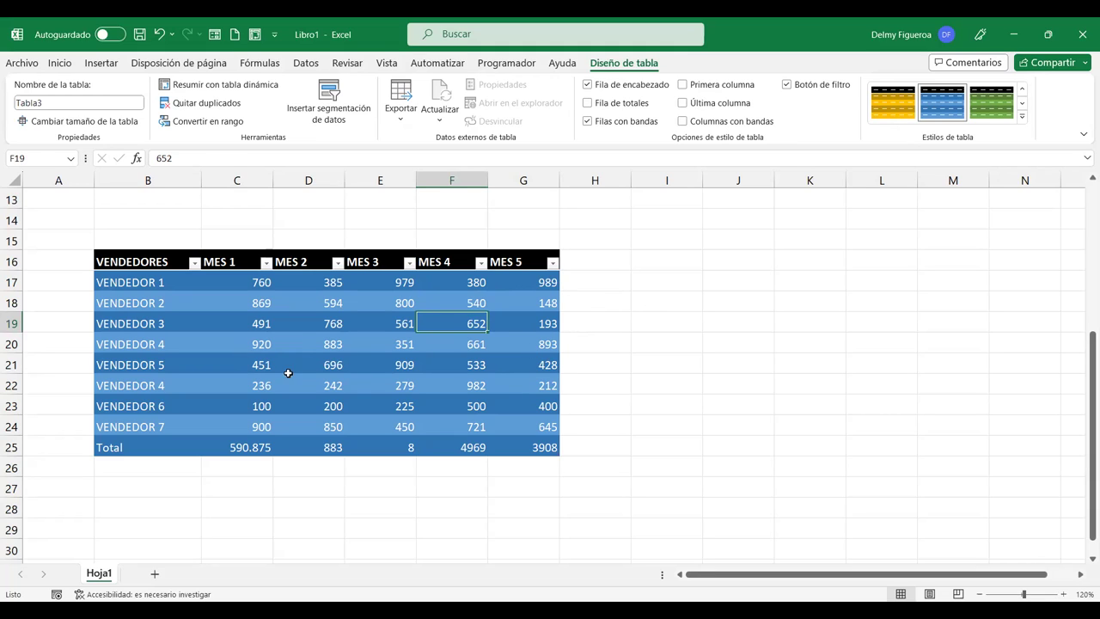
left_click(591, 449)
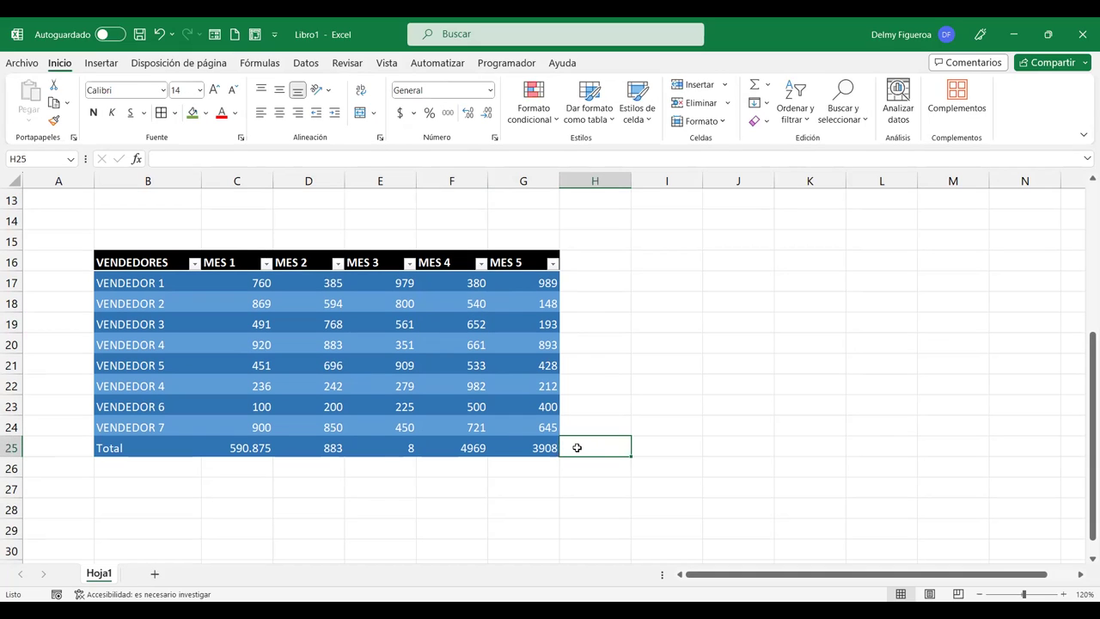
left_click(479, 390)
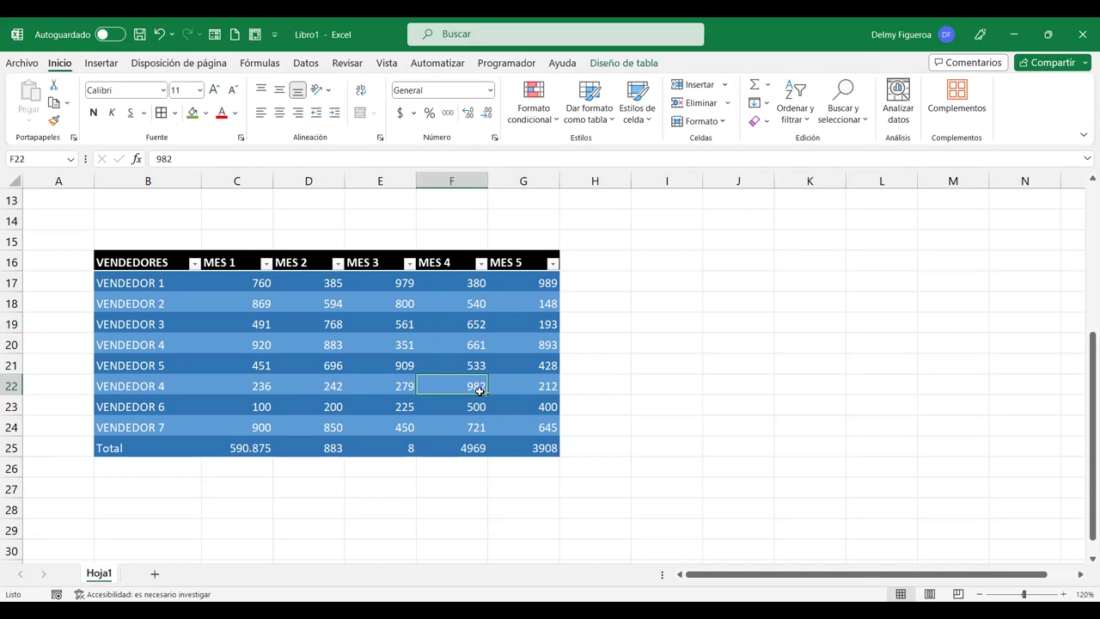